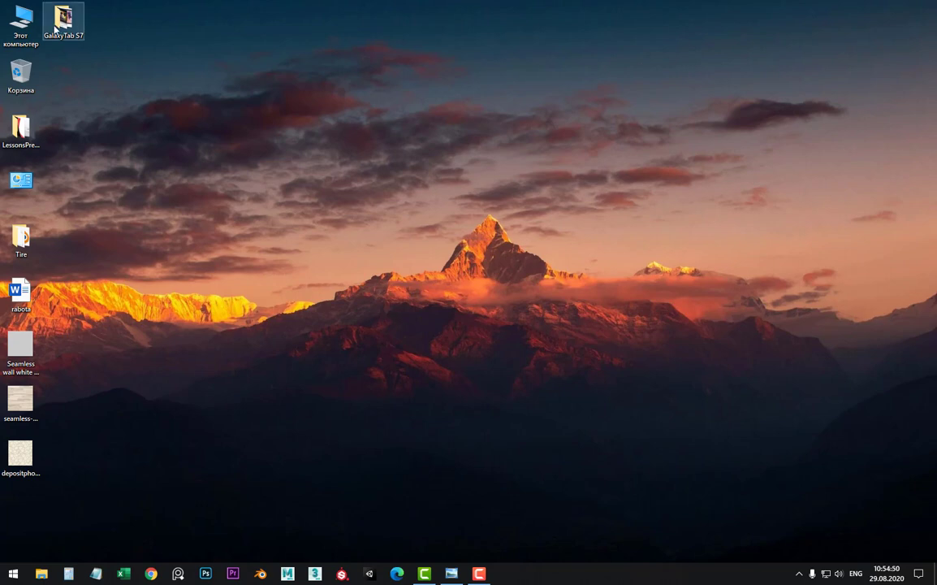
Open the GalaxyTab S7 reference folder and flip through a few tablet images in Picasa
double_click(56, 30)
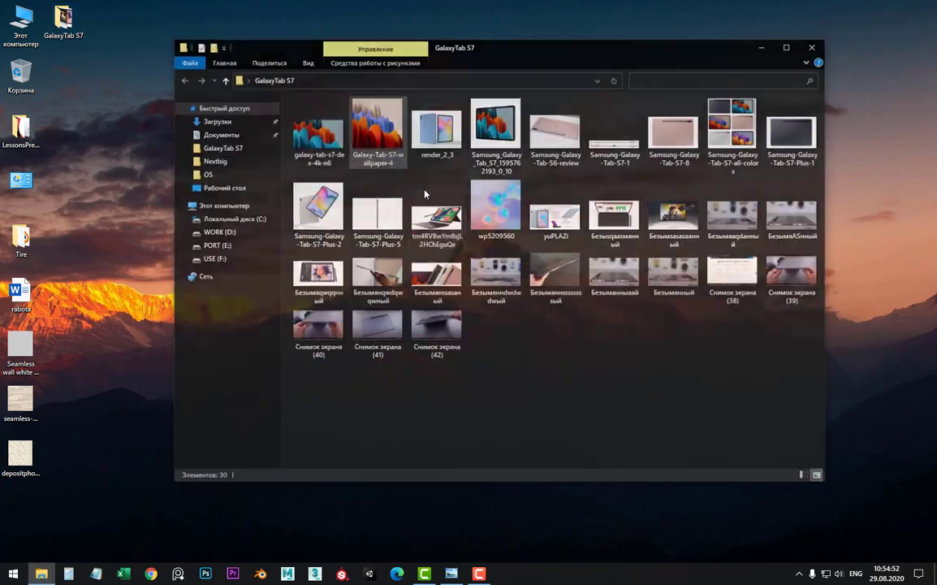
mouse_move(436, 214)
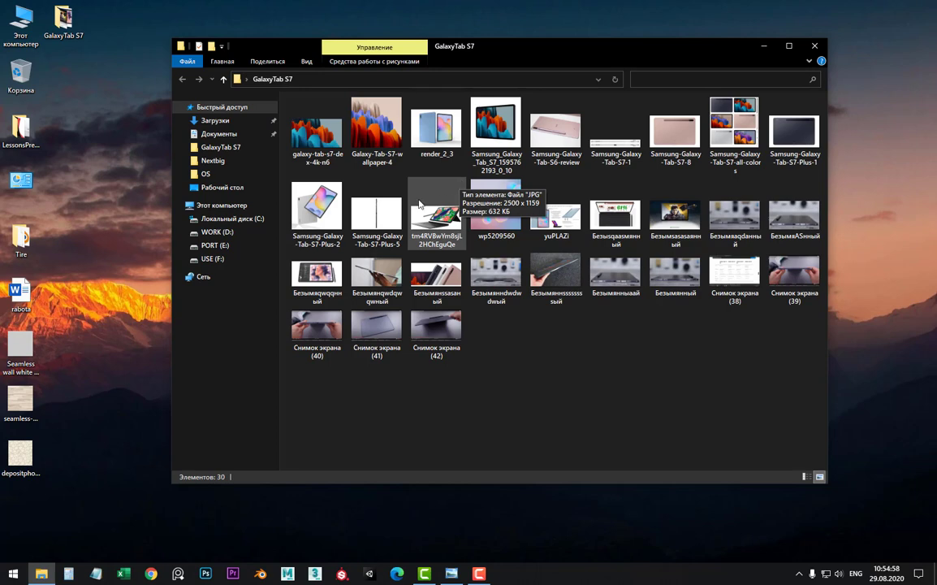
double_click(375, 224)
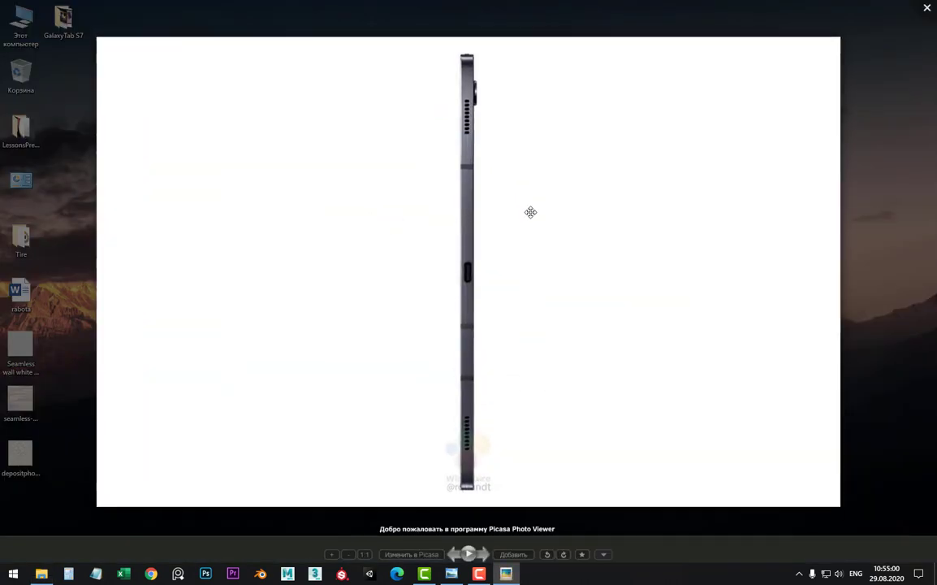
key("Right")
key("Right")
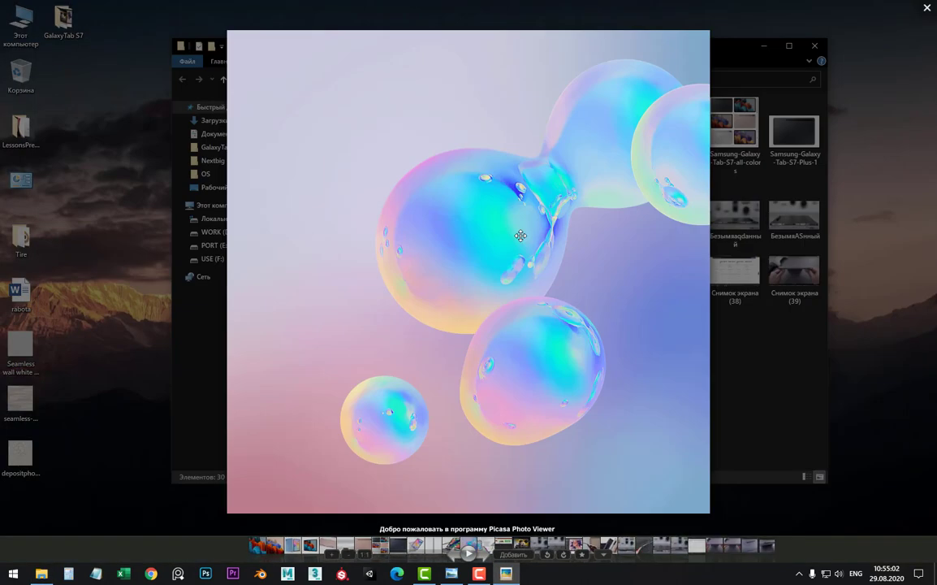
key("Right")
key("Left")
key("Left")
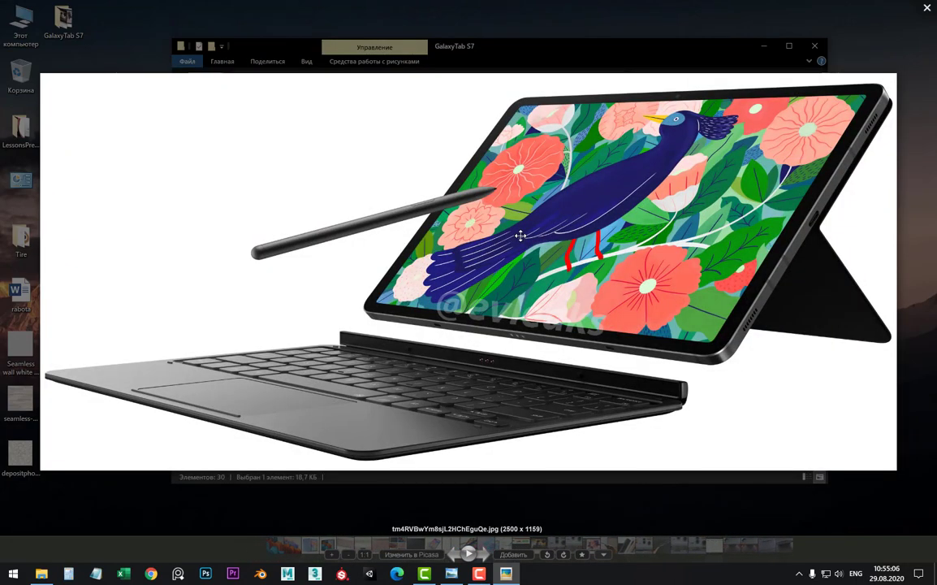
key("Right")
key("Right")
key("Escape")
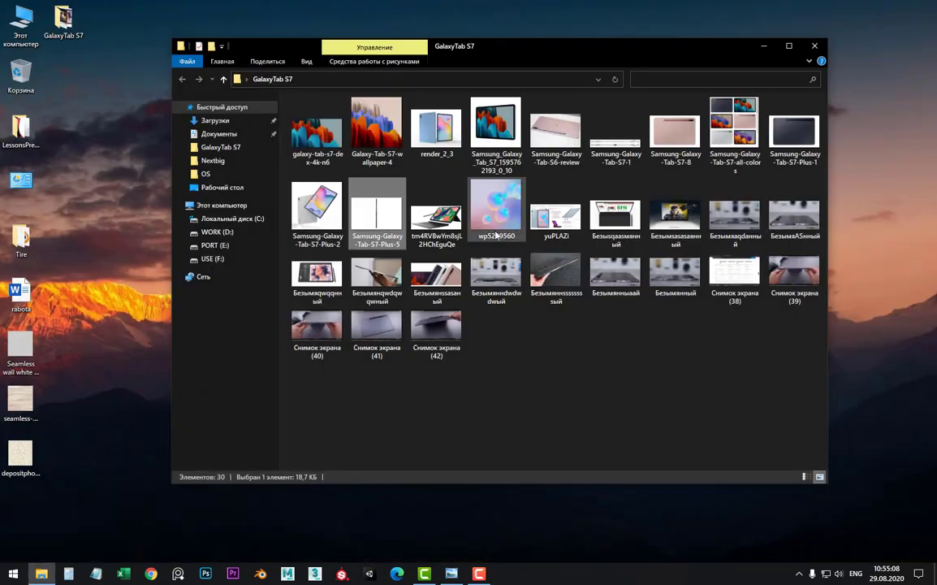
Browse from Screenshot (42) through the reference images to the Galaxy Tab S7 spec table
double_click(441, 351)
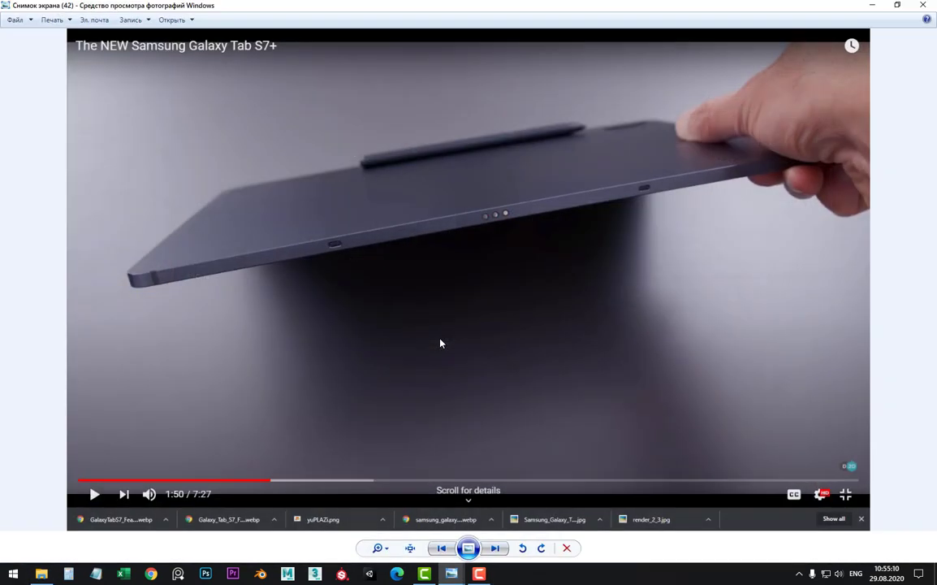
key("Left")
key("Left")
key("Left")
key("Left")
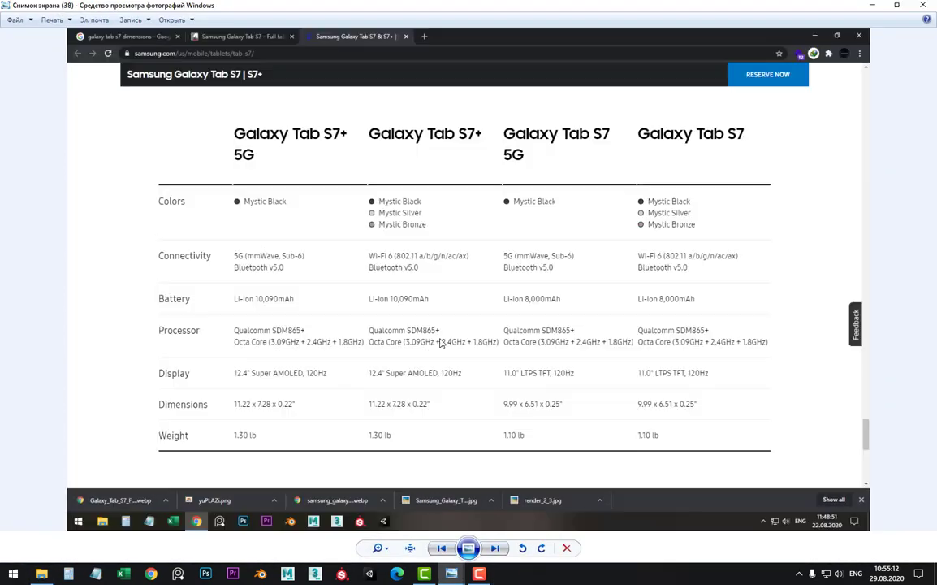
key("Right")
key("Right")
key("Right")
key("Right")
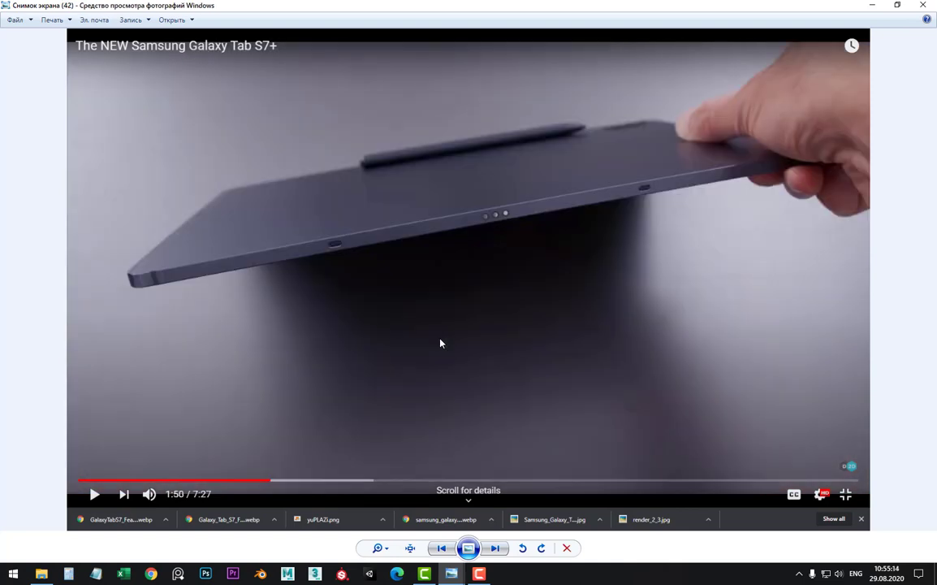
key("Right")
key("Right")
key("Right")
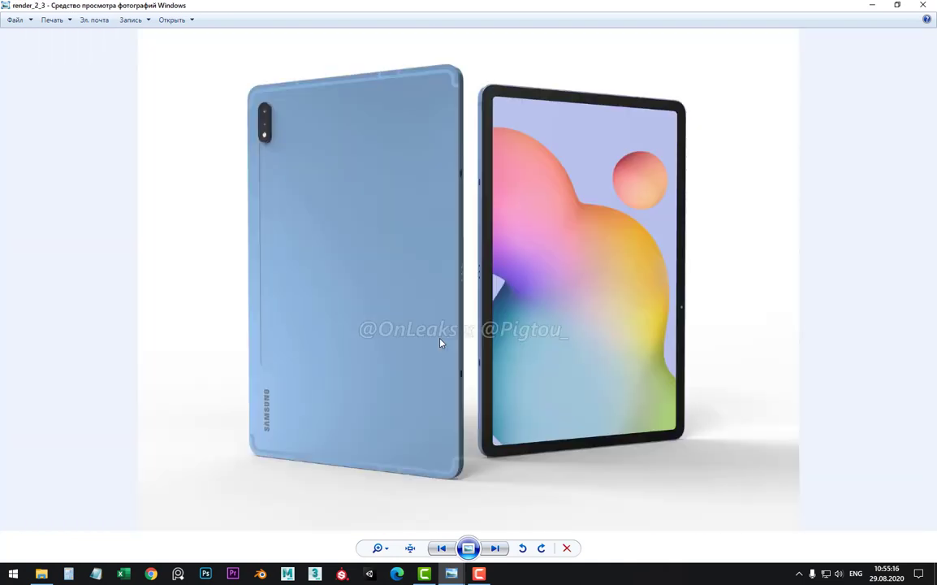
key("Right")
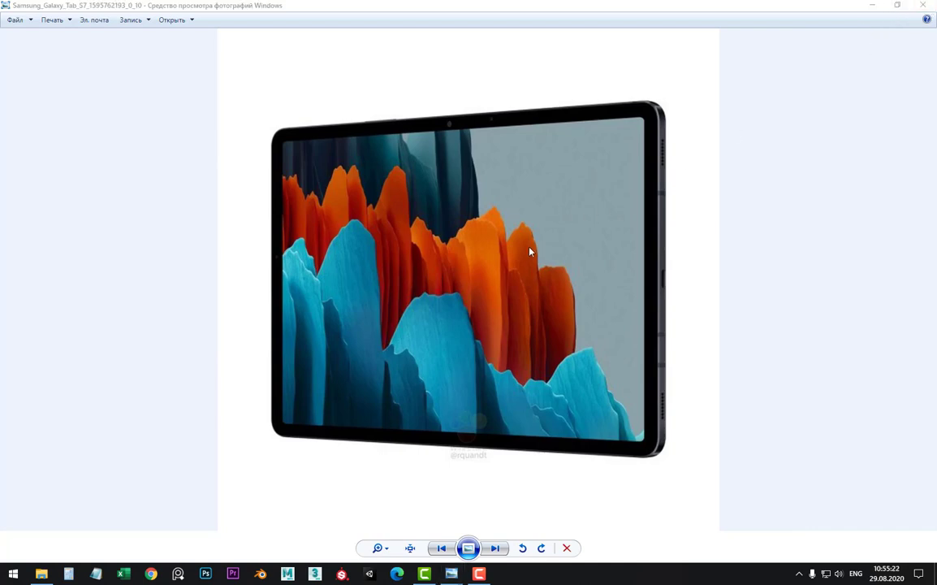
Zoom out on the spec image, minimise Photo Viewer, and close the GalaxyTab S7 folder
scroll(481, 237, "down", 1)
scroll(481, 237, "down", 1)
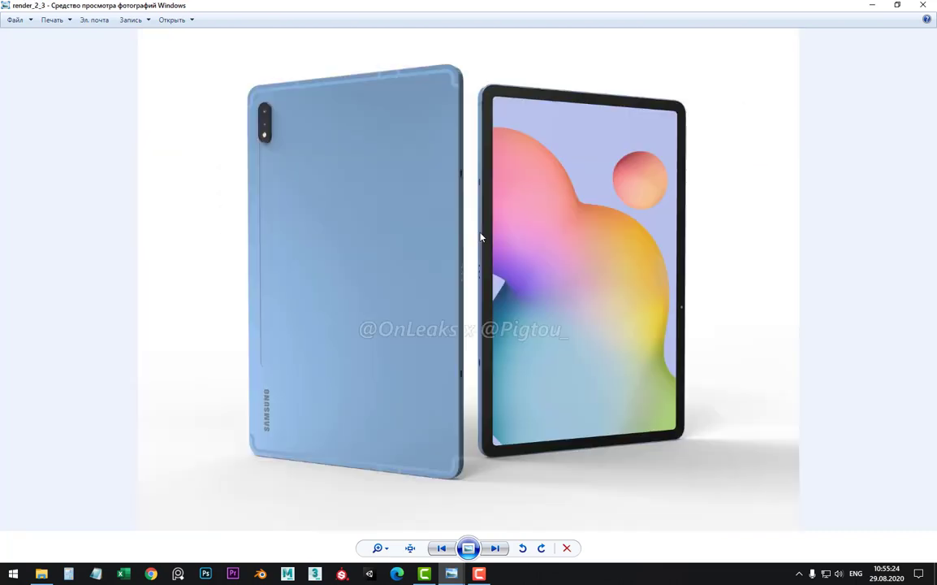
scroll(481, 237, "down", 1)
scroll(481, 238, "down", 1)
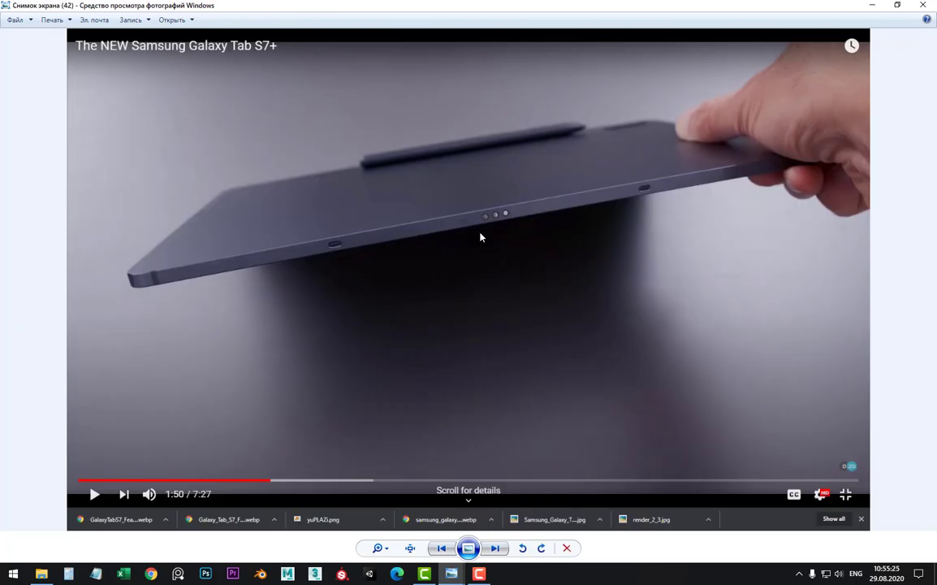
left_click(872, 5)
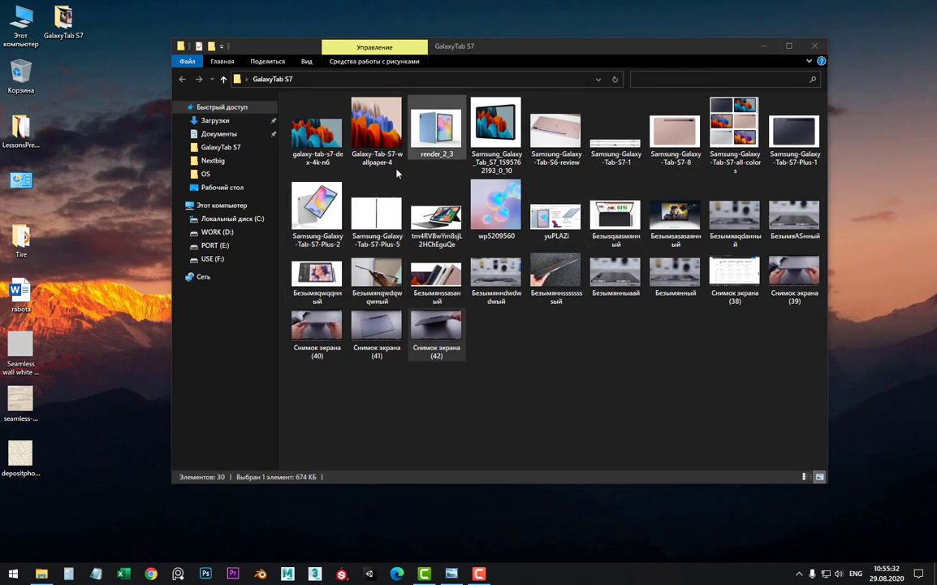
left_click(814, 45)
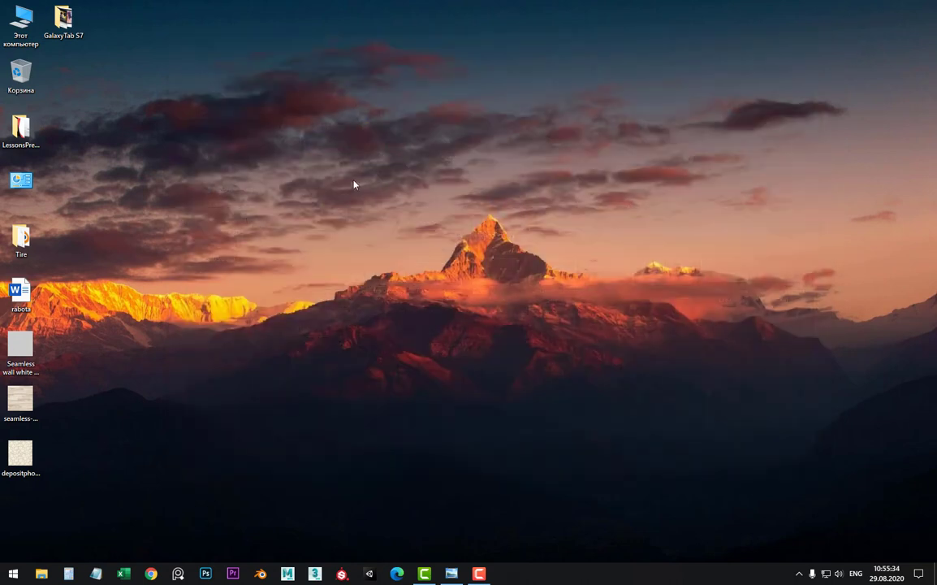
Back in Blender, rename the default cube to GalaxyTabS7 in the Outliner
left_click(260, 573)
mouse_move(422, 292)
middle_mouse_down()
mouse_move(451, 265)
mouse_move(381, 257)
middle_mouse_up()
scroll(421, 253, "up", 3)
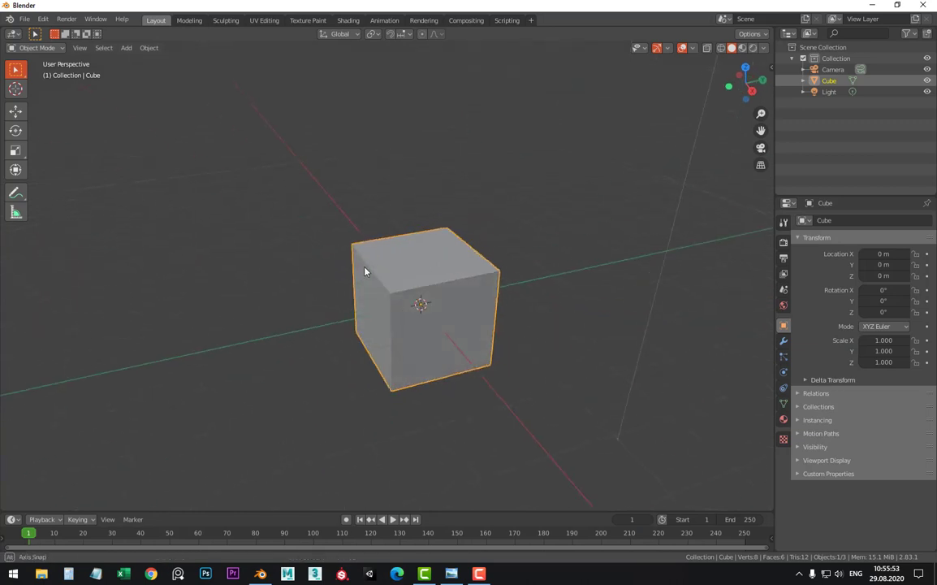
double_click(831, 82)
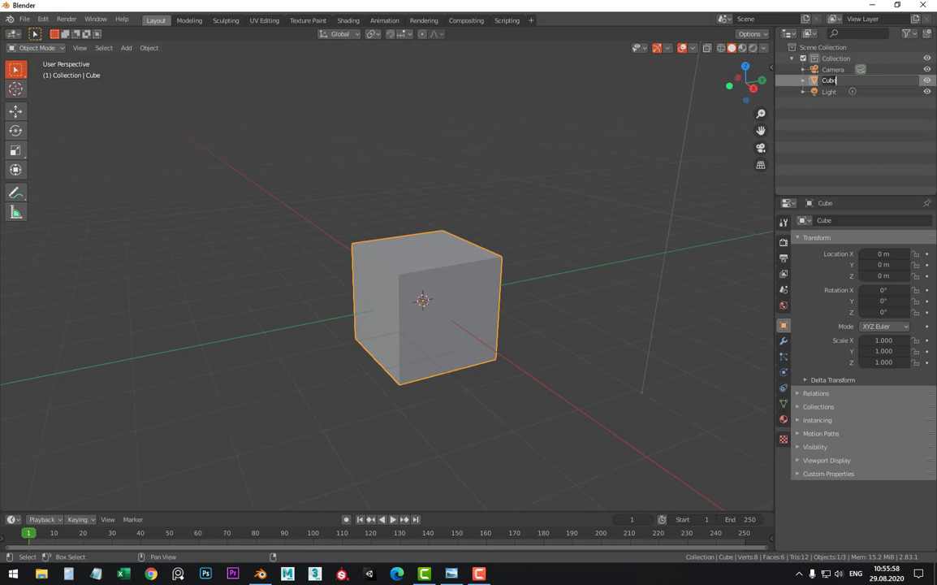
type("Ga")
type("laxyTab")
type("S7")
key("Return")
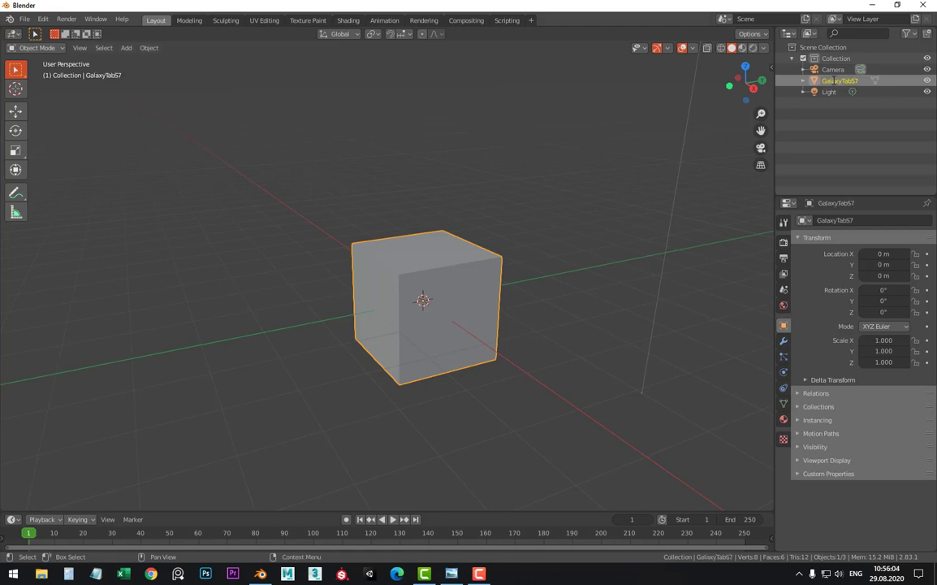
Switch to the cube's front view, then bring up the spec screenshot showing 9.99 x 6.51 x 0.25"
mouse_move(421, 288)
middle_mouse_down()
mouse_move(429, 224)
mouse_move(488, 272)
middle_mouse_up()
scroll(414, 241, "up", 3)
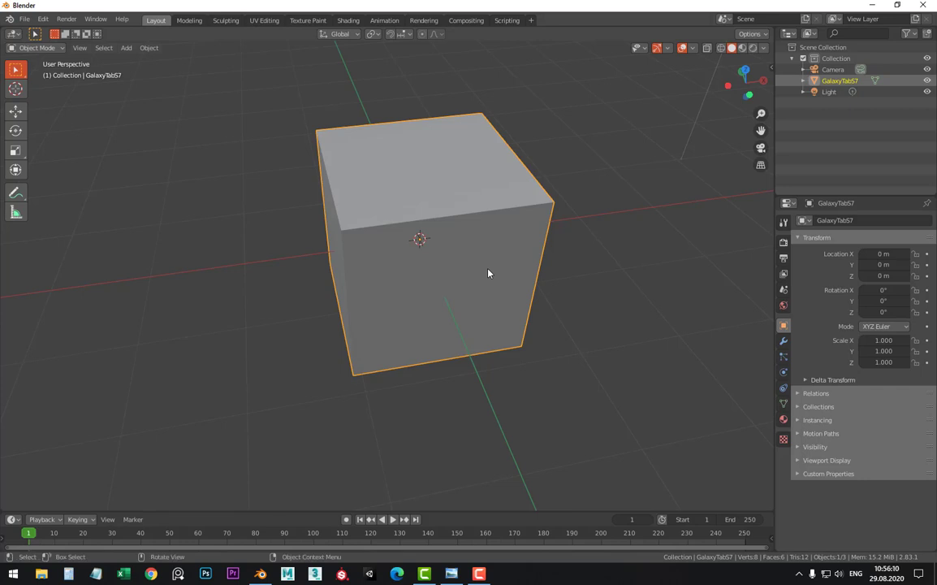
key("KP_1")
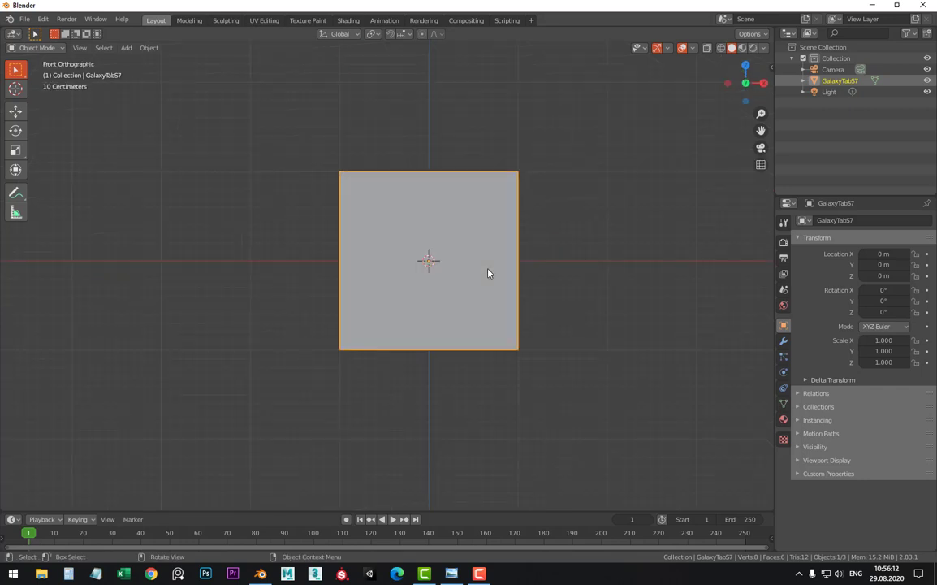
mouse_move(488, 273)
middle_mouse_down("shift")
mouse_move(410, 271)
mouse_move(417, 245)
middle_mouse_up("shift")
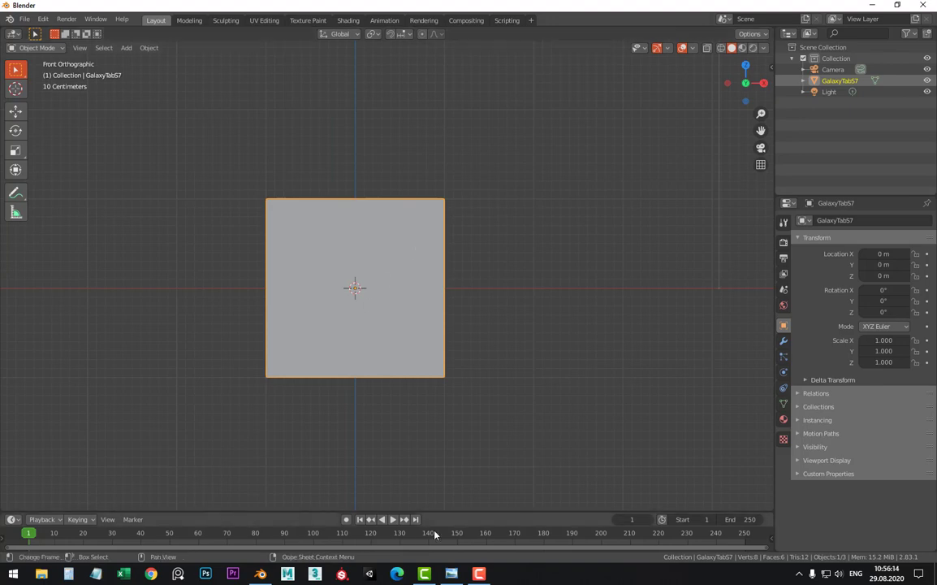
left_click(452, 574)
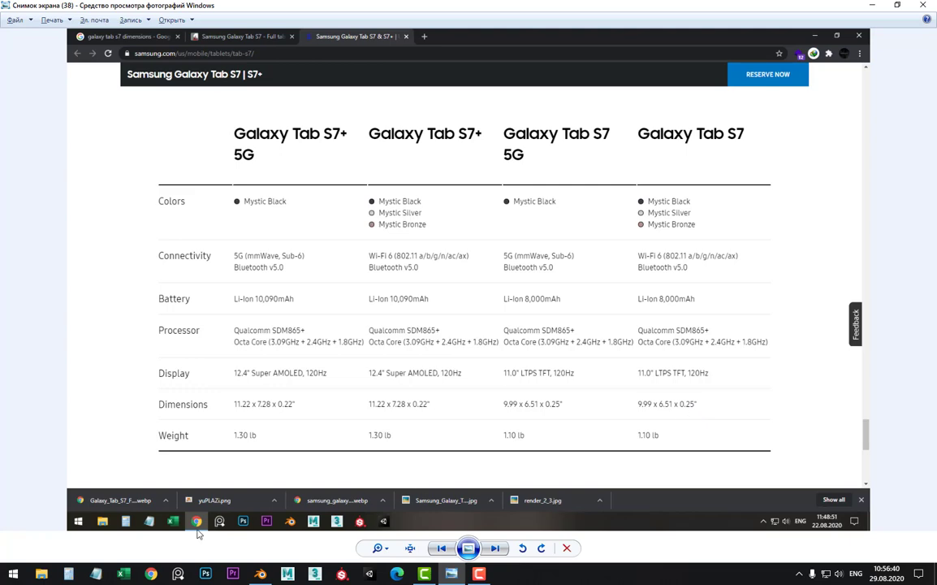
Return to Blender and orbit back to a perspective view of the GalaxyTabS7 cube
left_click(260, 573)
scroll(360, 265, "down", 3)
mouse_move(360, 265)
middle_mouse_down()
mouse_move(366, 248)
mouse_move(400, 272)
mouse_move(417, 320)
mouse_move(421, 313)
mouse_move(421, 350)
middle_mouse_up()
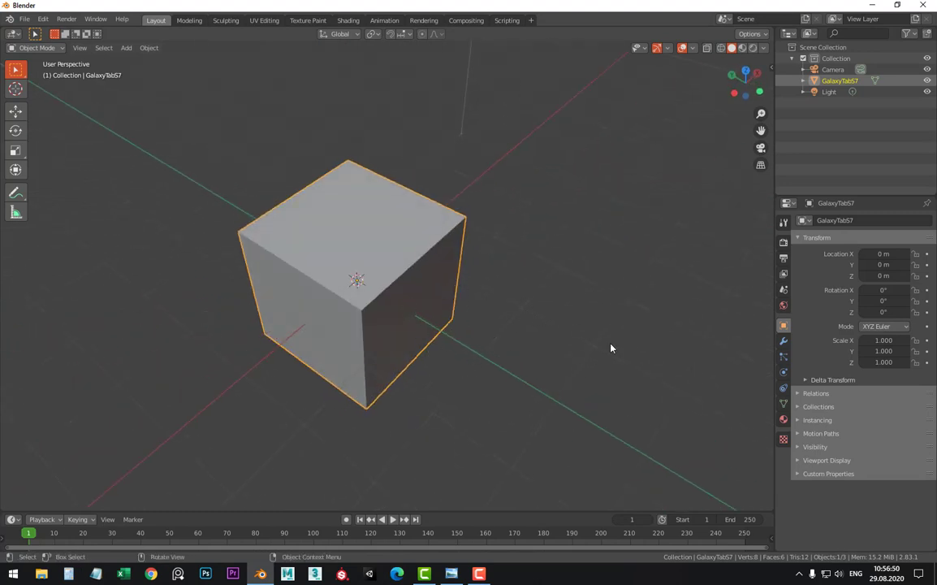
Orbit around the cube and show its dimensions in the sidebar
mouse_move(337, 216)
middle_mouse_down()
mouse_move(359, 272)
mouse_move(352, 241)
middle_mouse_up()
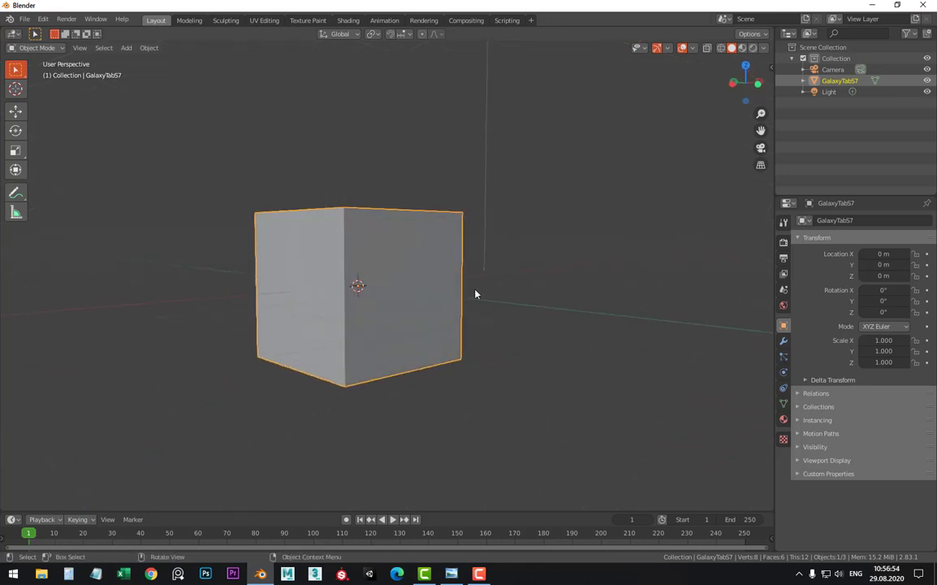
middle_click_drag(464, 252, 473, 274)
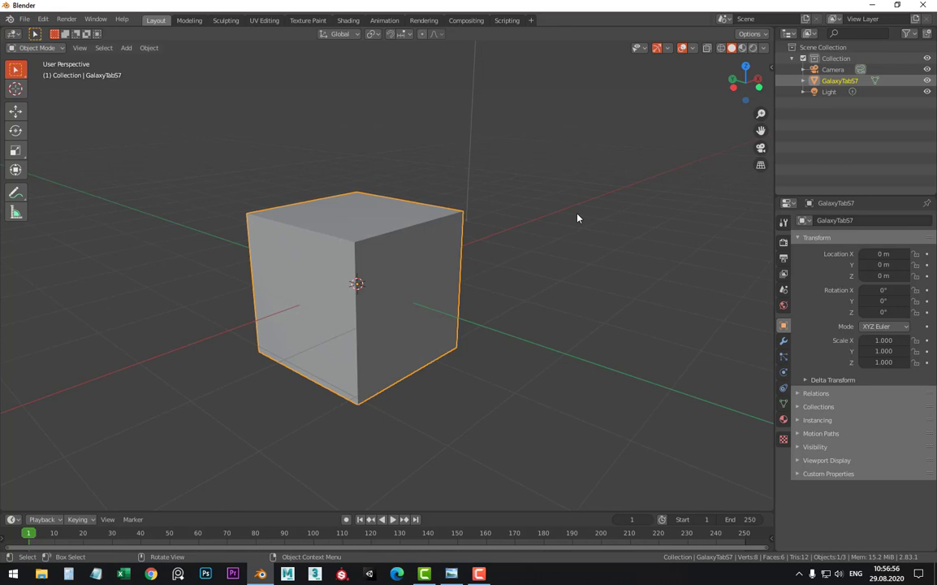
key("n")
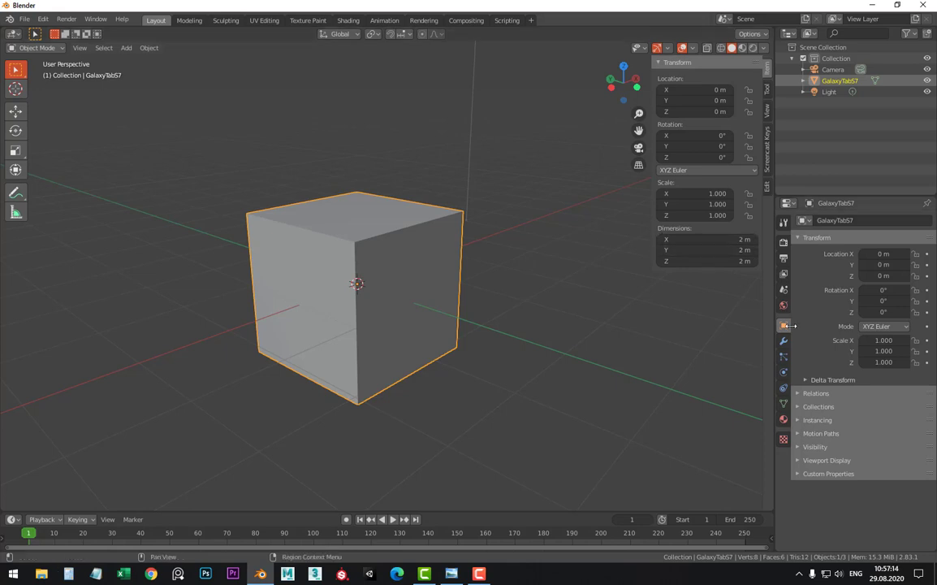
Set scene units to Imperial with length in inches, then revisit the spec screenshot
left_click(784, 290)
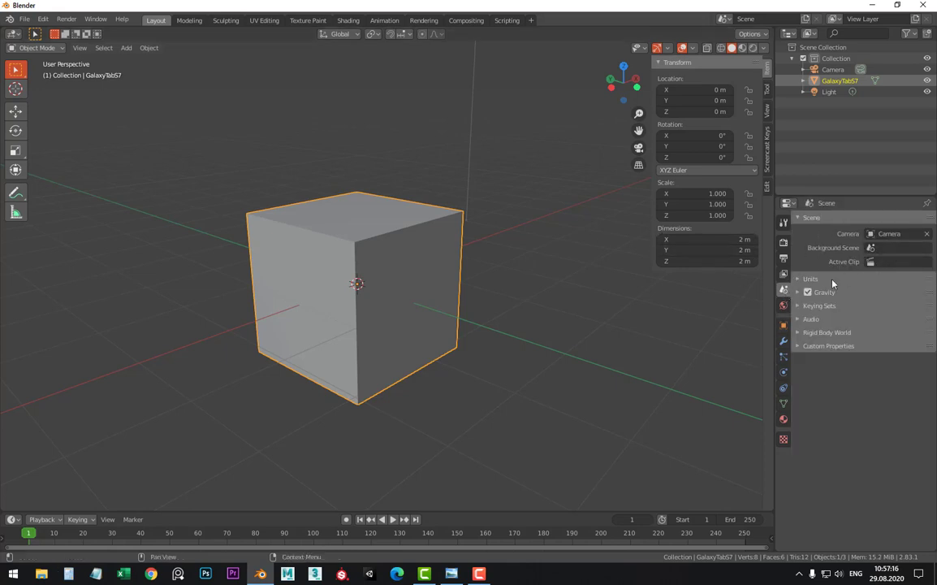
left_click(804, 278)
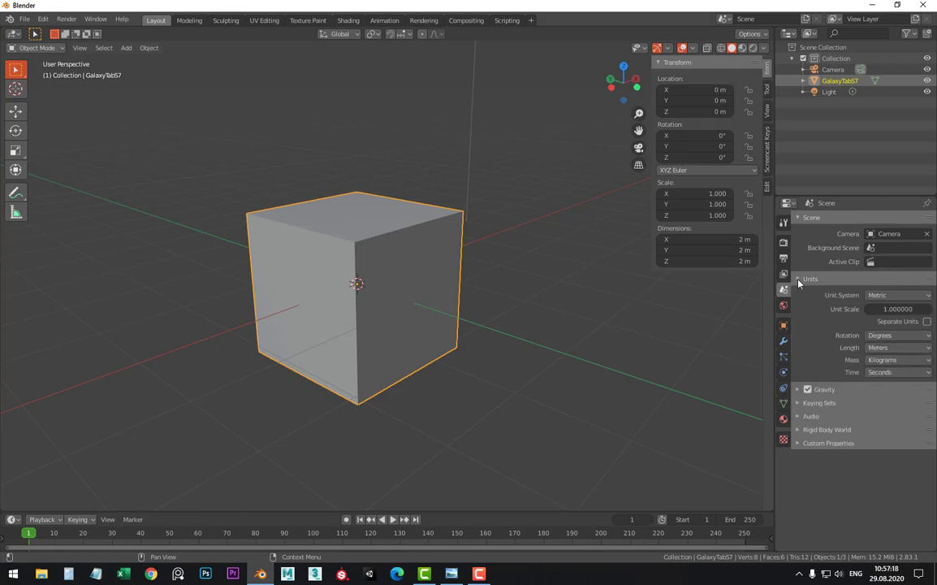
left_click(890, 296)
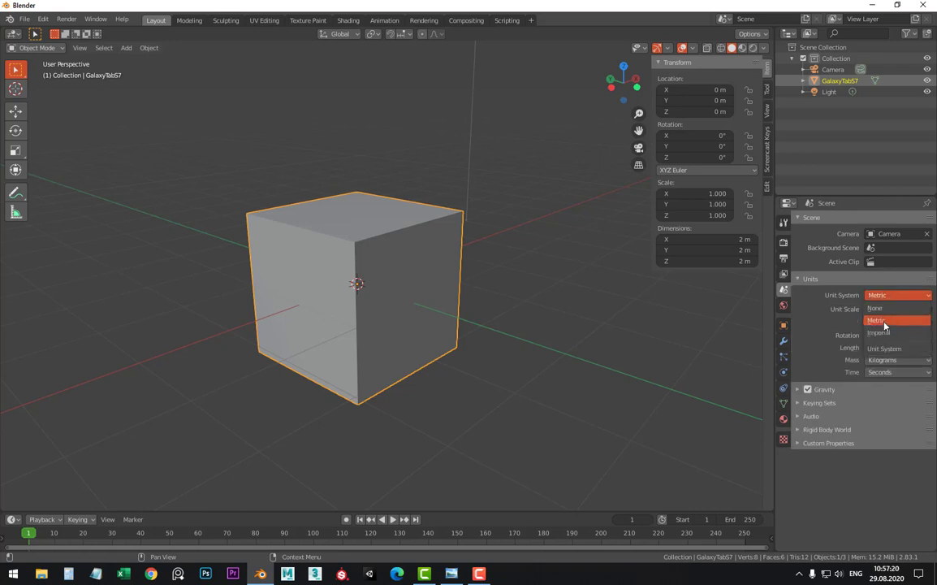
left_click(882, 333)
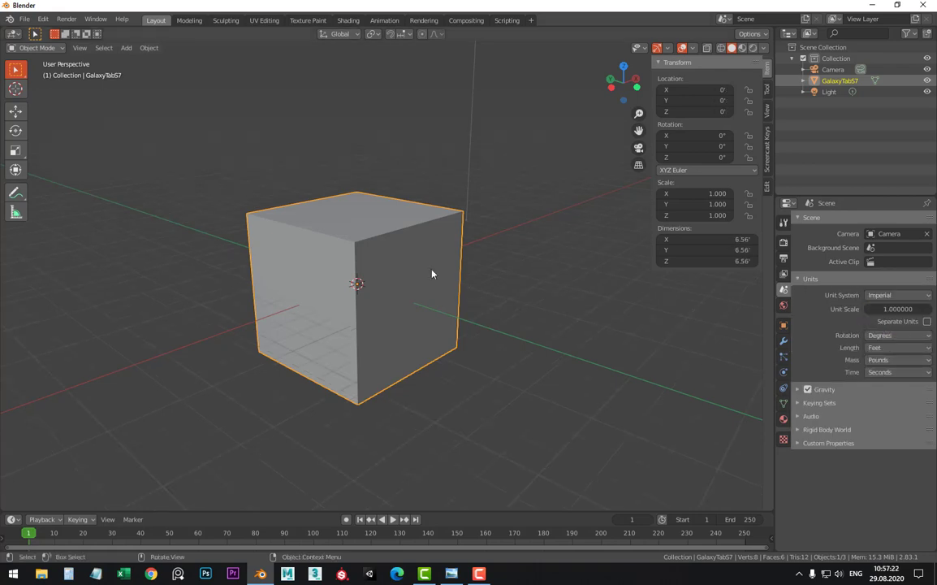
middle_click_drag(433, 274, 433, 288)
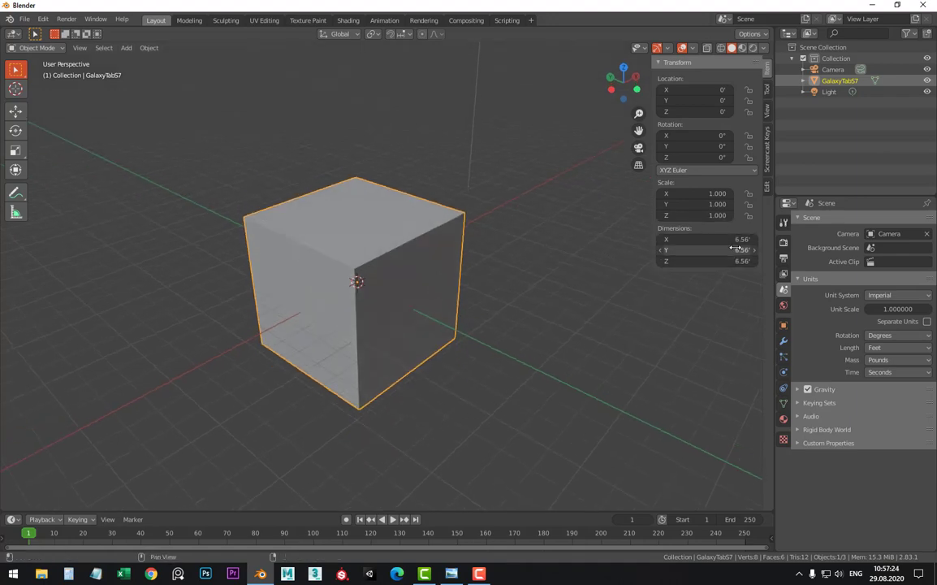
left_click(885, 349)
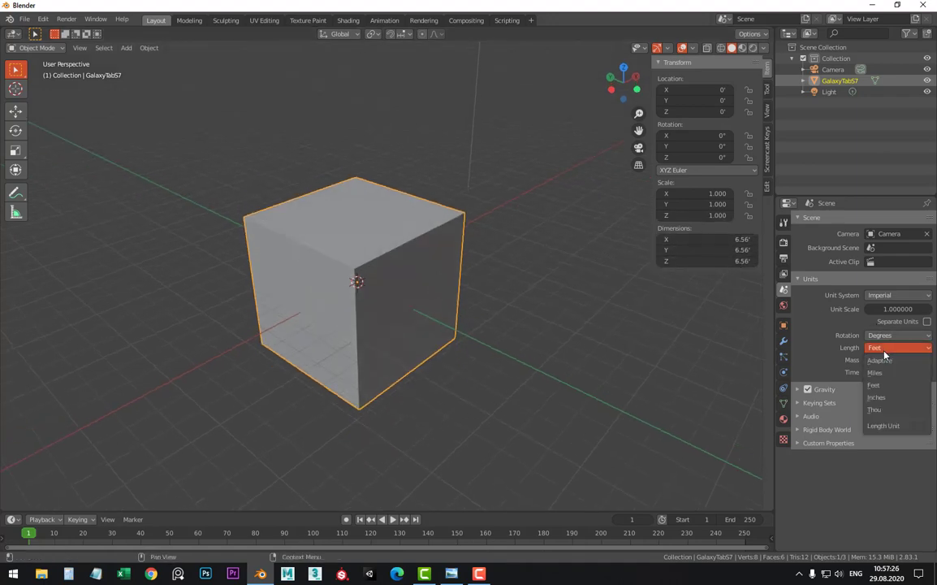
left_click(886, 397)
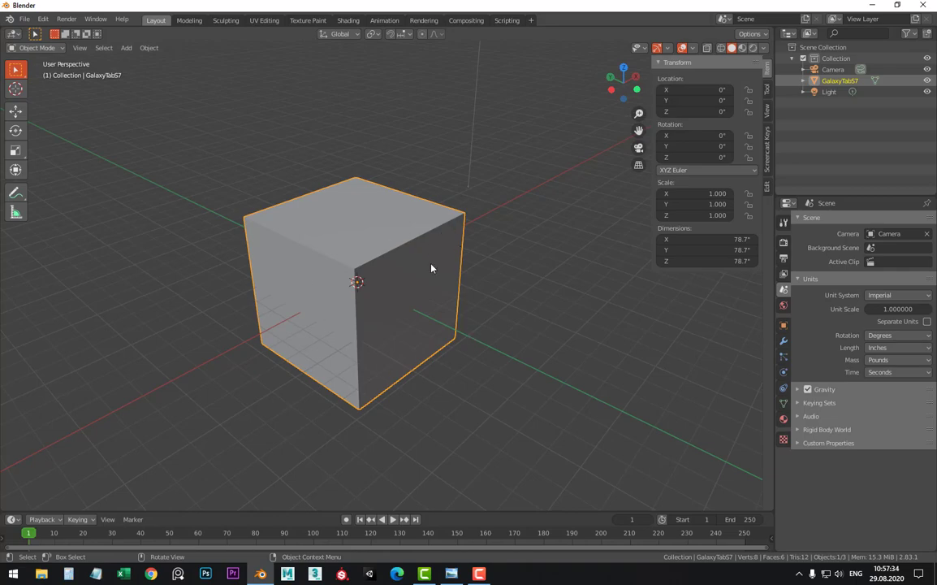
key("alt+Tab")
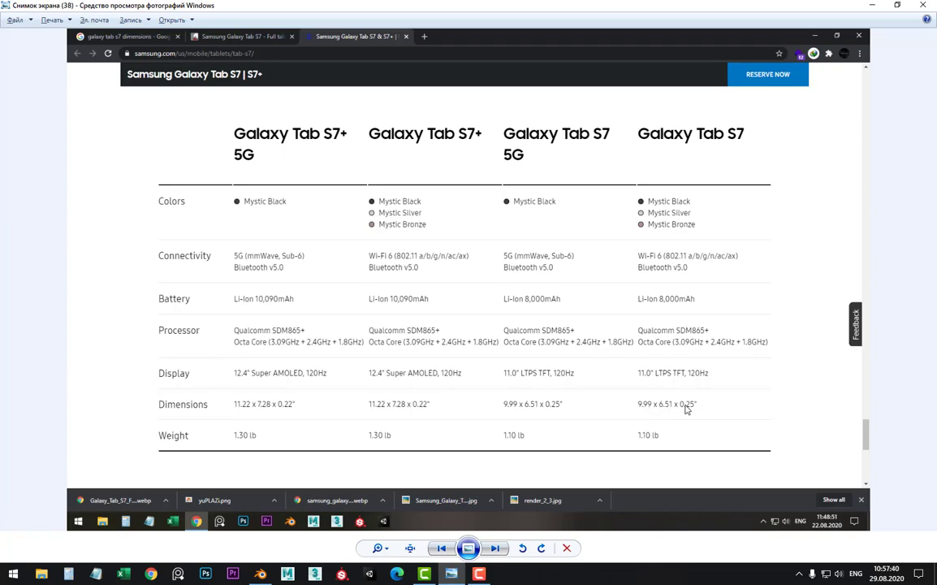
Set the slab's X dimension to 9.99 in and give Y a first value
key("alt+Tab")
scroll(519, 272, "up", 3)
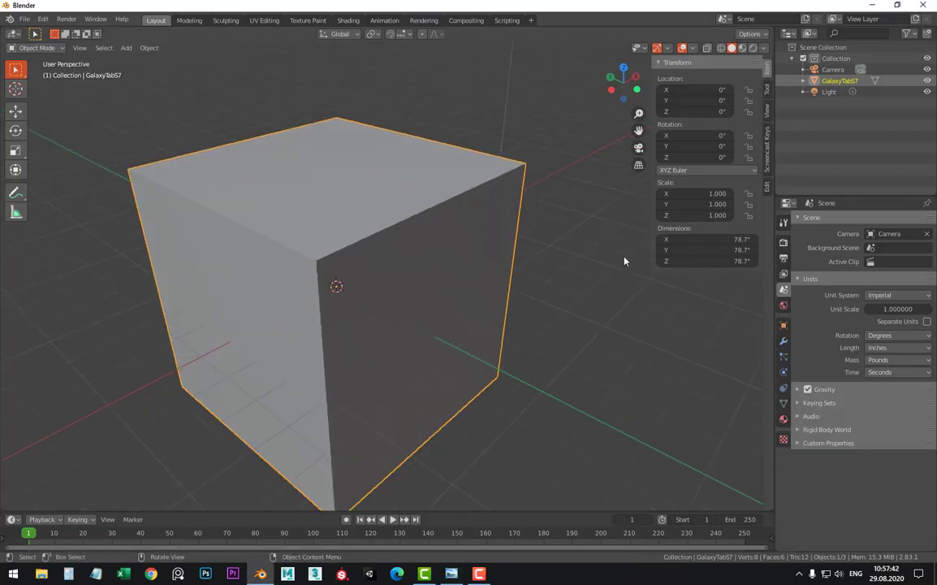
double_click(709, 240)
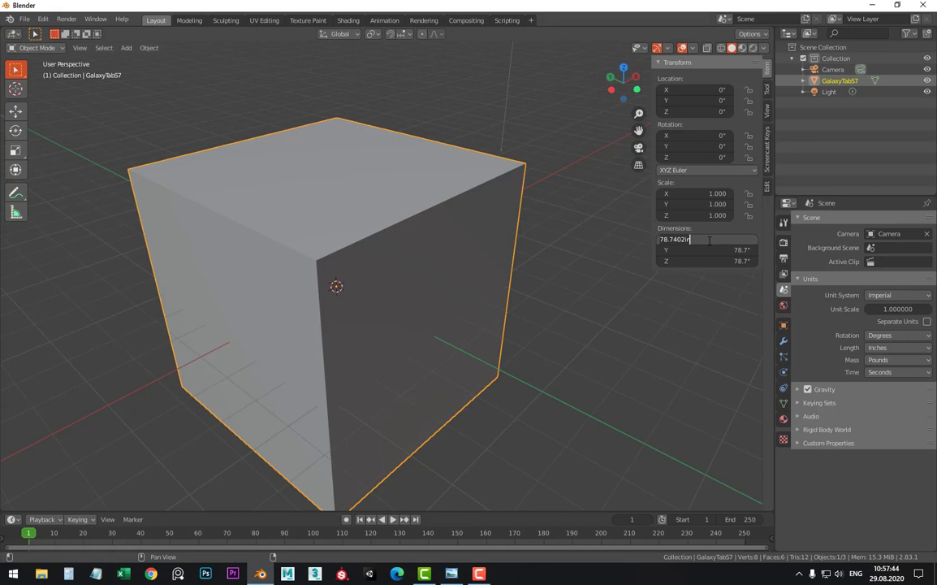
type("5")
type(".99")
key("Return")
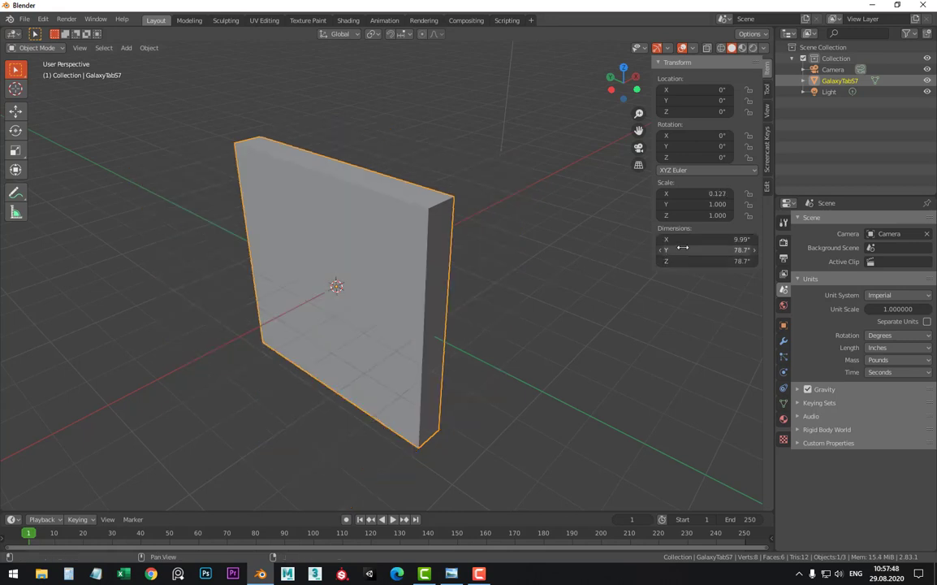
double_click(684, 249)
type("6")
type("5")
key("Return")
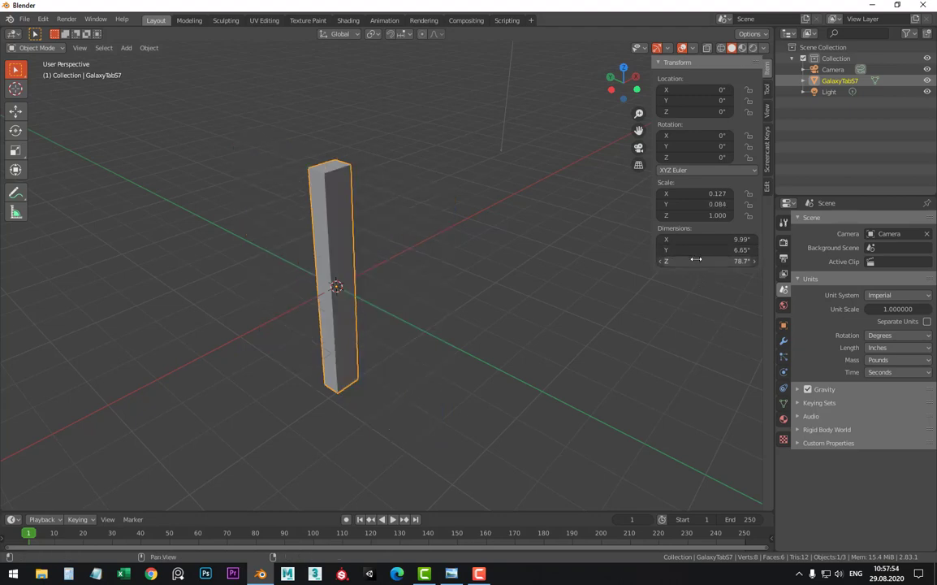
Set the Z dimension to 6.51 in after briefly entering 0.25
left_click(696, 259)
type("0.2")
type("5")
key("Return")
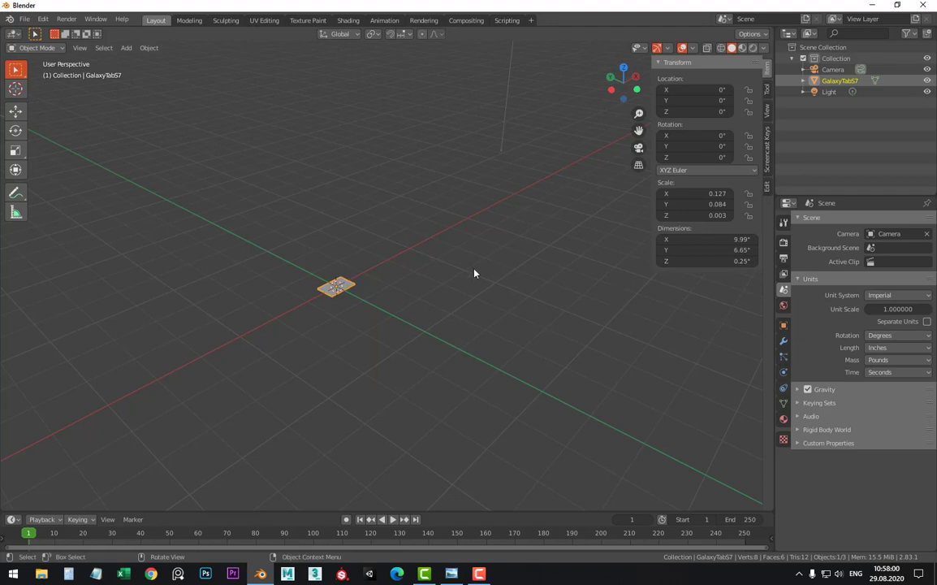
left_click(699, 261)
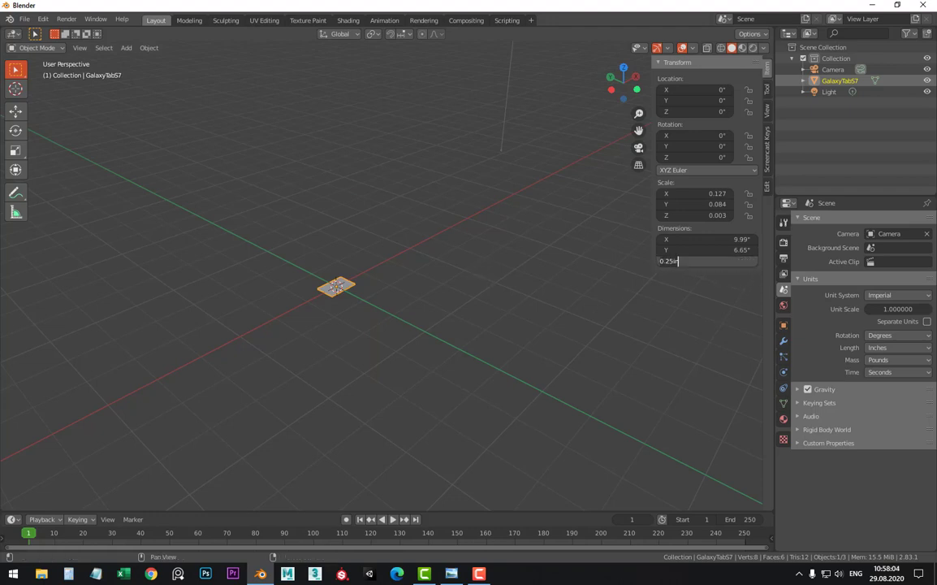
type("6.51")
key("Return")
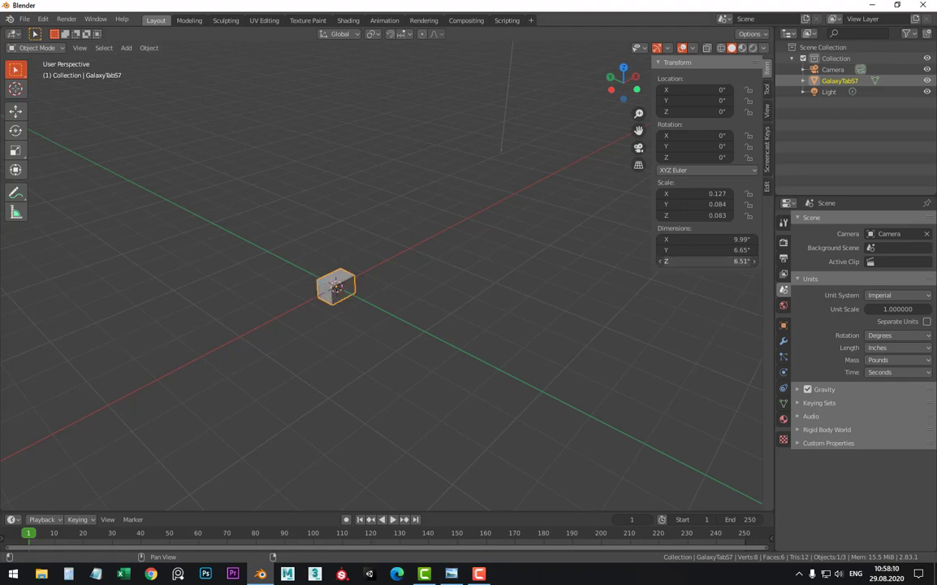
Recheck the spec, make the Y thickness 0.25 in, and frame the slab
key("alt+Tab")
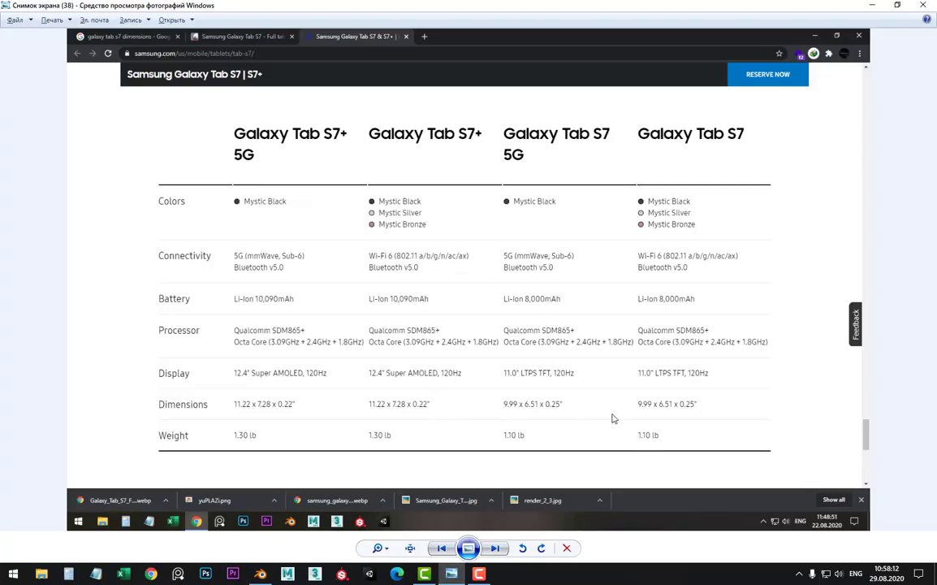
key("alt+Tab")
double_click(699, 249)
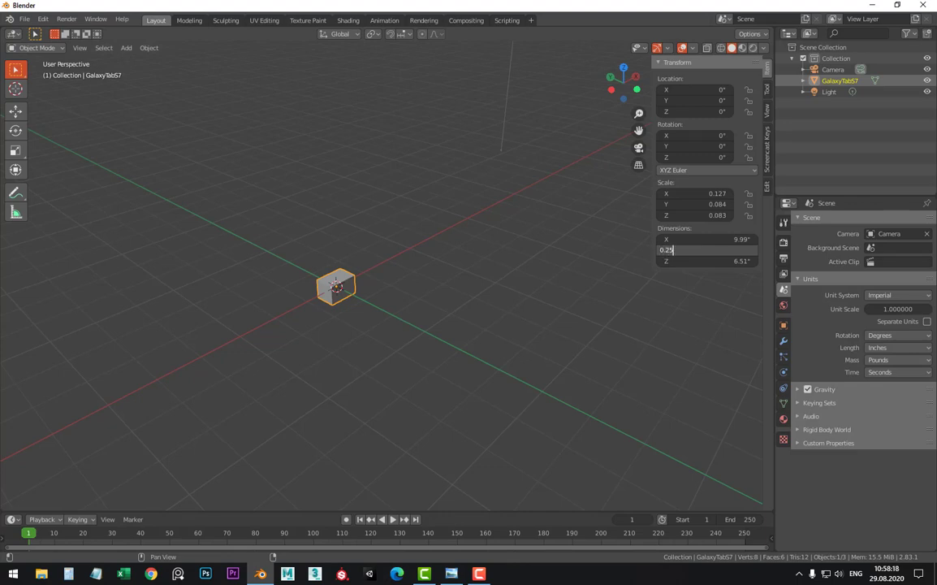
key("Return")
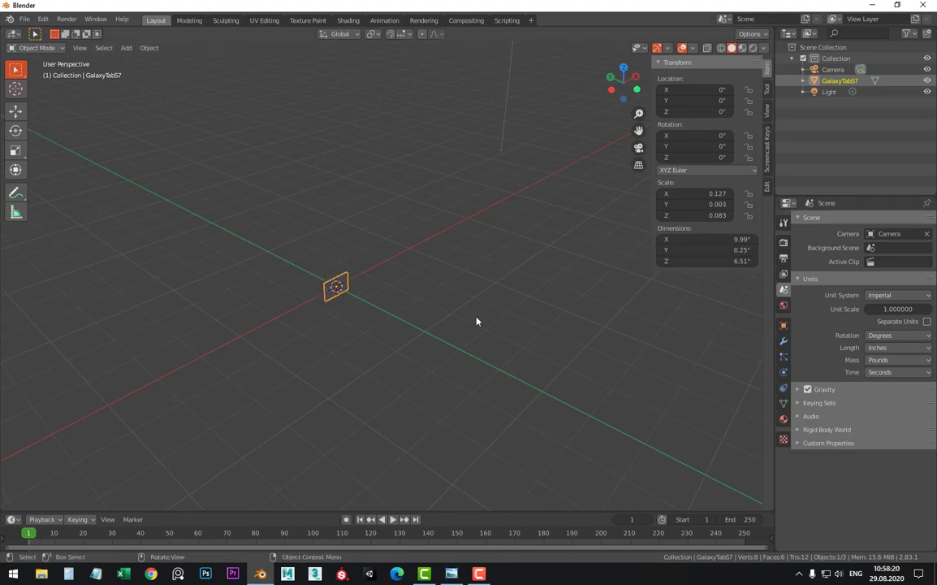
key("KP_Decimal")
middle_click_drag(381, 310, 299, 235)
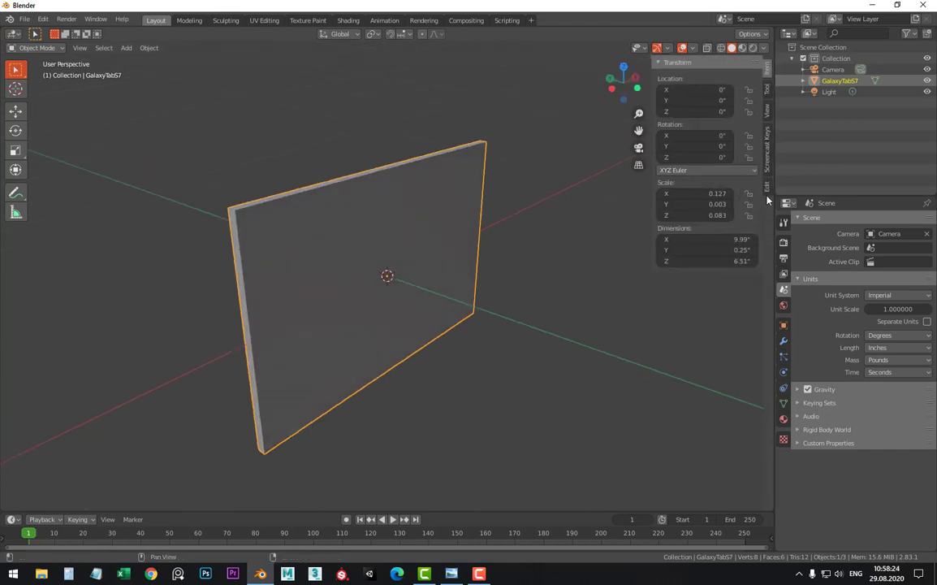
left_click(767, 163)
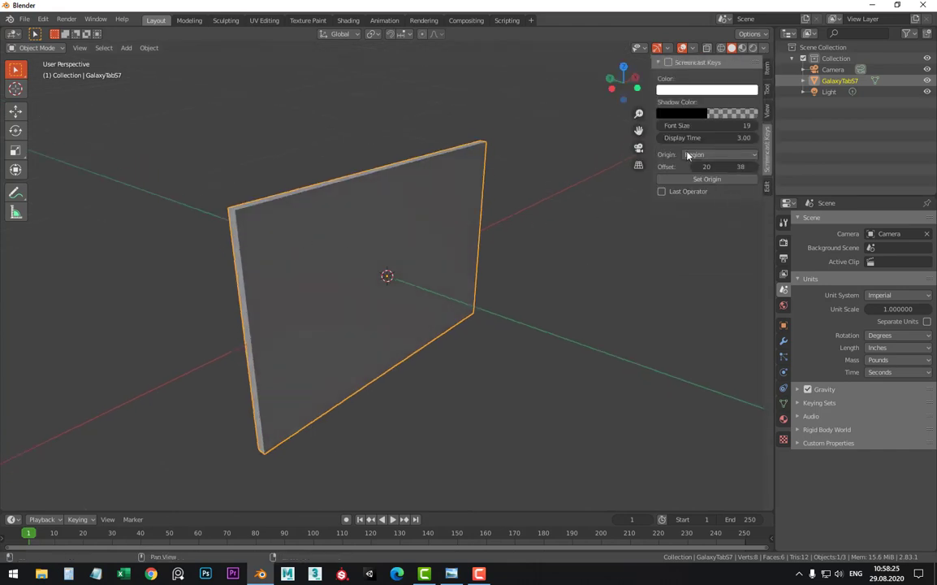
Enable Screencast Keys, hide the sidebar, view the slab in Front Orthographic, and open Explorer's recent folders
left_click(668, 63)
key("n")
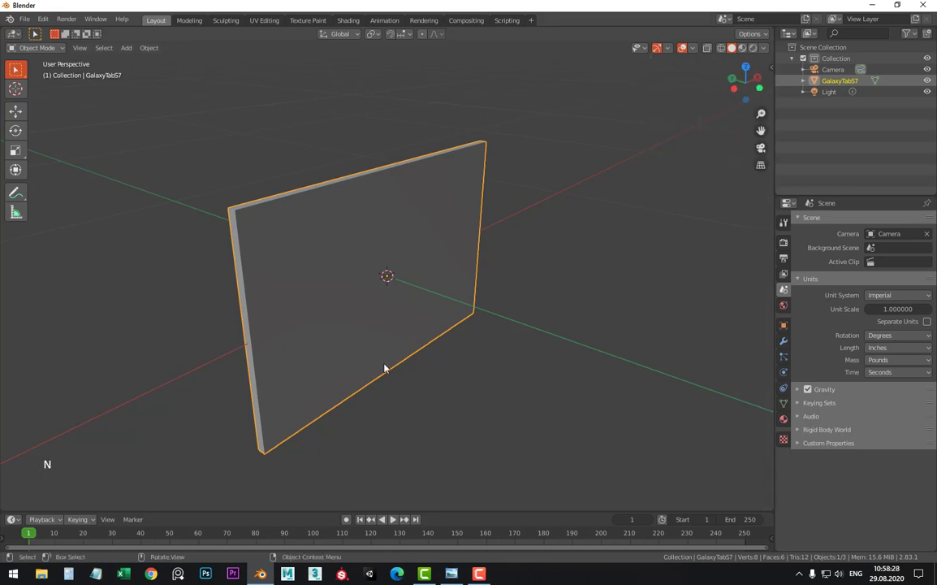
middle_click_drag(385, 368, 362, 360)
key("KP_1")
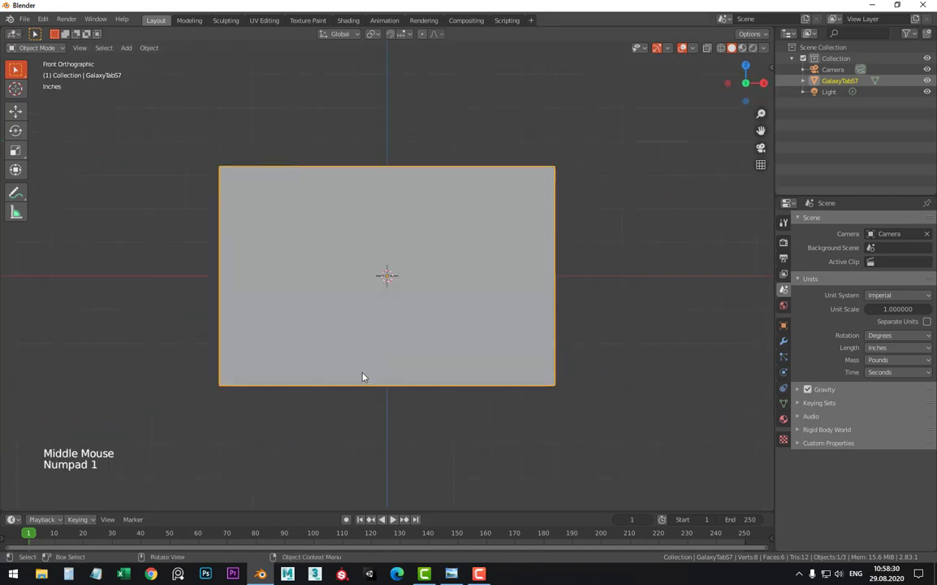
mouse_move(305, 363)
middle_mouse_down("shift")
mouse_move(360, 233)
mouse_move(500, 258)
mouse_move(388, 278)
mouse_move(429, 228)
middle_mouse_up("shift")
key("KP_1")
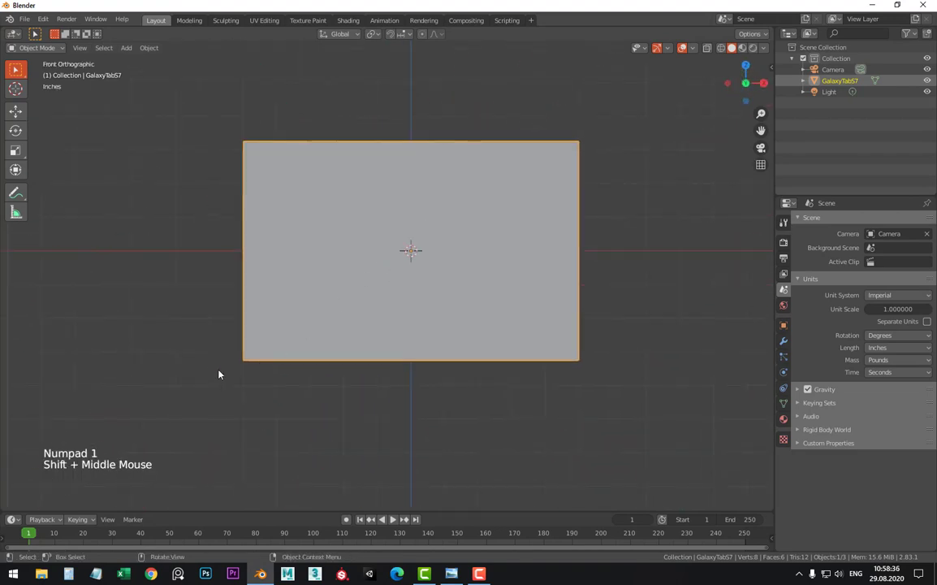
left_click(41, 575)
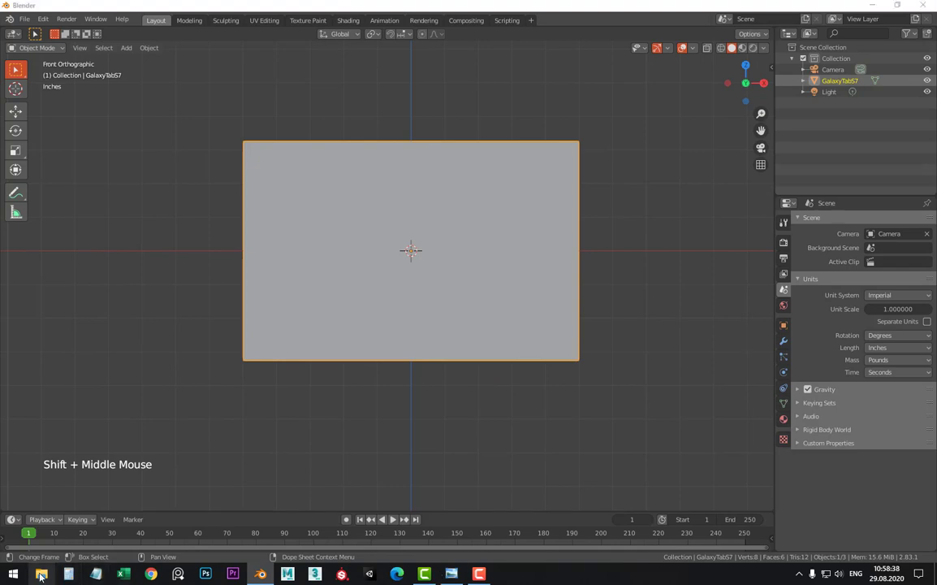
right_click(40, 575)
Open the GalaxyTab S7 folder, preview the Gears 5 tablet image, and position the window beside Blender
left_click(37, 324)
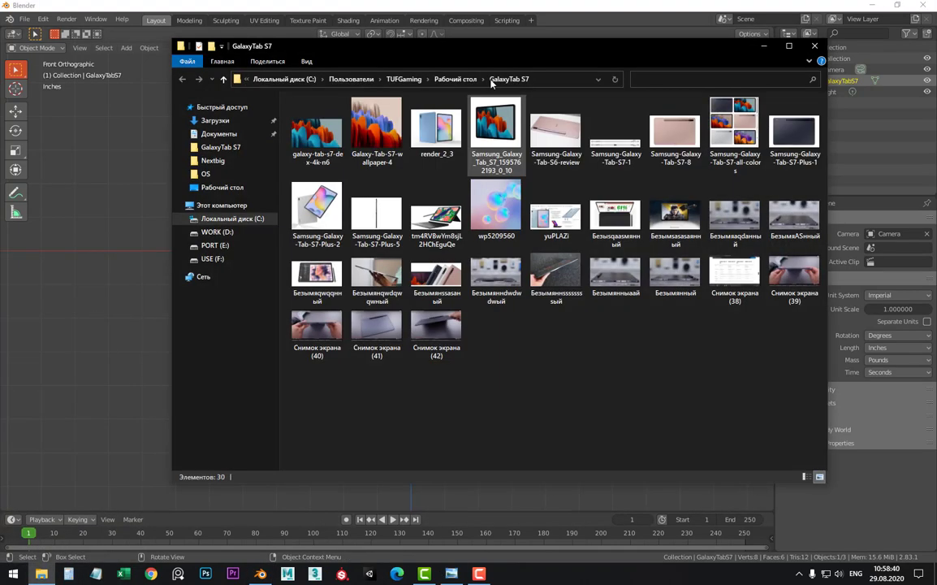
left_click_drag(504, 52, 404, 98)
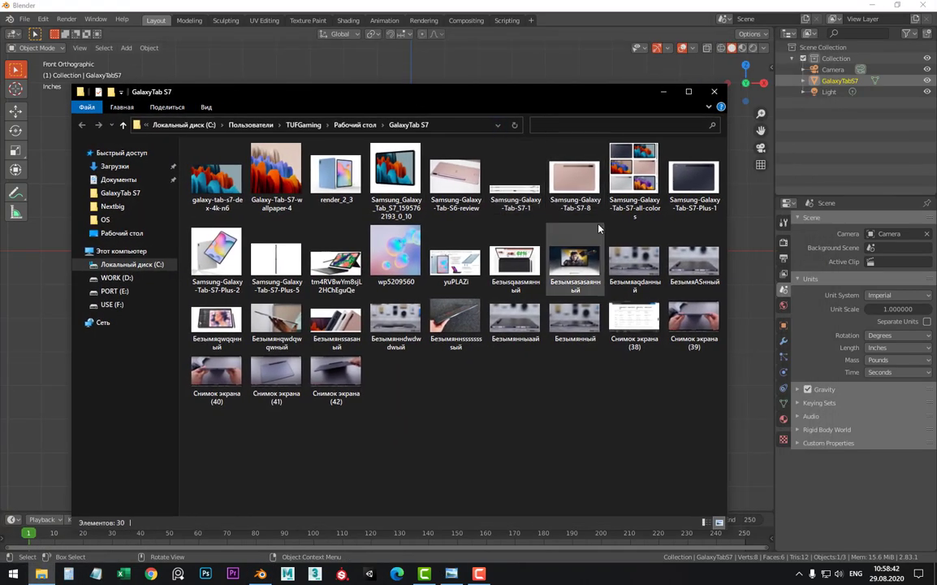
double_click(573, 259)
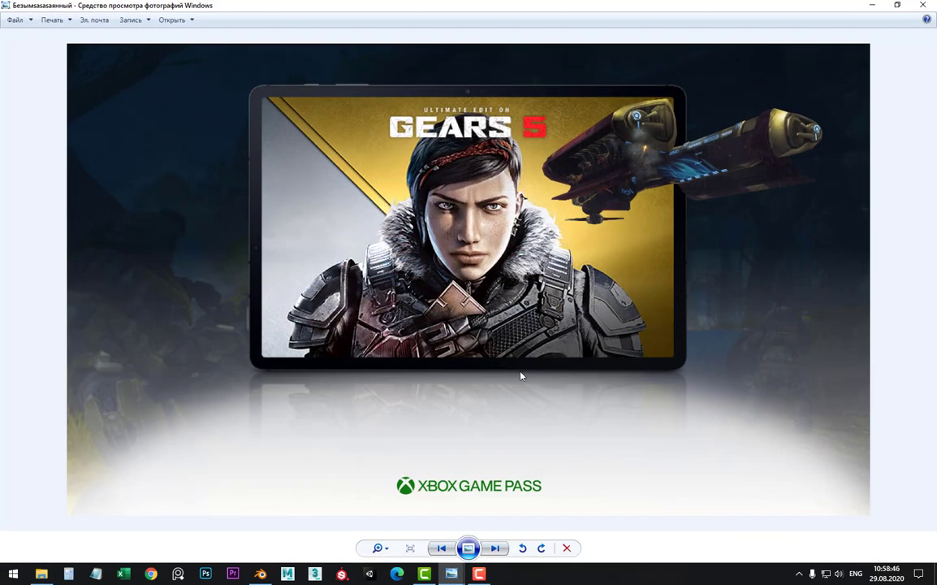
left_click(922, 7)
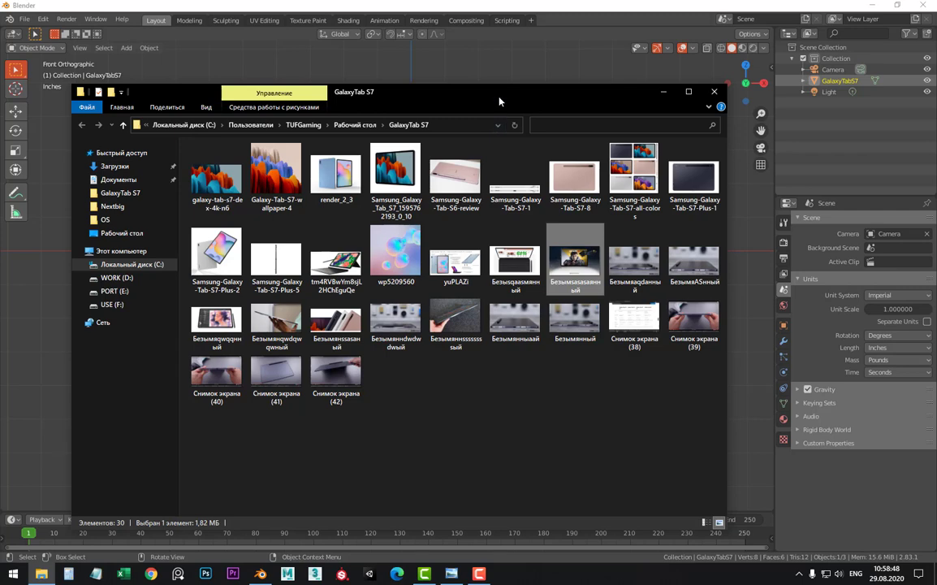
left_click_drag(450, 86, 179, 170)
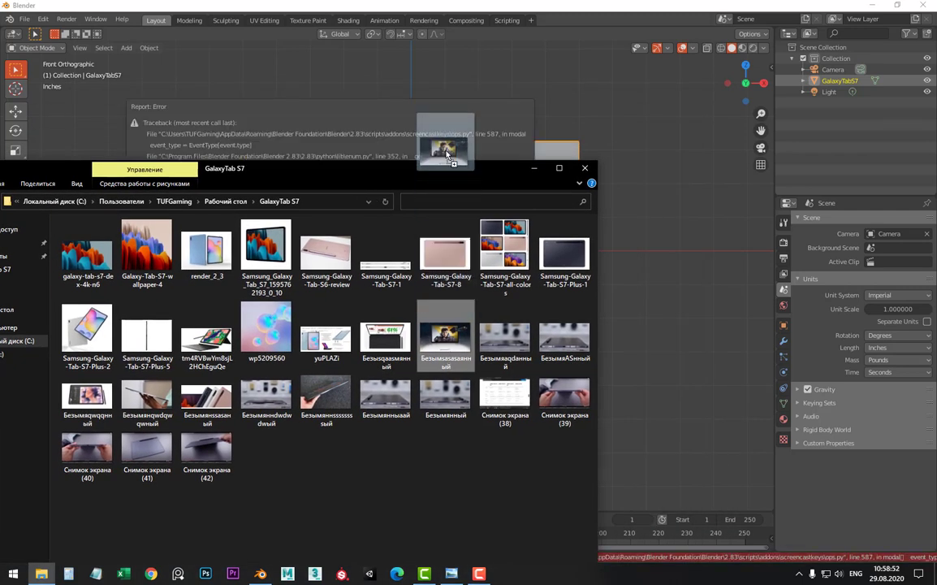
Drop the Gears 5 picture in as a reference image and snap it to the 3D cursor
left_click_drag(446, 347, 402, 82)
scroll(518, 276, "down", 4)
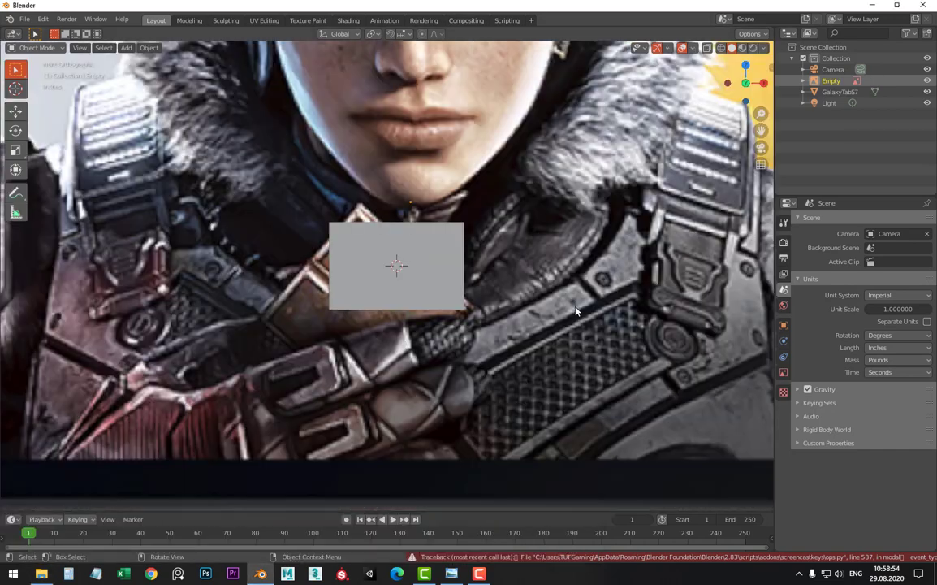
scroll(519, 278, "down", 3)
scroll(519, 278, "down", 2)
scroll(530, 313, "down", 2)
scroll(530, 313, "down", 3)
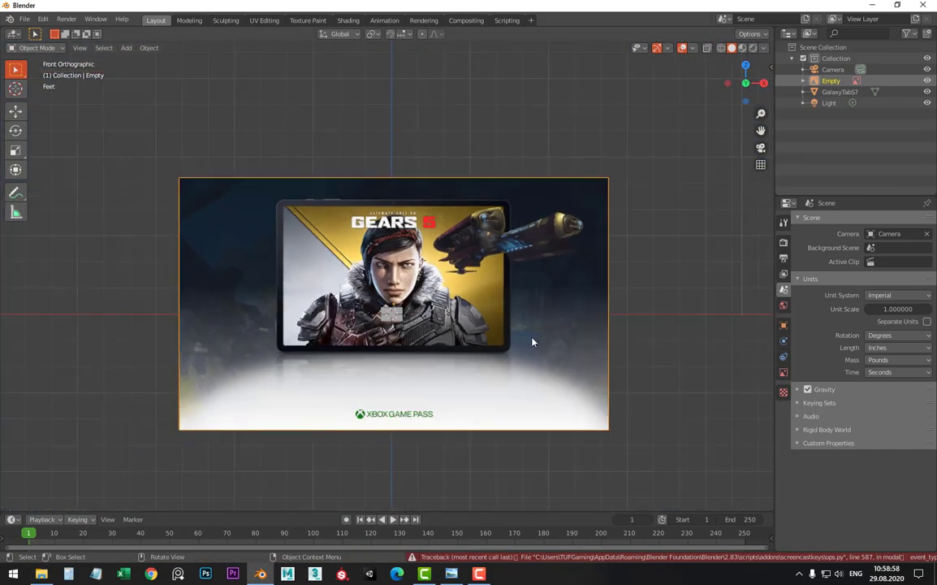
key("shift+s")
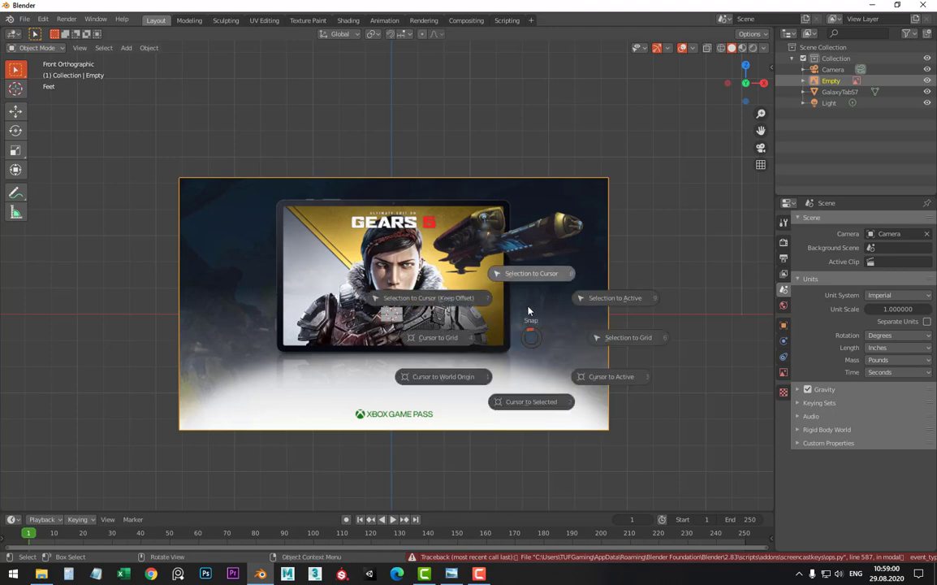
left_click(534, 272)
scroll(511, 323, "up", 4)
scroll(511, 323, "up", 3)
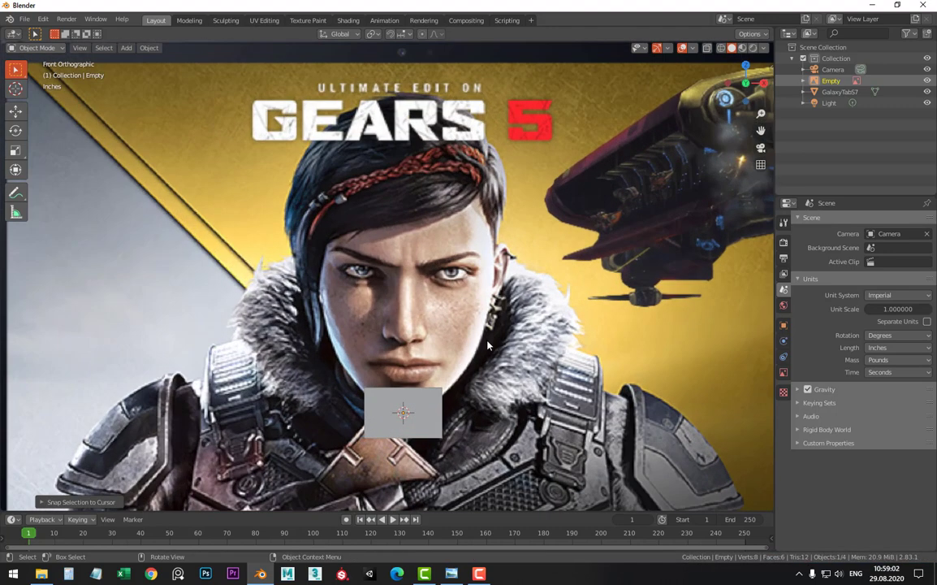
scroll(509, 326, "down", 6)
left_click(663, 266)
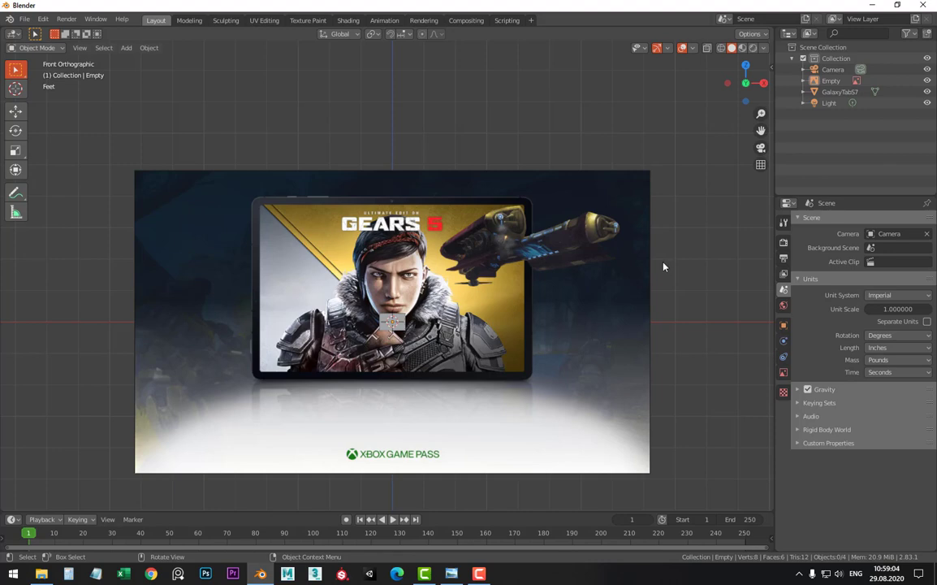
Return to front view, select the reference image, and start scaling it down toward 0.1827
key("n")
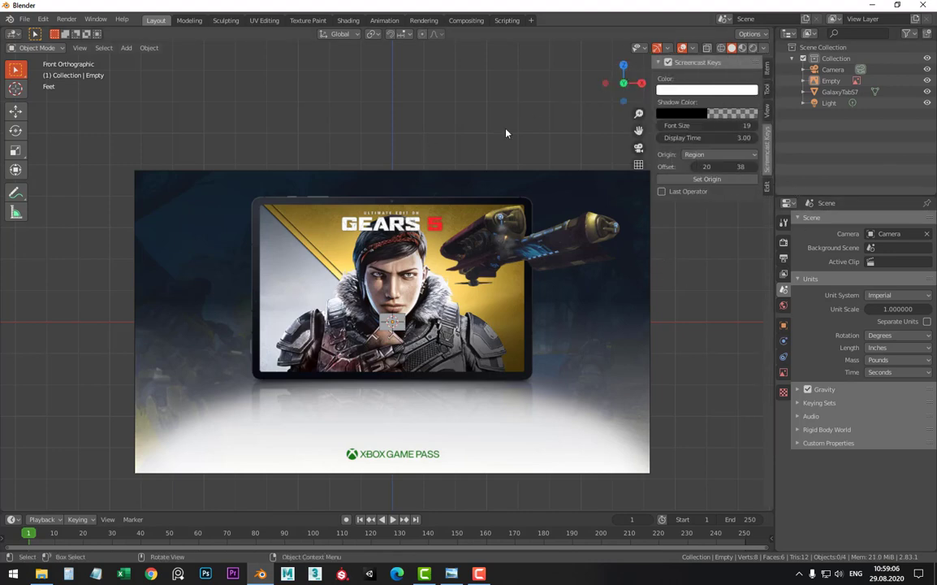
key("n")
key("n")
key("n")
scroll(475, 244, "up", 3)
mouse_move(475, 243)
middle_mouse_down()
mouse_move(420, 338)
mouse_move(456, 333)
middle_mouse_up()
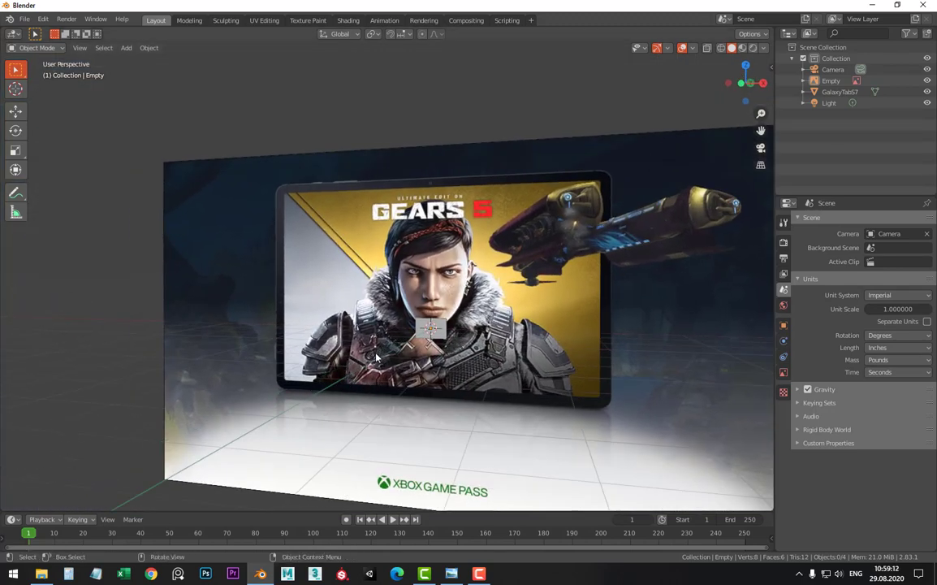
key("KP_1")
scroll(367, 357, "up", 3)
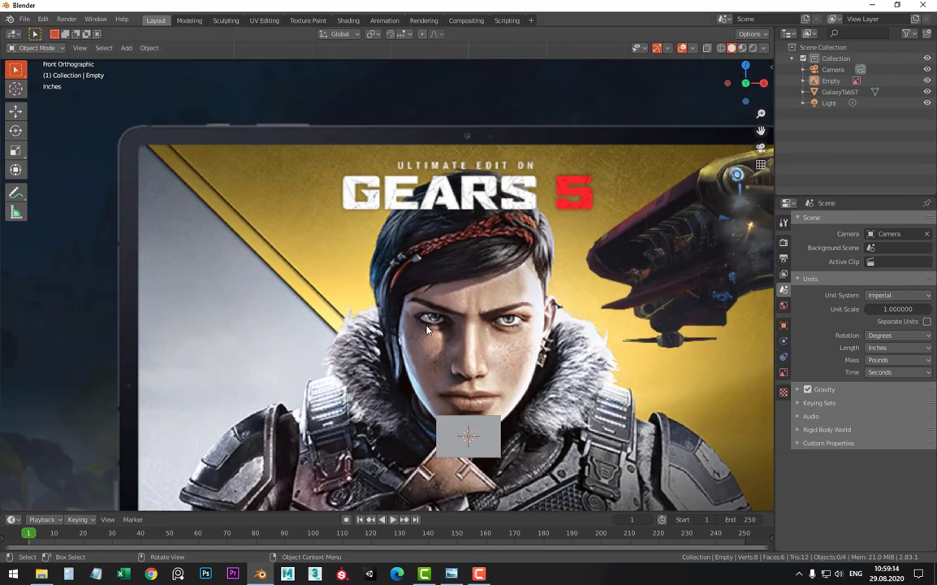
scroll(266, 244, "down", 5)
left_click(339, 234)
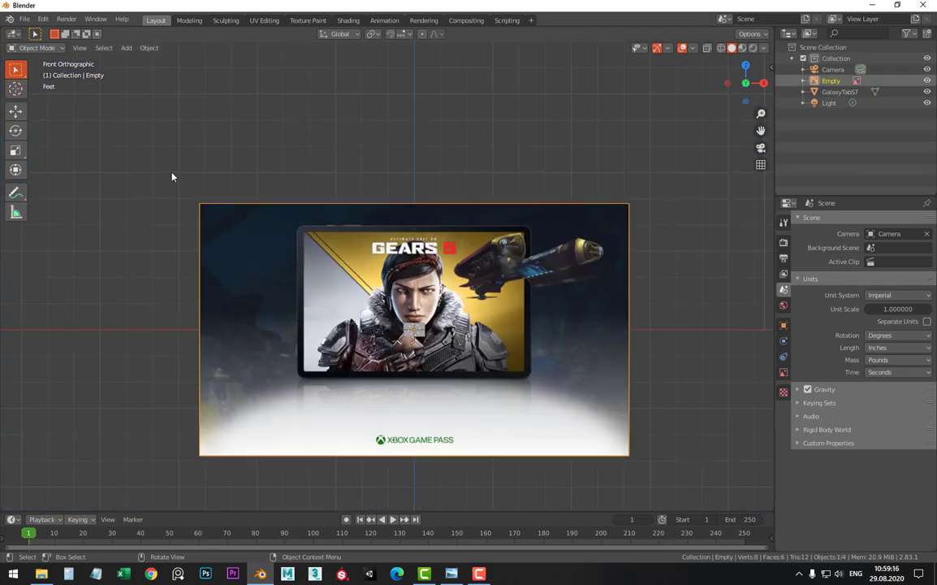
key("s")
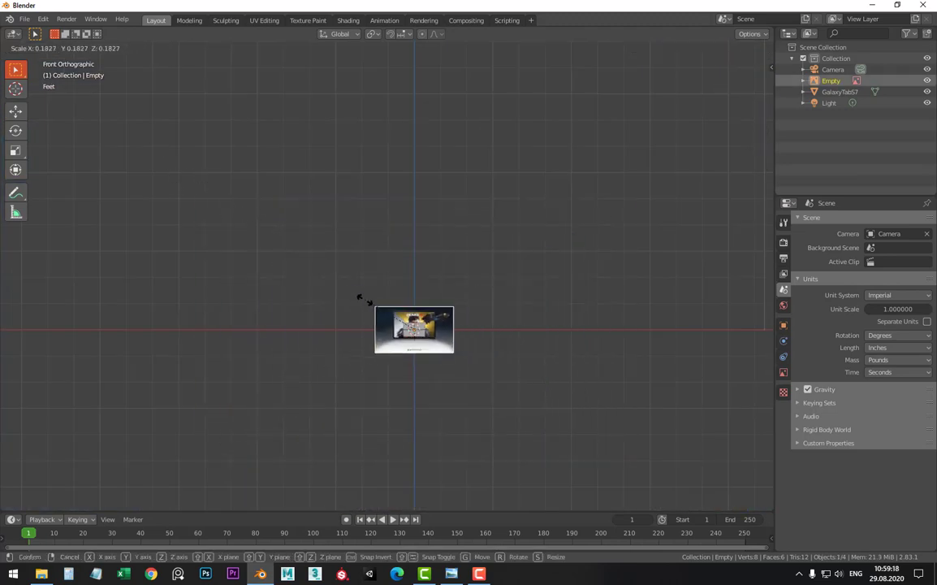
Confirm the reduced reference image size and move it to line up with the slab
left_click(383, 324)
key("KP_Decimal")
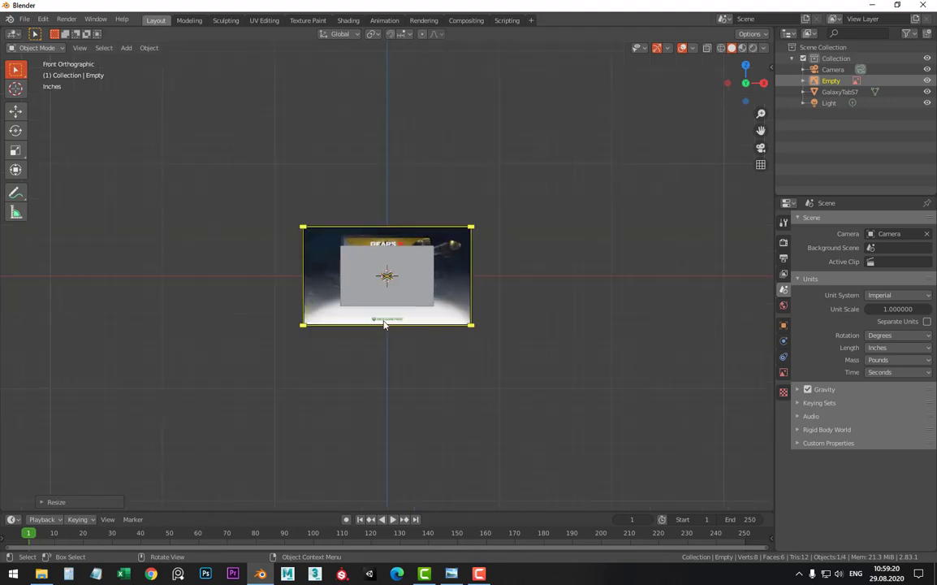
scroll(382, 325, "up", 3)
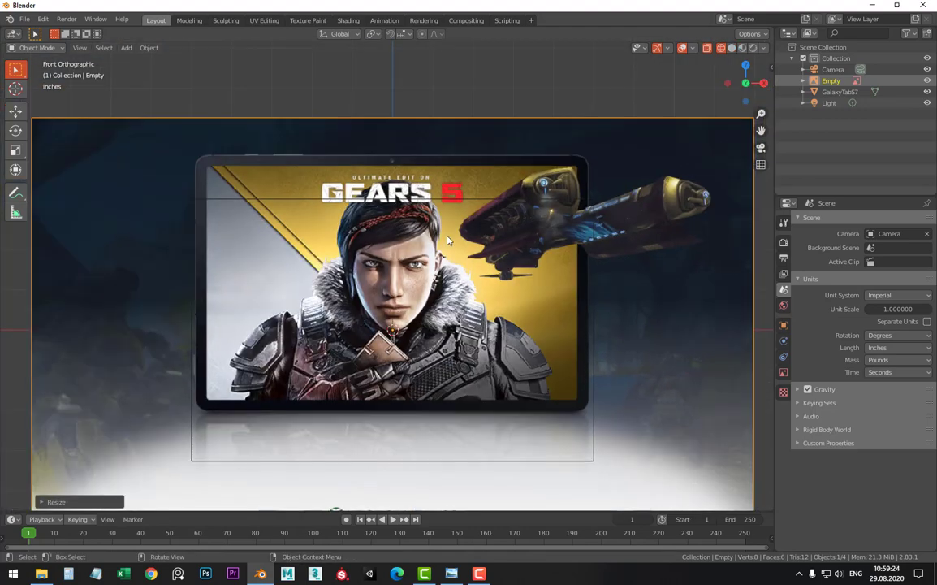
key("g")
left_click(419, 235)
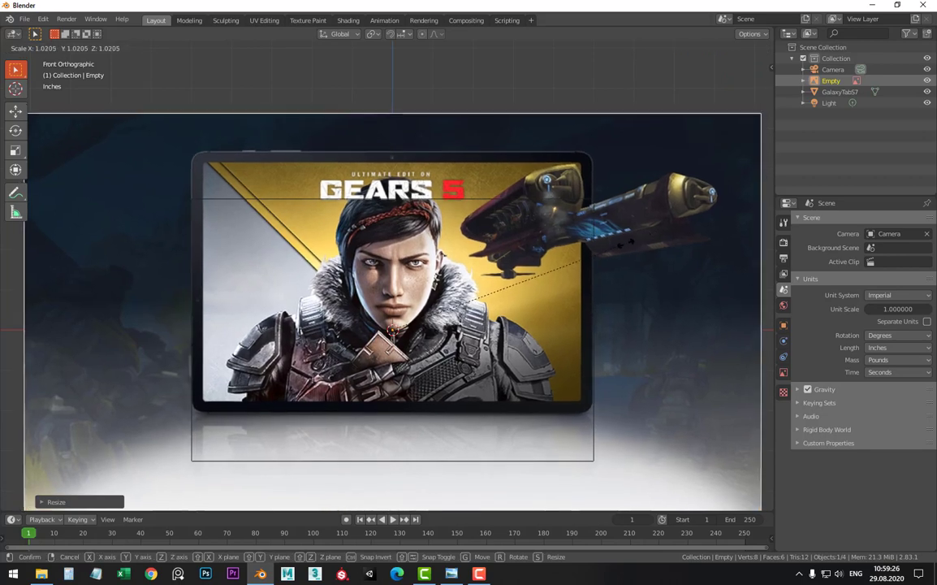
Frame the view on the aligned image and select the GalaxyTabS7 slab
key("KP_Decimal")
scroll(372, 209, "up", 1)
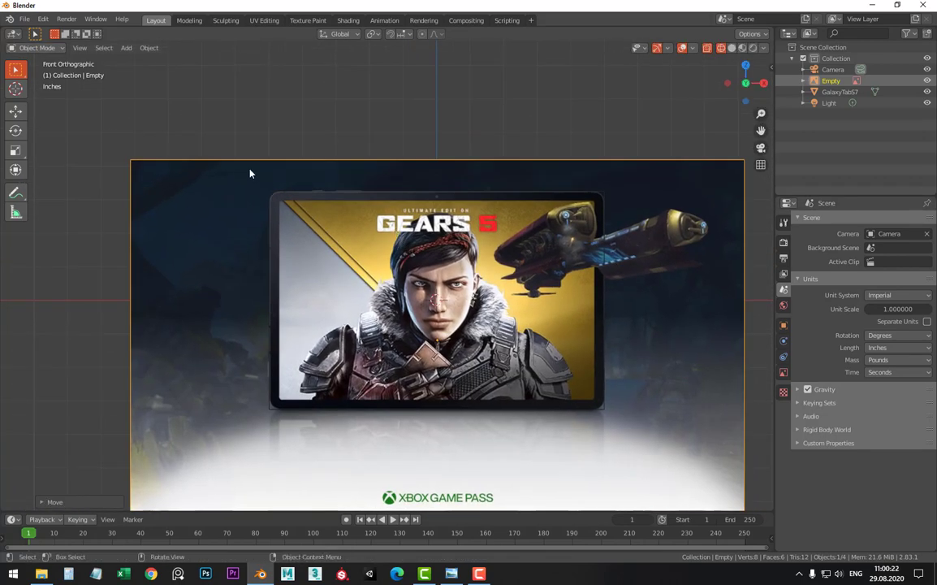
scroll(225, 152, "up", 3)
scroll(352, 236, "down", 2)
scroll(351, 237, "down", 1)
scroll(398, 211, "up", 3)
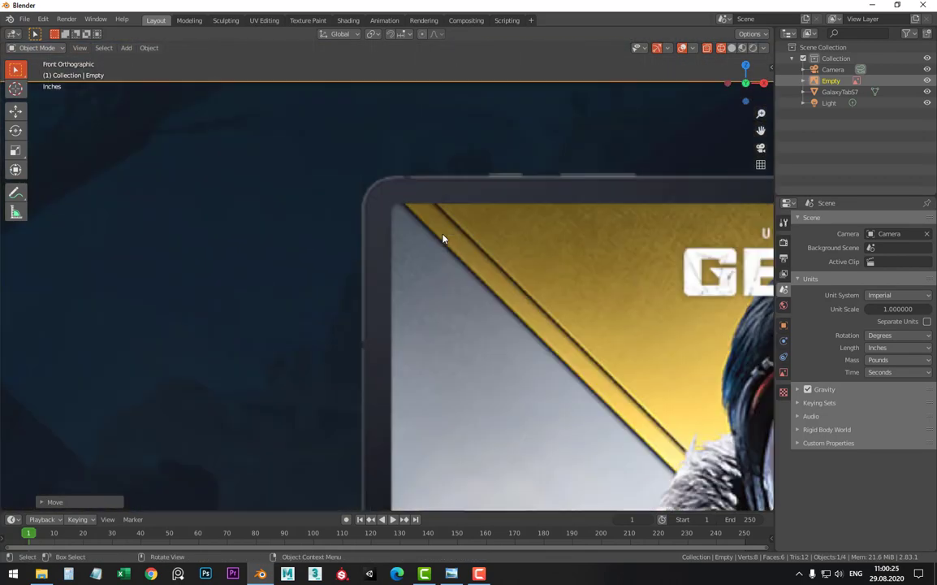
scroll(387, 123, "up", 2)
left_click(349, 143)
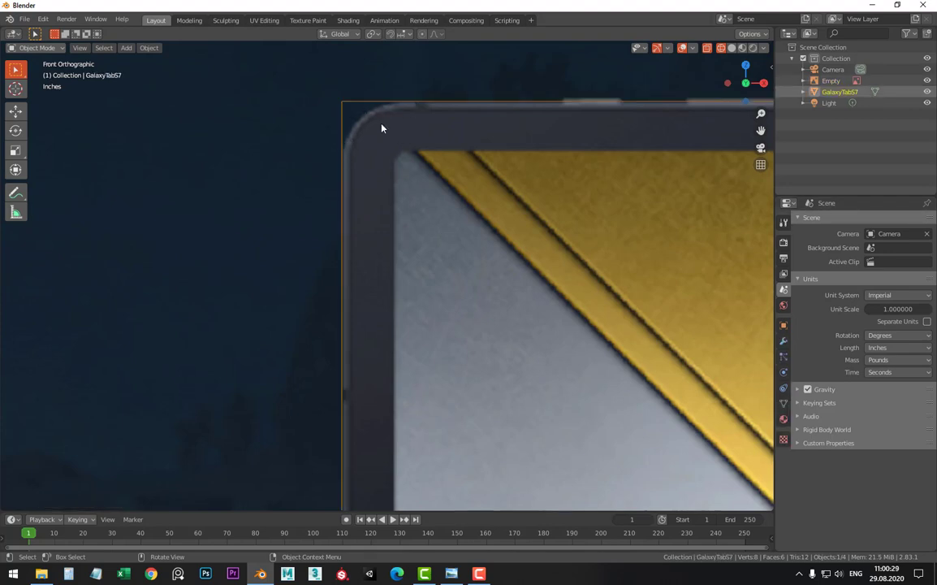
key("Tab")
key("KP_Decimal")
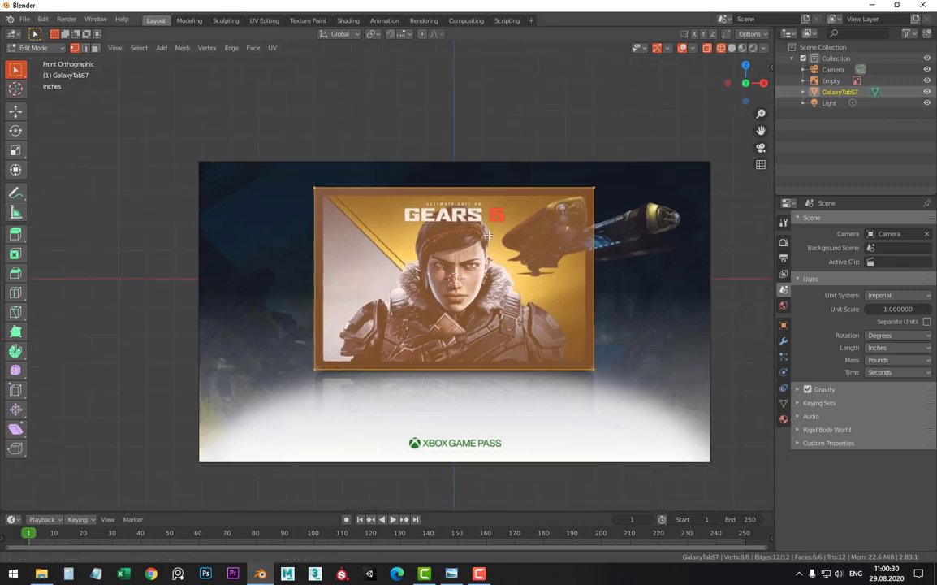
left_click_drag(575, 170, 628, 210)
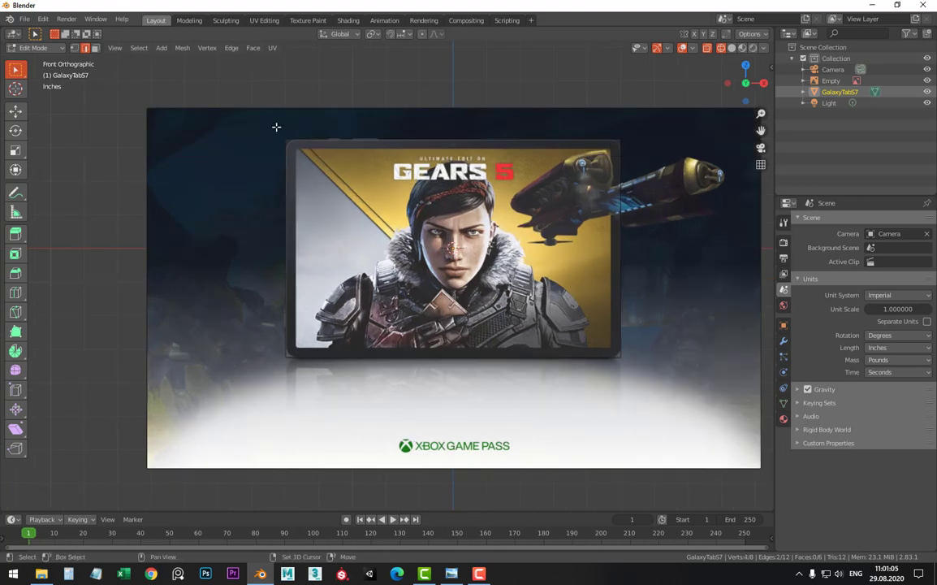
left_click_drag(276, 127, 300, 154, "shift")
middle_click_drag(273, 343, 452, 264)
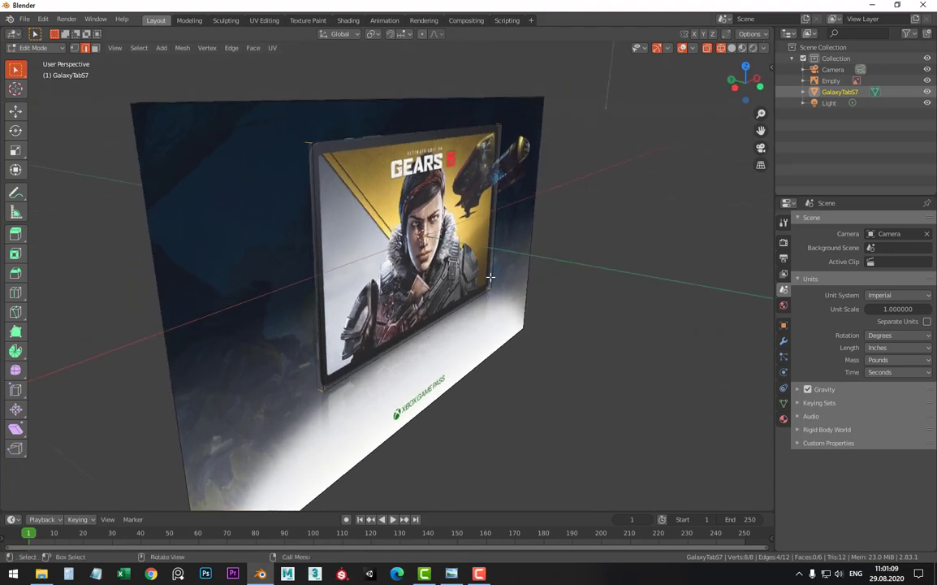
middle_click_drag(401, 209, 393, 185)
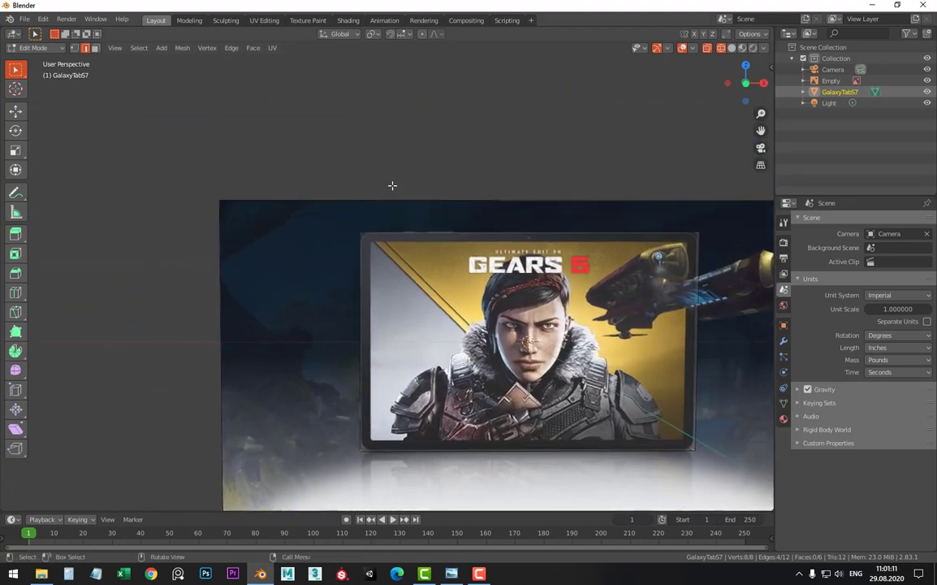
scroll(304, 252, "up", 6)
scroll(419, 331, "down", 2)
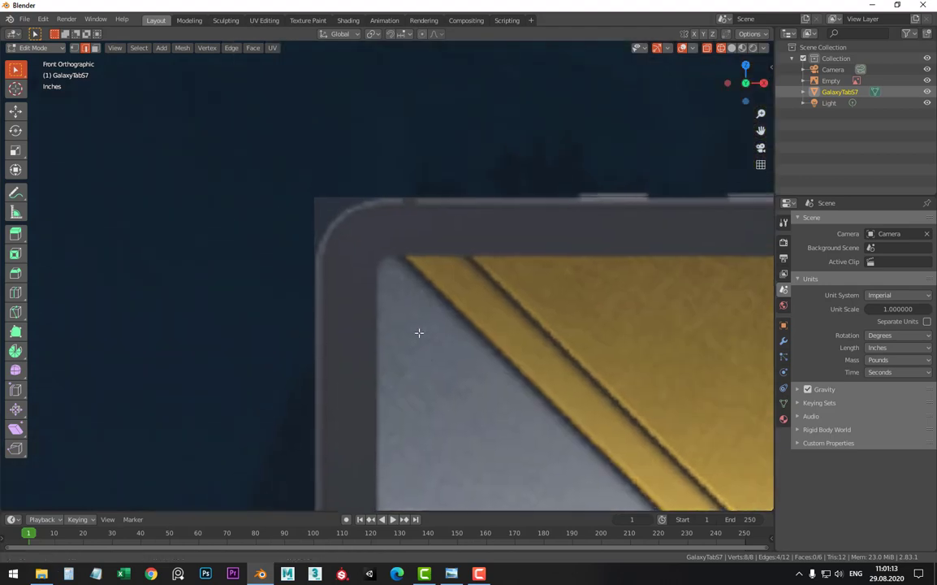
scroll(393, 219, "up", 1)
middle_click_drag(393, 219, 424, 274, "shift")
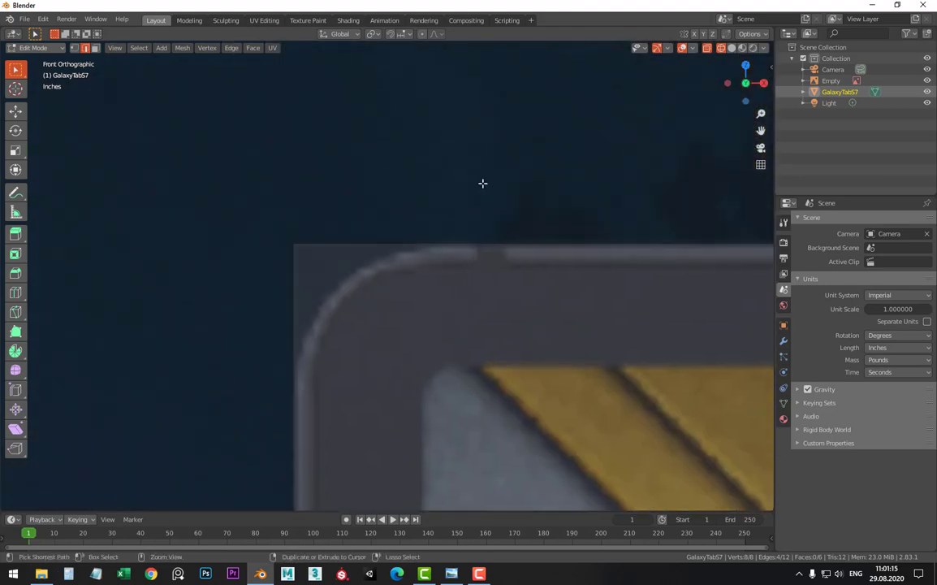
key("ctrl+b")
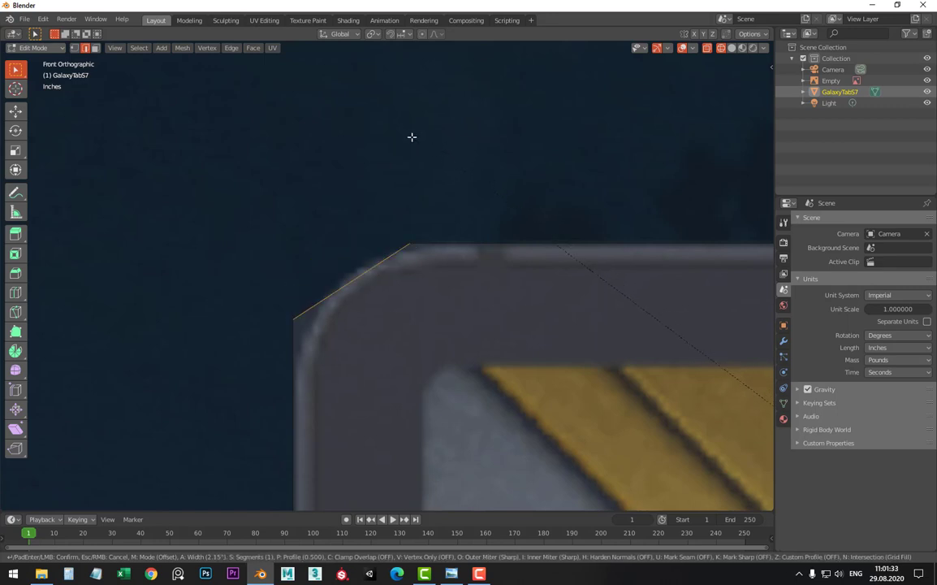
key("Escape")
key("Tab")
scroll(465, 239, "up", 2)
scroll(452, 216, "up", 1)
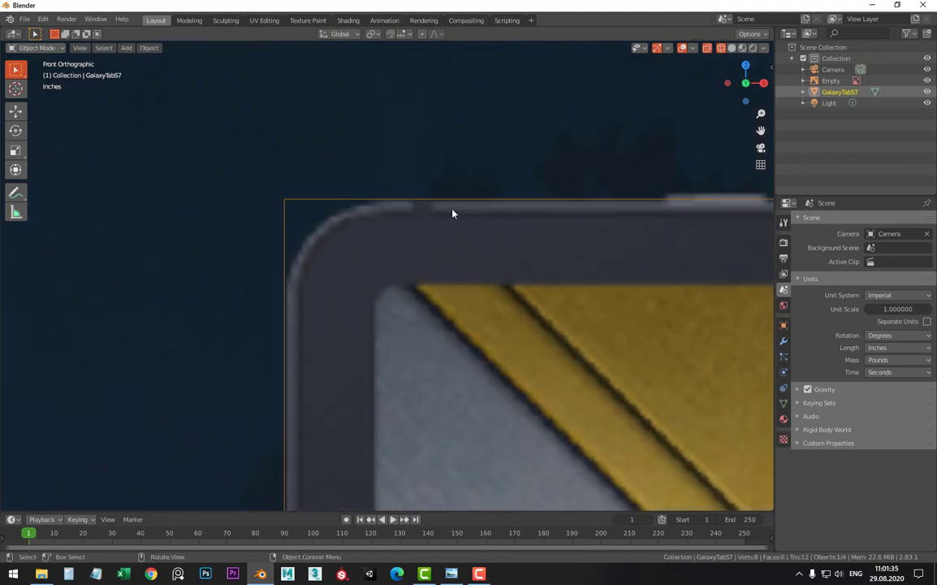
scroll(452, 213, "down", 5)
Switch the viewport to Solid shading and show the slab's transforms in the sidebar Item tab
middle_click_drag(465, 261, 423, 248)
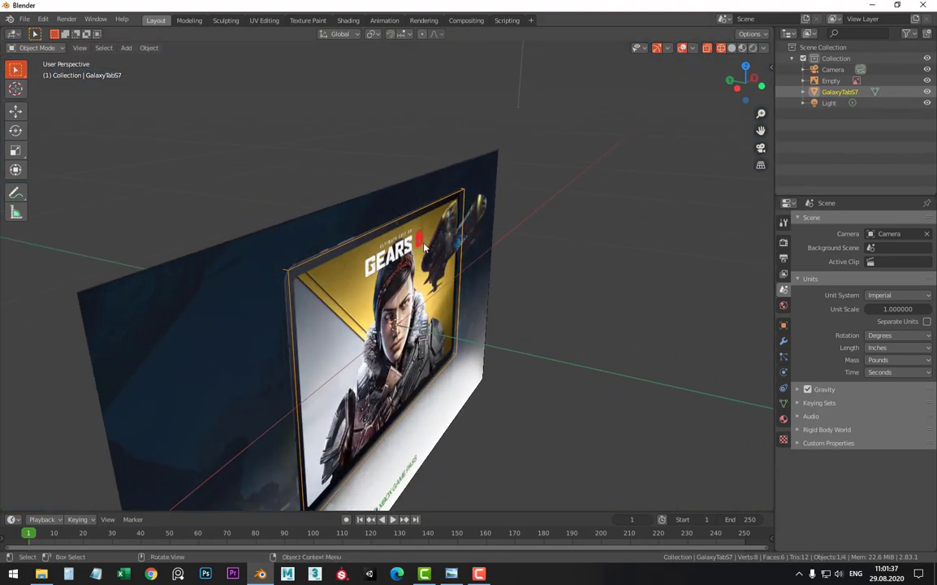
key("z")
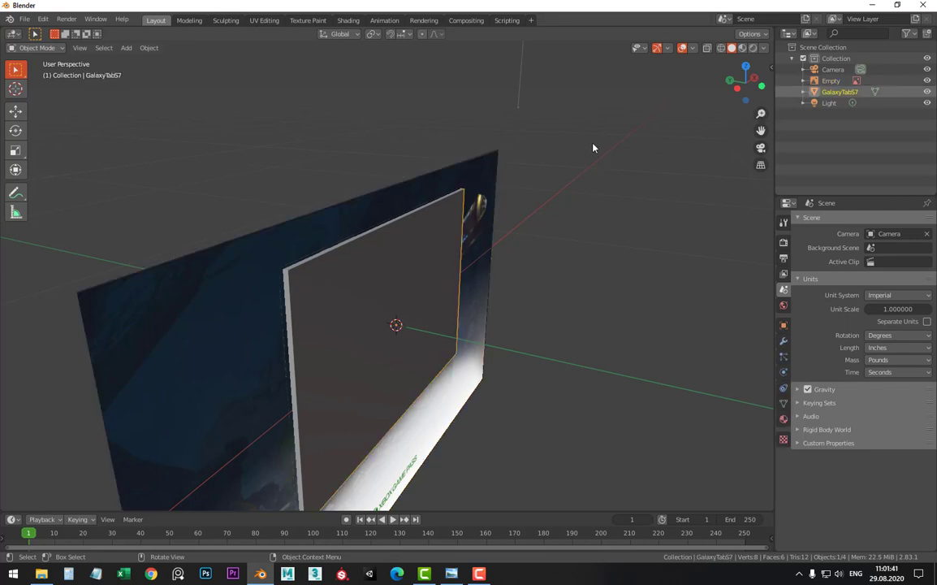
key("n")
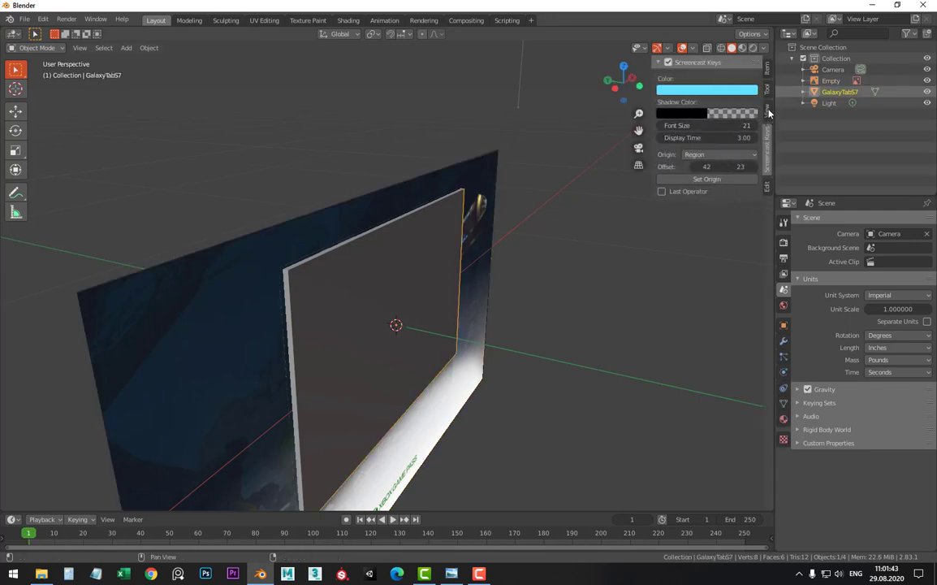
left_click(767, 67)
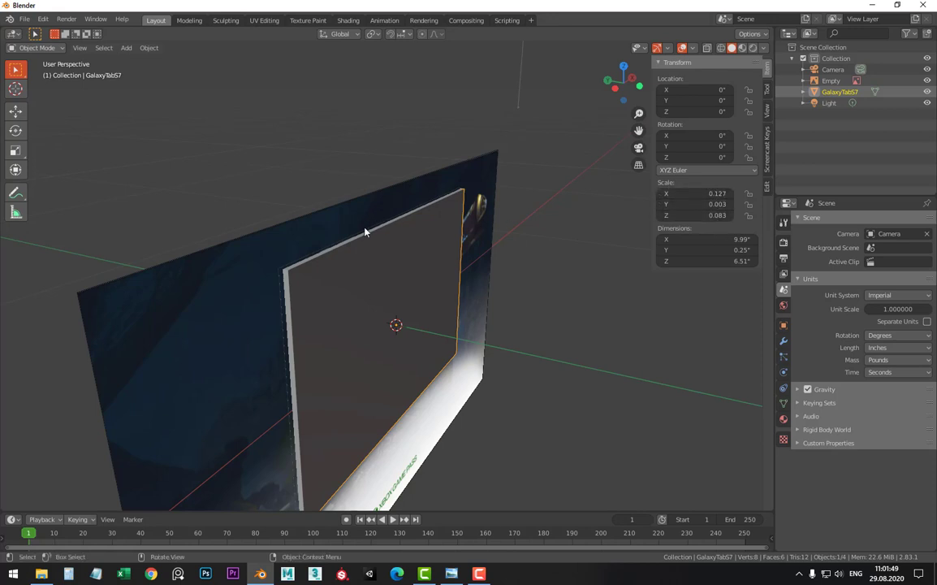
Apply All Transforms to the slab so its scale reads 1.000, then view it from the front
key("ctrl+a")
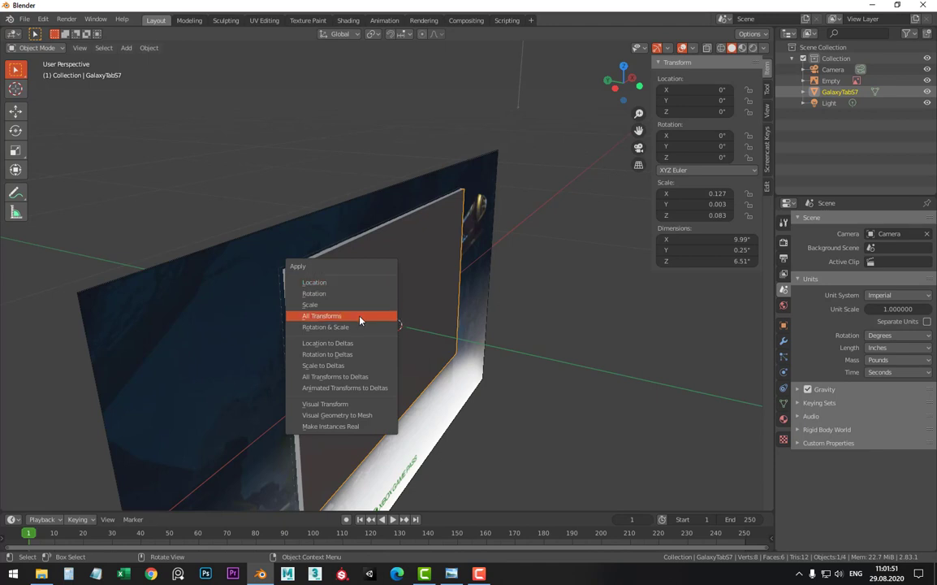
left_click(360, 317)
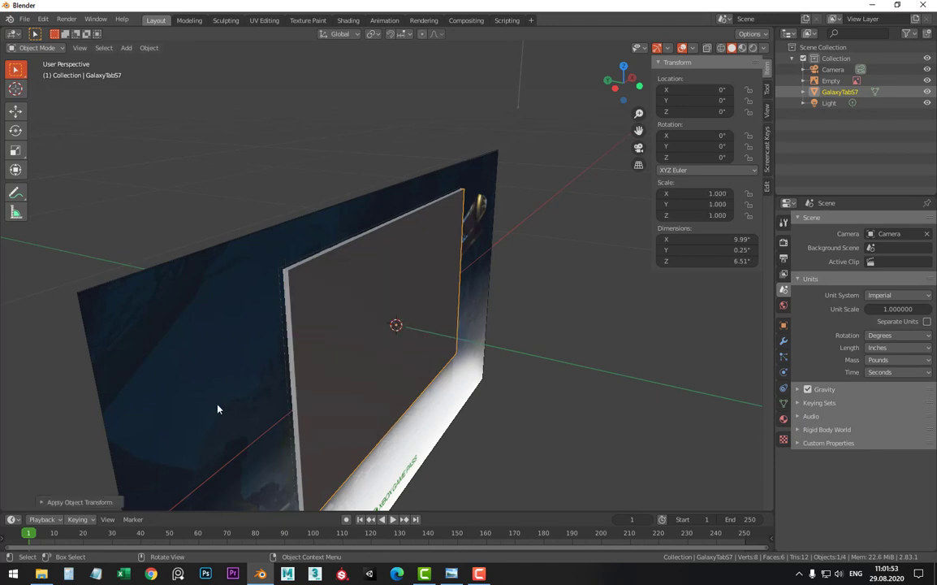
left_click(52, 501)
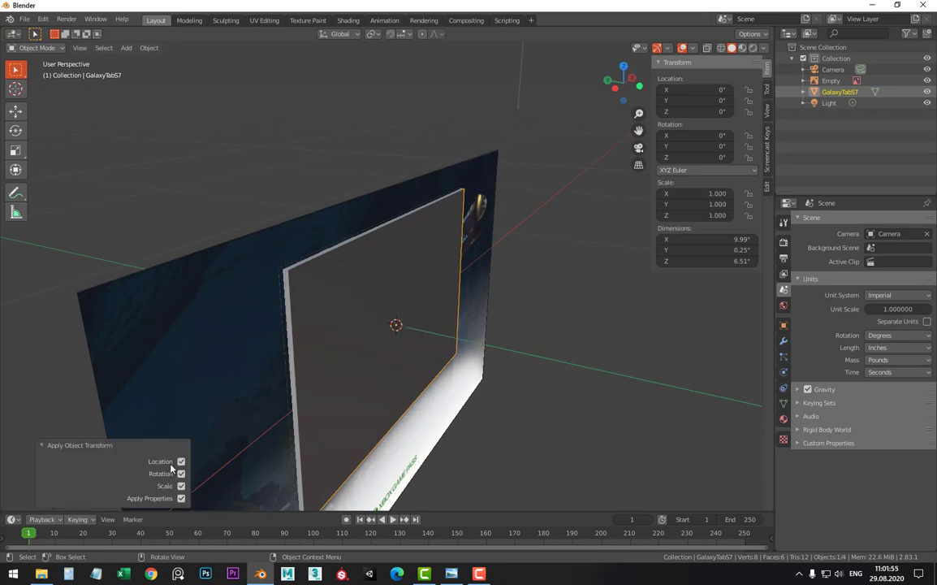
left_click(38, 452)
key("KP_1")
scroll(339, 316, "up", 2)
Put the GalaxyTabS7 slab into Edit Mode and orbit to view it from an angle
scroll(332, 313, "up", 1)
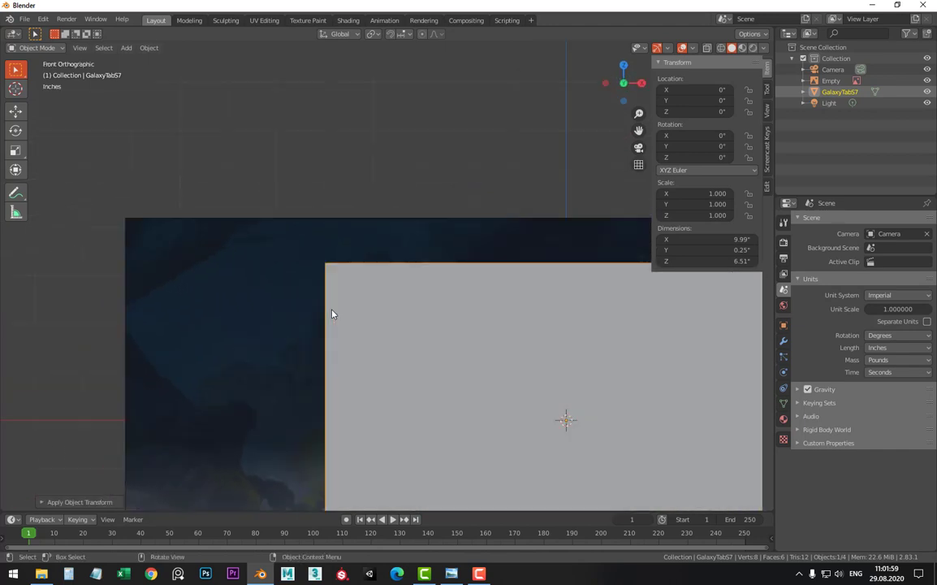
mouse_move(331, 313)
middle_mouse_down("shift")
mouse_move(366, 215)
mouse_move(365, 250)
mouse_move(270, 230)
middle_mouse_up("shift")
scroll(204, 204, "up", 4)
scroll(496, 312, "down", 3)
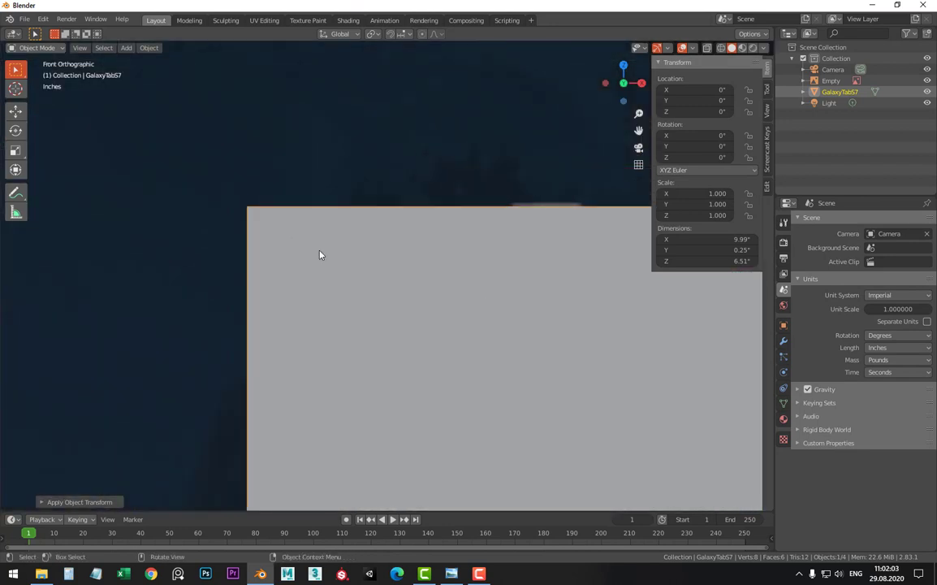
key("Tab")
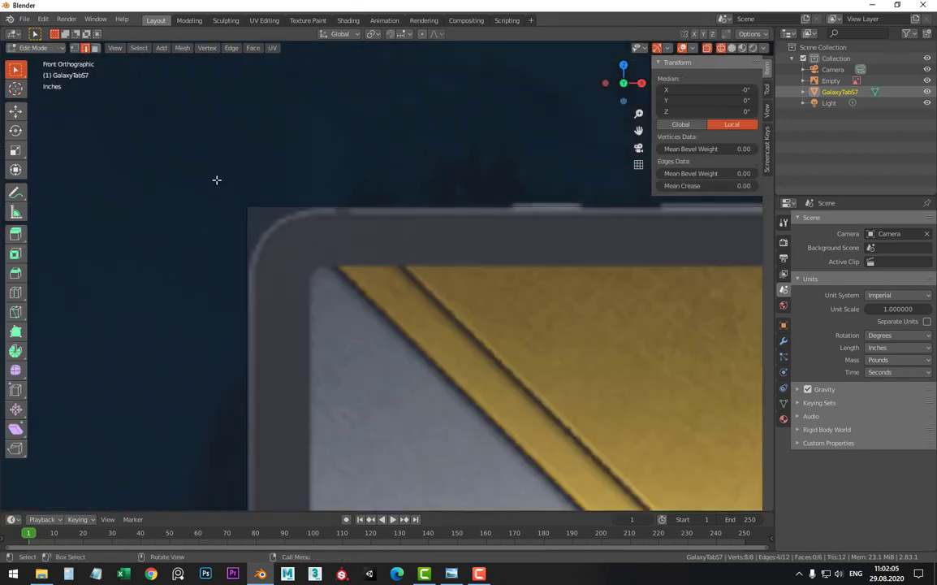
mouse_move(223, 182)
middle_mouse_down()
mouse_move(286, 203)
mouse_move(314, 245)
mouse_move(385, 253)
mouse_move(437, 181)
middle_mouse_up()
scroll(283, 204, "down", 3)
scroll(279, 208, "up", 3)
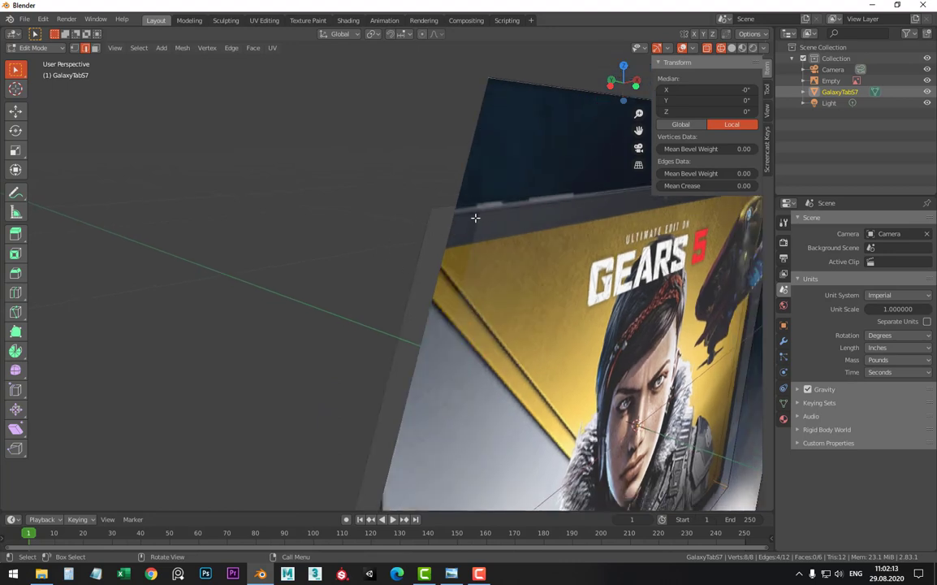
mouse_move(475, 218)
middle_mouse_down()
mouse_move(468, 222)
mouse_move(755, 87)
middle_mouse_up()
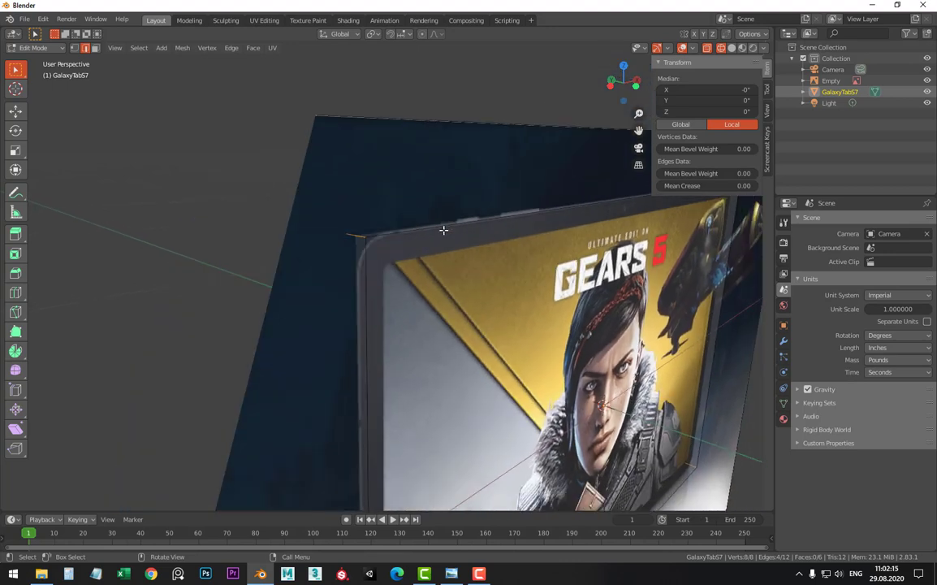
Lower the viewport Clip Start in the sidebar View tab from 3.94" to 0.1"
left_click(768, 110)
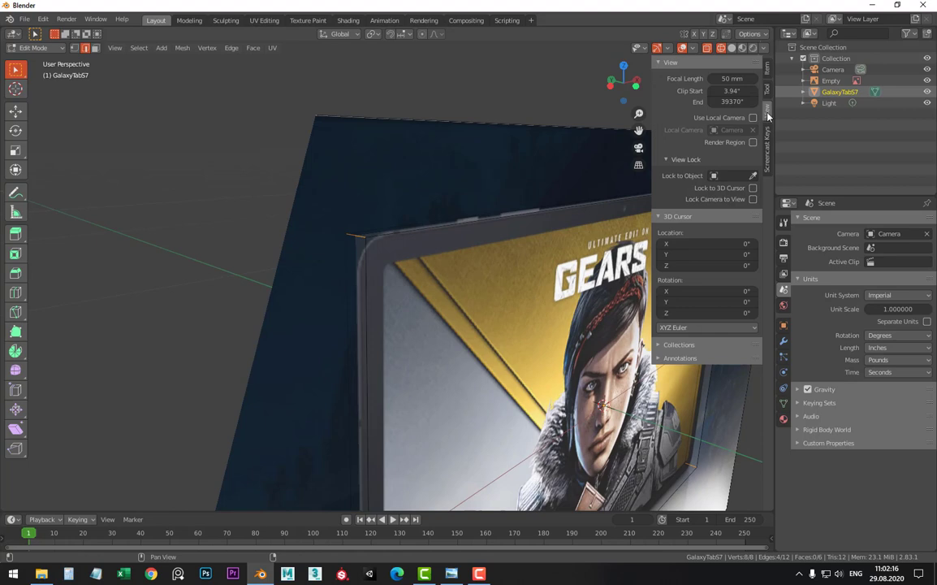
left_click(730, 91)
type("0.1")
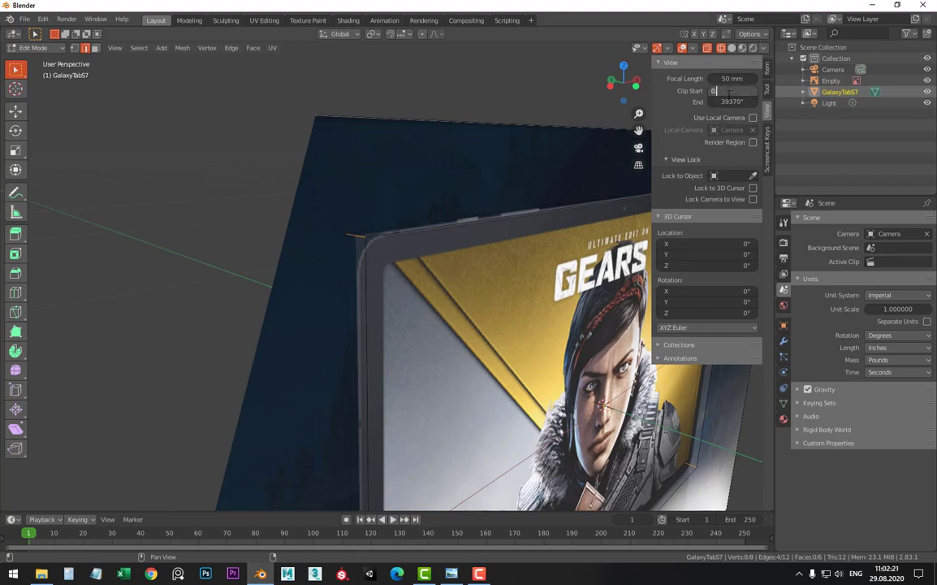
key("Return")
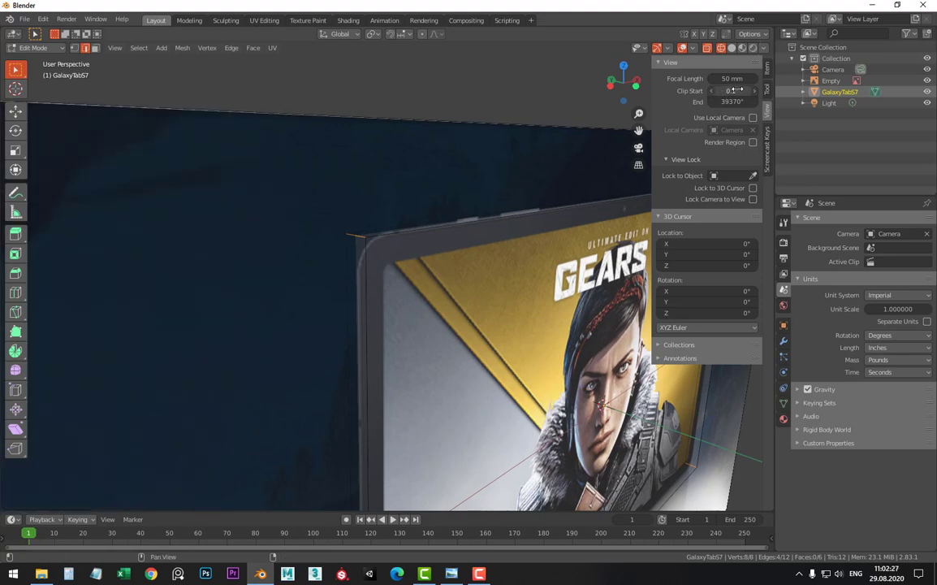
Zoom in on the slab's corner, zoom back out, and snap to Front Orthographic view
scroll(360, 266, "up", 2)
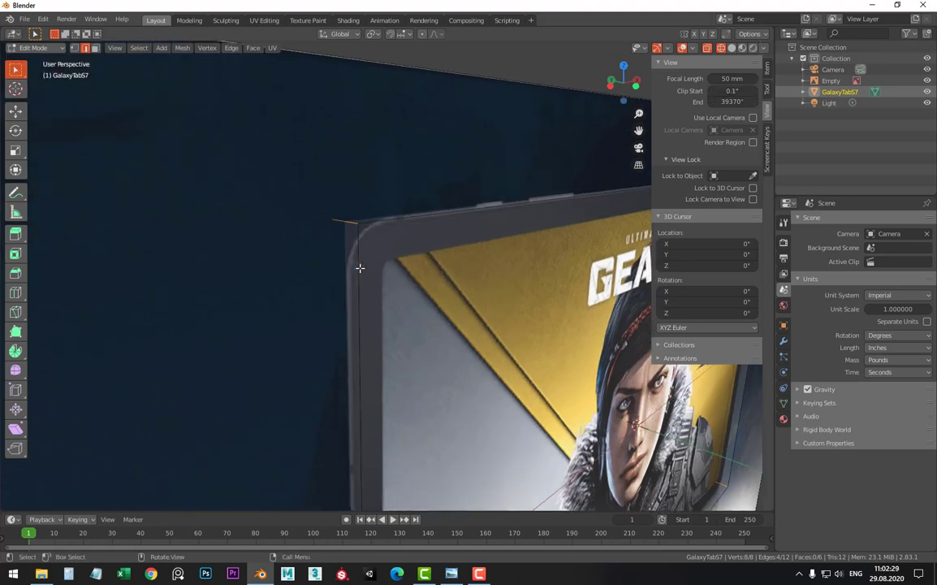
scroll(361, 267, "up", 2)
scroll(360, 267, "up", 2)
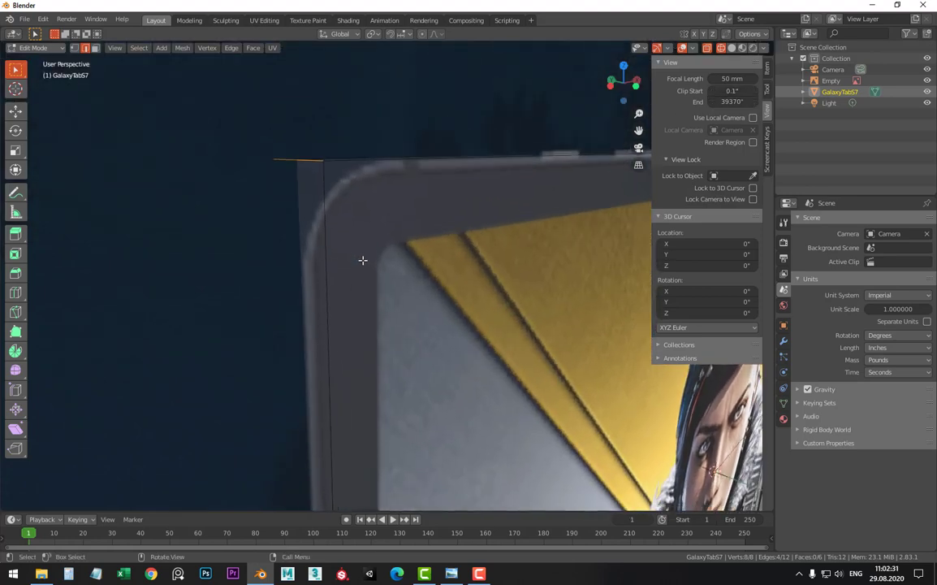
mouse_move(361, 266)
middle_mouse_down("shift")
mouse_move(356, 187)
mouse_move(428, 378)
middle_mouse_up("shift")
scroll(402, 276, "down", 3)
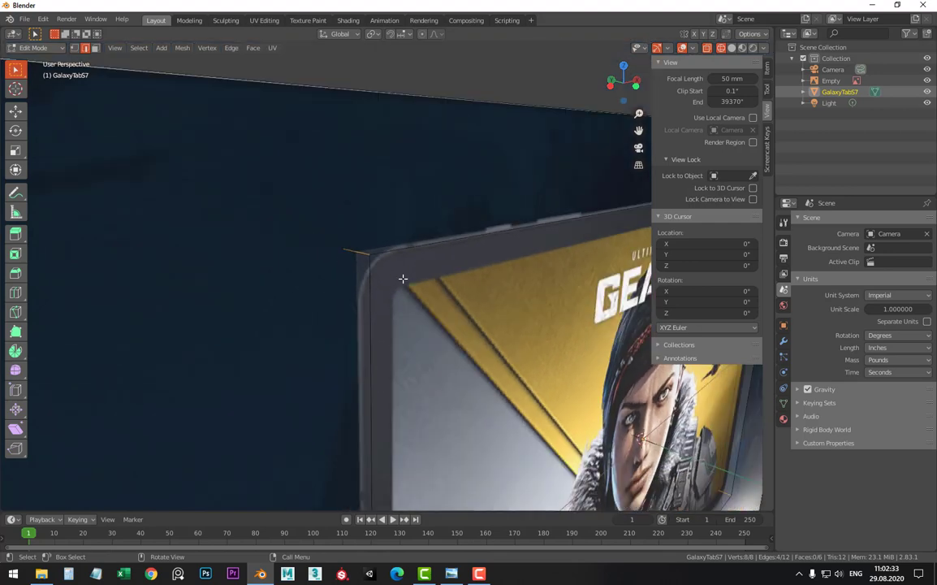
scroll(403, 281, "down", 3)
scroll(402, 281, "down", 1)
scroll(451, 227, "down", 2)
scroll(451, 226, "down", 2)
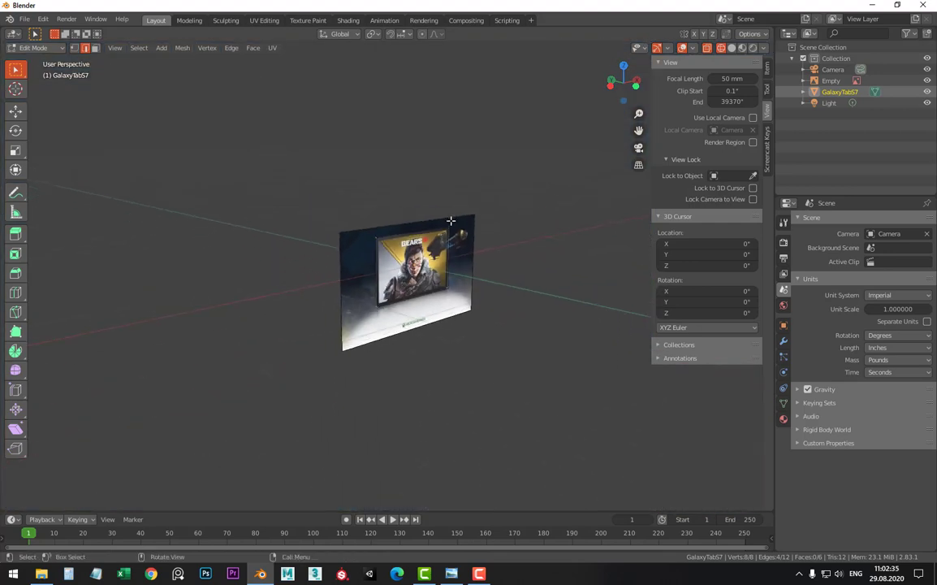
scroll(451, 227, "down", 2)
scroll(389, 276, "down", 3)
scroll(433, 278, "down", 2)
scroll(433, 279, "down", 2)
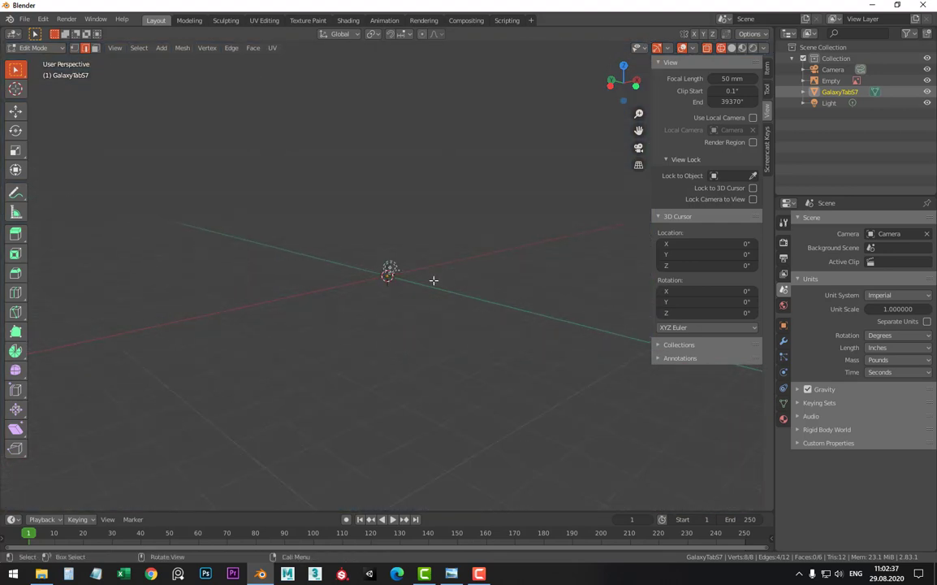
scroll(434, 282, "down", 2)
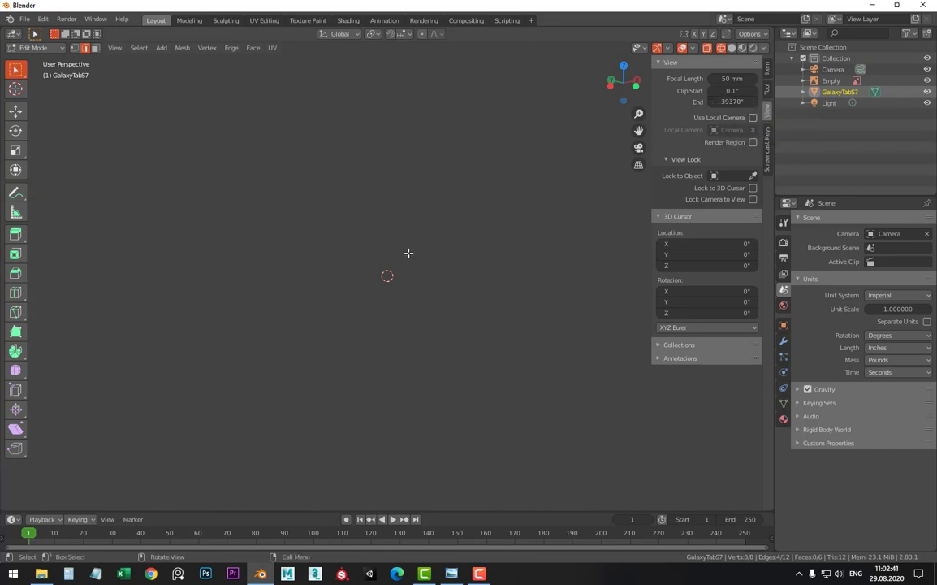
scroll(409, 253, "up", 2)
scroll(408, 253, "up", 5)
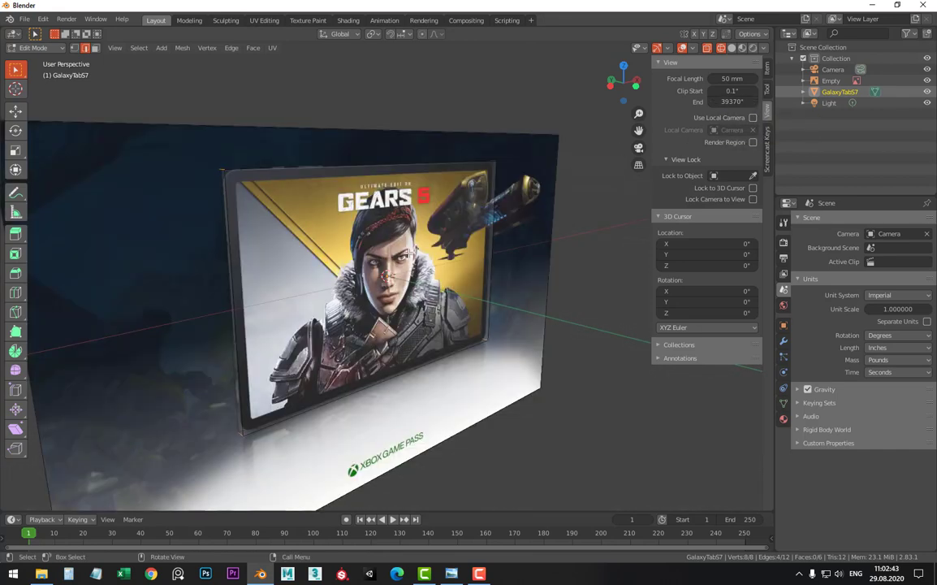
key("KP_1")
key("KP_1")
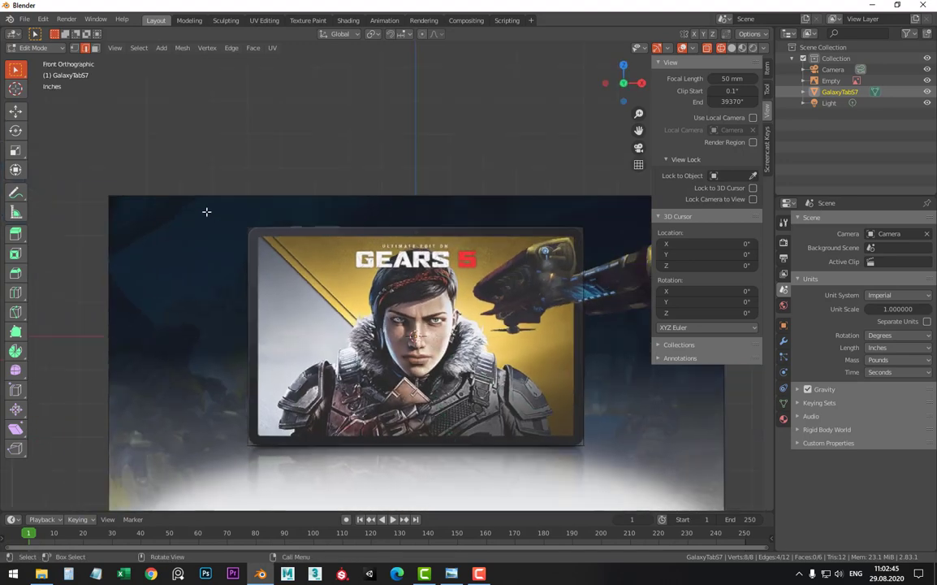
Bevel the slab's top corners with 13 segments at 0.315" width, then inspect the result
scroll(358, 233, "up", 1)
scroll(358, 234, "up", 3)
scroll(351, 230, "up", 2)
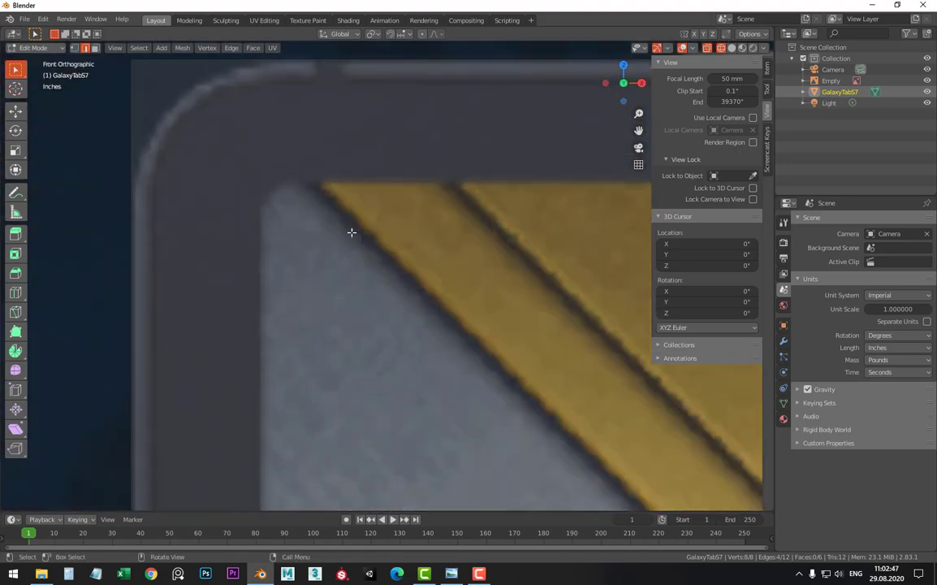
scroll(399, 292, "up", 1)
middle_click_drag(400, 292, 381, 270, "shift")
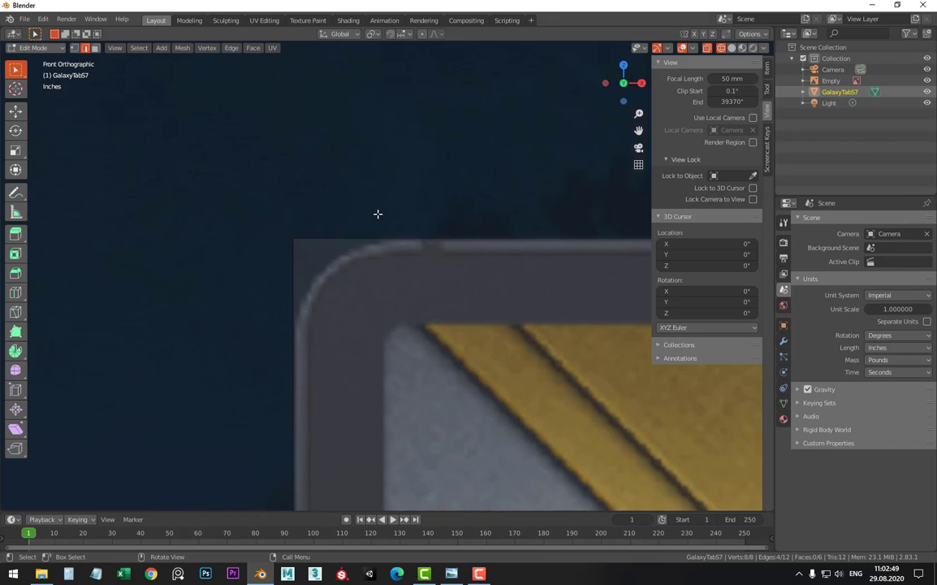
key("ctrl+b")
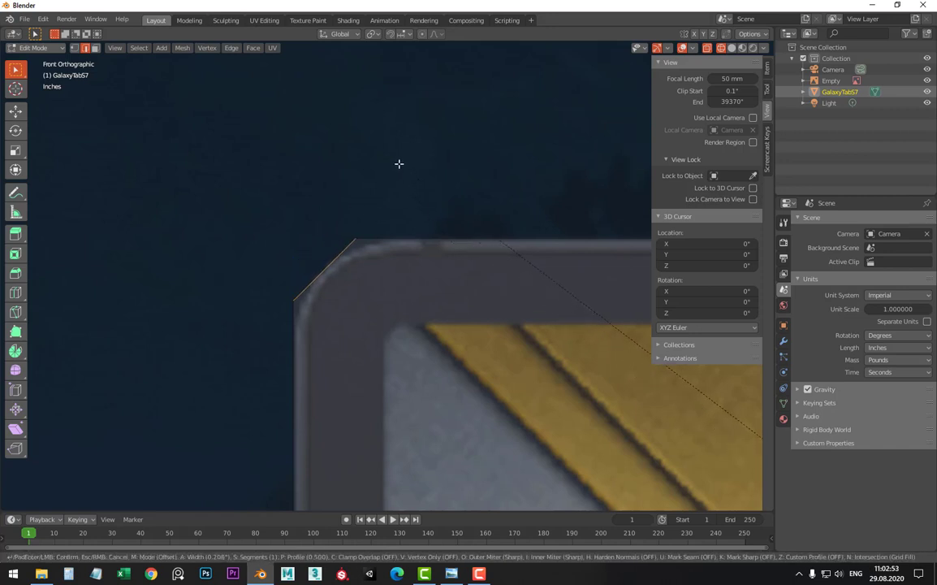
scroll(399, 163, "up", 2)
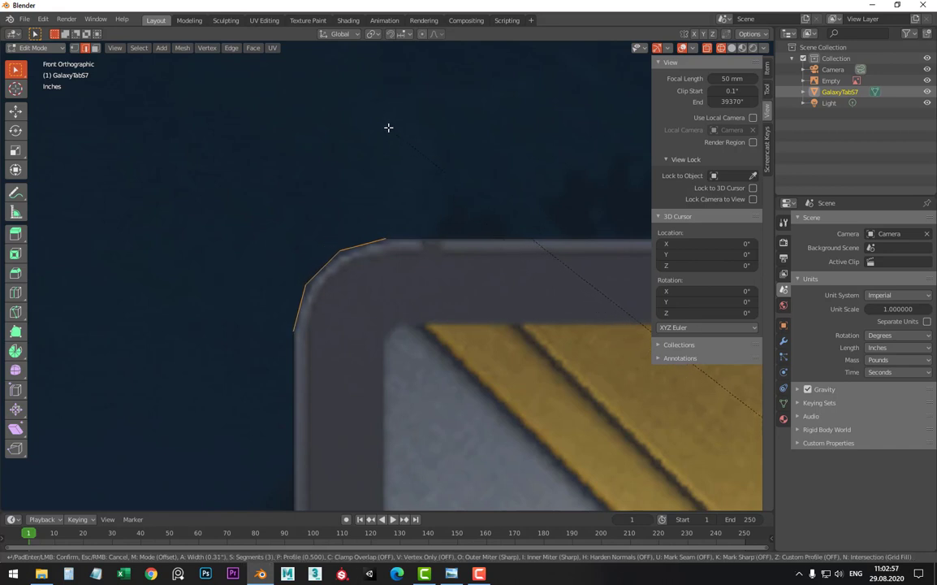
scroll(388, 126, "up", 1)
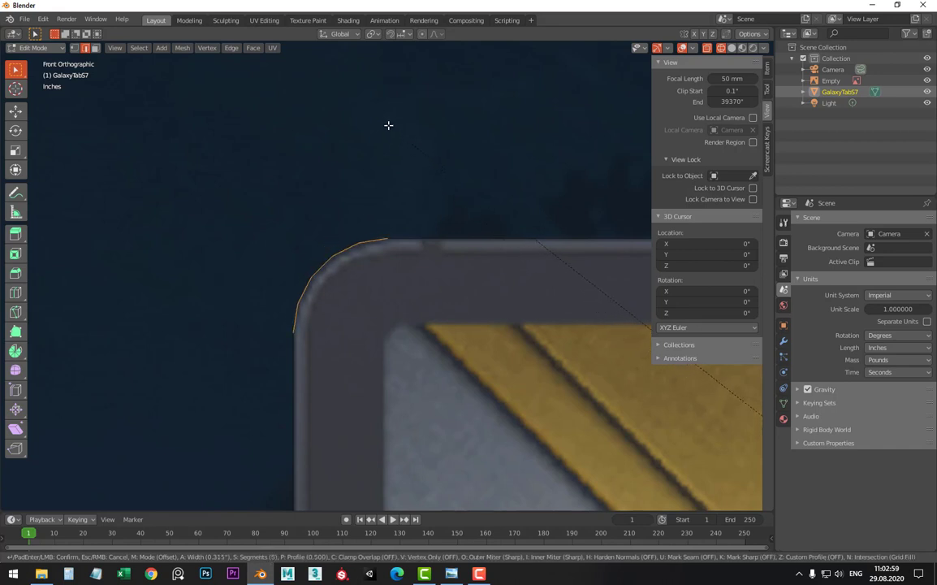
scroll(388, 126, "up", 1)
scroll(389, 127, "up", 1)
scroll(388, 127, "up", 3)
scroll(388, 127, "up", 2)
scroll(389, 127, "up", 2)
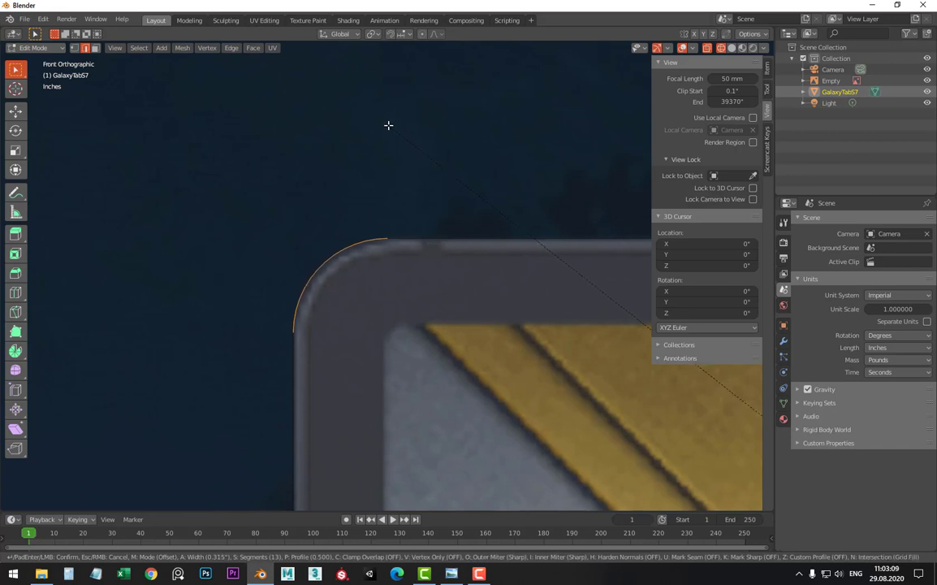
left_click(388, 125)
scroll(353, 179, "down", 5)
middle_click_drag(337, 240, 444, 273)
scroll(443, 273, "up", 3)
scroll(414, 264, "up", 3)
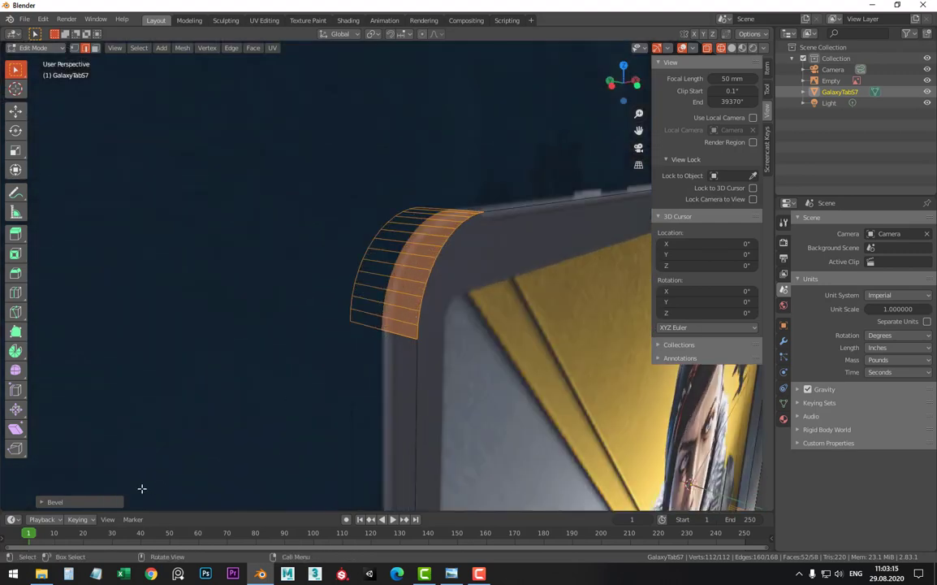
Change the bevel to 12 segments with a much larger offset, then undo the bevel
left_click(57, 502)
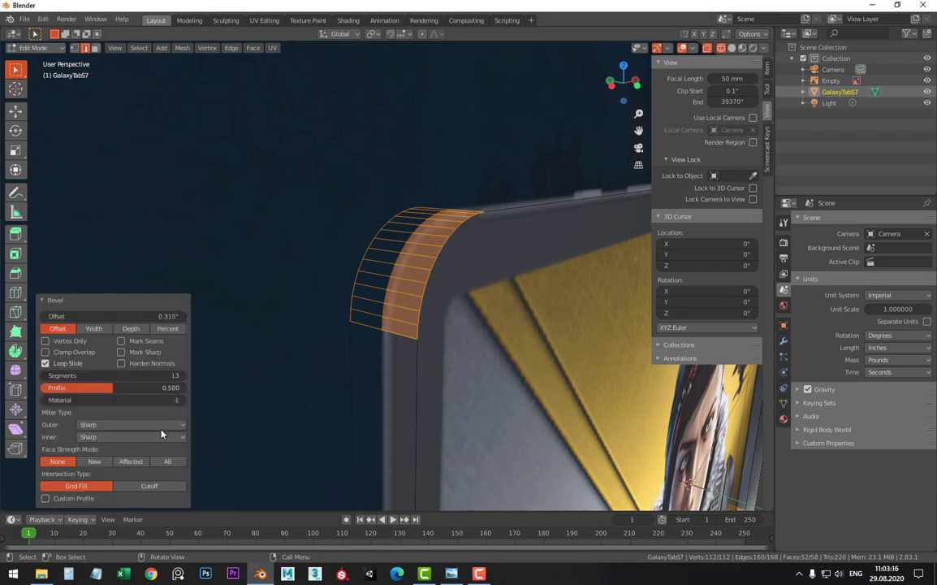
left_click(174, 375)
type("12")
key("Return")
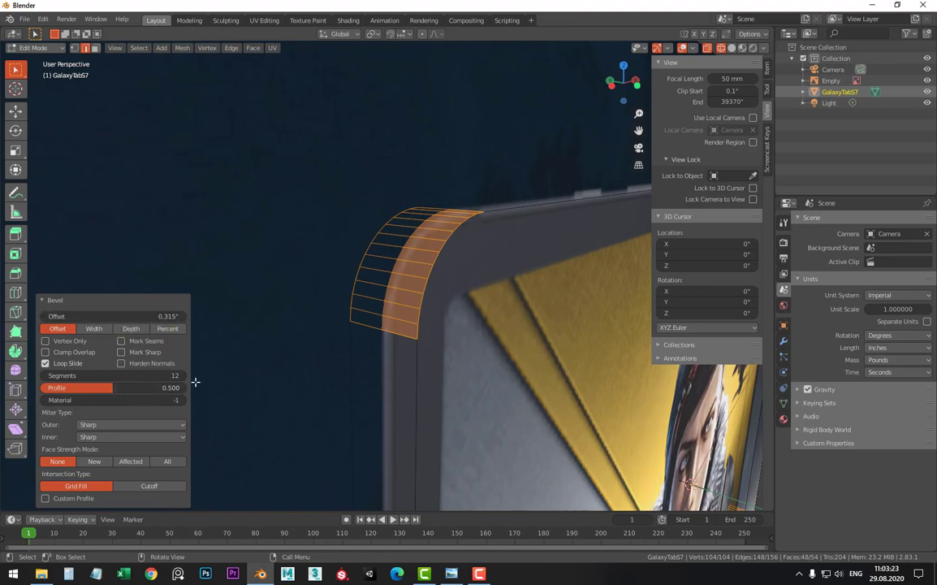
key("KP_1")
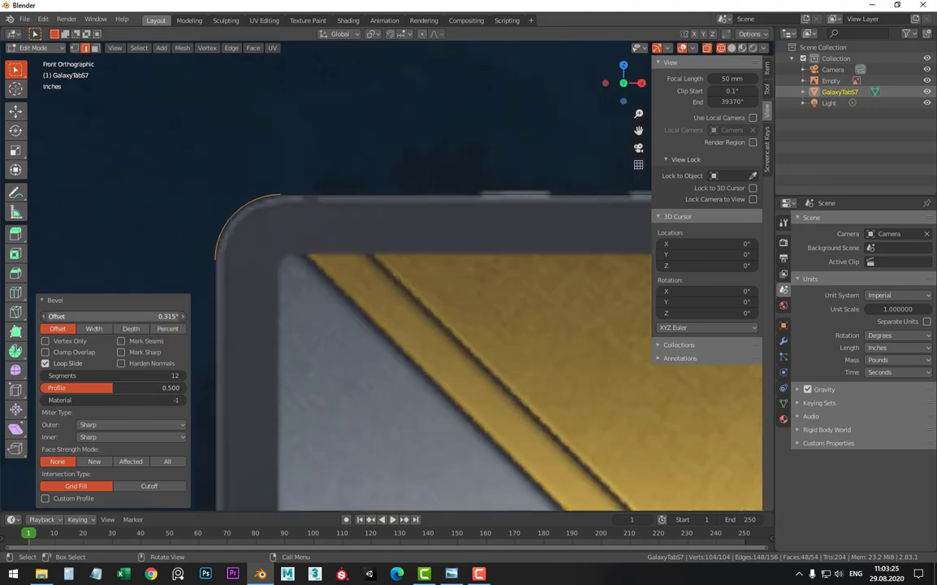
left_click_drag(122, 316, 211, 315)
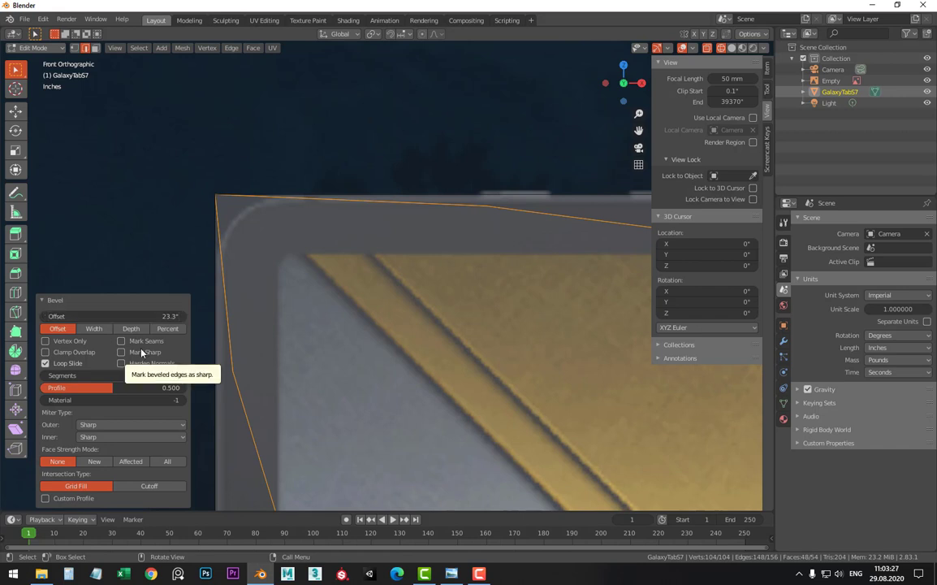
key("ctrl+z")
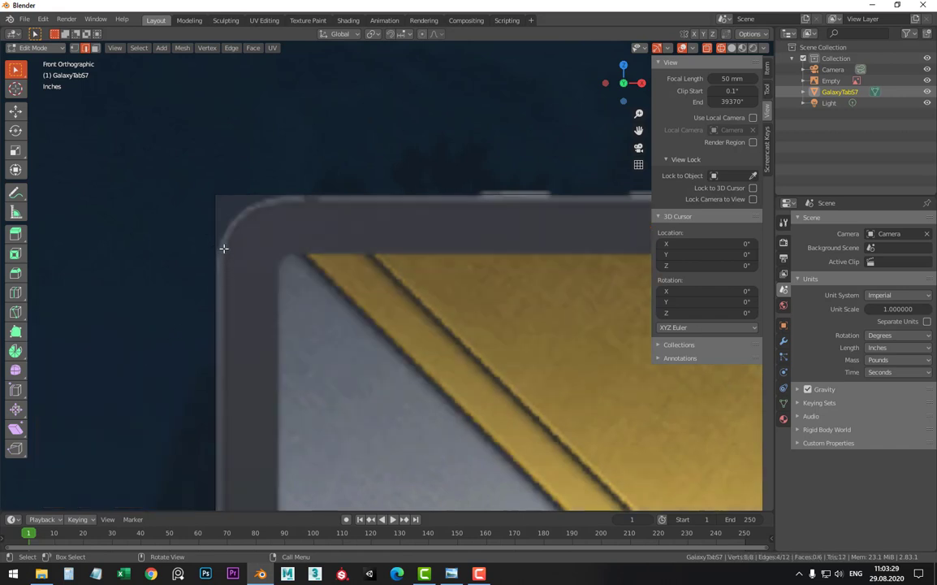
Return to the front view and step through undo and redo of the corner bevel
middle_click_drag(223, 248, 258, 261)
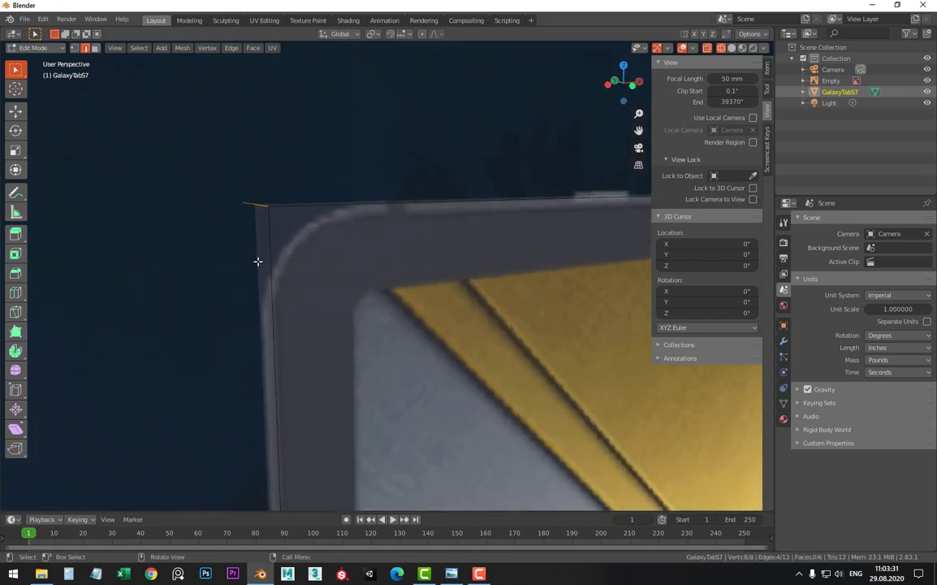
key("KP_1")
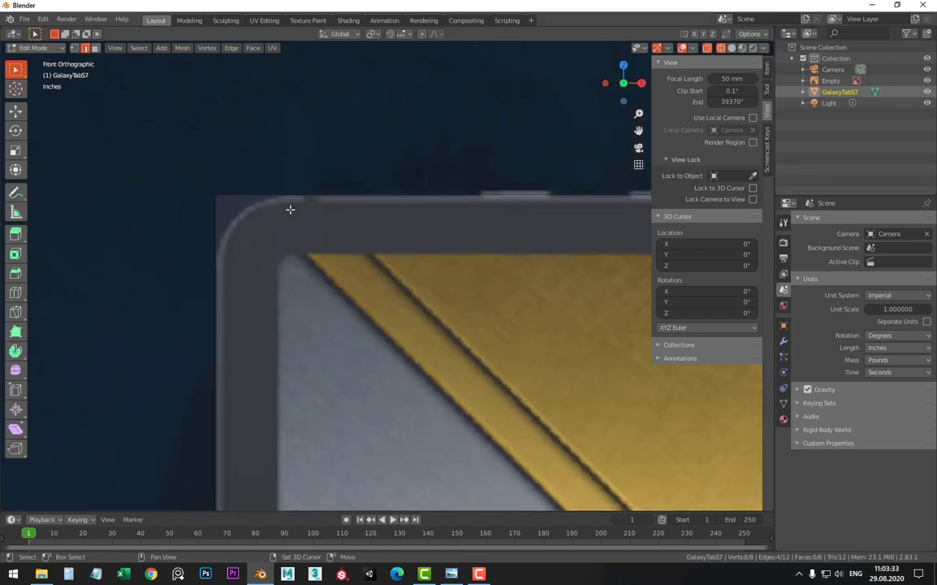
key("ctrl+z")
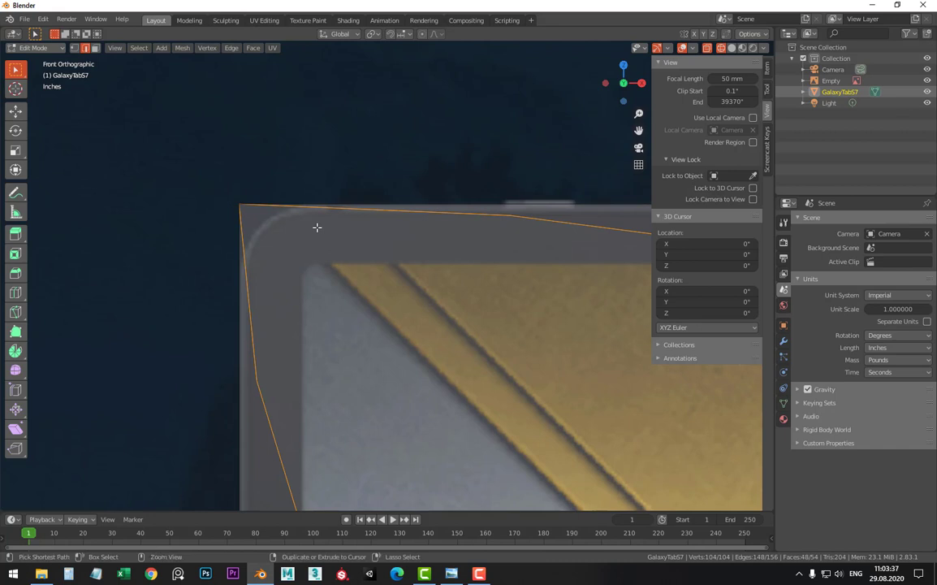
key("ctrl+shift+z")
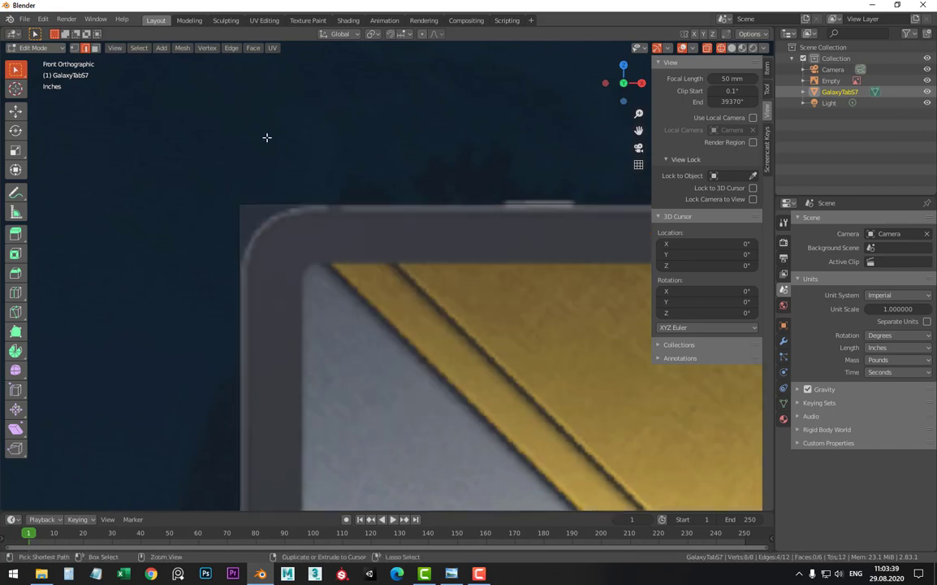
Bevel the corner again, reduce the offset to 0.136", then undo and restart the bevel
key("ctrl+b")
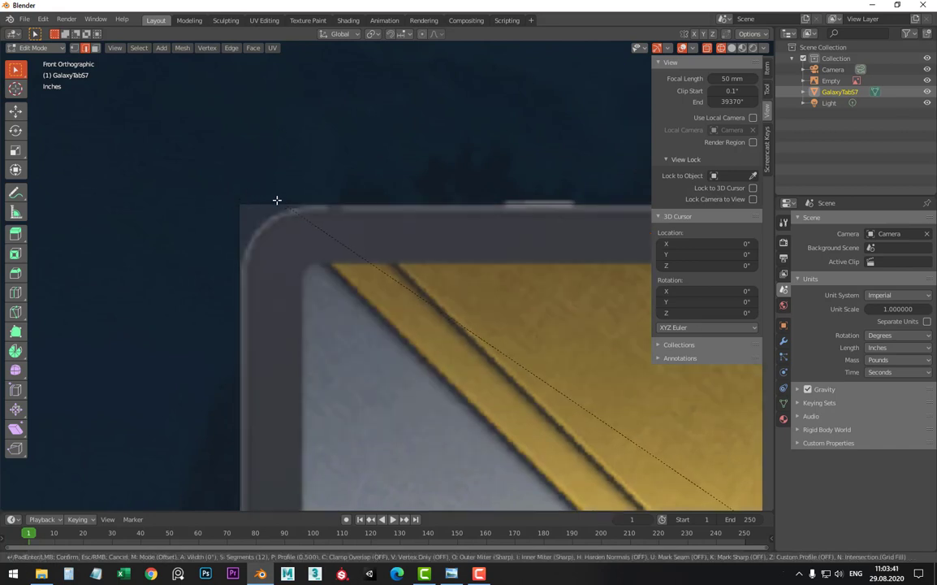
left_click(240, 134)
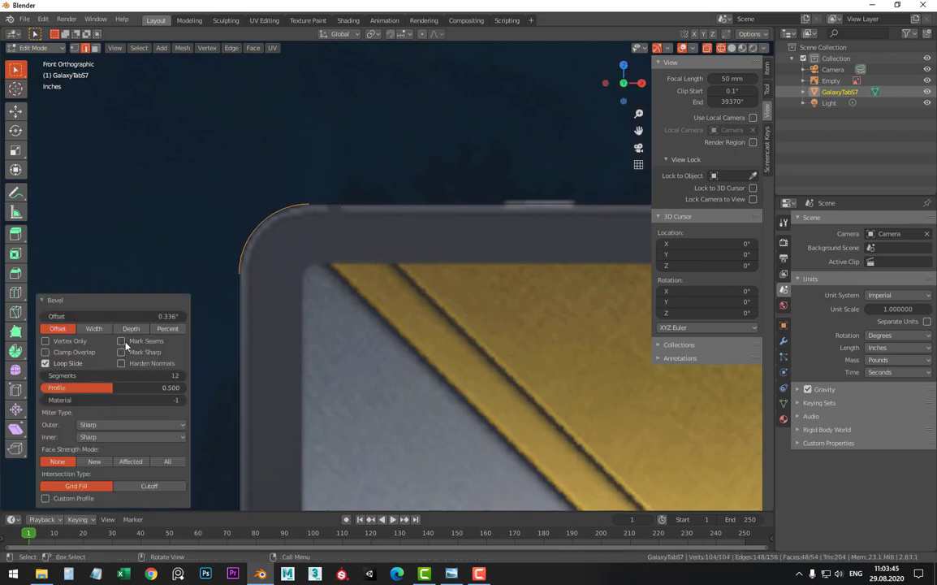
mouse_move(114, 316)
left_mouse_down()
mouse_move(90, 316)
mouse_move(121, 316)
left_mouse_up()
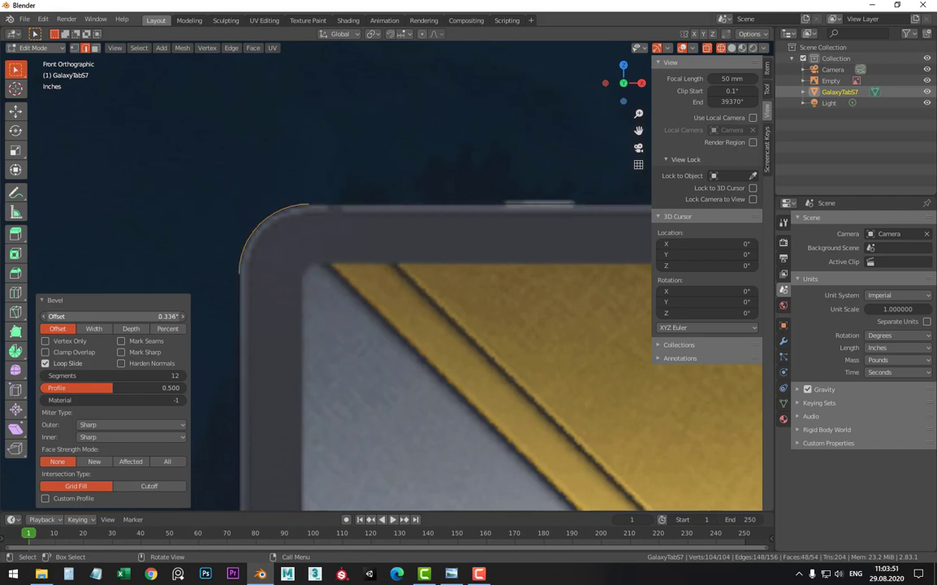
key("ctrl+z")
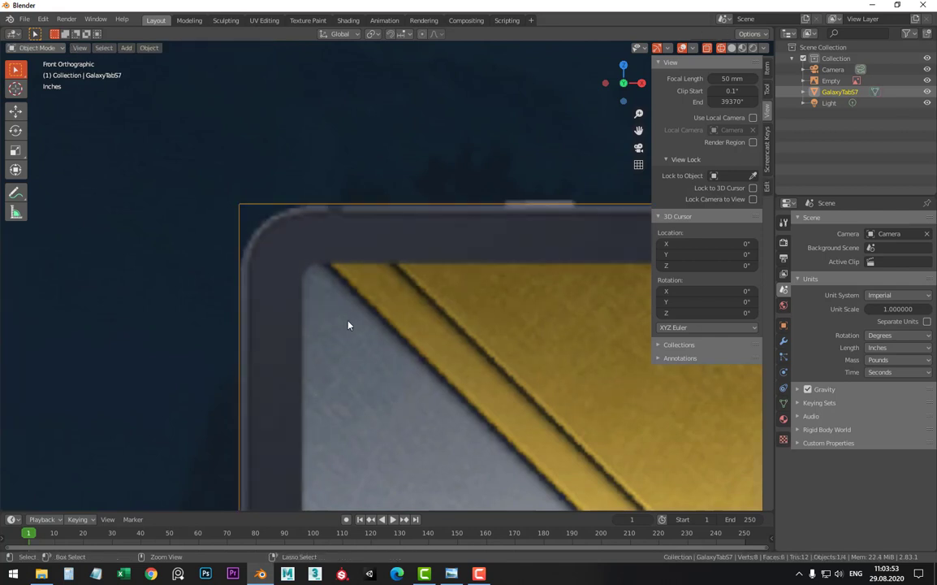
key("ctrl+b")
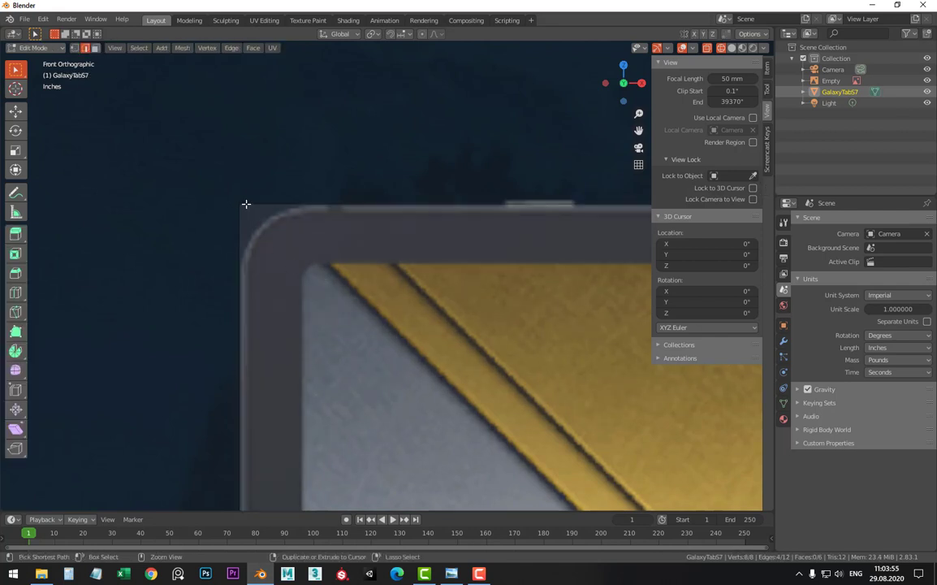
Confirm the corner bevel at the new width and look over the rounded slab
left_click(202, 150)
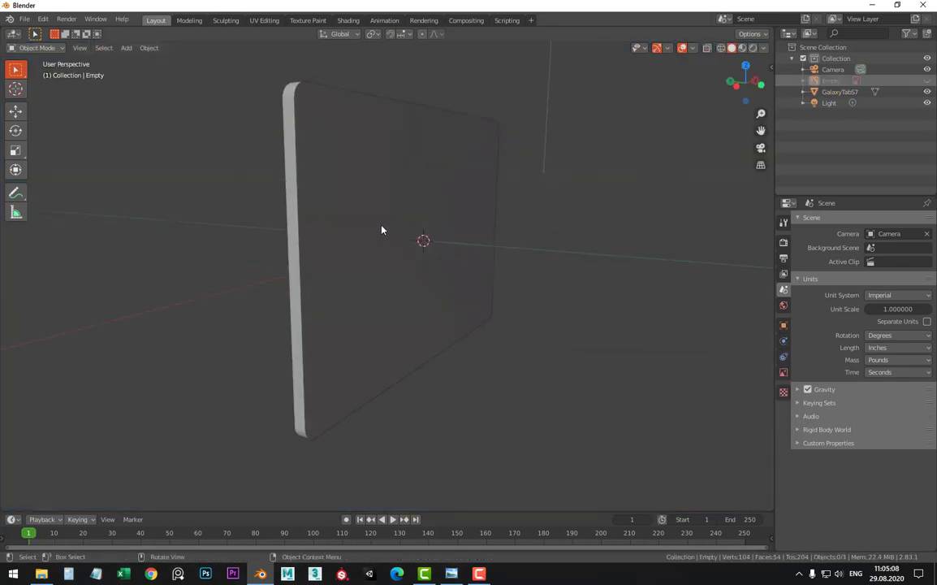
key("KP_1")
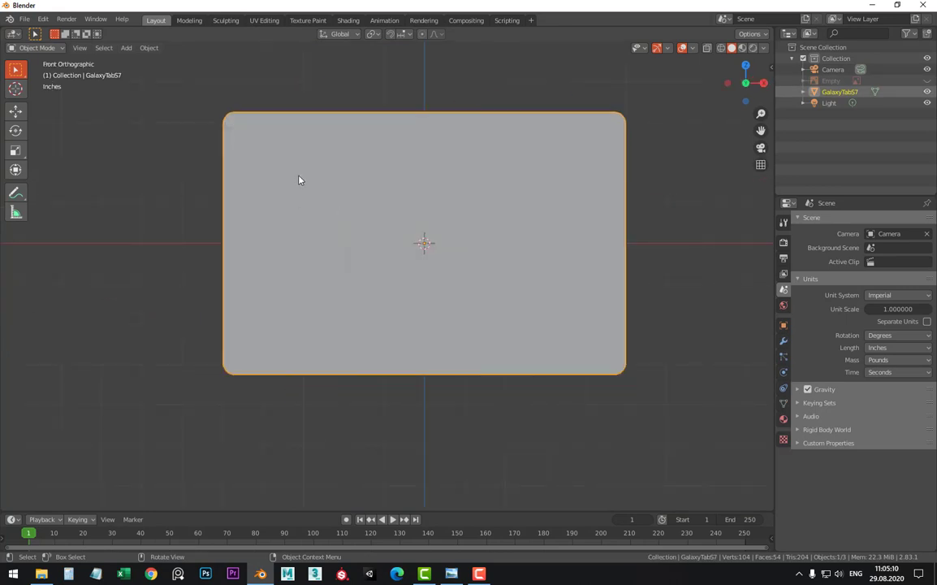
mouse_move(299, 178)
middle_mouse_down()
mouse_move(387, 194)
mouse_move(352, 187)
middle_mouse_up()
Select the slab's front face in face mode and separate it into a new object
key("Tab")
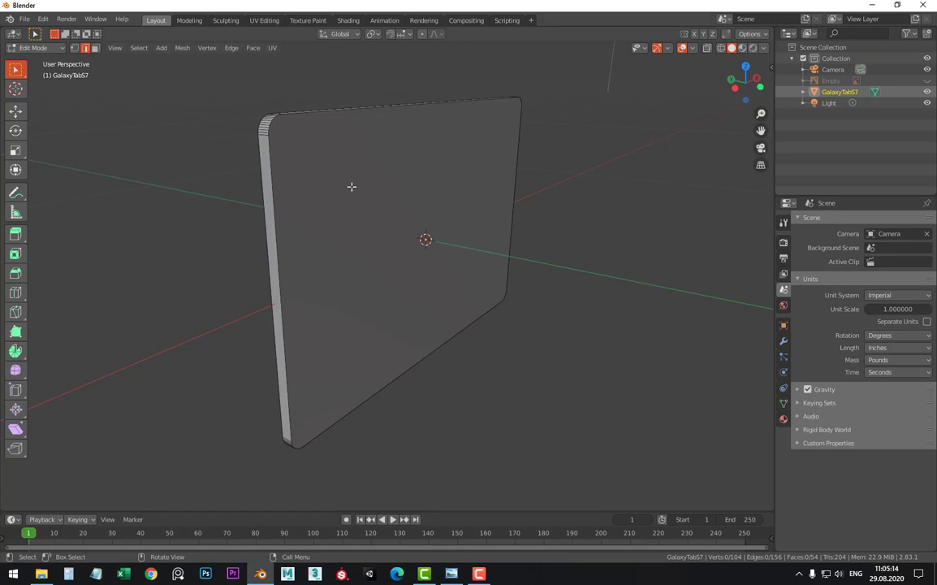
key("3")
left_click(349, 180)
middle_click_drag(349, 180, 367, 196)
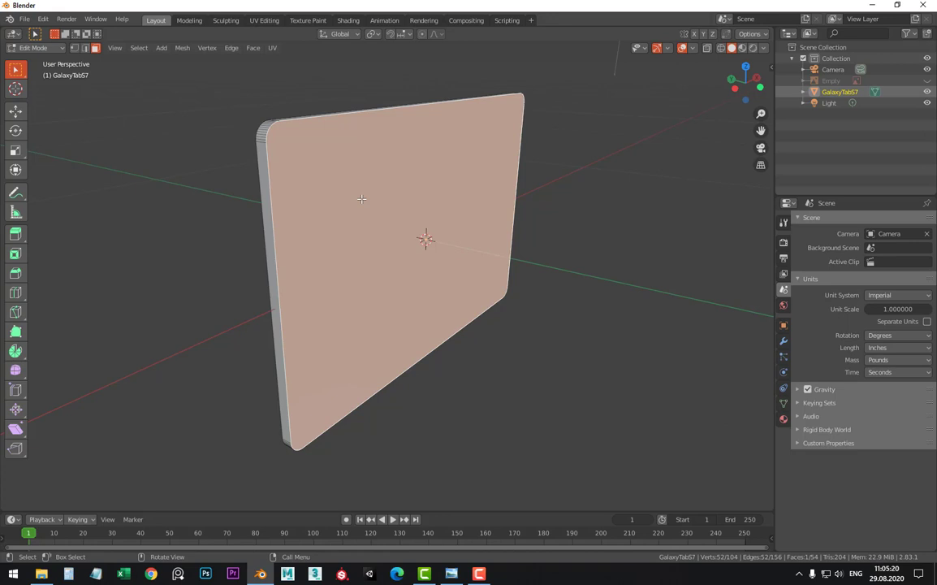
middle_click_drag(309, 190, 338, 205)
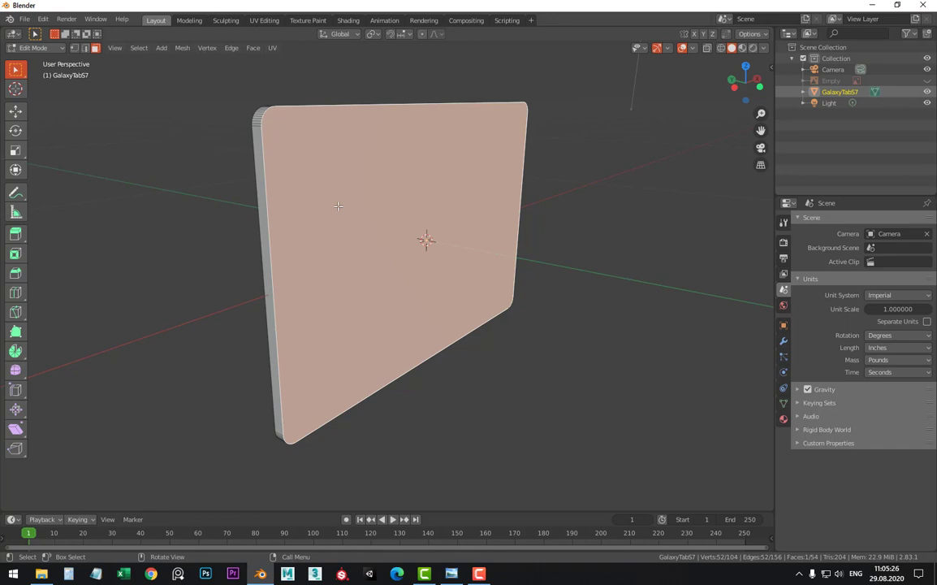
key("p")
left_click(338, 205)
Select the separated front panel in Object Mode and view it from the front and right side
key("Tab")
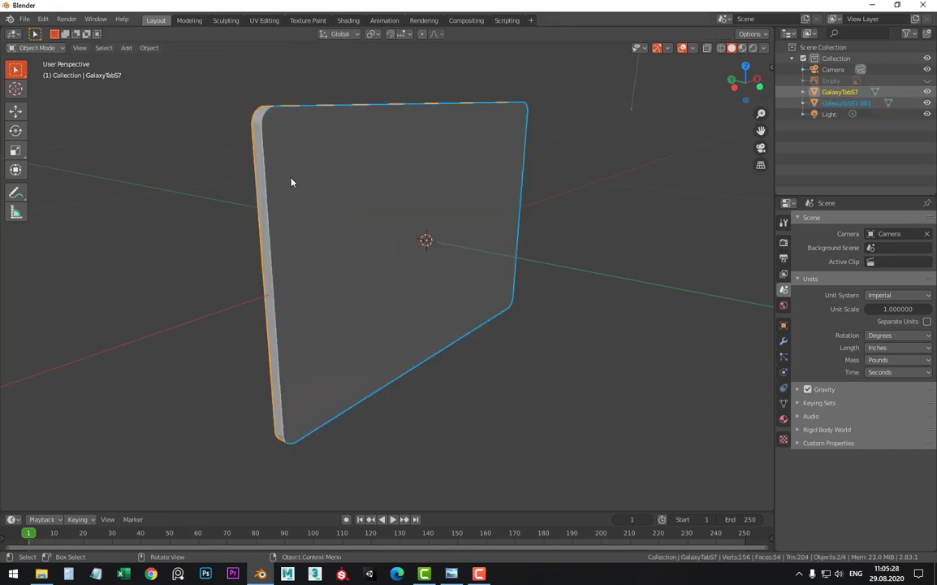
left_click(291, 182)
key("g")
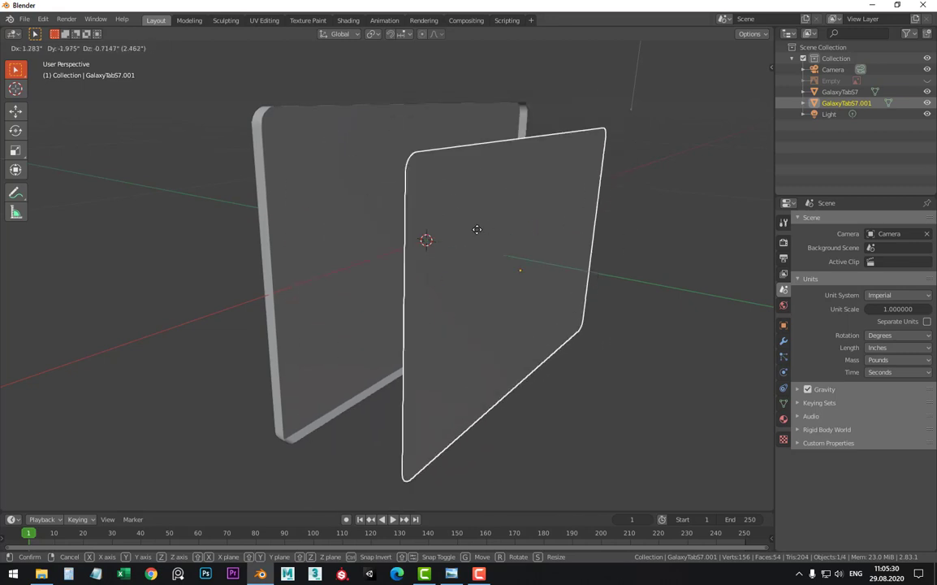
right_click(455, 209)
mouse_move(345, 203)
middle_mouse_down()
mouse_move(312, 212)
mouse_move(421, 225)
mouse_move(364, 173)
mouse_move(395, 261)
middle_mouse_up()
left_click(339, 209)
scroll(363, 173, "up", 2)
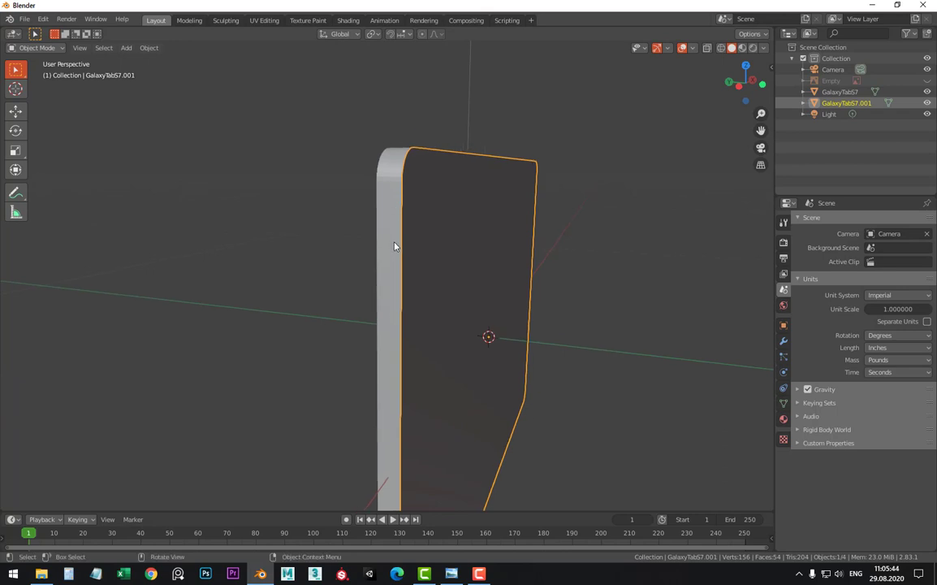
key("KP_1")
key("KP_3")
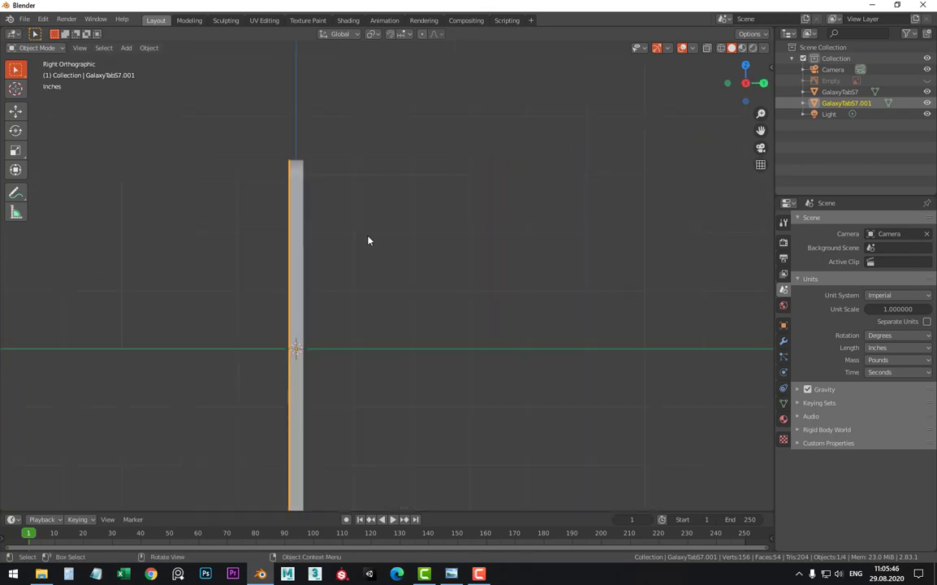
middle_click_drag(398, 271, 381, 244, "shift")
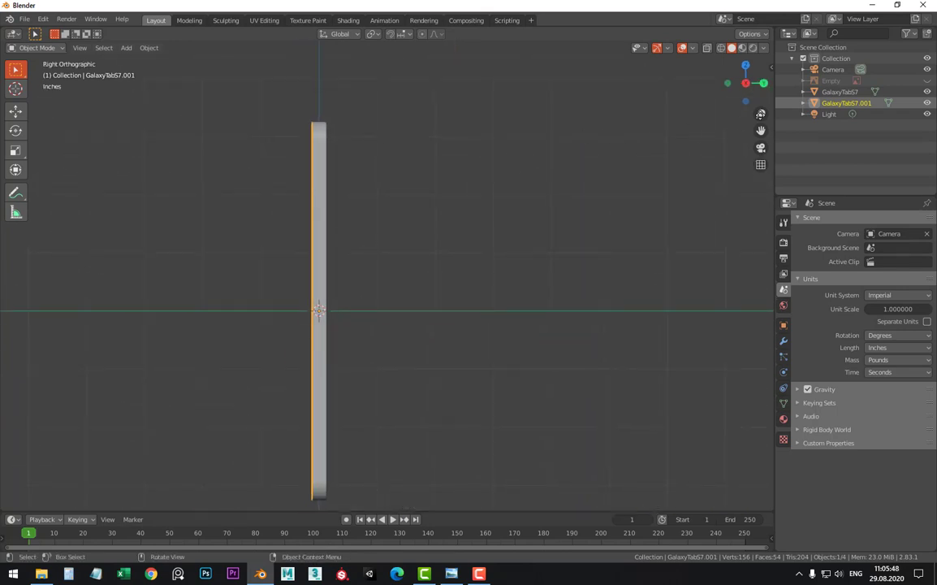
Rename GalaxyTabS7.001 to GalaxyTabS7Display in the Outliner
double_click(847, 103)
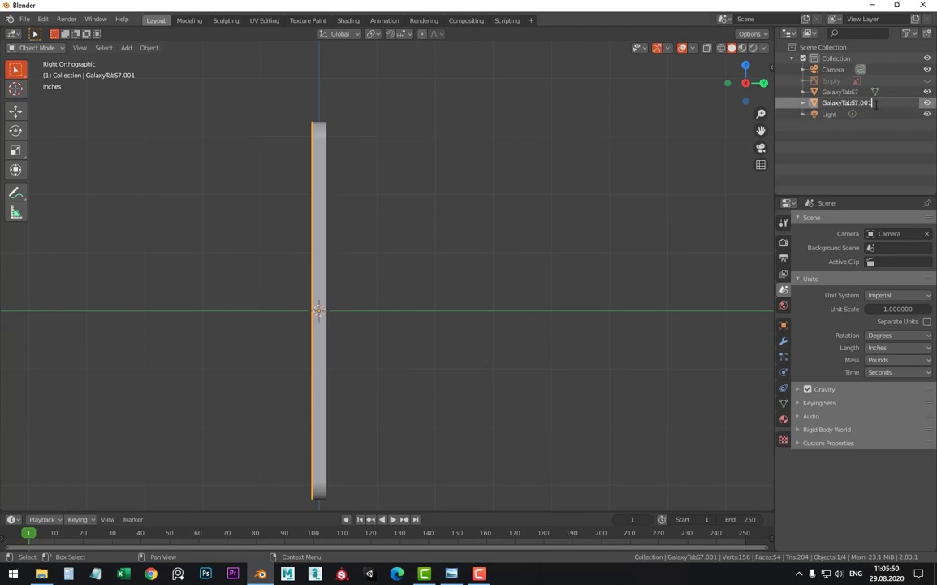
left_click(859, 104)
key("Delete")
key("Delete")
key("Delete")
type("Dis")
key("Return")
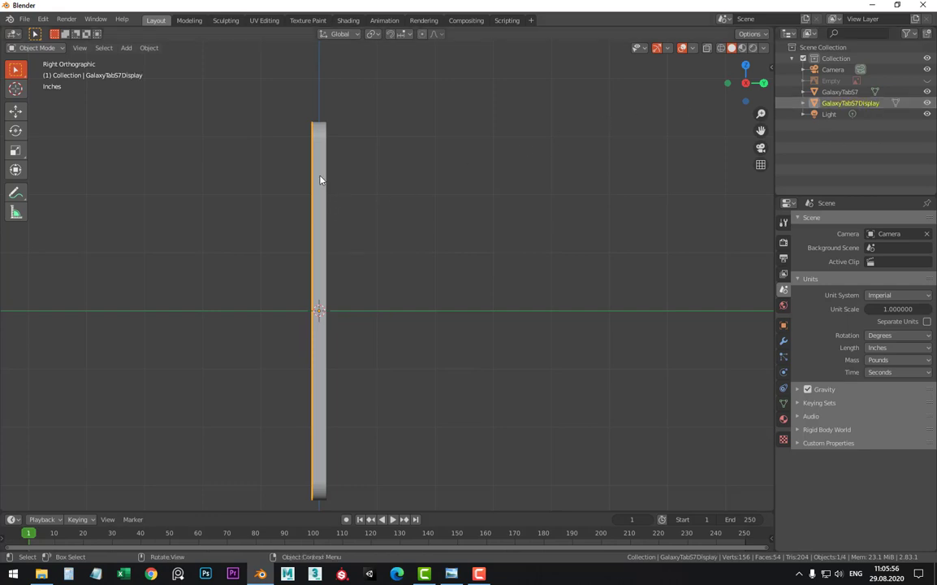
Test-move the tablet body and display panel separately, then deselect and view from the right
middle_click_drag(320, 179, 385, 182)
left_click(385, 182)
scroll(385, 182, "down", 4)
key("g")
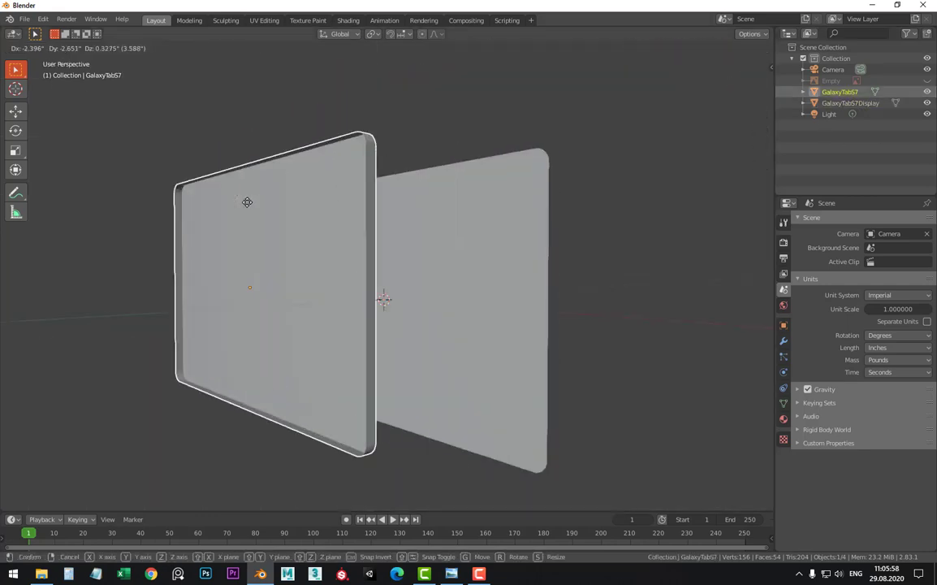
right_click(282, 208)
left_click(412, 224)
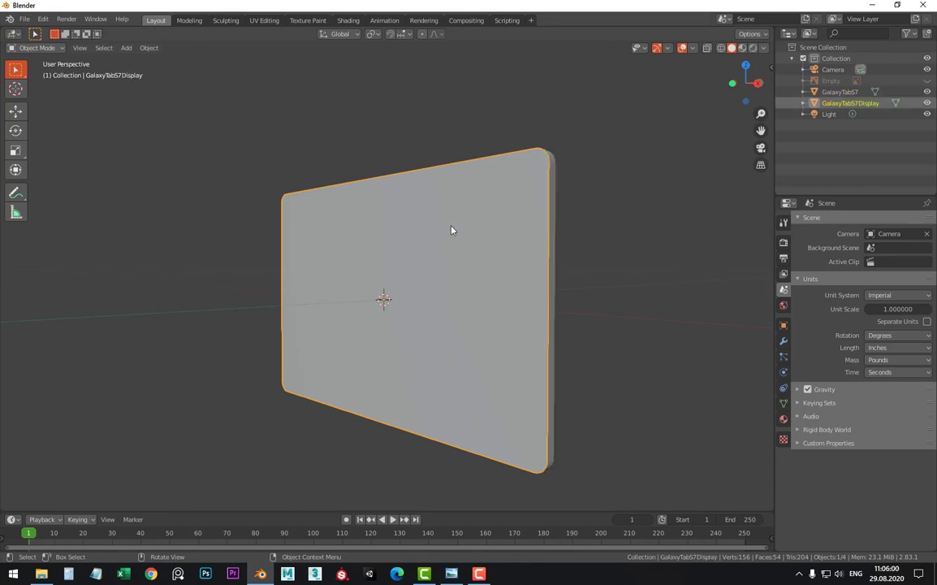
key("g")
right_click(393, 223)
left_click(608, 221)
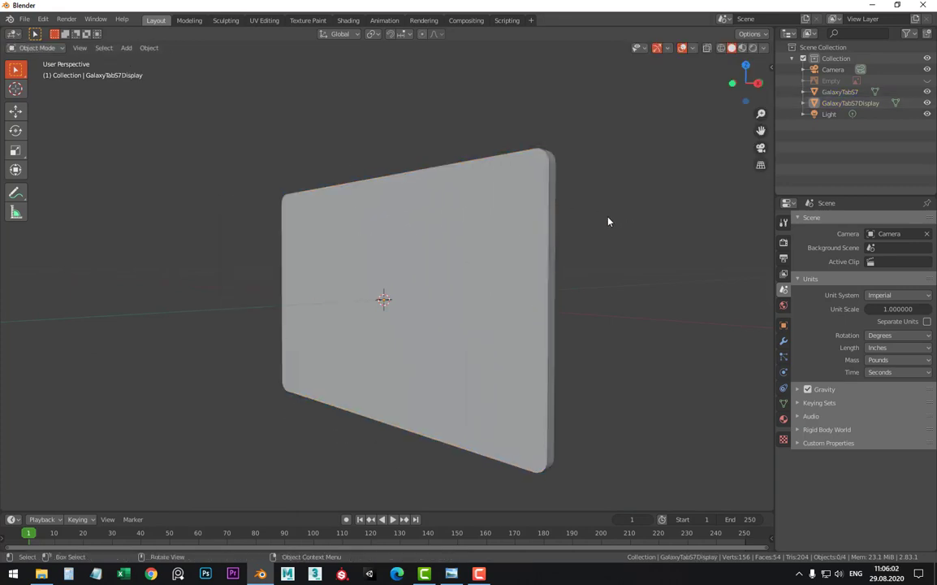
key("KP_3")
scroll(335, 320, "up", 3)
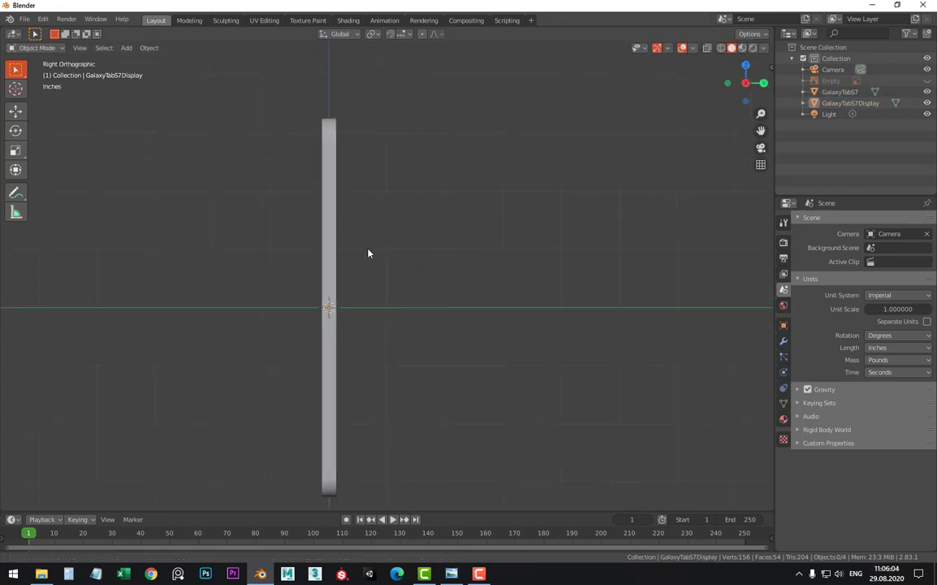
Check the tablet's side-view reference photo, then return to Blender
key("alt+Tab")
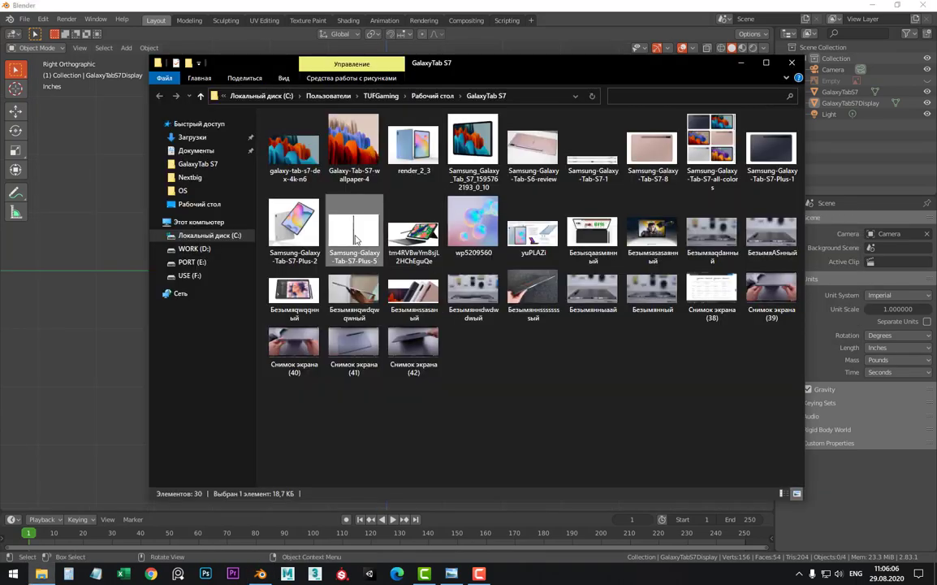
double_click(354, 238)
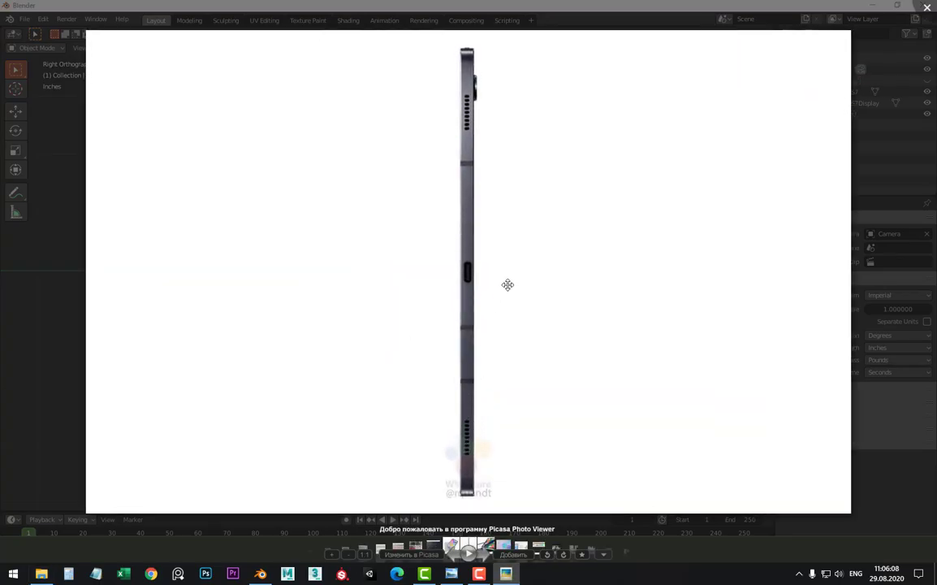
key("Escape")
left_click(415, 496)
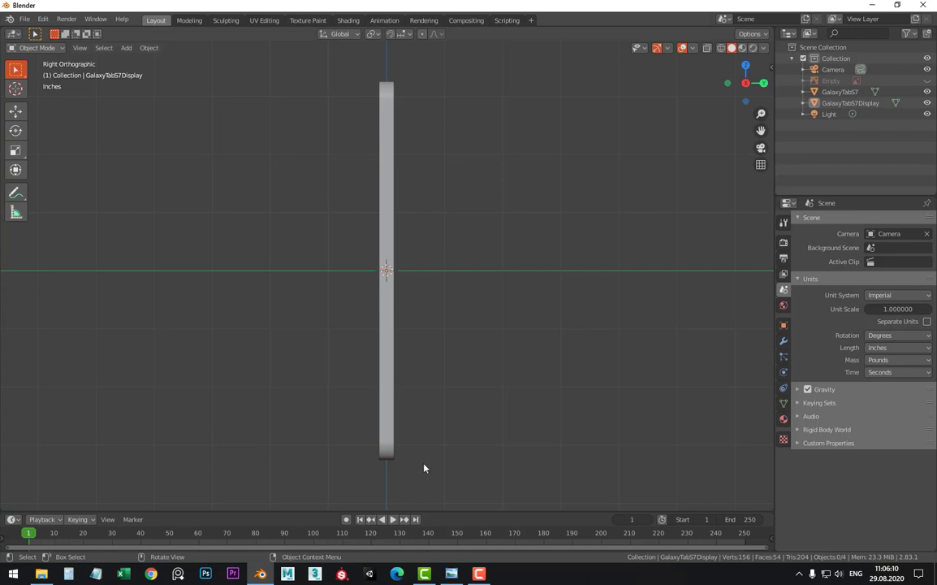
Add a cube, frame the view on it, and enter its Edit Mode
scroll(452, 369, "down", 3)
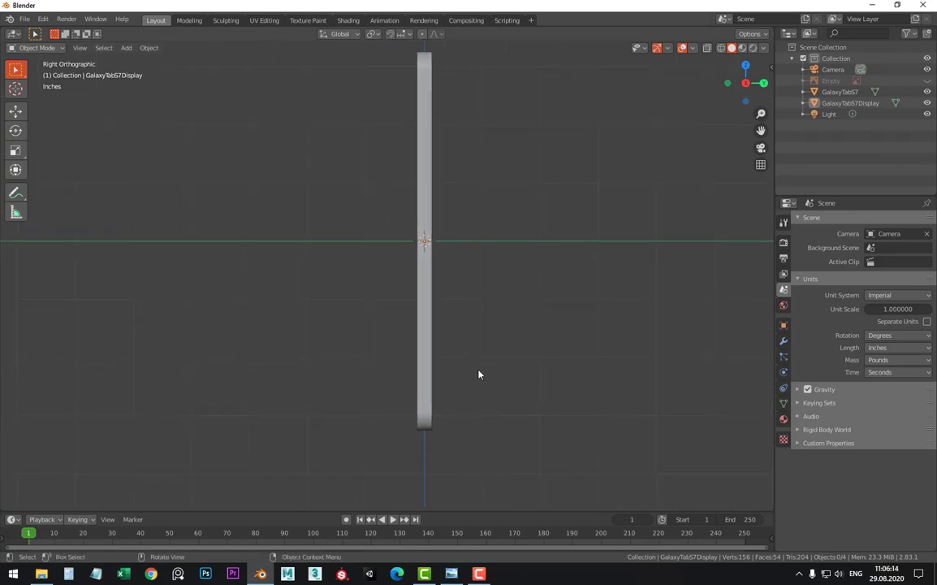
key("shift+a")
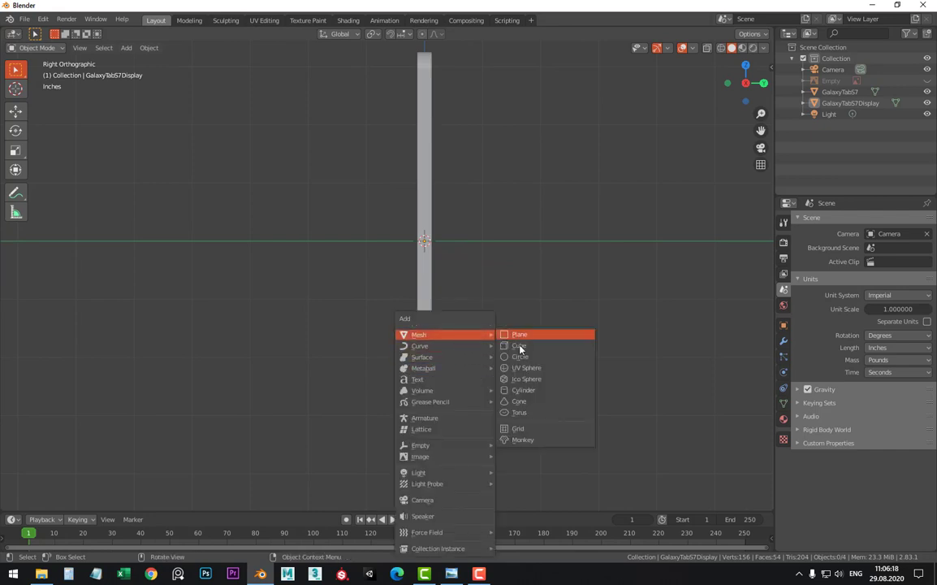
left_click(520, 346)
key("KP_Decimal")
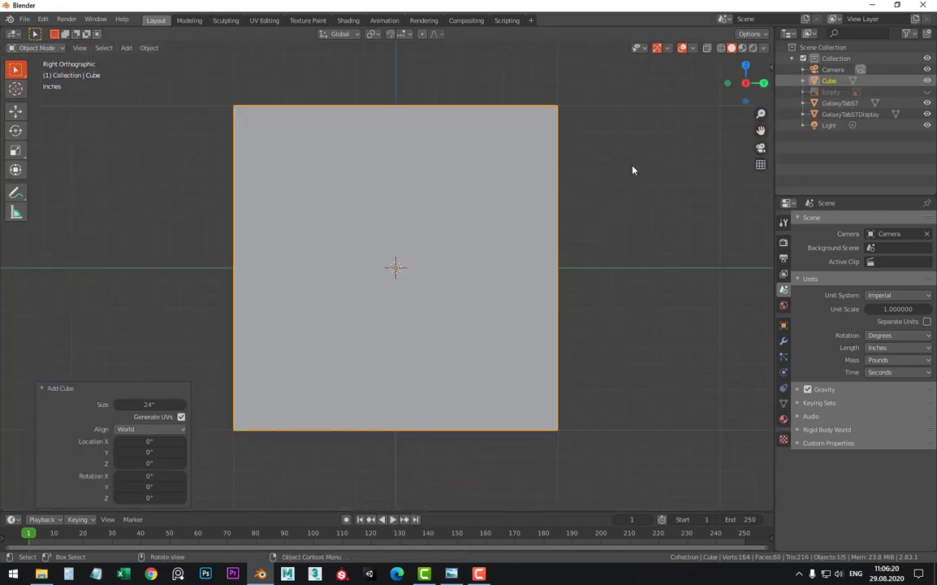
key("Tab")
Shrink the cube over several scale passes, undoing an overshoot, ending at 0.577
key("s")
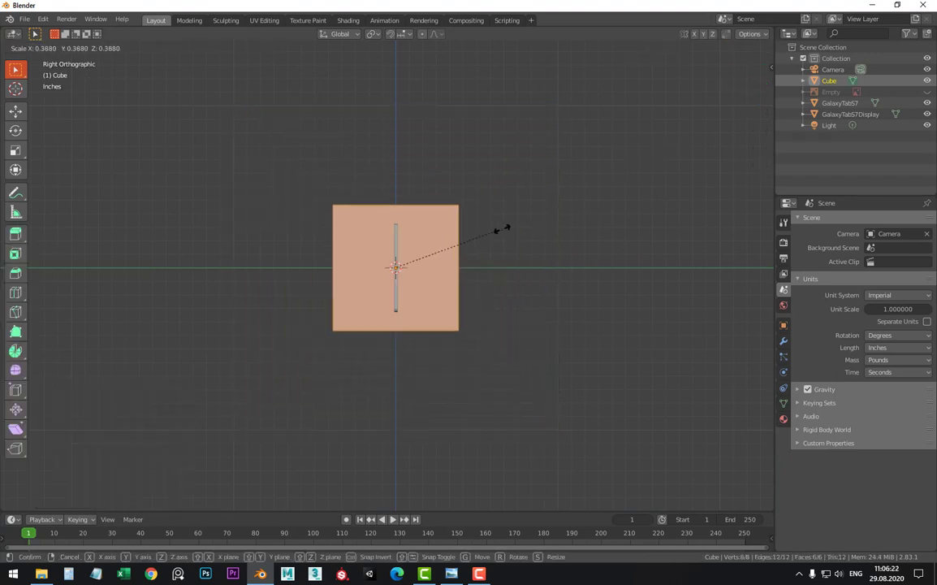
left_click(396, 267)
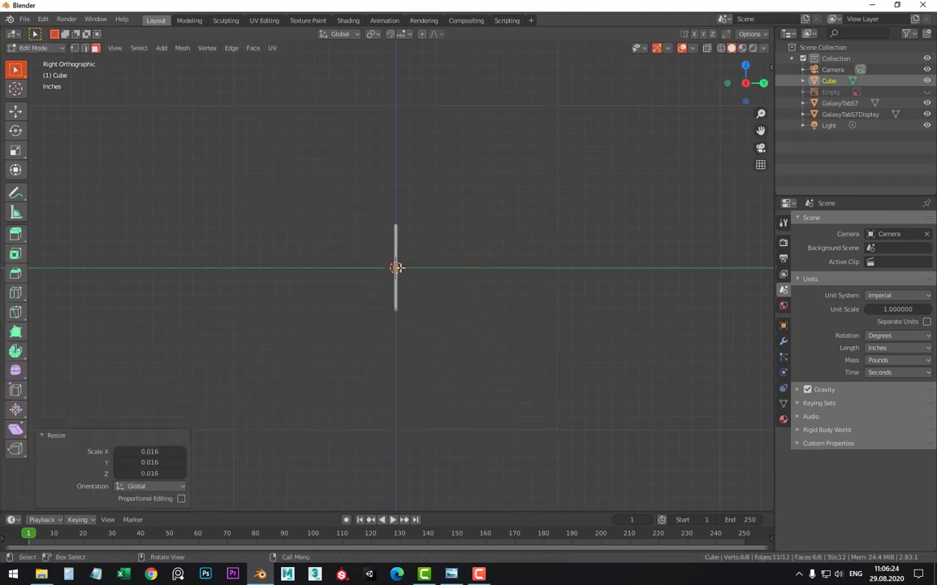
key("ctrl+z")
key("s")
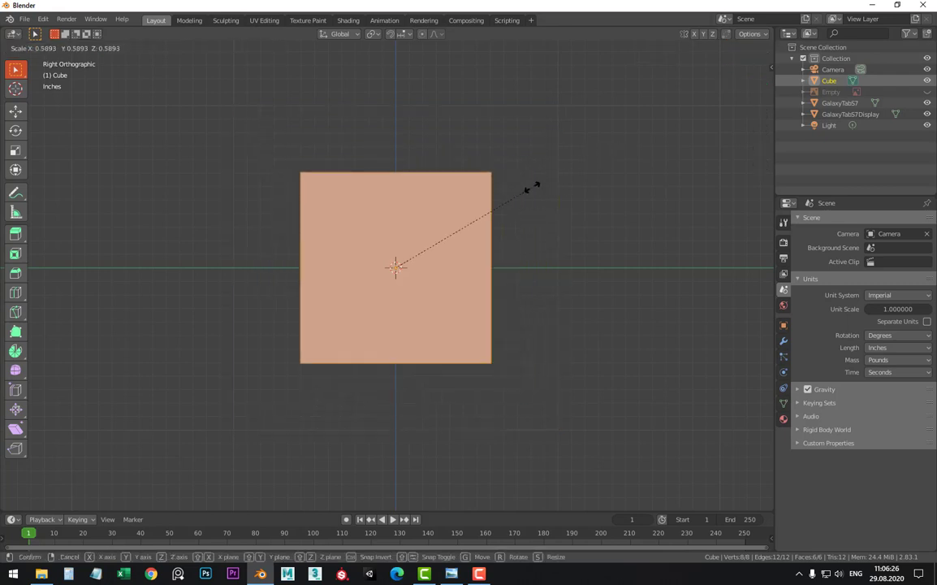
left_click(404, 265)
key("KP_Decimal")
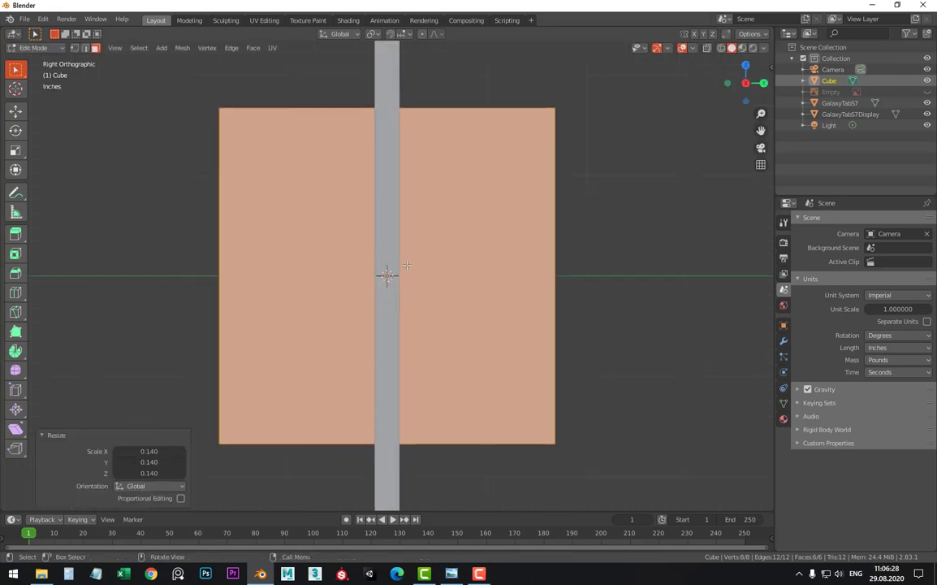
key("s")
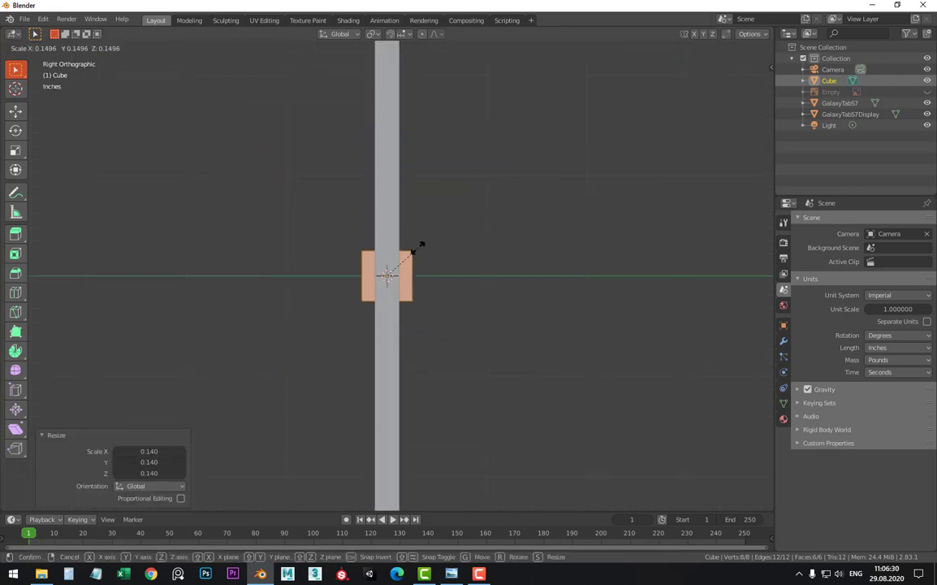
left_click(393, 268)
scroll(418, 277, "up", 2)
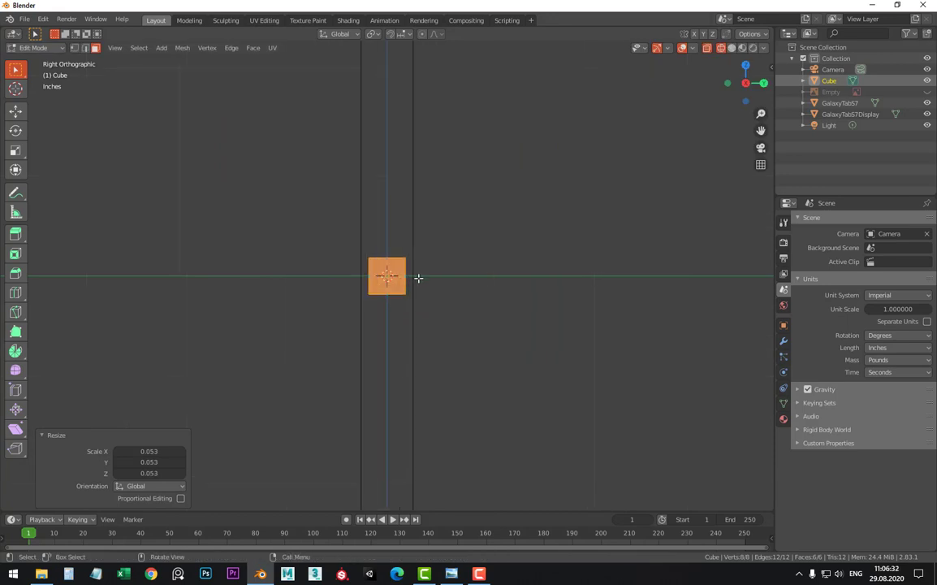
scroll(479, 217, "up", 5)
key("s")
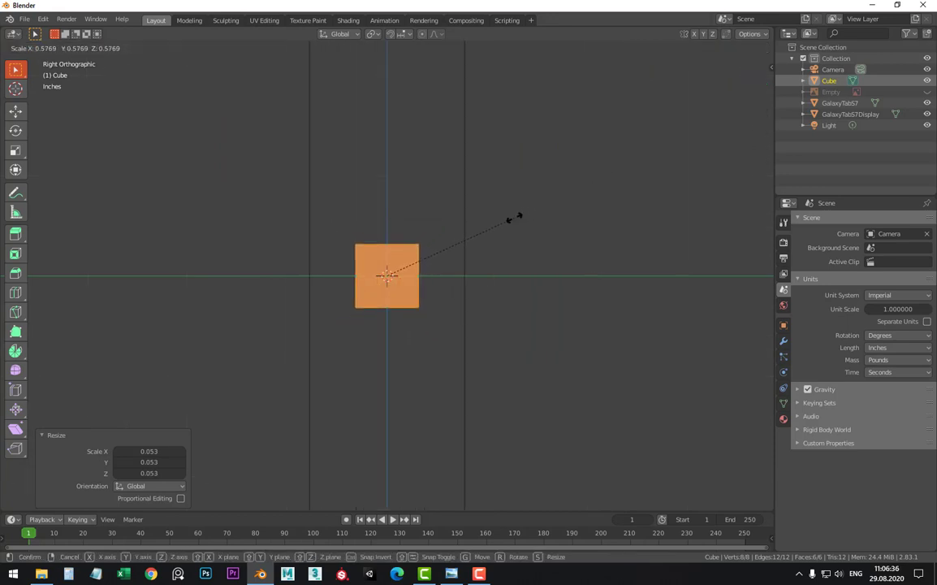
left_click(513, 217)
Flatten the cube along Z to 0.526
key("s")
key("z")
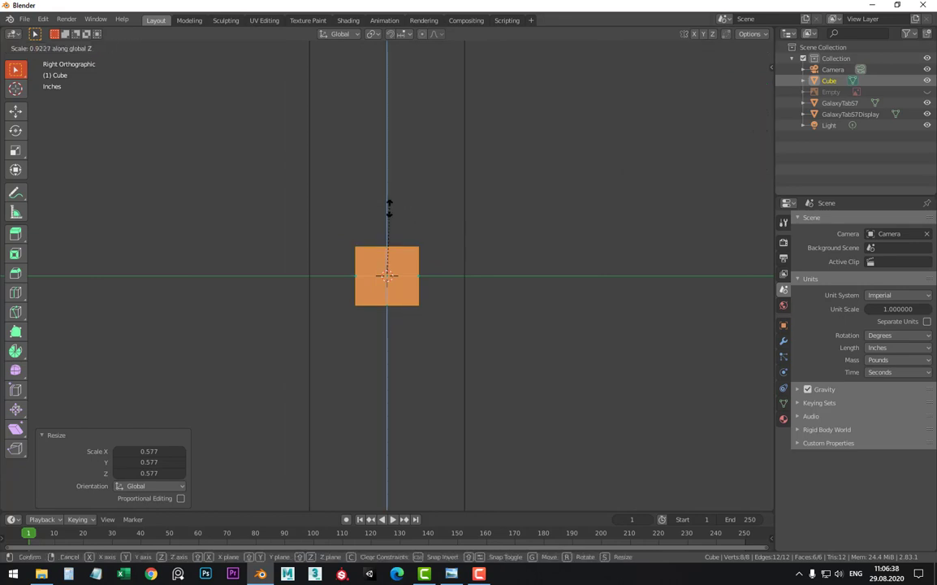
left_click(387, 230)
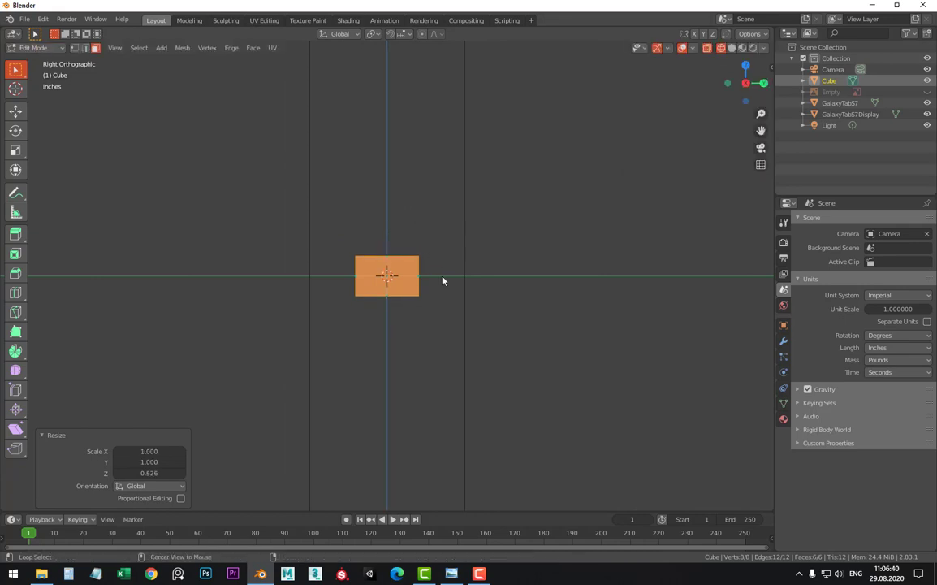
Compare against the tablet's side-view reference photo, then close the viewer
key("alt+Tab")
double_click(326, 211)
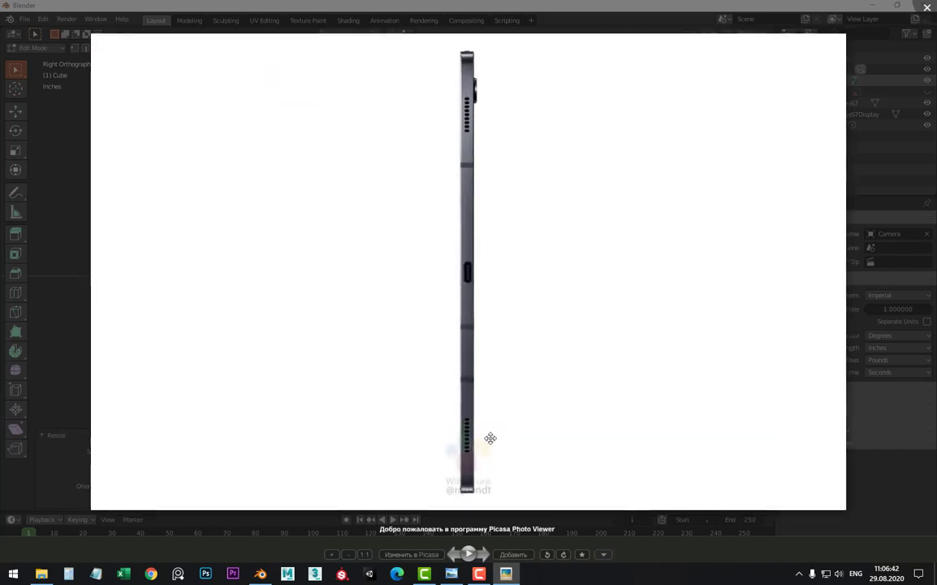
scroll(490, 436, "up", 3)
scroll(490, 436, "up", 2)
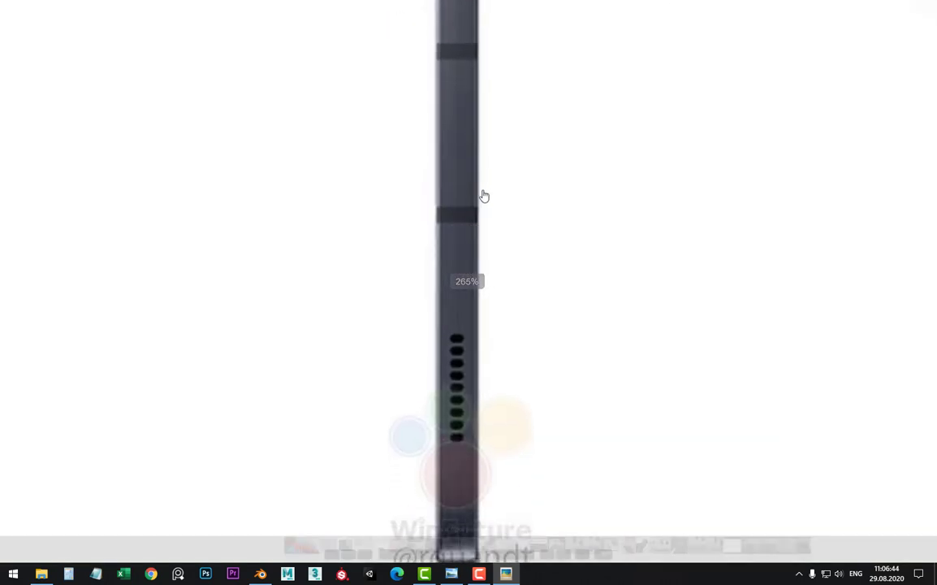
key("Escape")
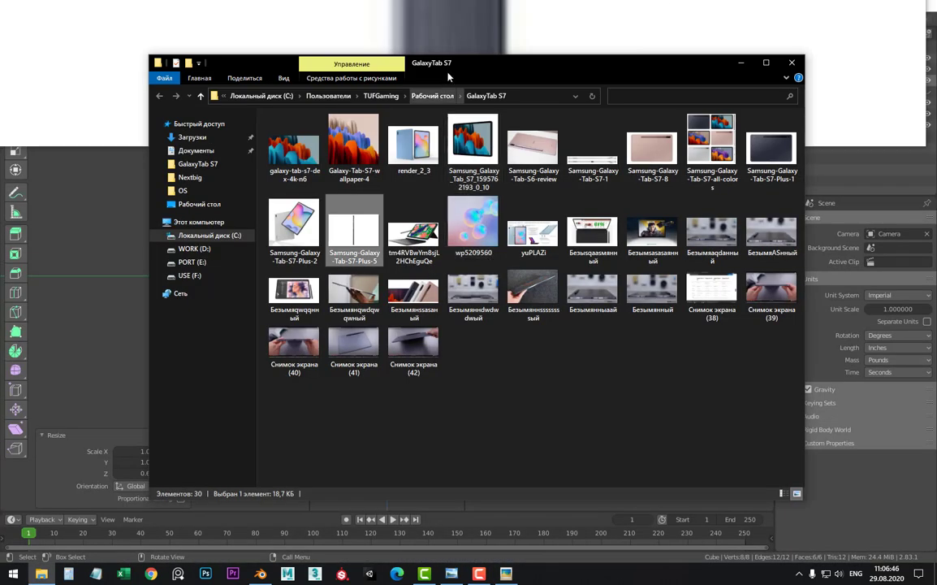
Select the whole small block and scale it down to 0.902
left_click(73, 364)
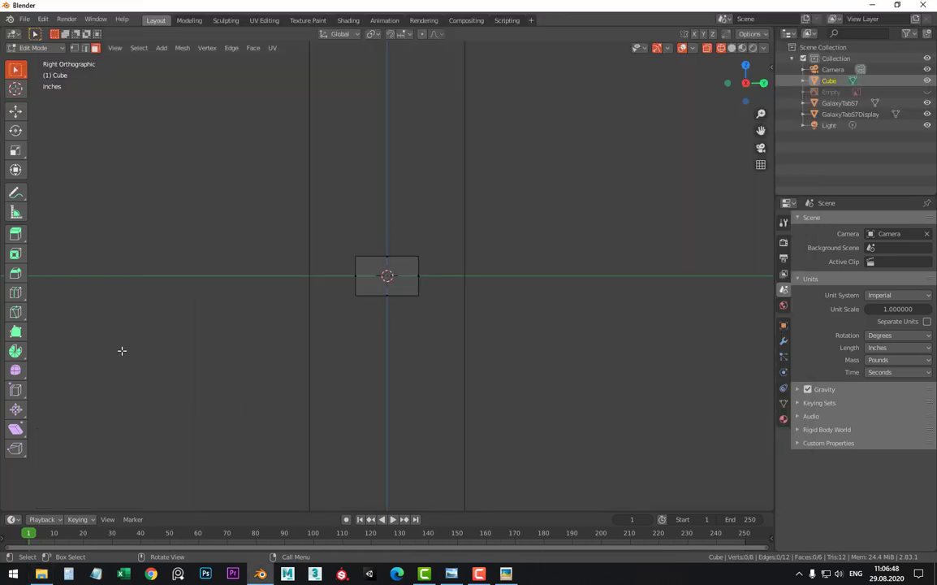
scroll(393, 265, "up", 3)
left_click_drag(281, 213, 484, 380)
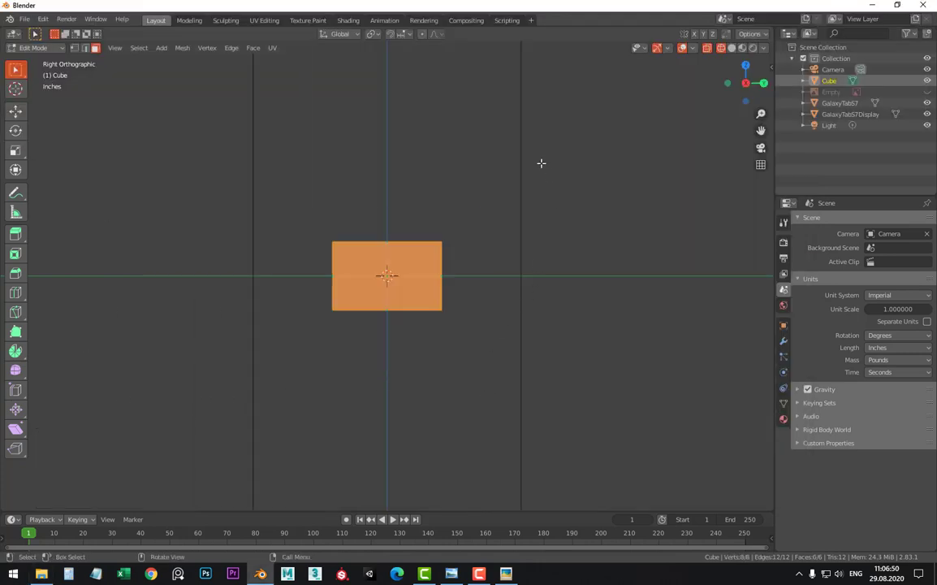
key("s")
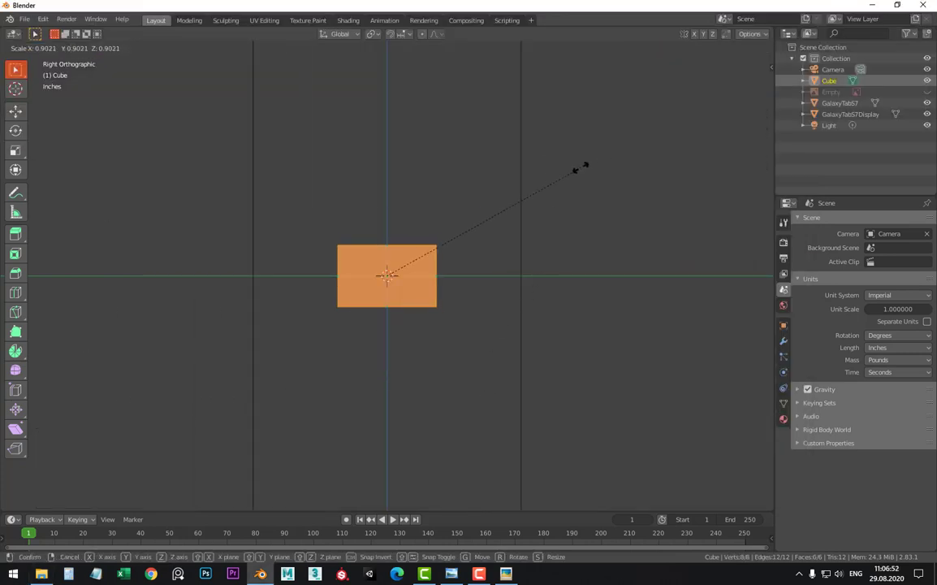
left_click(580, 167)
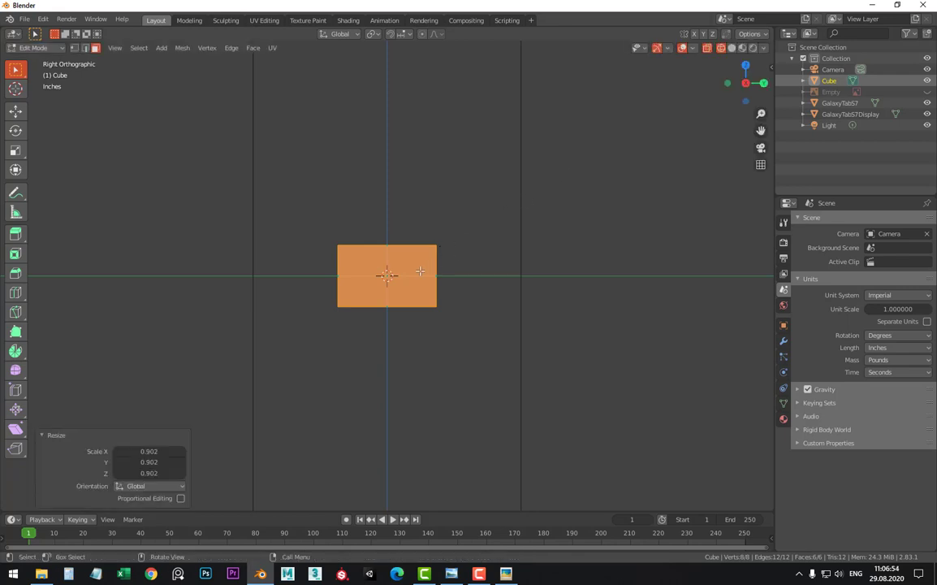
In Edge select mode, box-select the edges at the block's left and right ends
key("2")
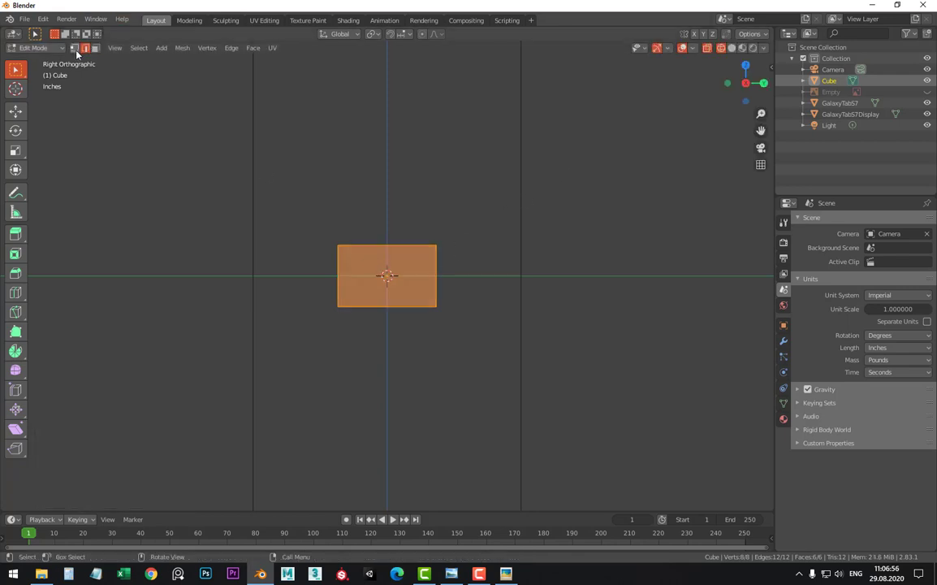
left_click_drag(320, 224, 390, 272)
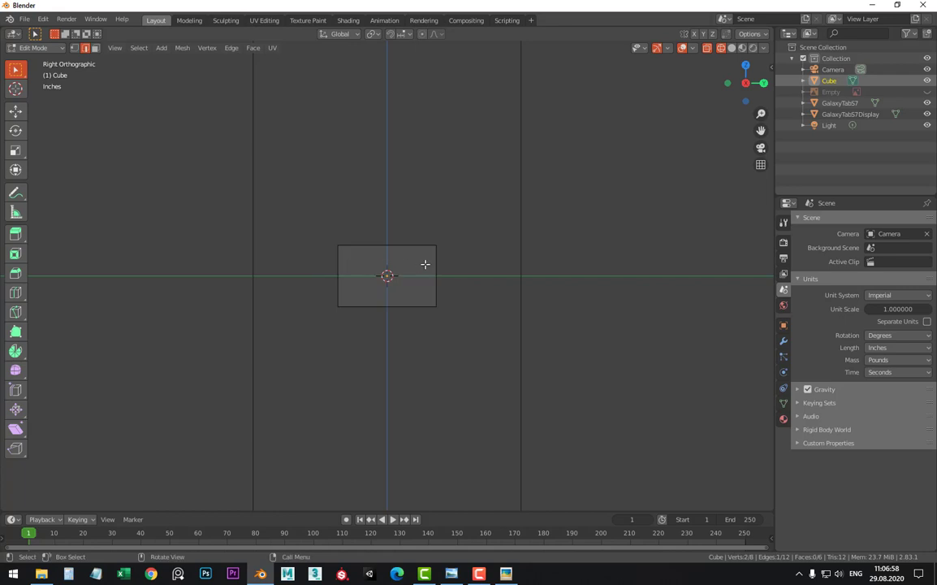
left_click_drag(430, 298, 448, 325, "shift")
key("ctrl+b")
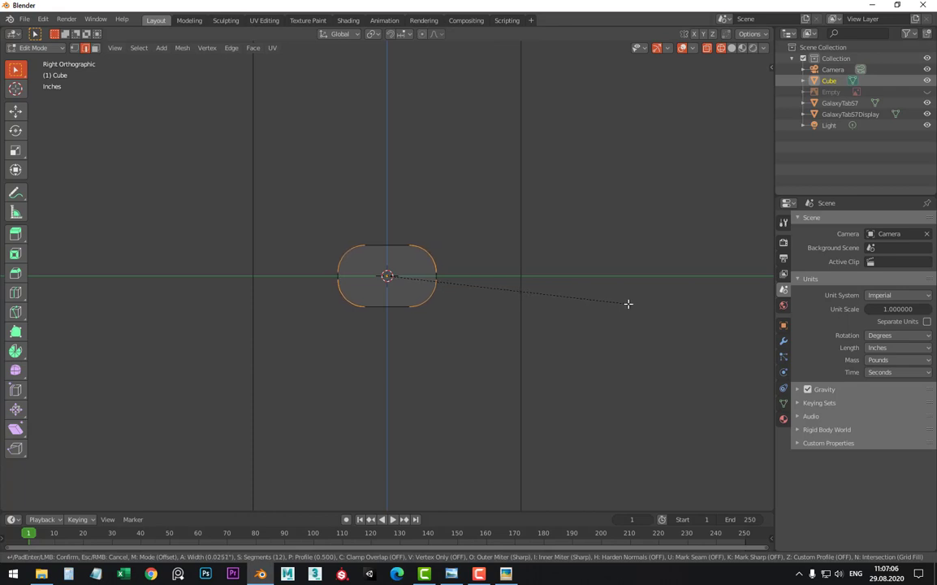
Apply the end bevel and set it to 6 segments
left_click(628, 303)
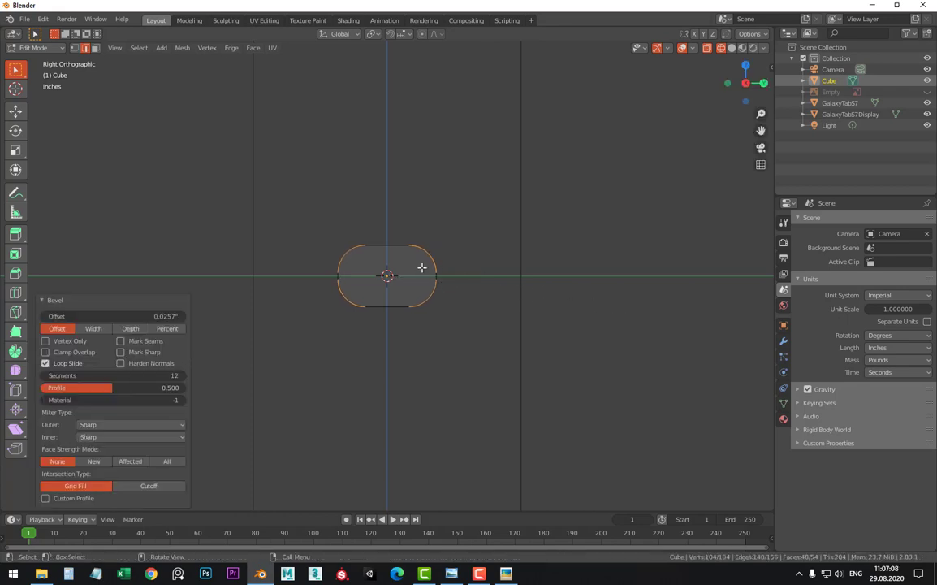
double_click(110, 375)
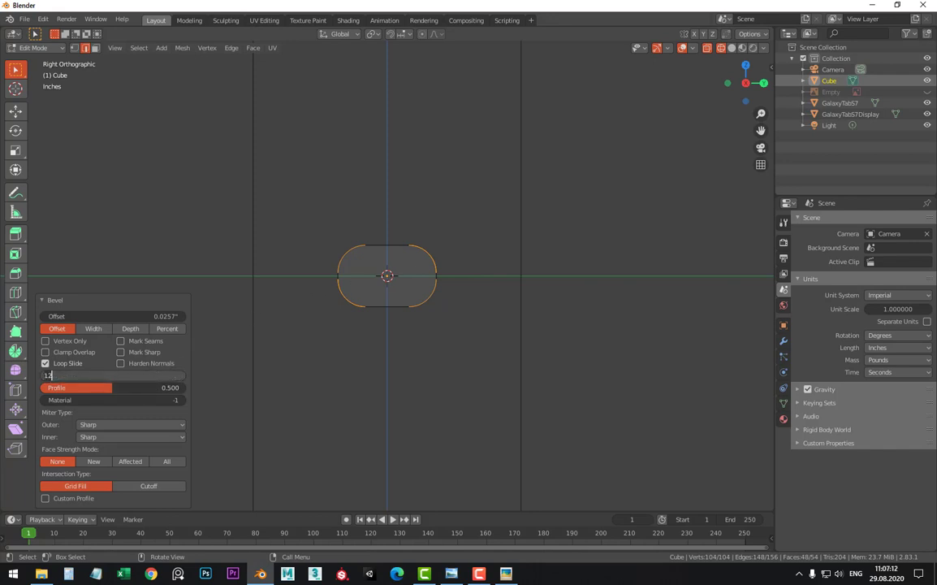
type("6")
key("Return")
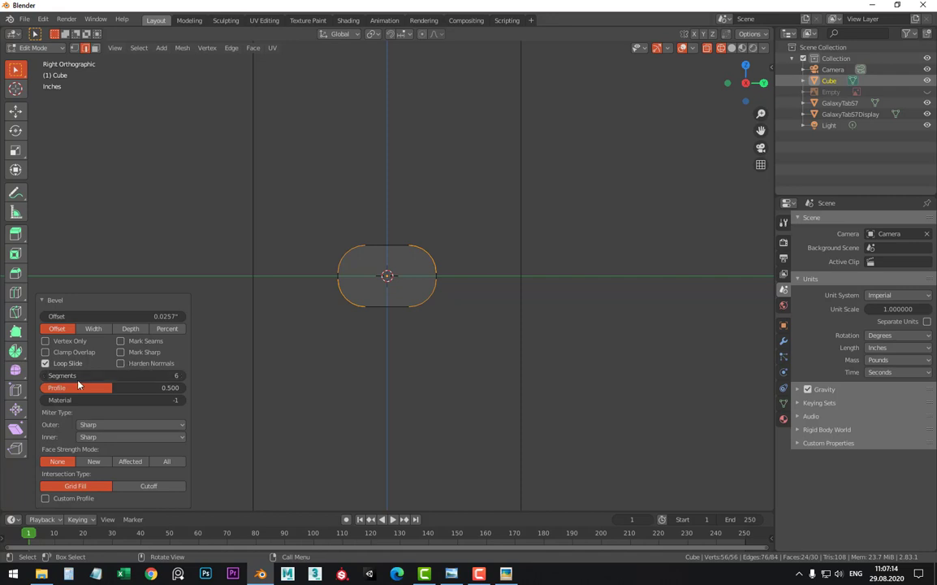
Orbit and check the rounded pill from the front and side views
mouse_move(397, 234)
middle_mouse_down()
mouse_move(454, 256)
mouse_move(408, 245)
middle_mouse_up()
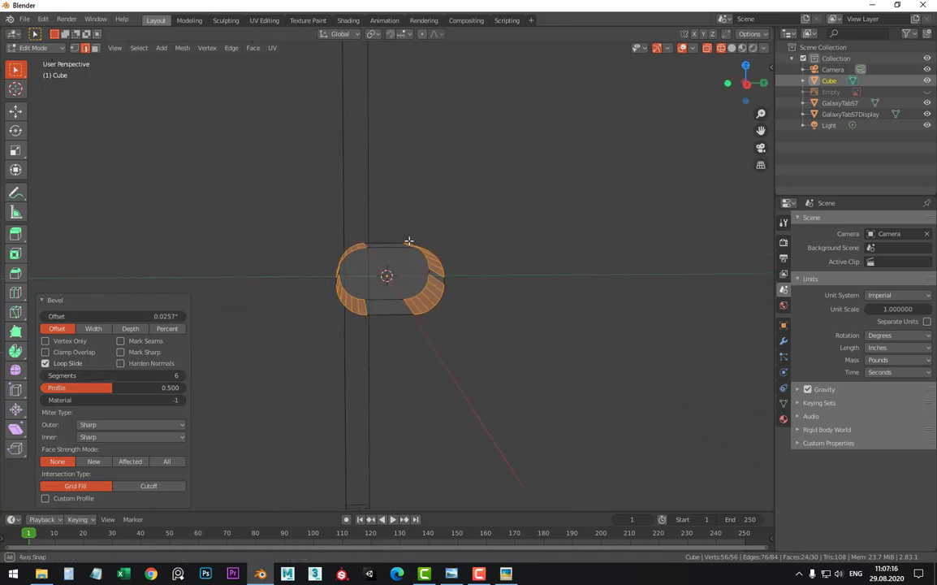
key("KP_1")
key("KP_3")
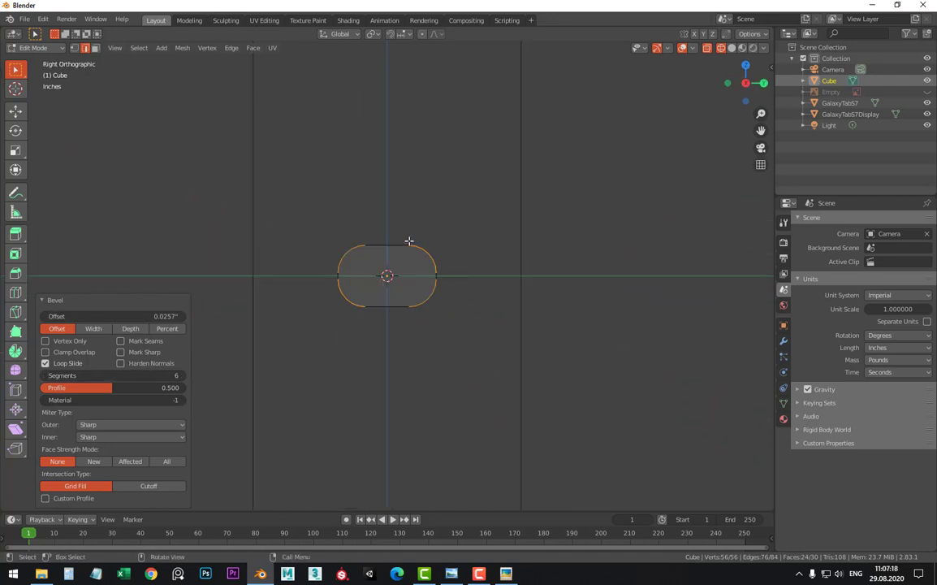
scroll(314, 263, "up", 2)
scroll(375, 244, "up", 3)
middle_click_drag(443, 215, 449, 216, "shift")
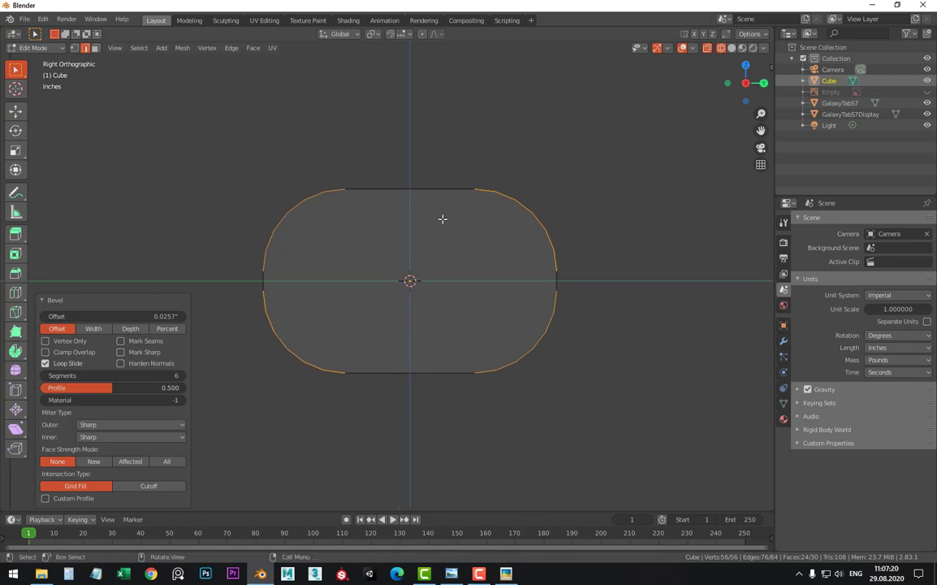
Go to Object Mode, switch to a zoomed-out front view, then re-enter Edit Mode on the pill
key("Tab")
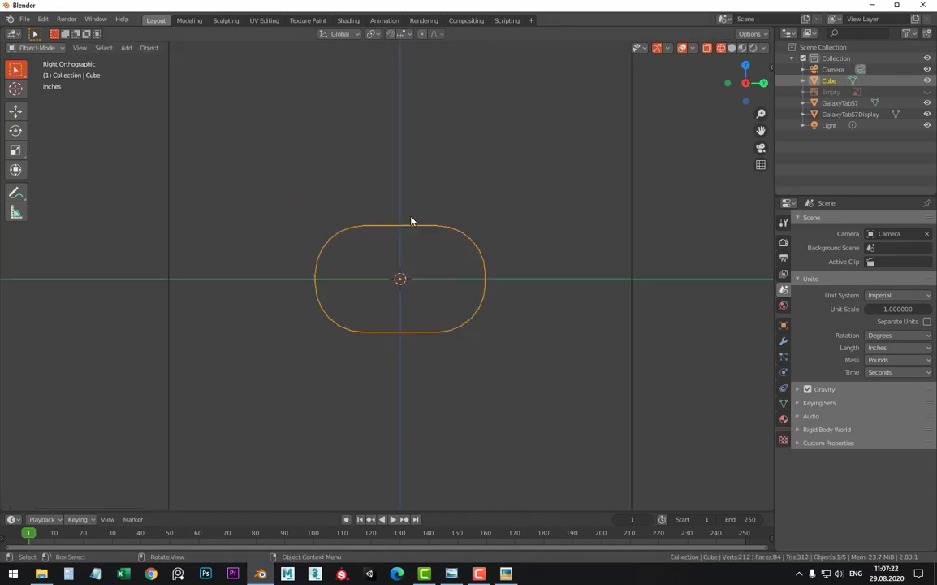
scroll(418, 235, "down", 5)
mouse_move(505, 274)
middle_mouse_down()
mouse_move(406, 242)
mouse_move(420, 248)
middle_mouse_up()
key("KP_3")
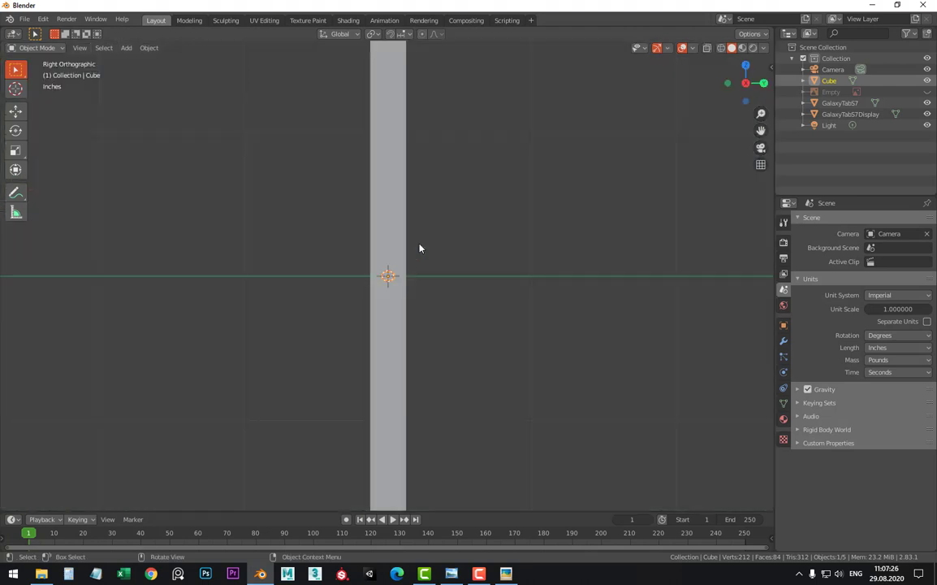
key("KP_1")
scroll(366, 279, "down", 4)
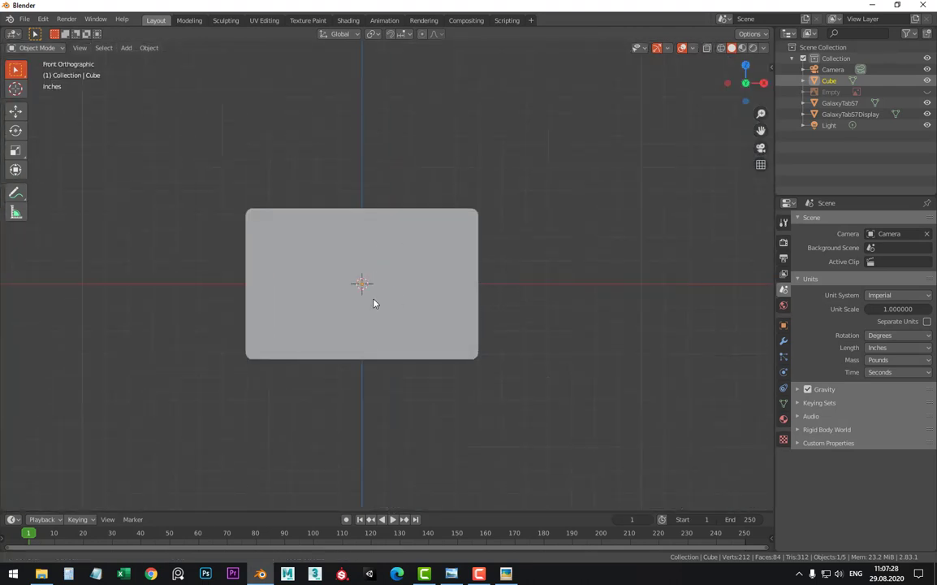
scroll(374, 303, "down", 2, "ctrl")
key("Tab")
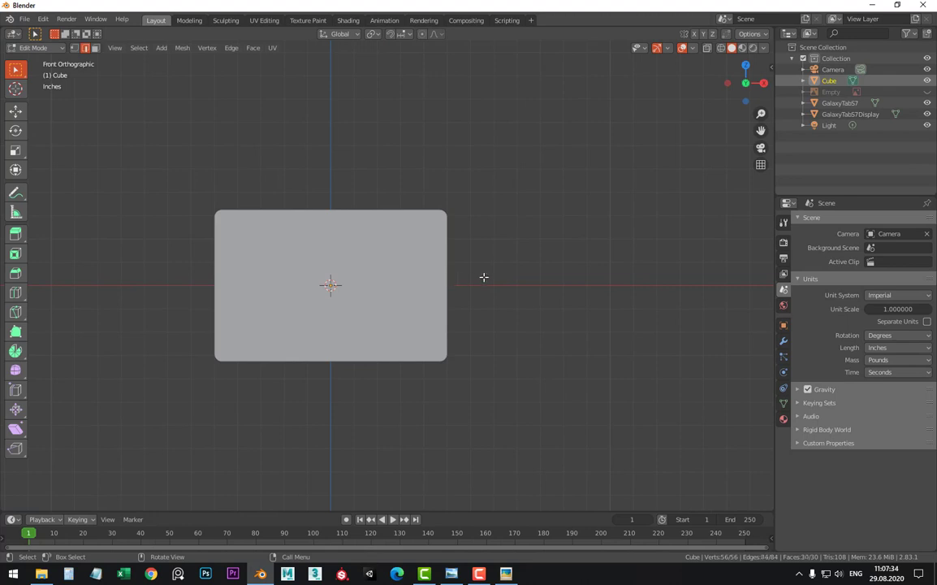
Move the pill piece along X toward the tablet's right edge
key("g")
key("x")
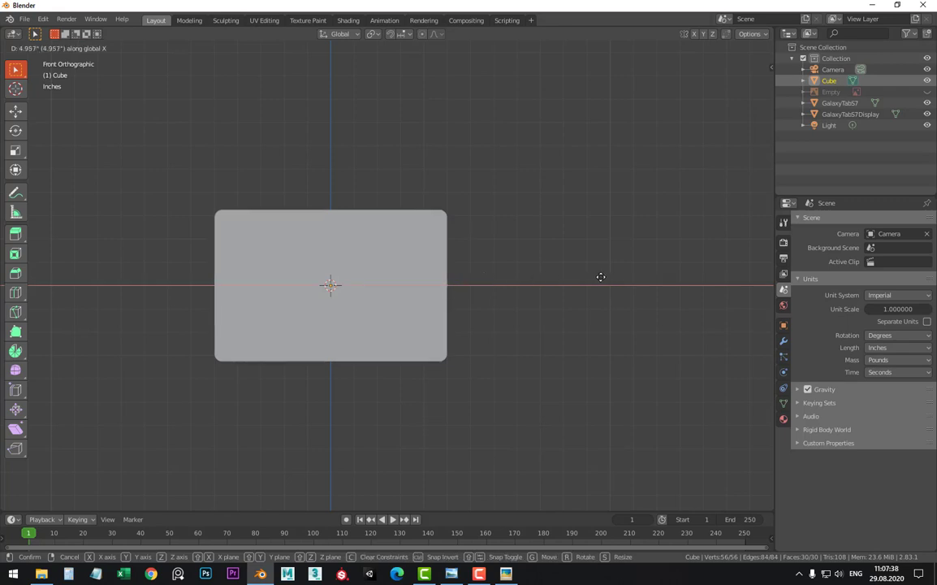
left_click(600, 278)
scroll(599, 277, "up", 1)
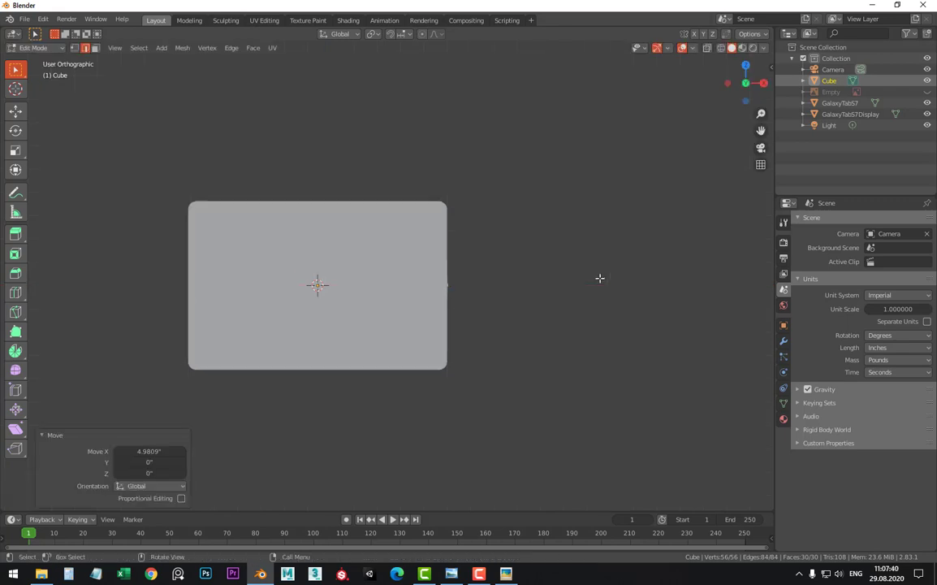
key("Tab")
scroll(599, 278, "up", 4)
scroll(591, 281, "down", 7)
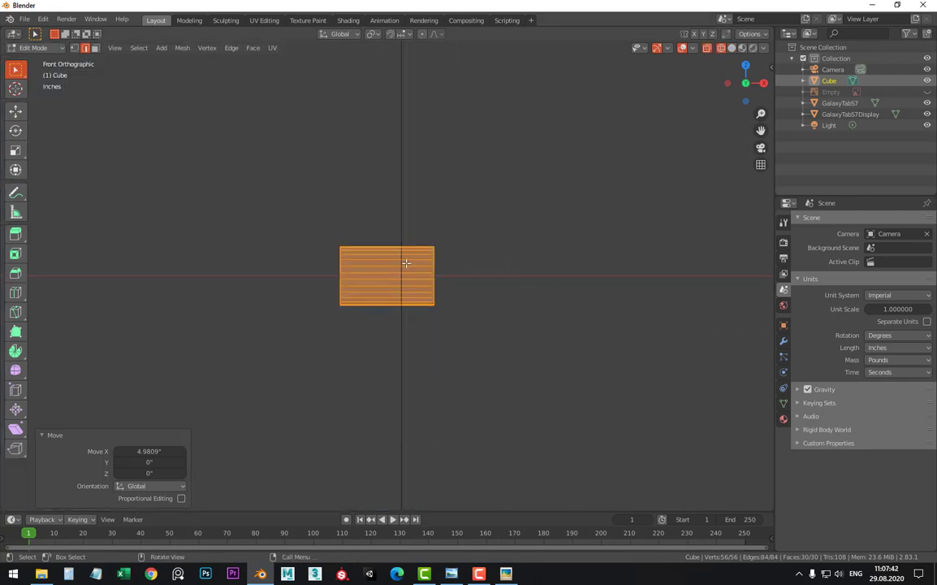
scroll(392, 265, "down", 4)
Stretch the pill along X by a factor of 1.543
key("s")
key("x")
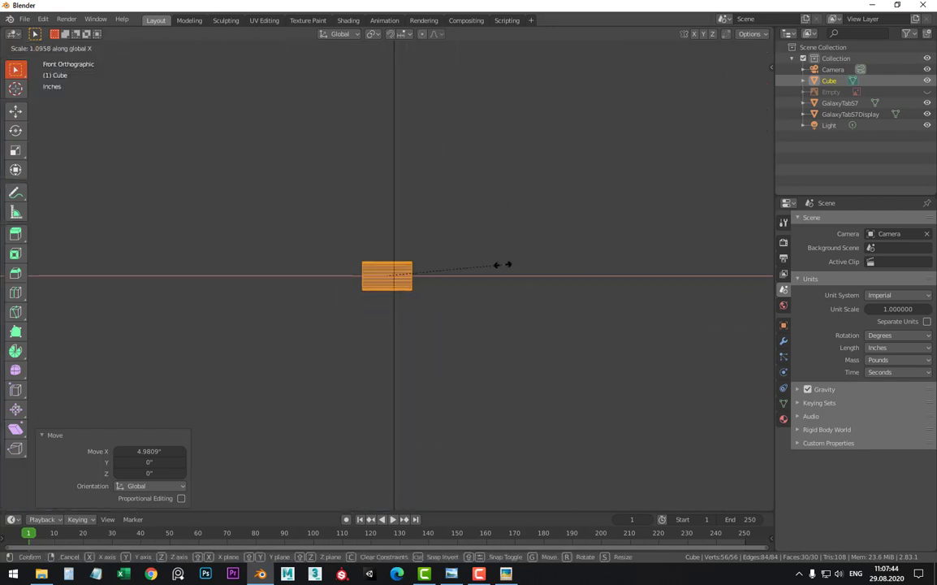
left_click(544, 264)
scroll(445, 259, "down", 10)
scroll(445, 258, "down", 4)
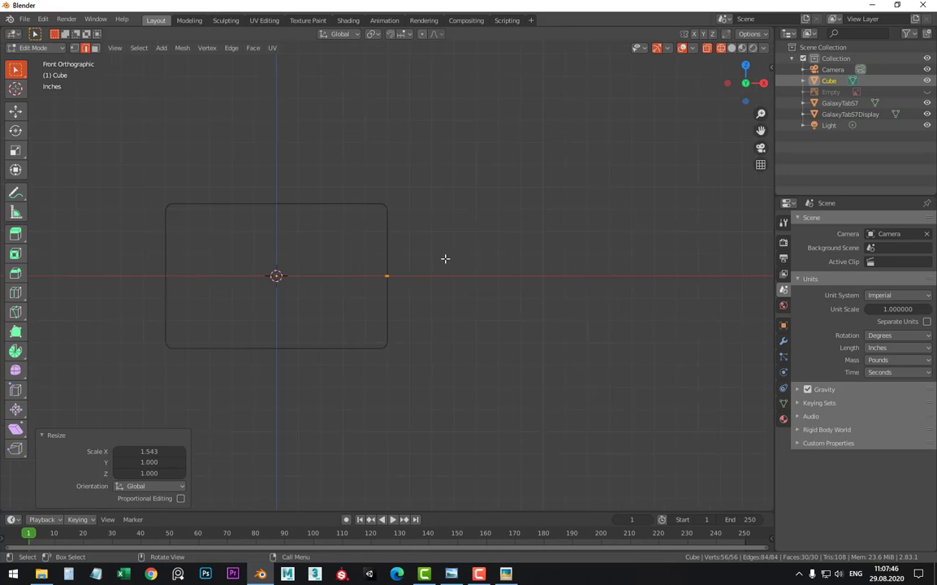
scroll(445, 258, "up", 4)
scroll(444, 259, "up", 5)
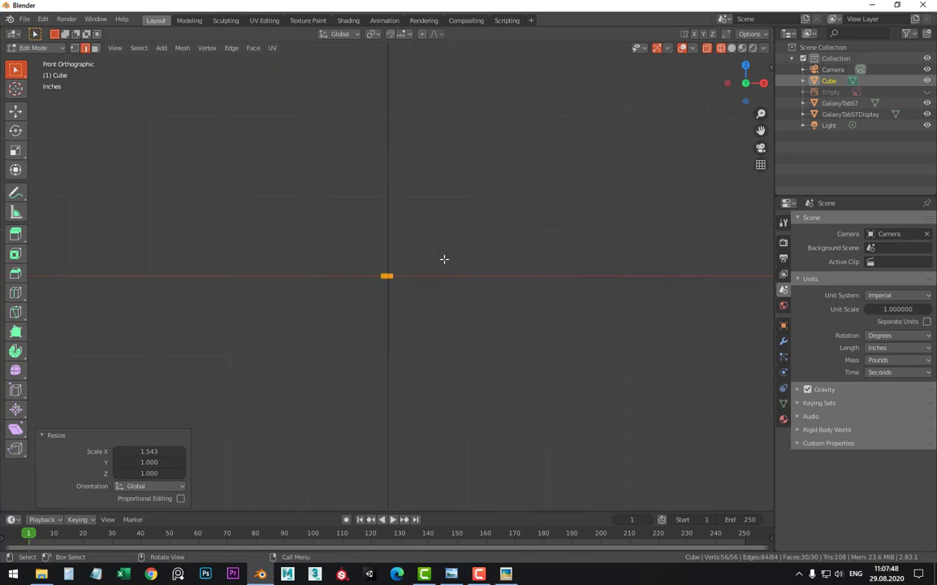
scroll(444, 259, "up", 7)
scroll(433, 264, "up", 1)
Nudge the pill slightly along X, then view it in solid shading from the right side
key("g")
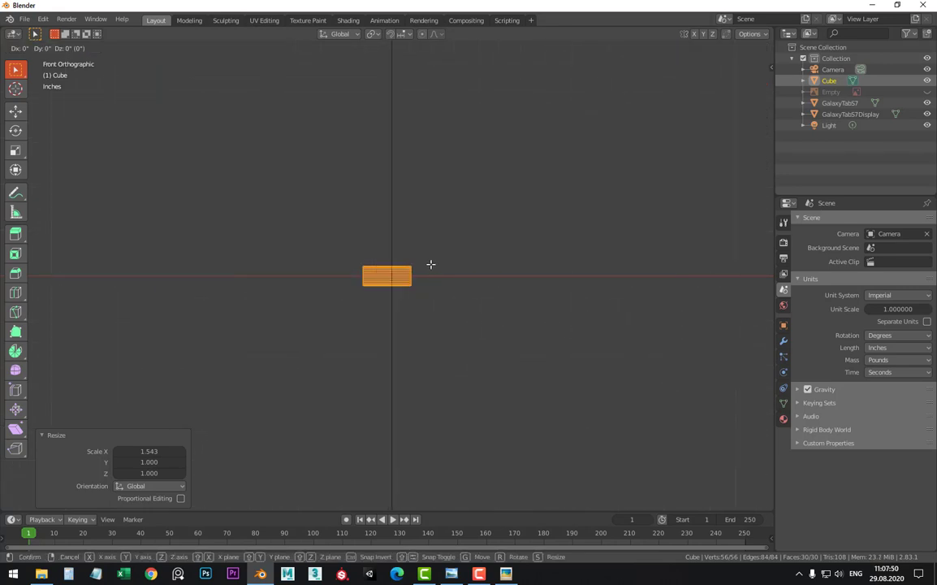
key("x")
left_click(416, 281)
key("Tab")
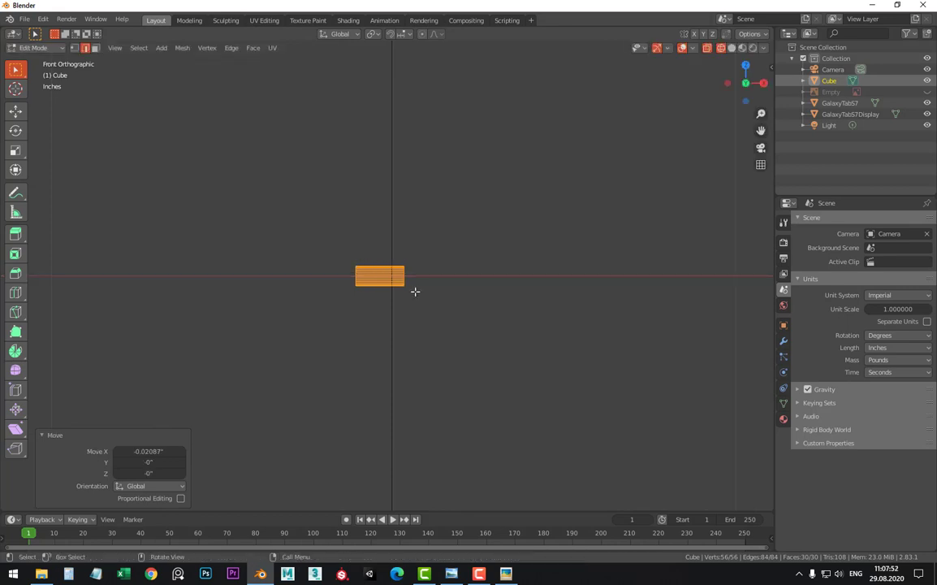
key("z")
left_click(495, 302)
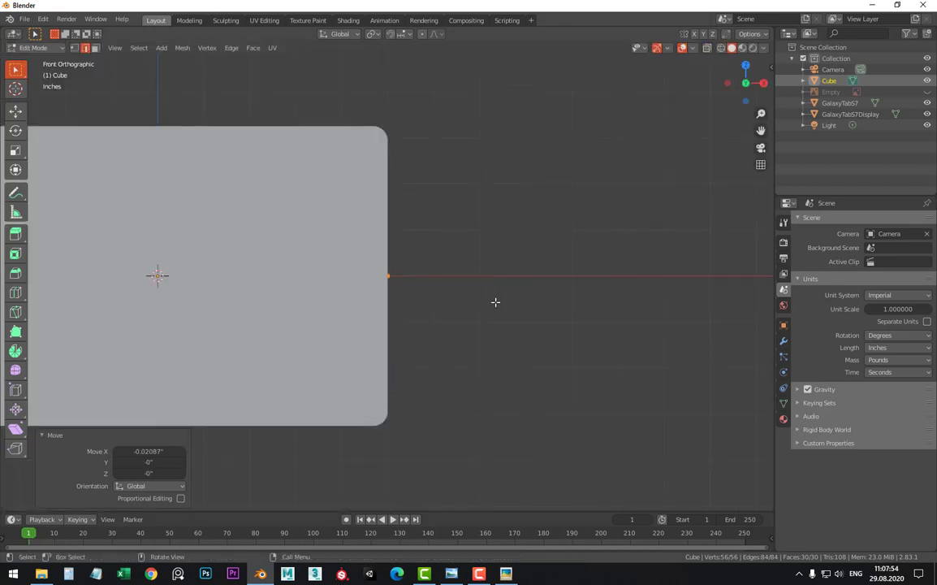
key("KP_3")
Drag the tablet's side-view photo into the viewport as a reference image
key("Tab")
scroll(460, 318, "up", 3)
scroll(450, 310, "up", 3)
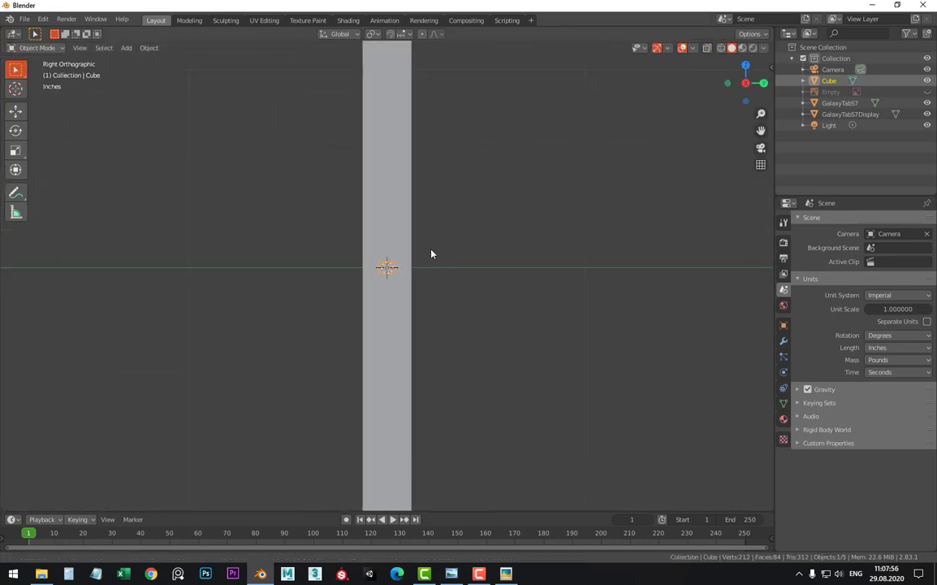
scroll(417, 359, "down", 6)
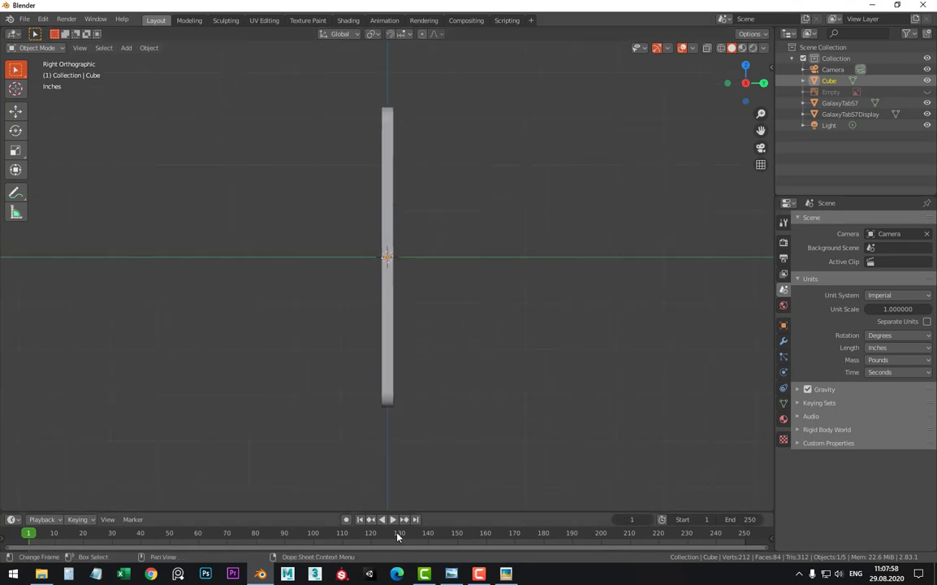
left_click(41, 574)
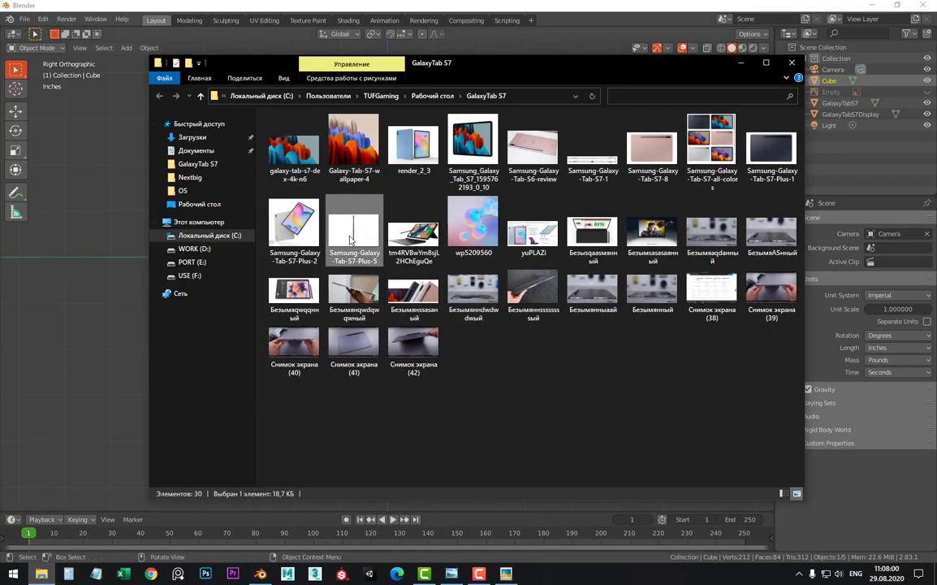
mouse_move(354, 232)
left_mouse_down()
mouse_move(253, 310)
mouse_move(110, 306)
left_mouse_up()
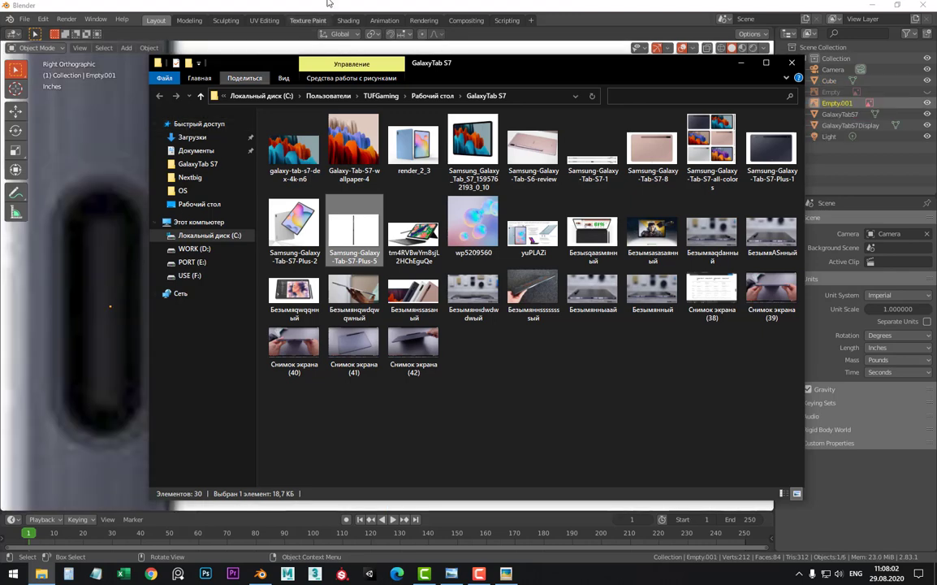
left_click(422, 6)
Snap the reference image to the 3D cursor (Selection to Cursor)
scroll(426, 283, "down", 5)
scroll(427, 286, "down", 5)
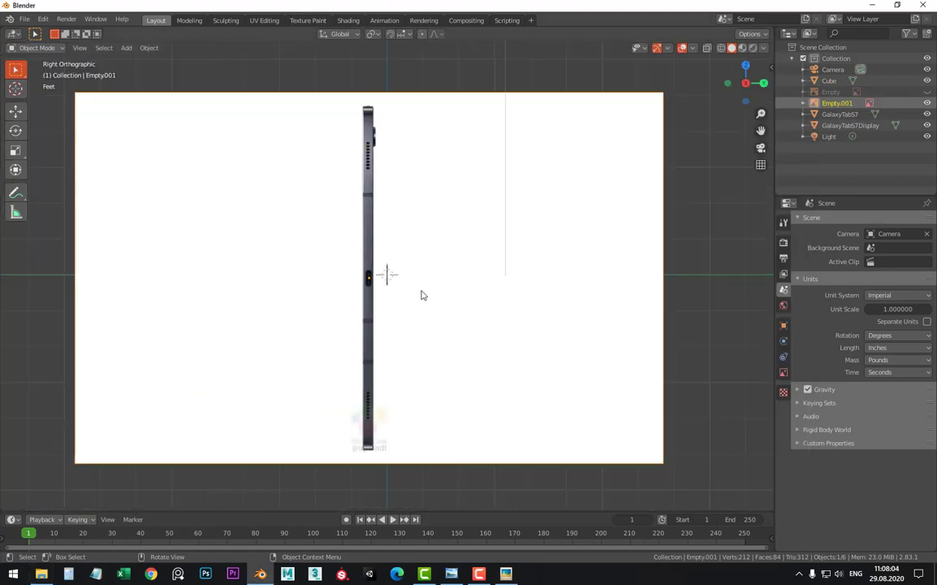
key("shift")
key("shift+s")
left_click(420, 228)
scroll(445, 300, "up", 4)
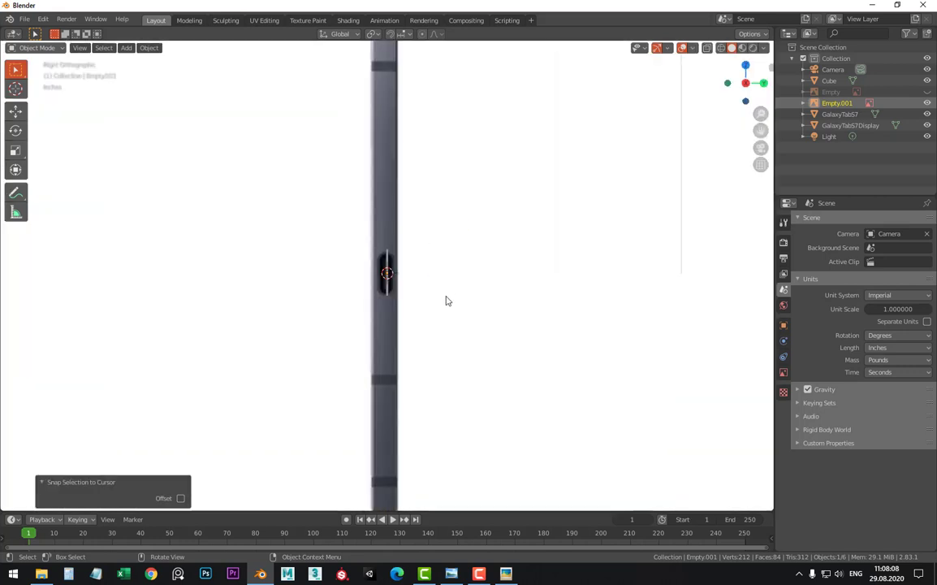
scroll(444, 301, "up", 1)
scroll(455, 304, "down", 1)
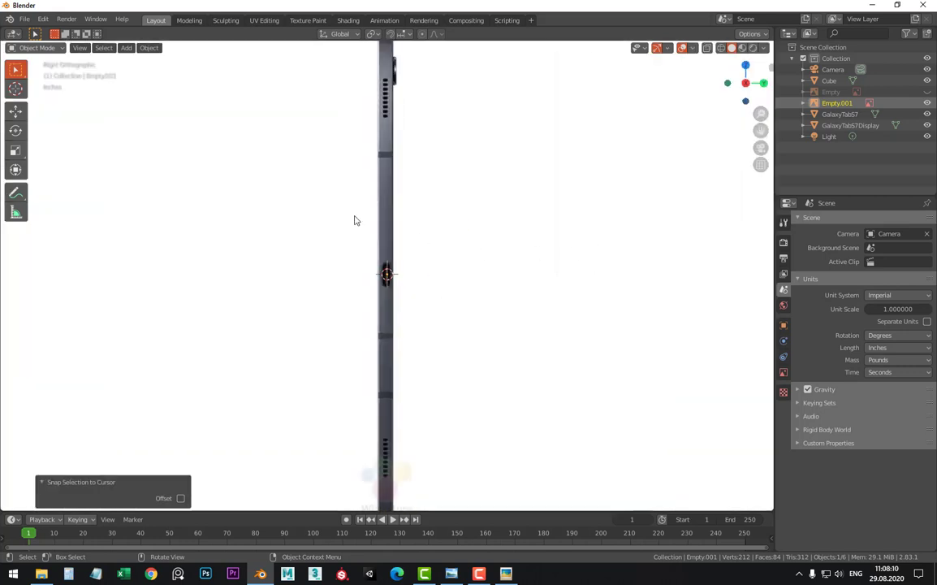
Scale the side reference image, settling on 0.714 to match the slab thickness
key("s")
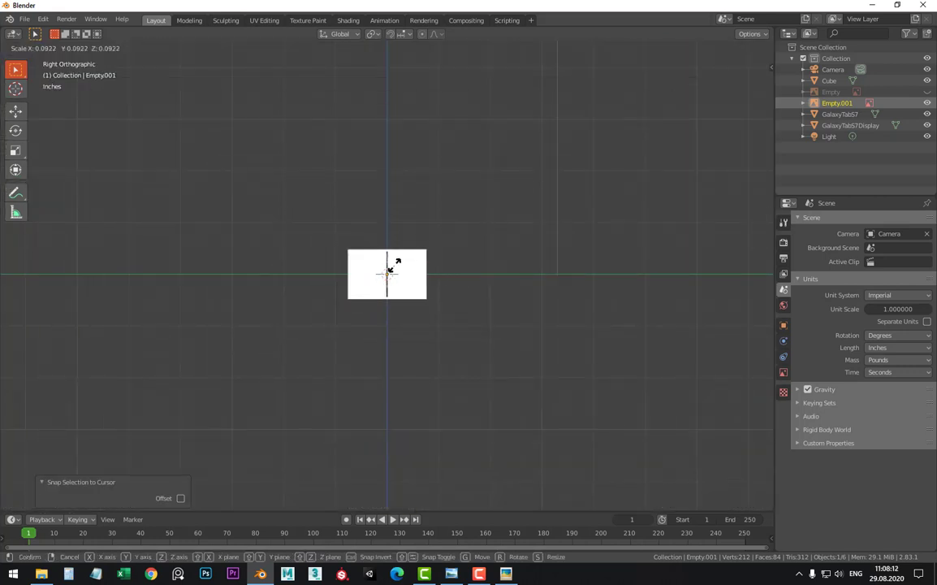
left_click(390, 265)
scroll(392, 266, "up", 5)
scroll(392, 266, "up", 3)
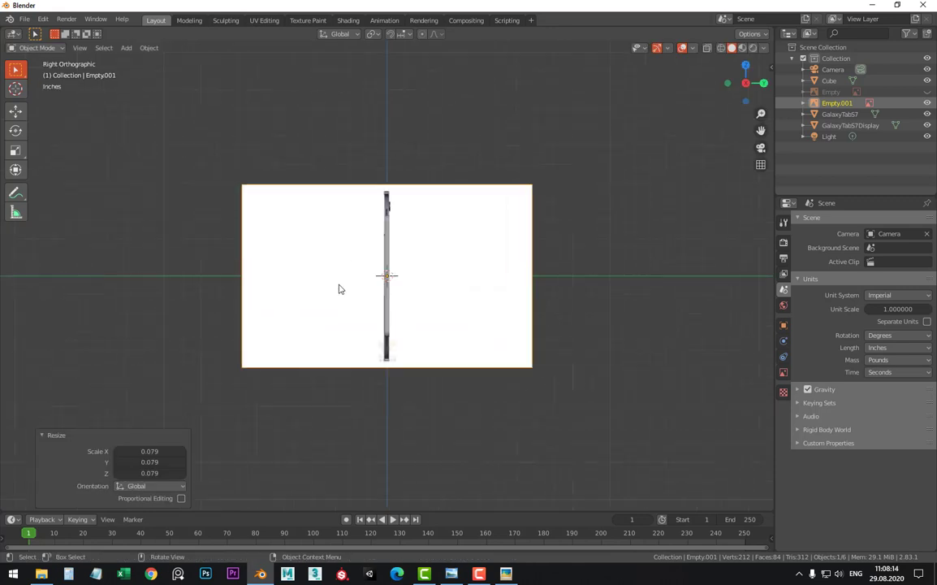
scroll(338, 288, "up", 2)
scroll(357, 267, "down", 2)
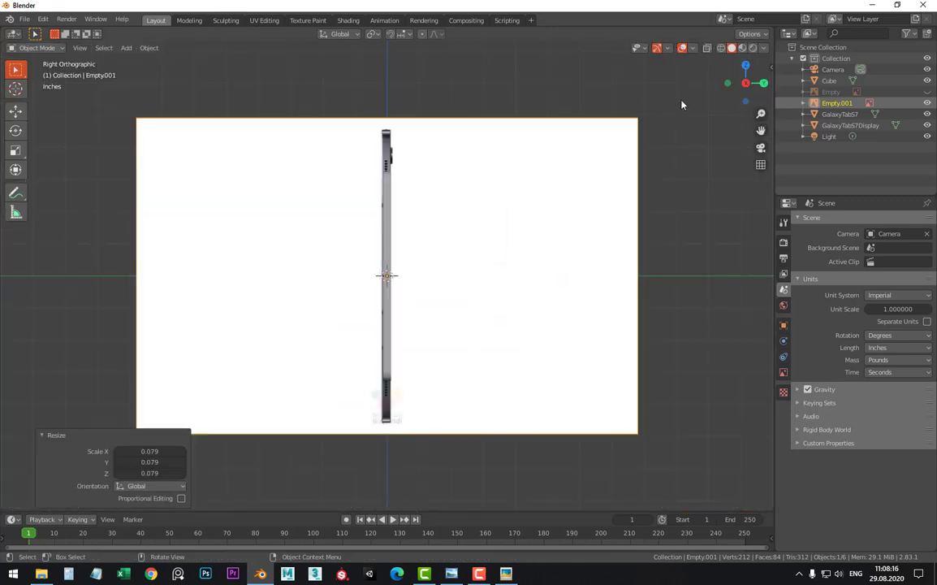
key("s")
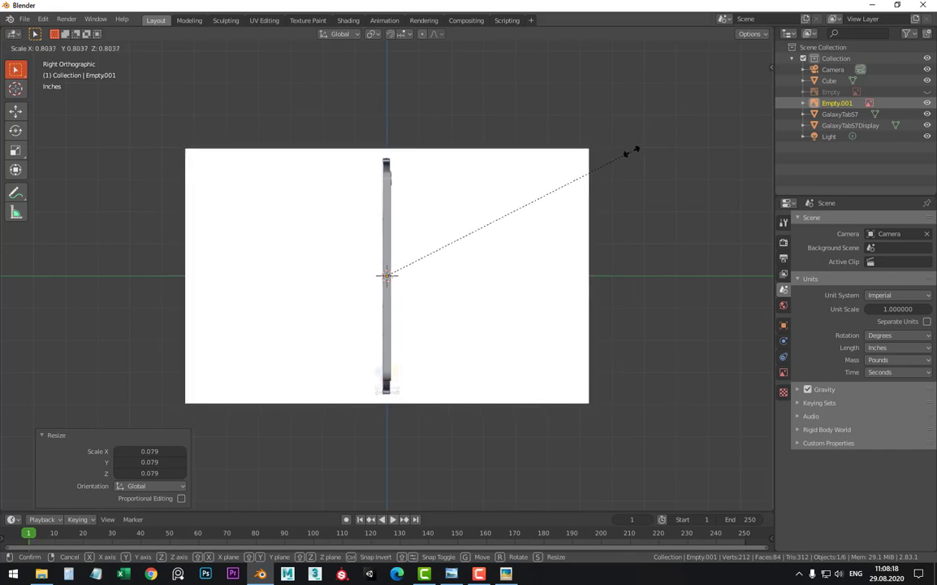
left_click(592, 195)
Pan and orbit along the tablet's side to check the reference alignment
scroll(264, 270, "up", 5)
scroll(272, 228, "down", 3)
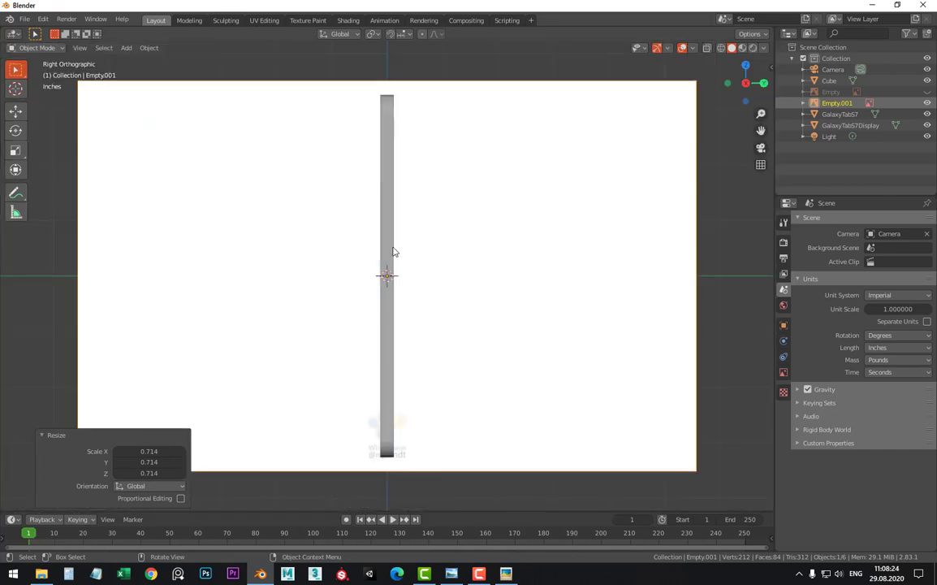
scroll(445, 257, "up", 2)
scroll(435, 301, "up", 2)
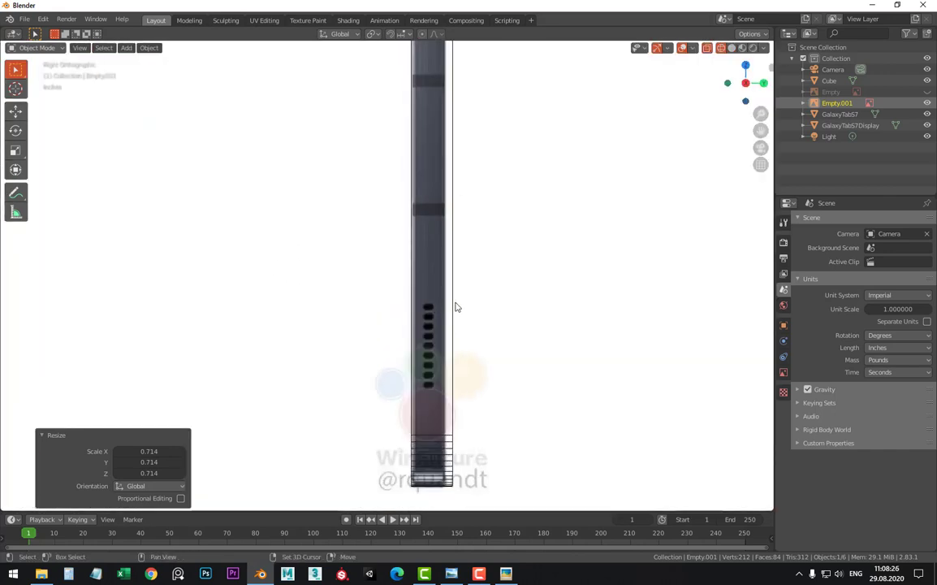
scroll(455, 307, "up", 1)
middle_click_drag(394, 319, 407, 411, "shift")
middle_click_drag(387, 136, 379, 290, "shift")
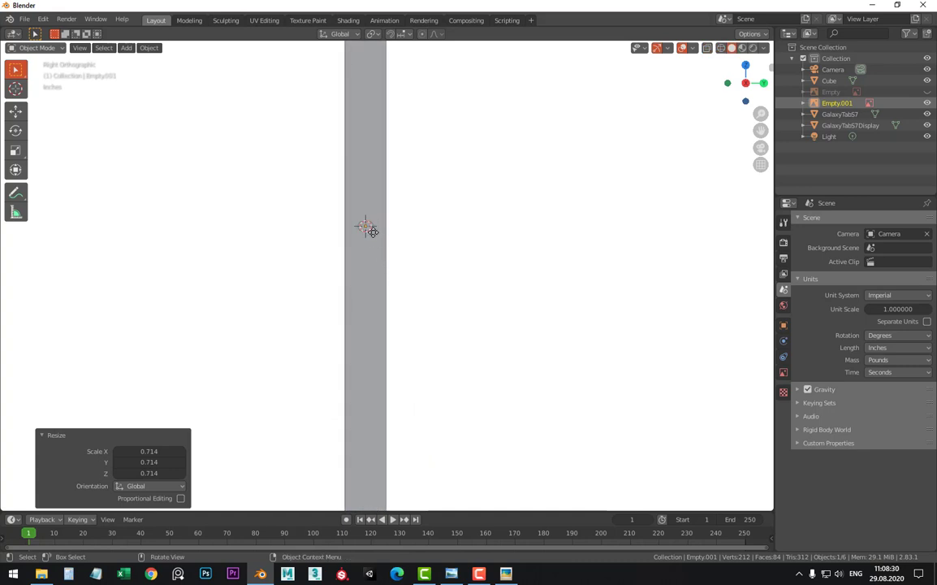
mouse_move(441, 276)
middle_mouse_down()
mouse_move(536, 256)
mouse_move(416, 268)
mouse_move(397, 244)
mouse_move(343, 274)
mouse_move(487, 300)
mouse_move(341, 265)
mouse_move(392, 265)
middle_mouse_up()
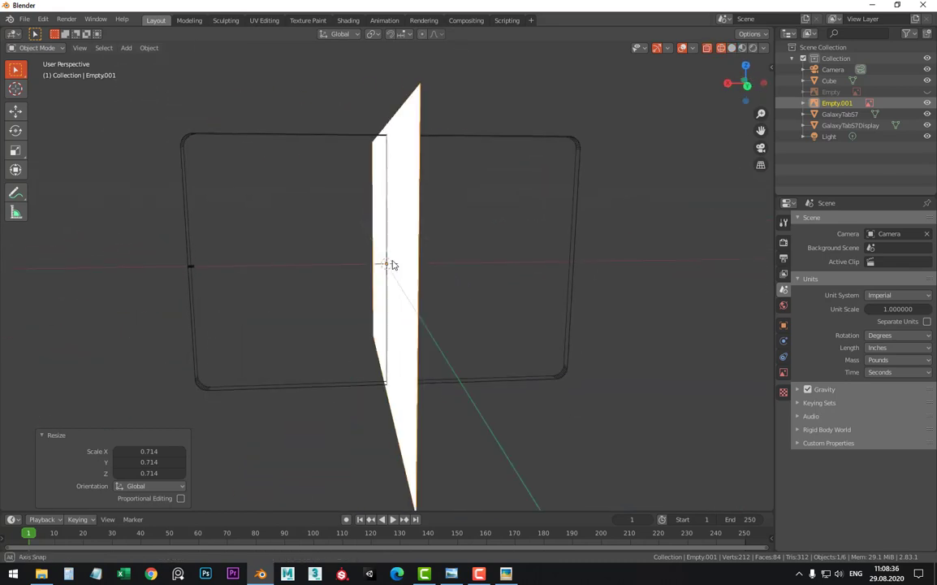
Select the small speaker Cube and edit its mesh in right side view
left_click(193, 268)
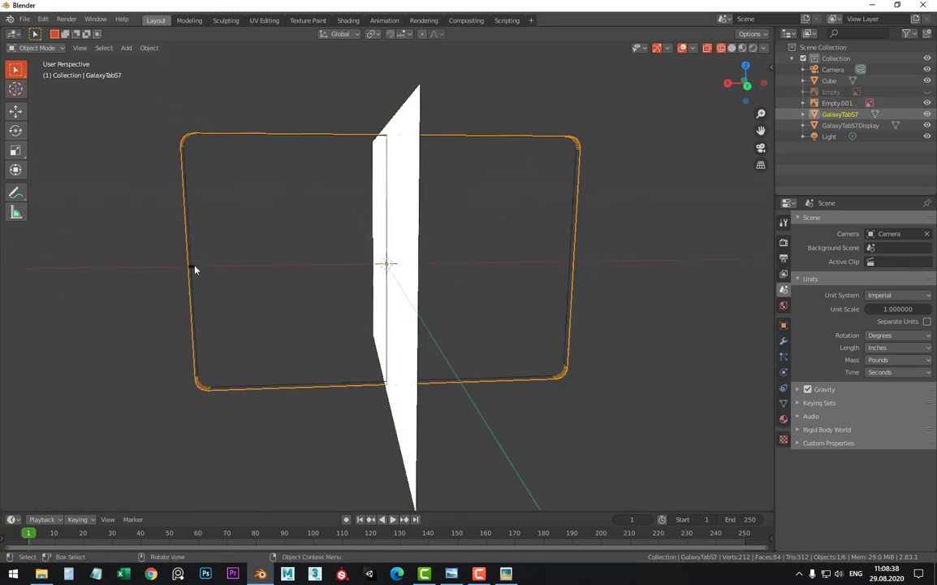
left_click(194, 270)
left_click(191, 269)
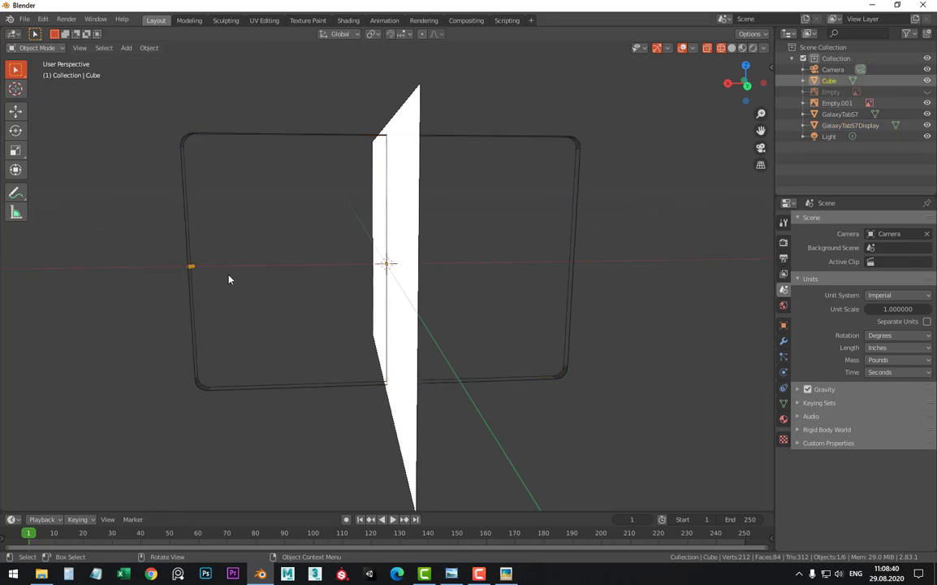
key("Tab")
key("KP_3")
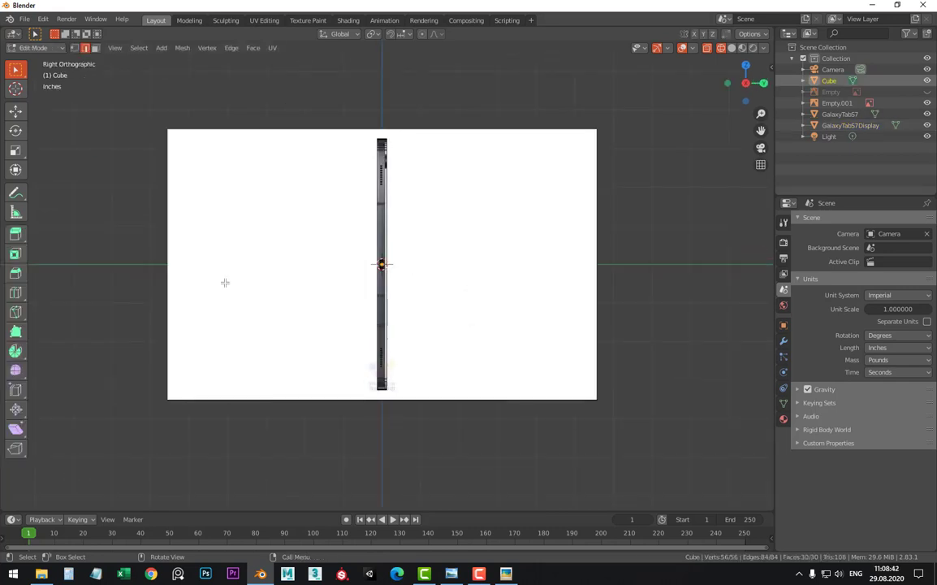
scroll(225, 281, "up", 5)
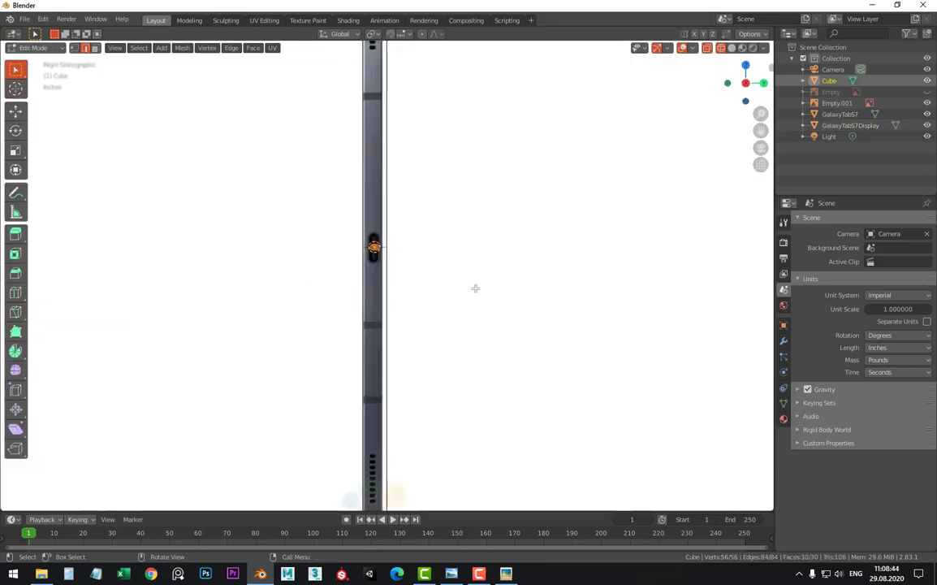
scroll(471, 286, "down", 1)
scroll(469, 283, "down", 2)
Move the pill 2.1788" down along Z onto the top speaker hole and frame it
key("g")
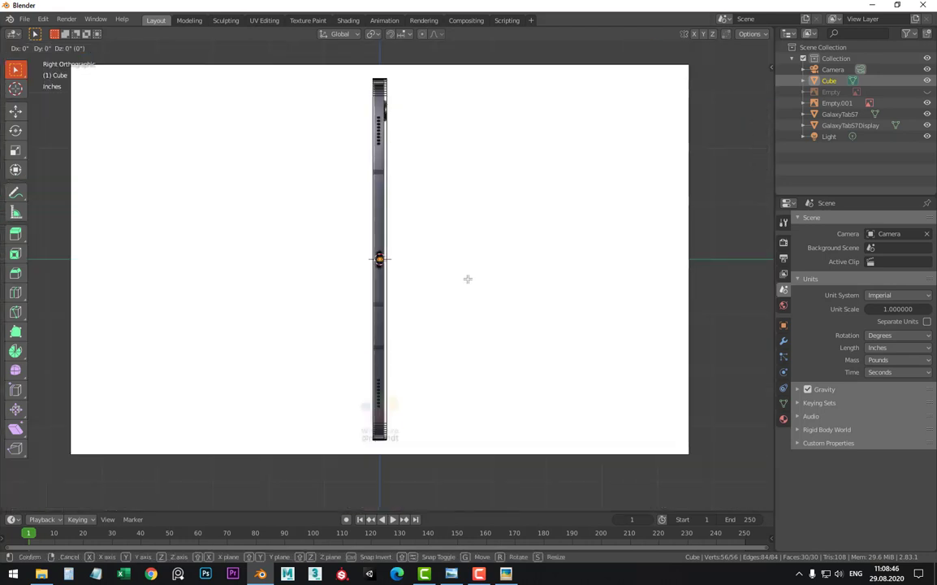
key("z")
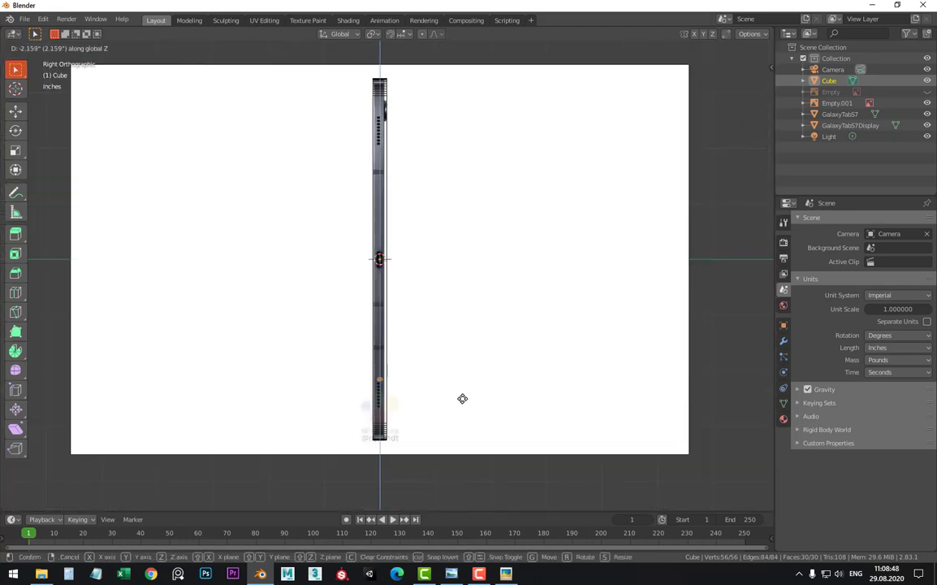
left_click(461, 399)
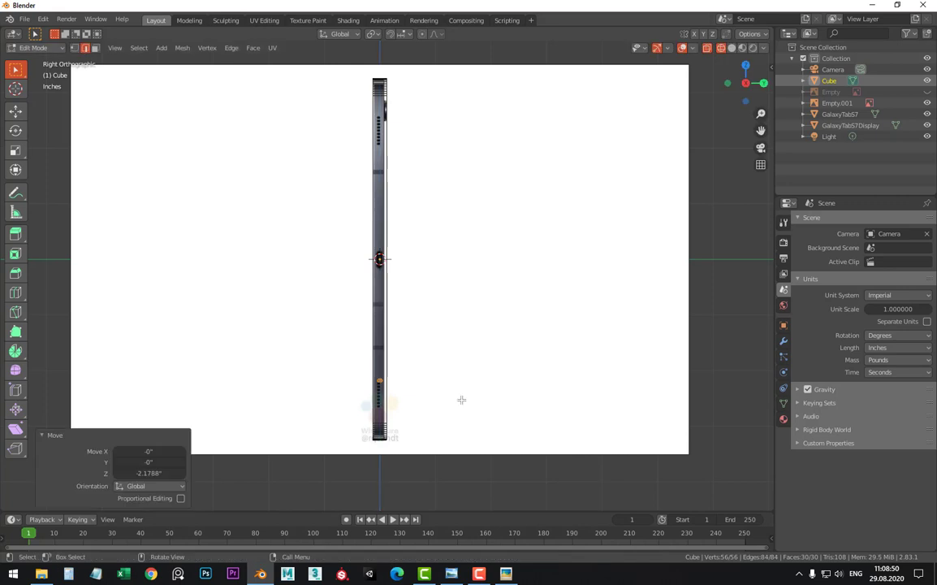
key("KP_Decimal")
scroll(464, 209, "down", 5)
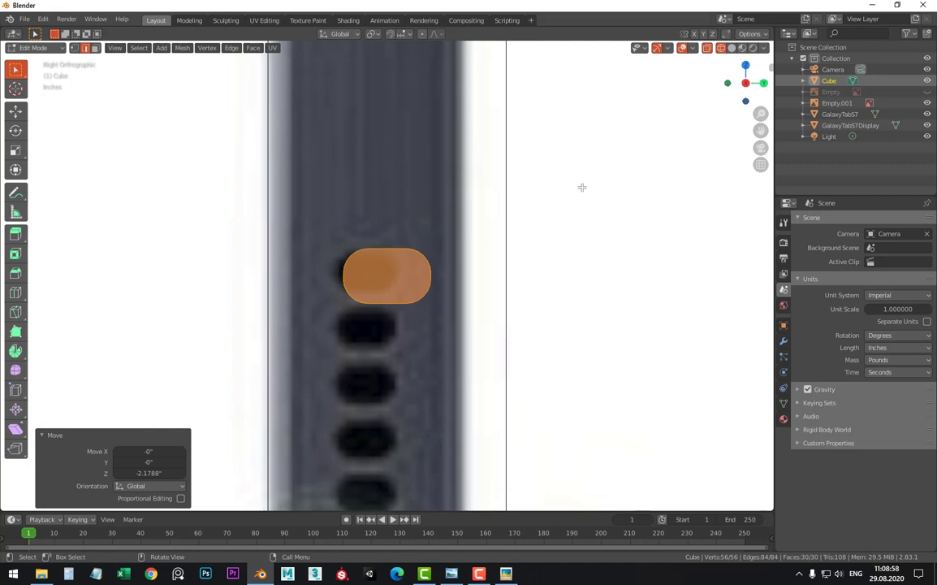
Scale the pill to 0.842, then cancel a trial vertical resize
key("s")
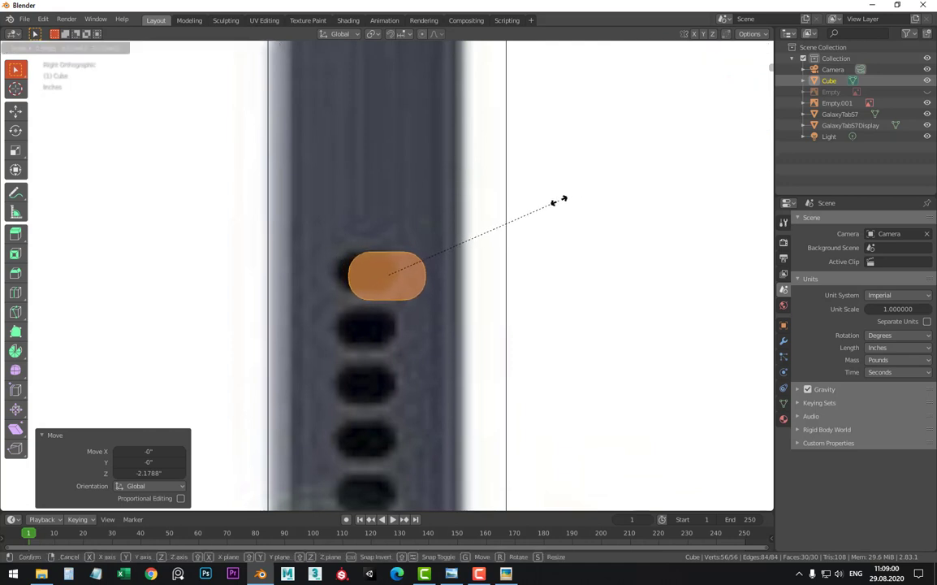
left_click(557, 202)
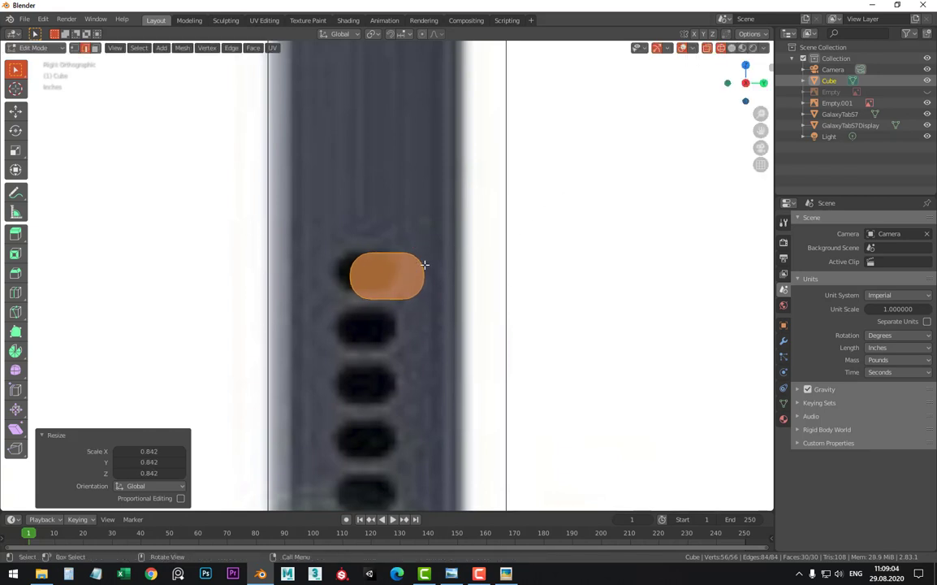
scroll(417, 272, "down", 1)
scroll(414, 270, "up", 1)
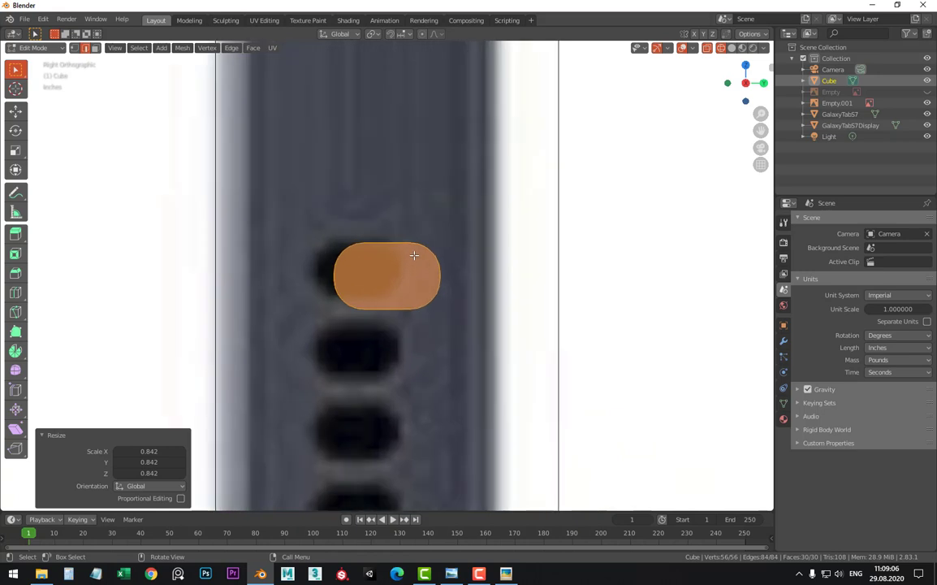
key("s")
key("z")
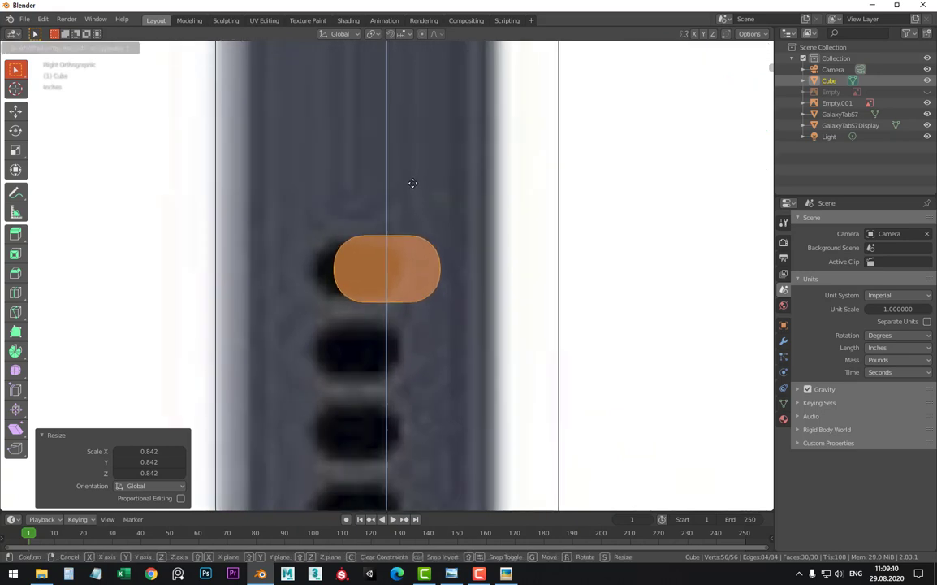
key("Escape")
scroll(398, 328, "down", 8)
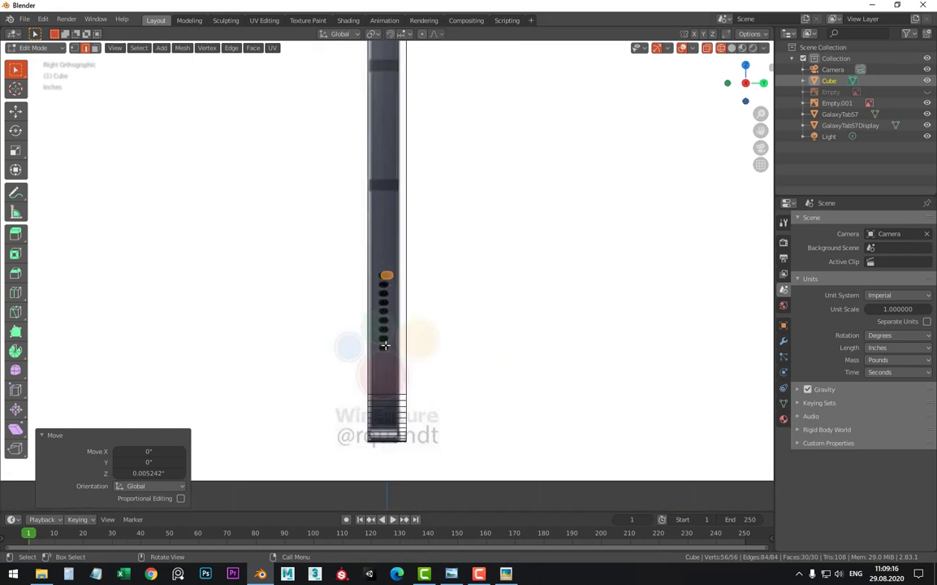
Pan the view along the tablet edge so the speaker holes sit higher
mouse_move(441, 190)
middle_mouse_down("shift")
mouse_move(443, 79)
mouse_move(423, 137)
middle_mouse_up("shift")
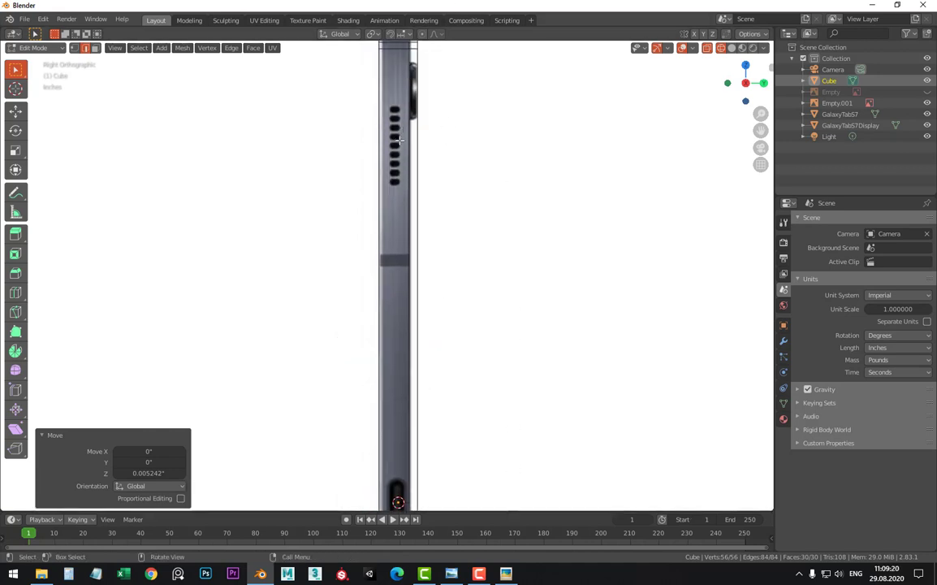
scroll(471, 309, "down", 2)
middle_click_drag(484, 329, 484, 91, "shift")
scroll(400, 321, "up", 1)
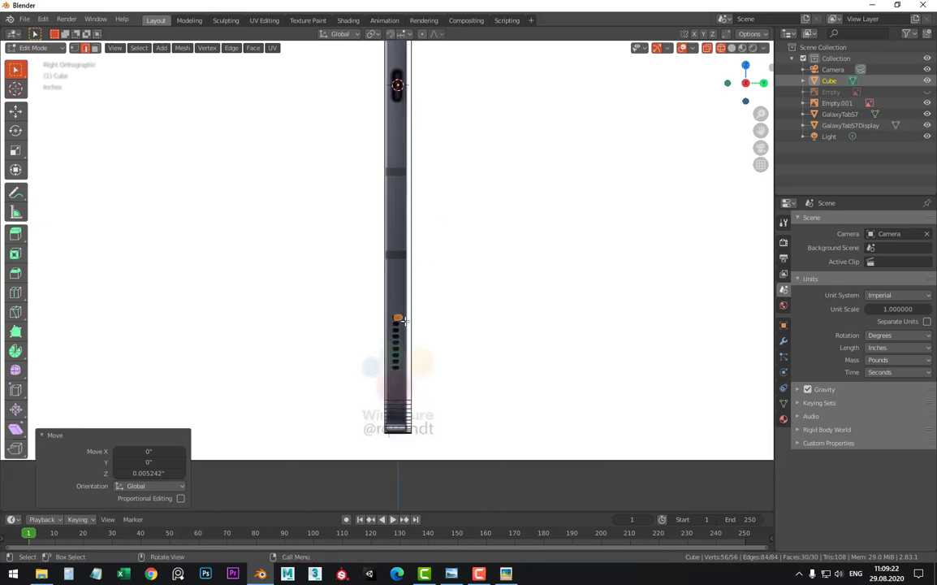
scroll(403, 321, "up", 2)
middle_click_drag(416, 374, 416, 277, "shift")
scroll(444, 285, "up", 1)
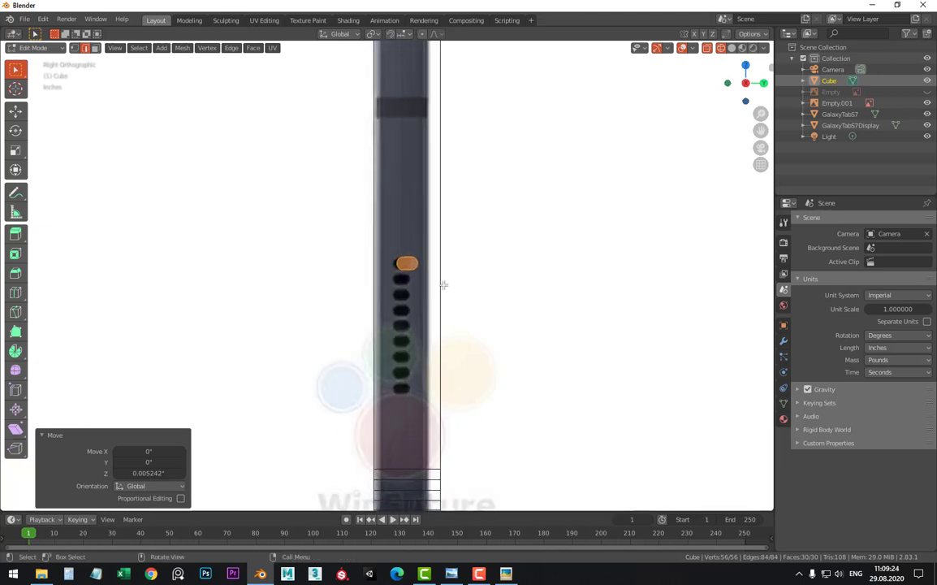
Try a vertical duplicate onto the next speaker hole, undo it, and return to Object Mode
key("shift+d")
key("z")
left_click_drag(443, 286, 443, 304)
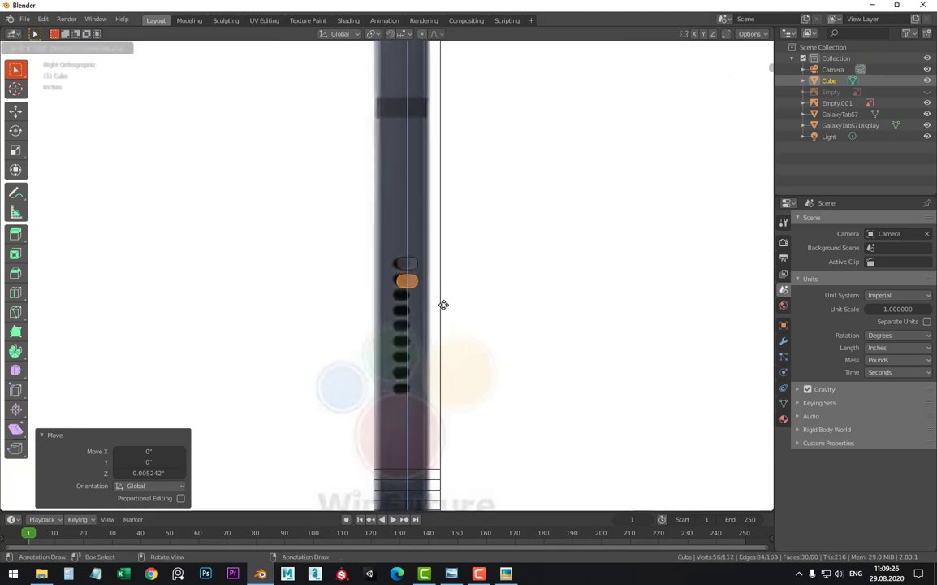
left_click(443, 303)
key("ctrl+z")
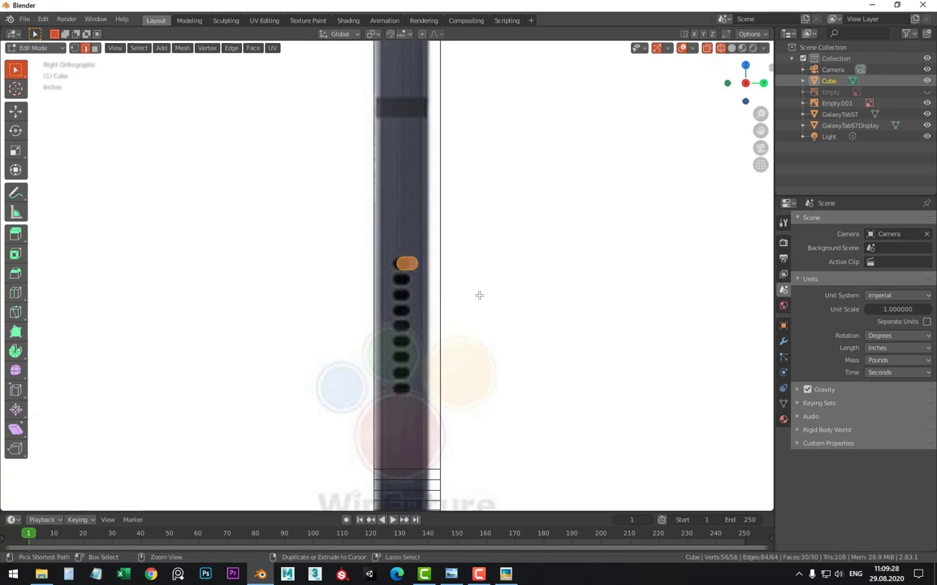
key("Tab")
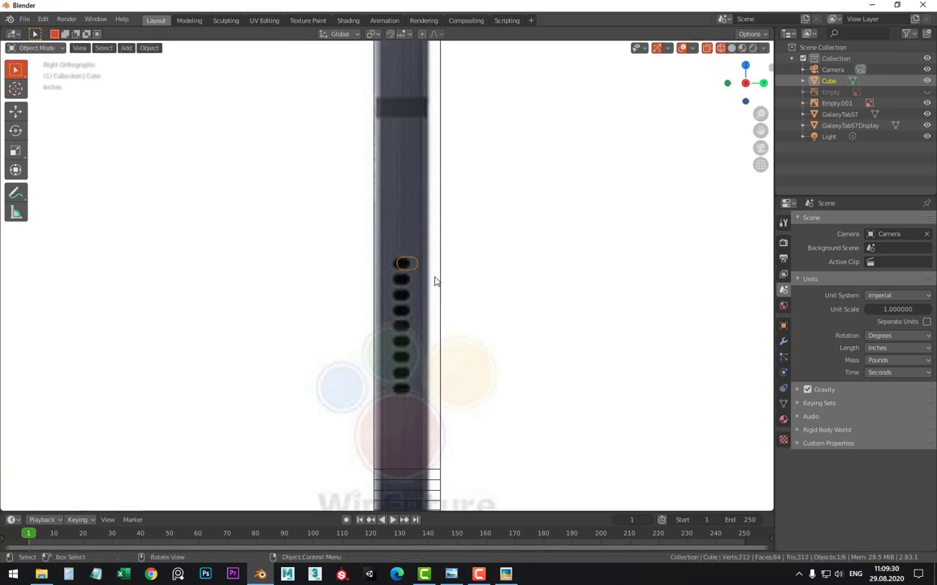
Frame the small pill in solid shading and reselect it
key("KP_Decimal")
scroll(367, 279, "down", 5)
mouse_move(366, 279)
middle_mouse_down()
mouse_move(387, 341)
mouse_move(404, 342)
middle_mouse_up()
key("shift+z")
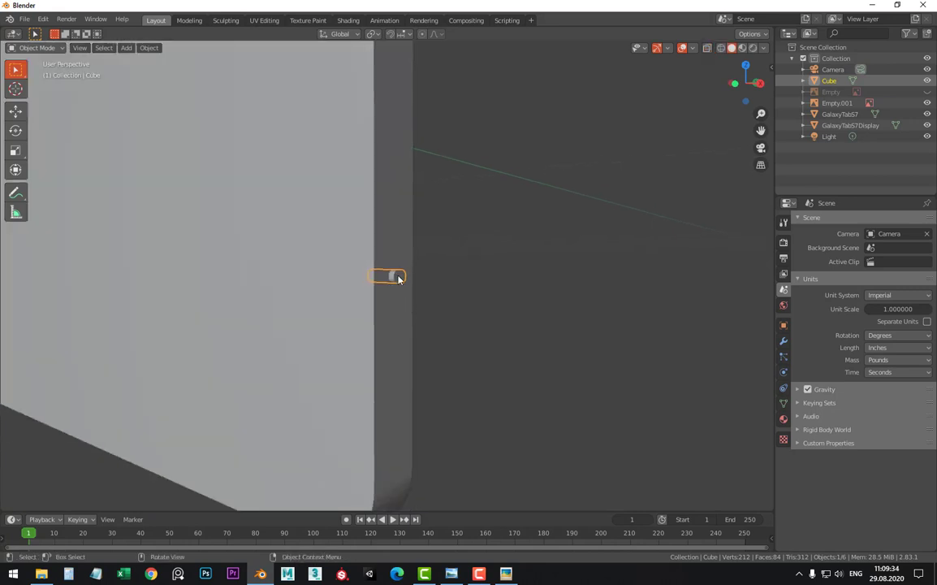
left_click(398, 279)
left_click(396, 278)
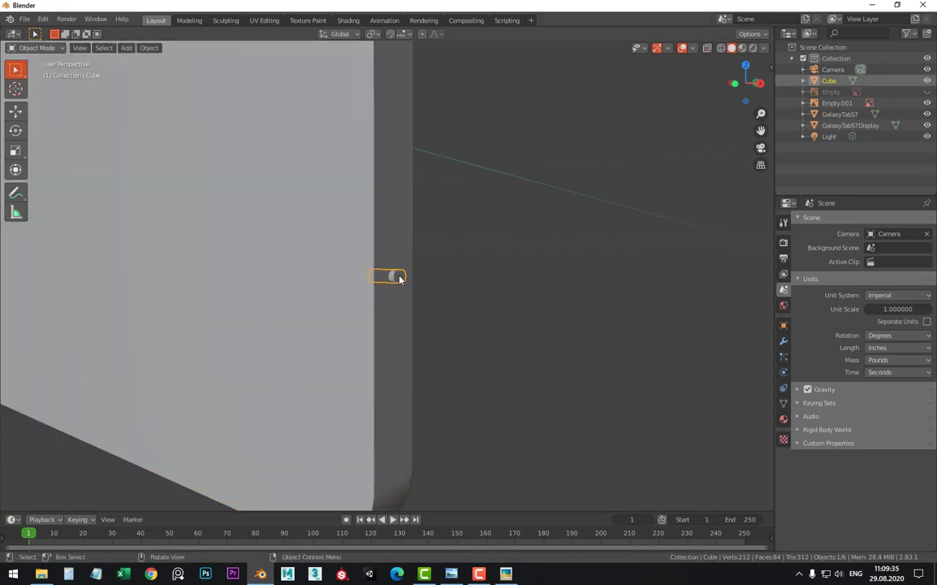
Add an Array modifier to the pill with relative offset X 0 and Z 1.000
left_click(783, 342)
left_click(837, 221)
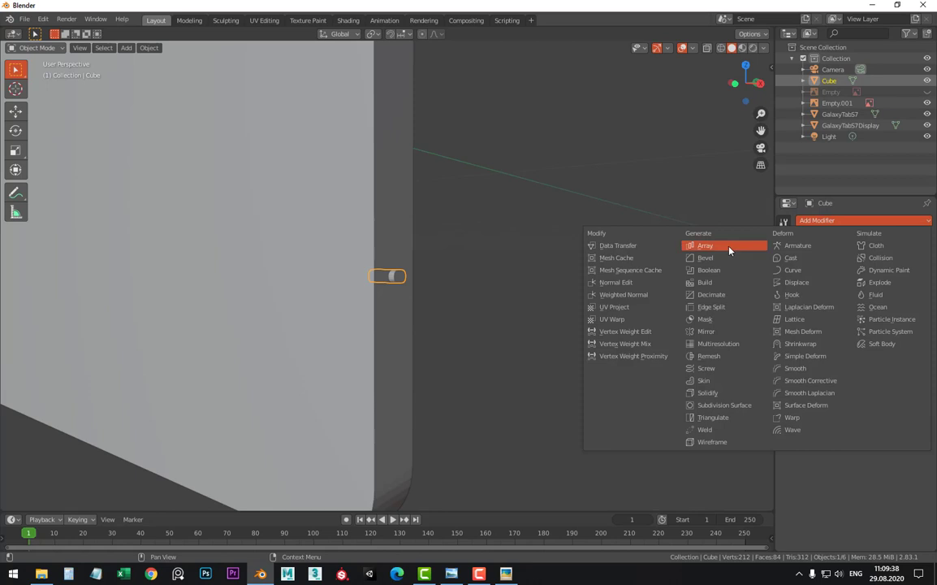
left_click(730, 248)
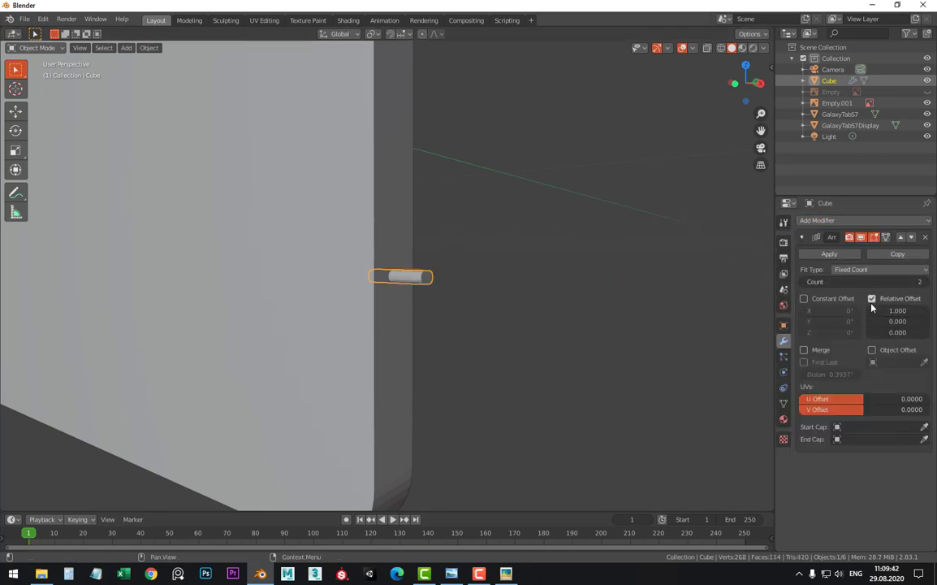
left_click(886, 310)
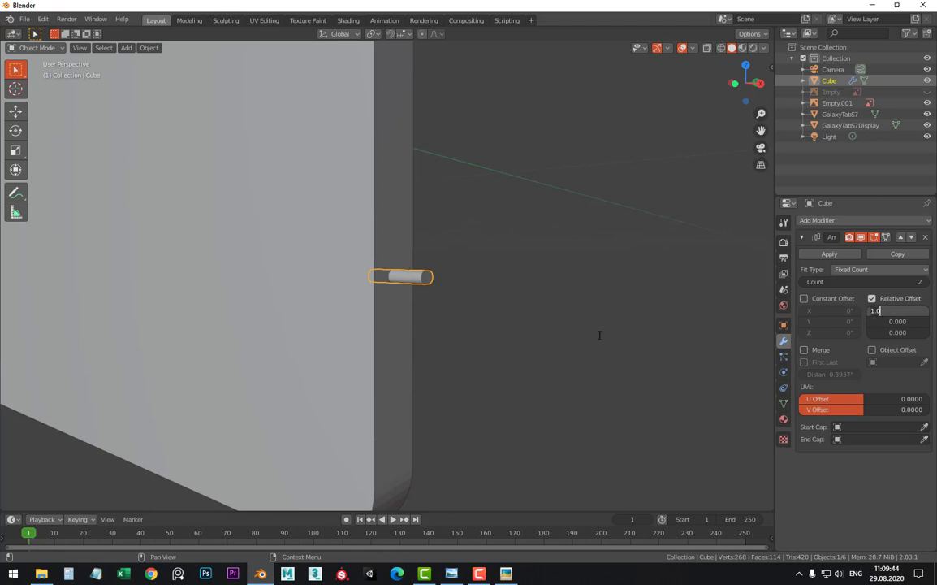
type("0")
key("Return")
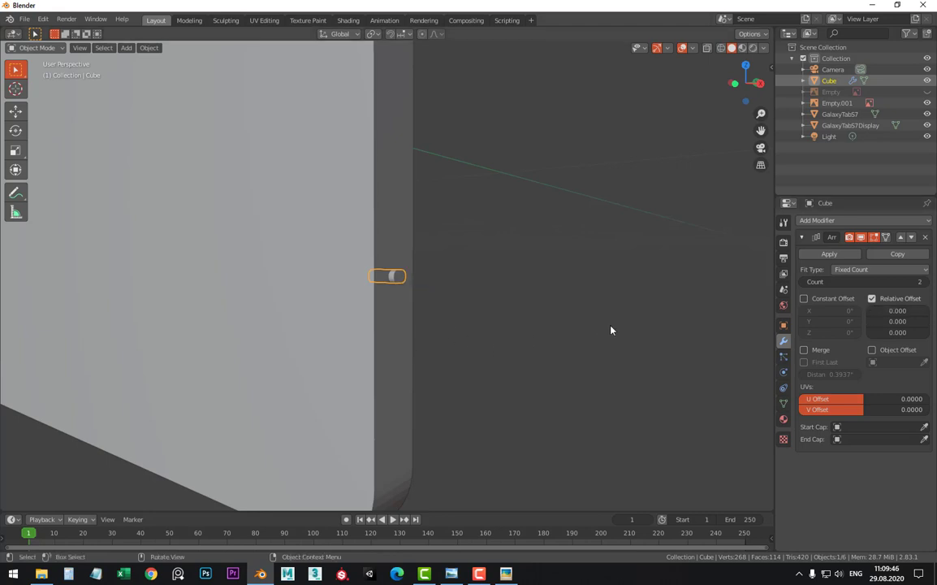
left_click(894, 332)
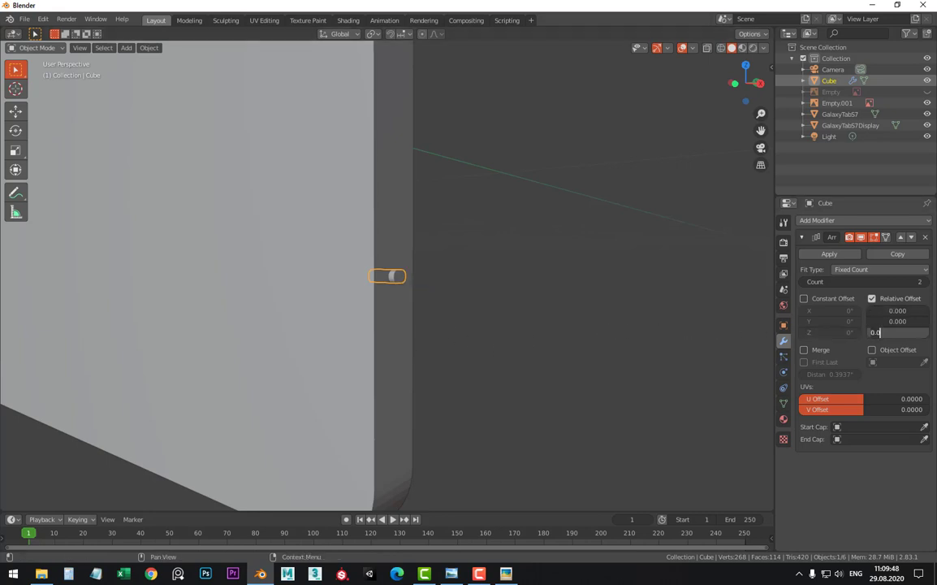
type("1")
key("Return")
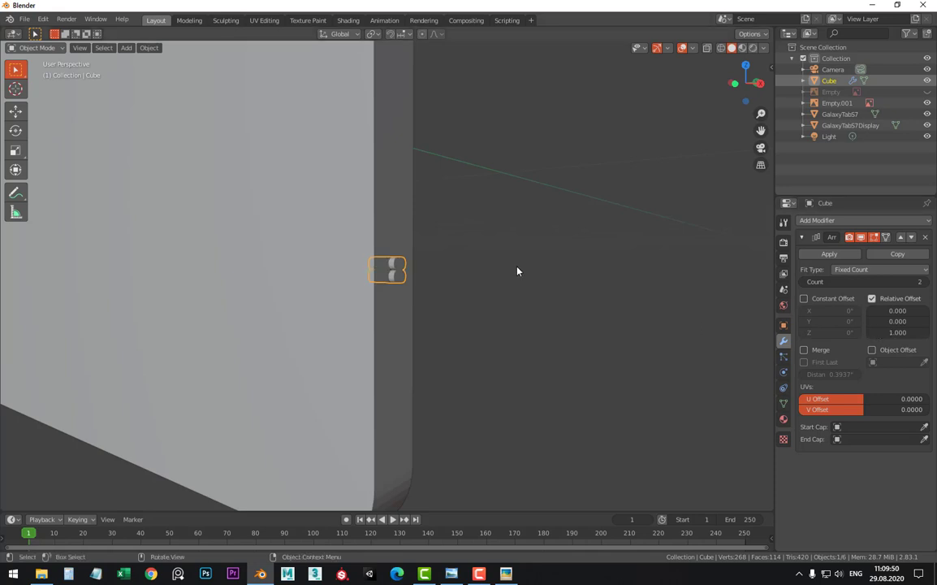
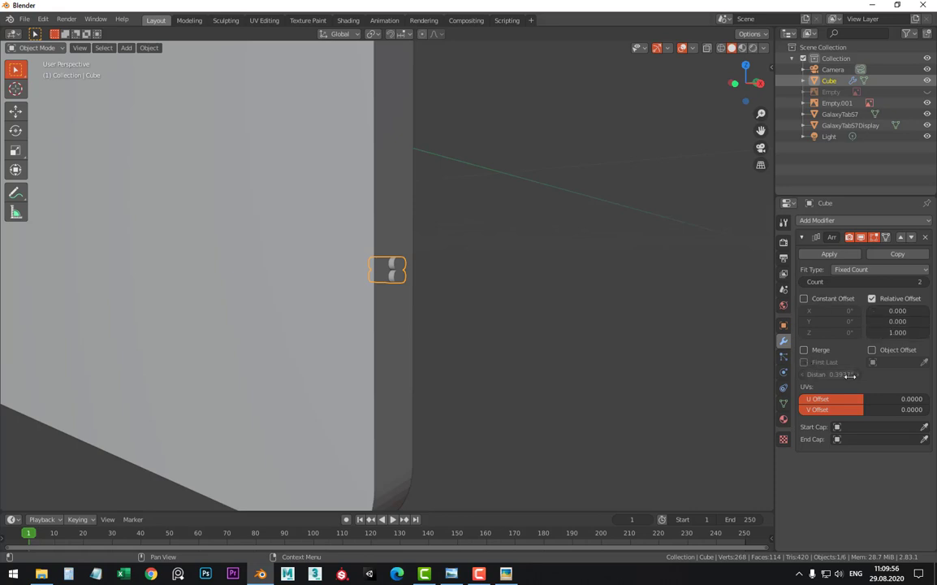
Try array Z relative offsets of -1, -1.4 and -1.36 against the reference holes in right view
left_click(897, 332)
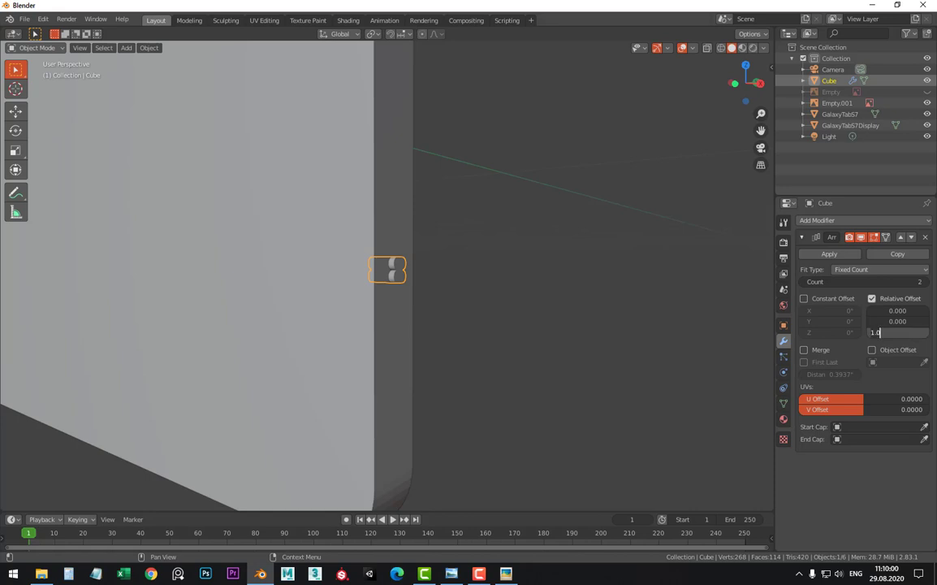
key("BackSpace")
key("BackSpace")
key("BackSpace")
key("Return")
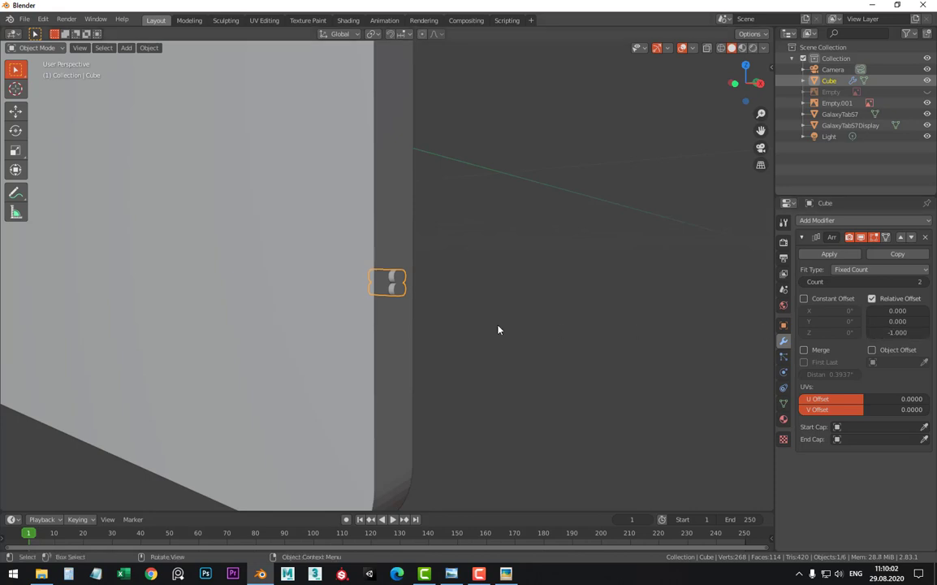
key("KP_3")
scroll(358, 272, "up", 4)
scroll(371, 264, "up", 4)
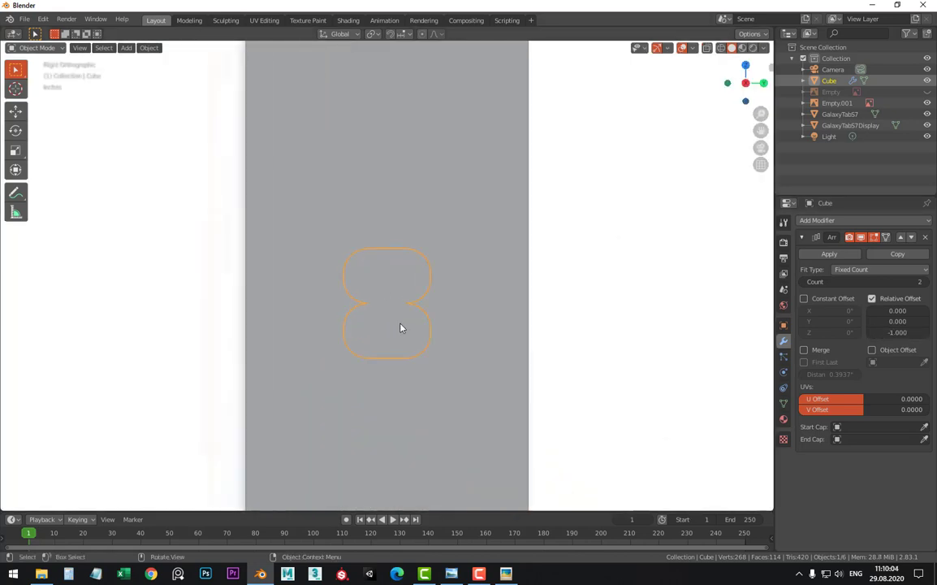
middle_click_drag(402, 327, 406, 248, "shift")
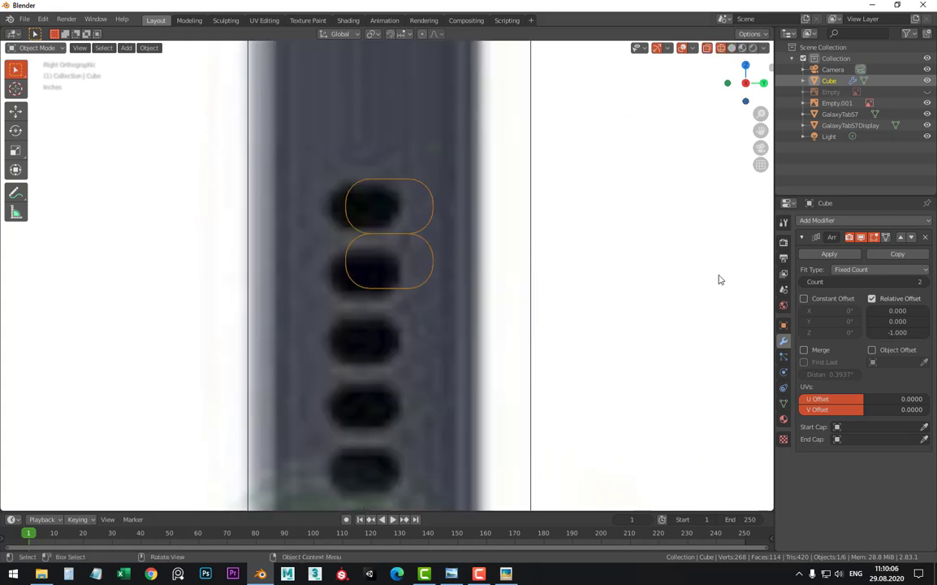
left_click(881, 332)
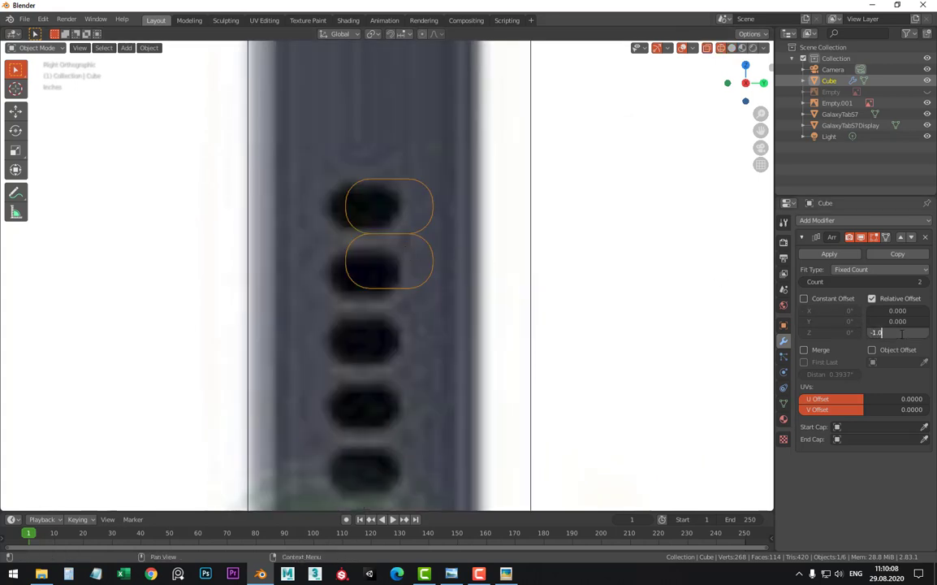
type("-1.4")
key("Return")
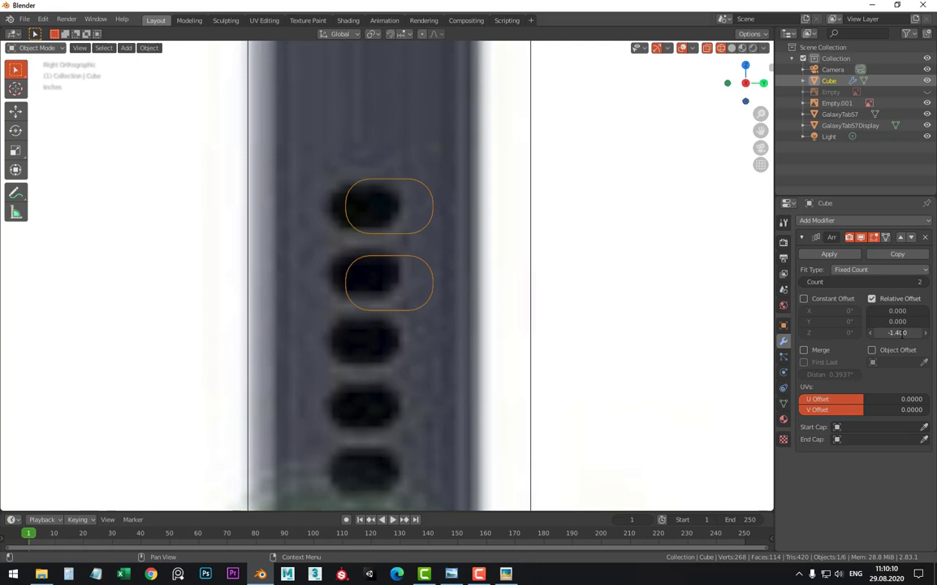
left_click(903, 332)
type("6")
key("Return")
Refine the Z relative offset through -1.28 and -1.2, settling on -1.24
left_click(904, 333)
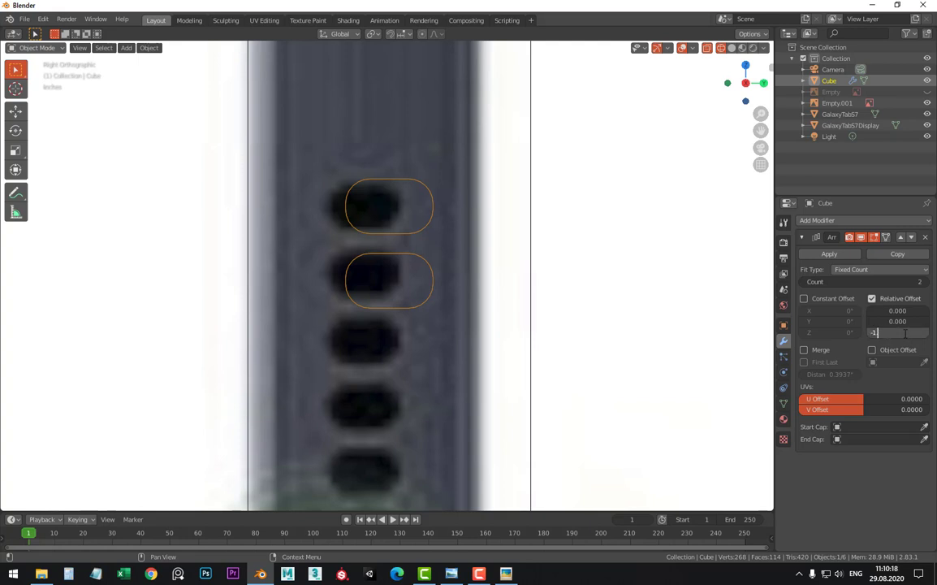
type(".28")
key("Return")
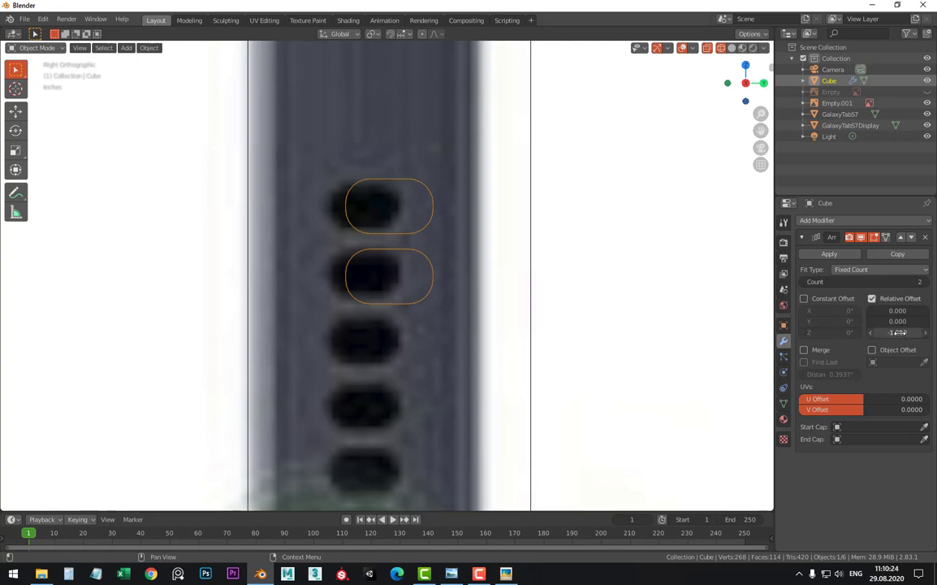
left_click(898, 333)
type("-1.2")
key("Return")
left_click(902, 333)
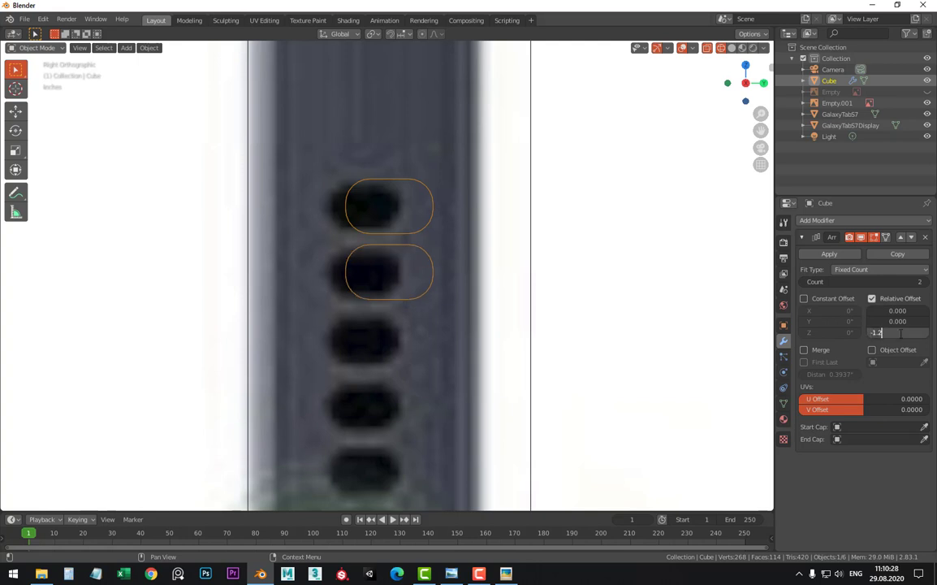
type("4")
key("Return")
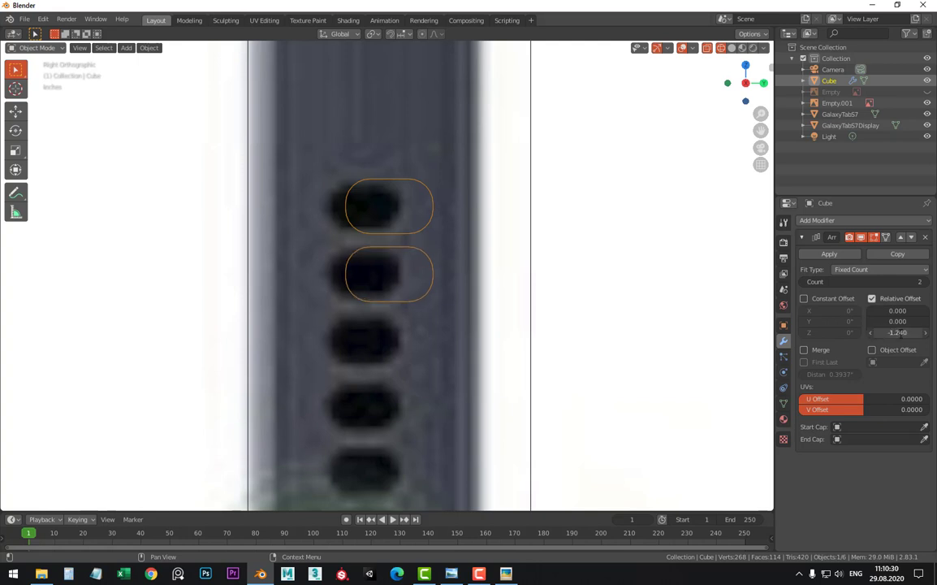
Set the Array modifier Count to 9 for nine speaker holes
left_click(914, 281)
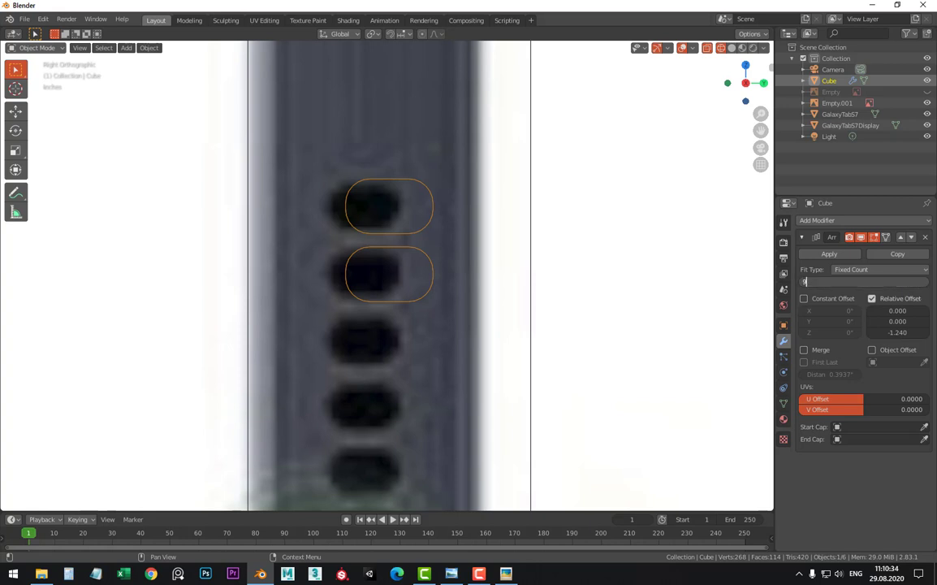
type("9")
key("Return")
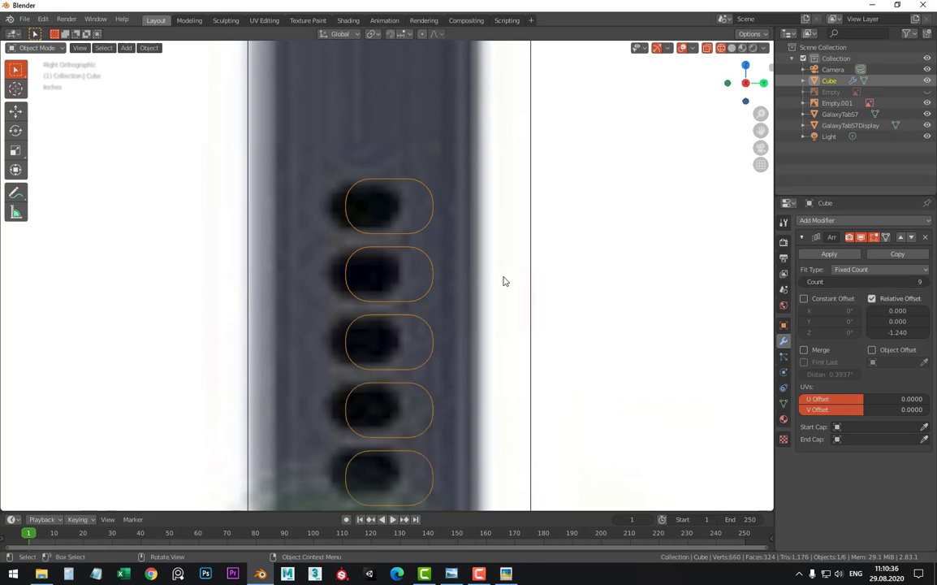
scroll(433, 420, "down", 5)
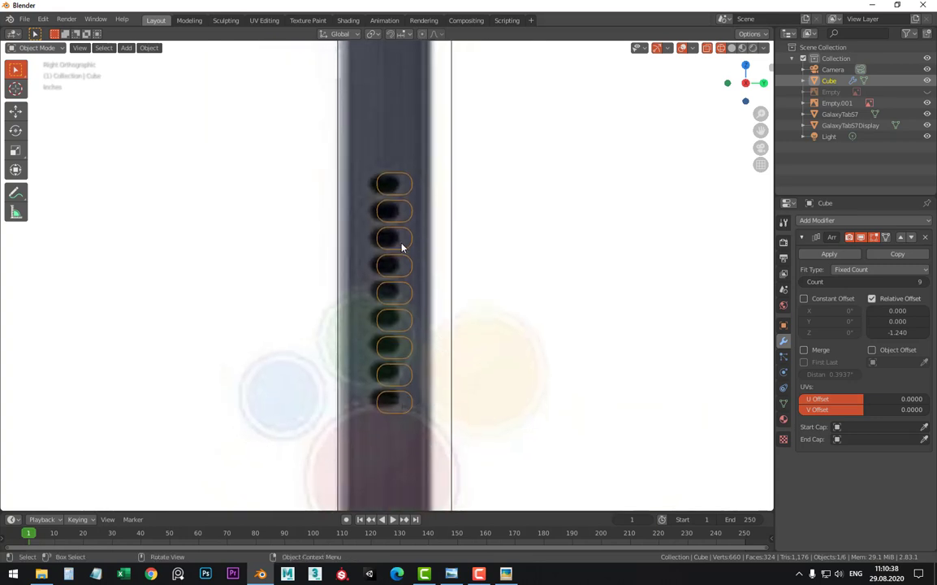
Hide the reference image empty Empty.001
key("grave")
left_click(439, 345)
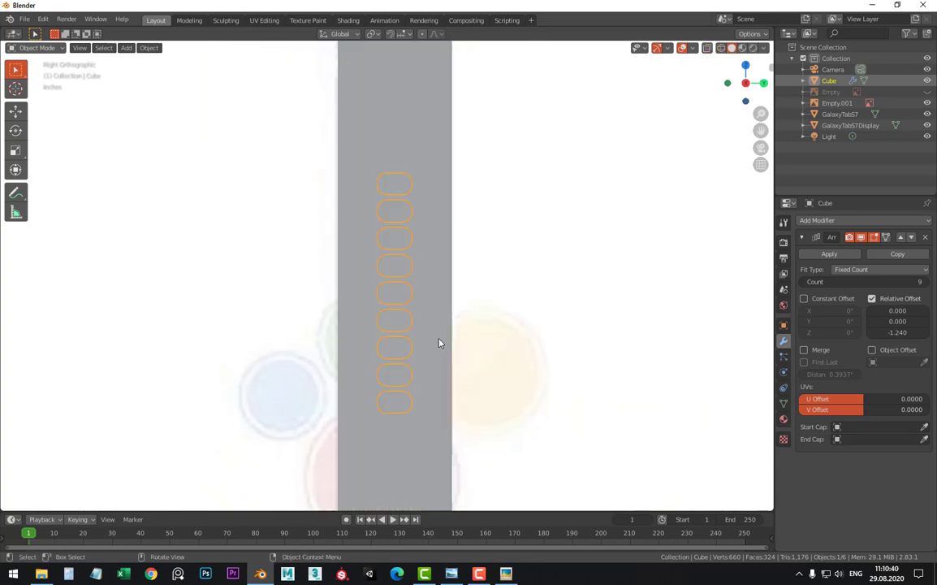
middle_click_drag(439, 345, 458, 317)
left_click(481, 338)
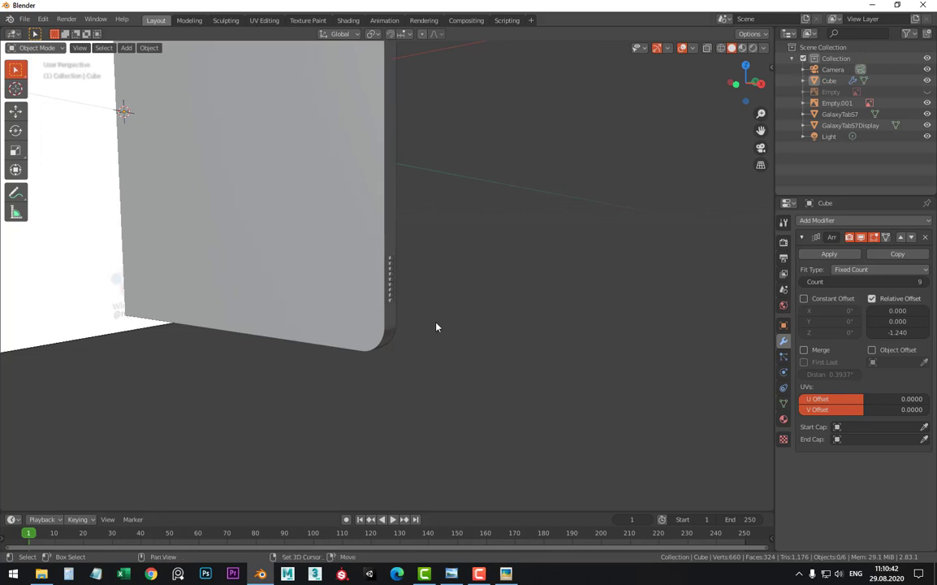
scroll(454, 287, "up", 1)
left_click(126, 257)
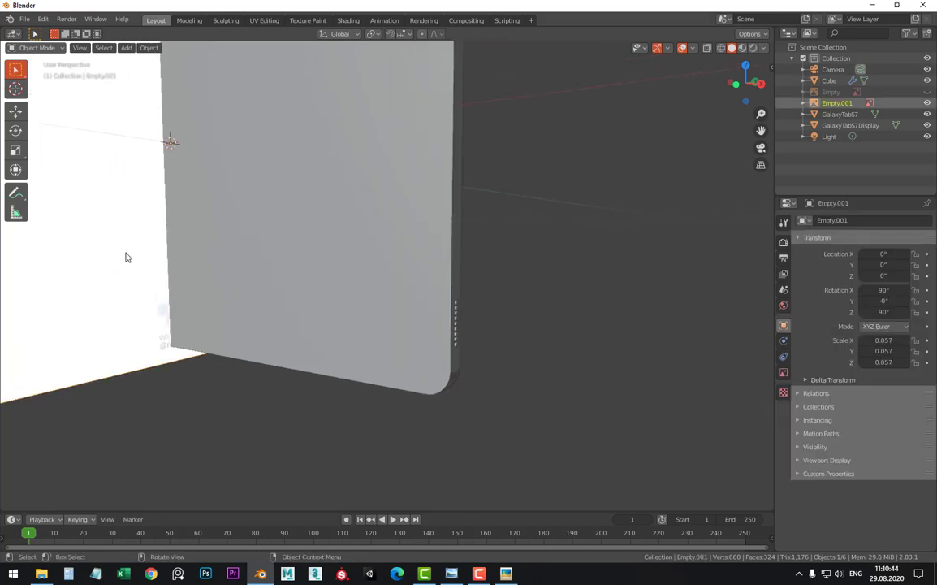
key("KP_1")
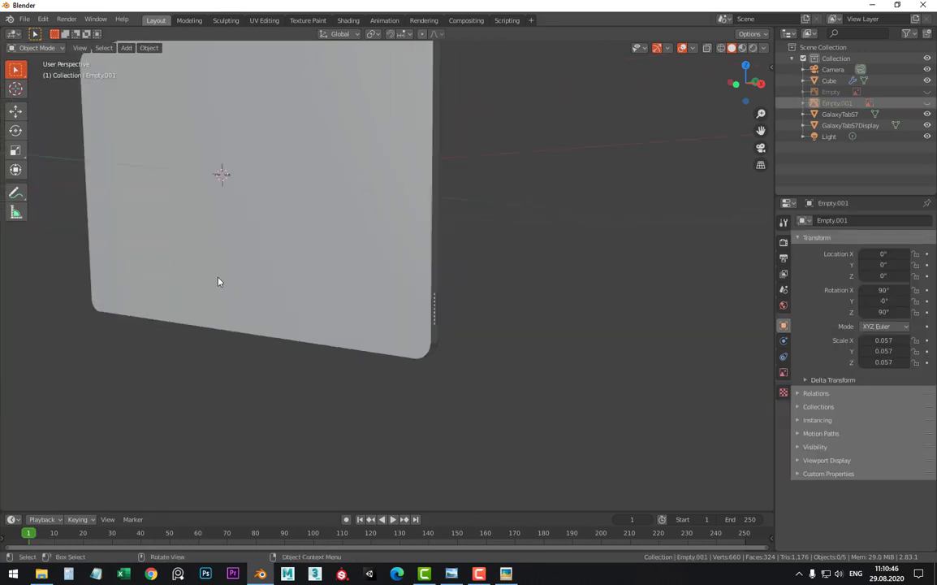
key("h")
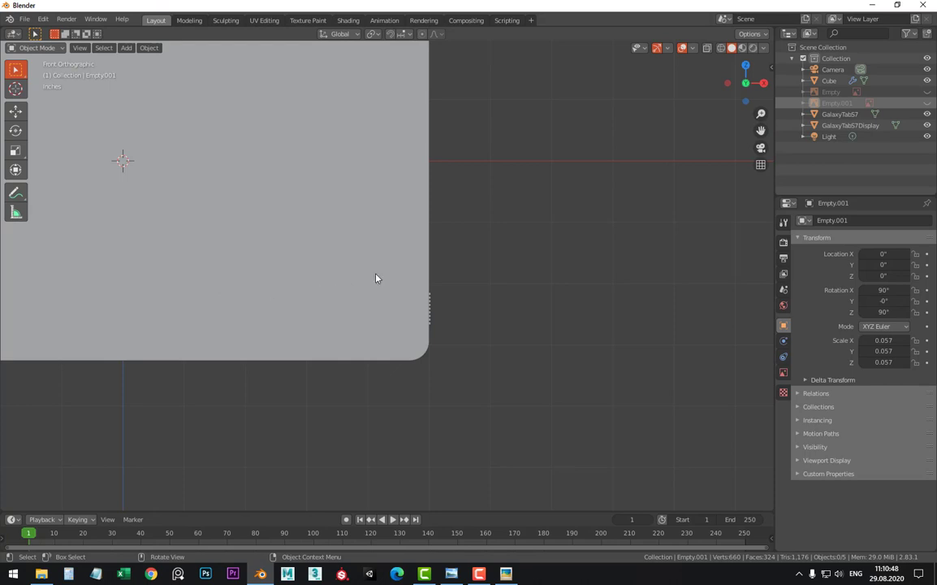
Select the capsule array and frame it in the view
left_click(434, 308)
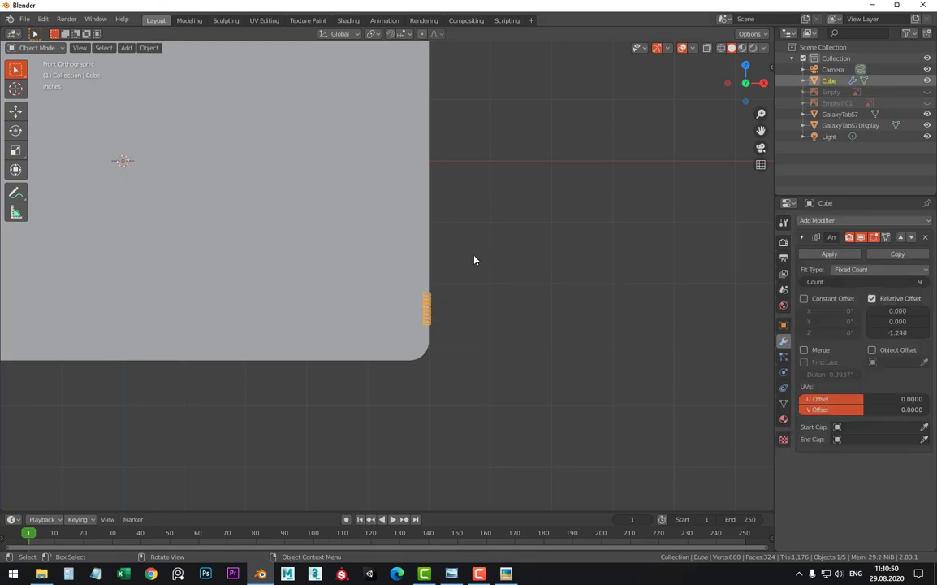
key("KP_Decimal")
mouse_move(473, 259)
middle_mouse_down()
mouse_move(427, 195)
mouse_move(404, 189)
middle_mouse_up()
Inspect the capsule mesh in Edit Mode, cancelling a trial edge move
scroll(408, 201, "up", 2)
key("Tab")
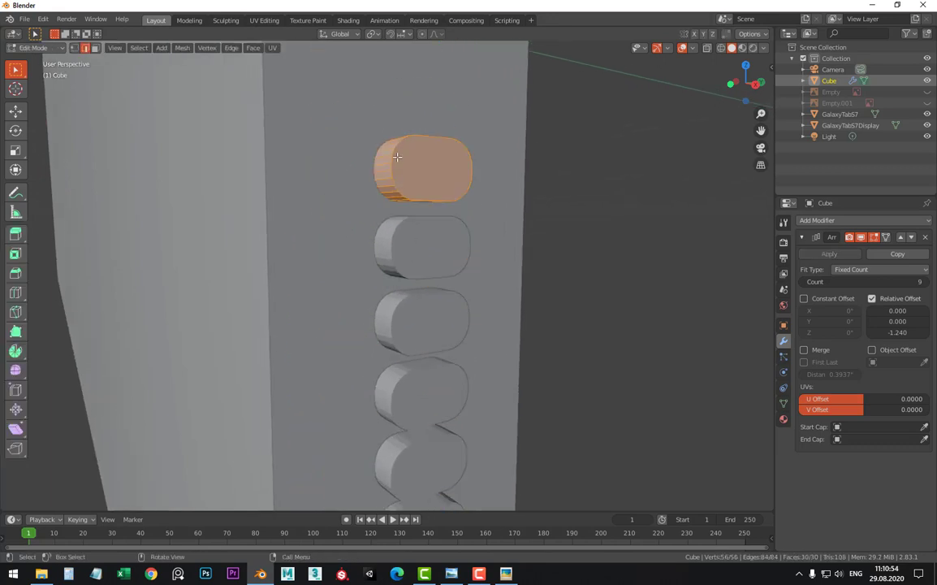
left_click(391, 157)
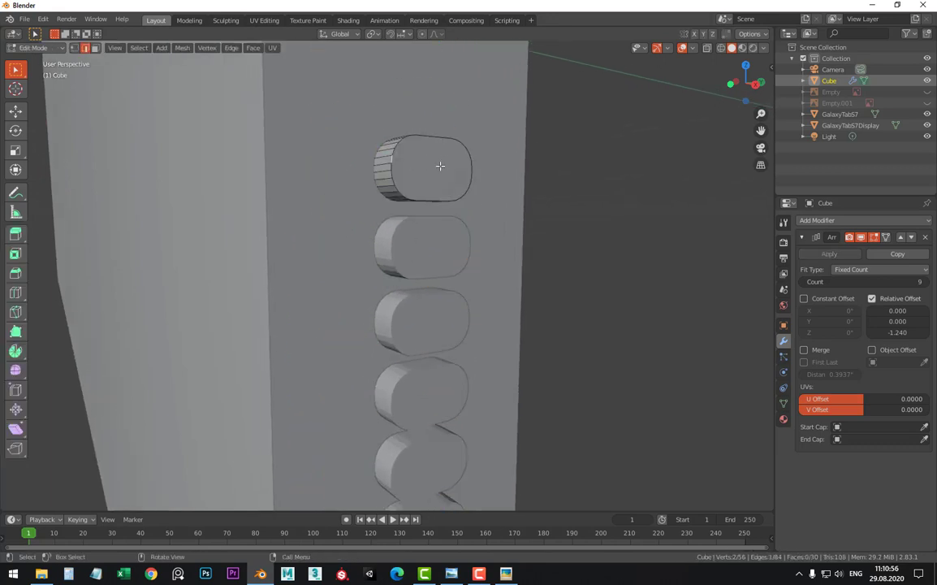
key("g")
key("Escape")
middle_click_drag(385, 166, 420, 191)
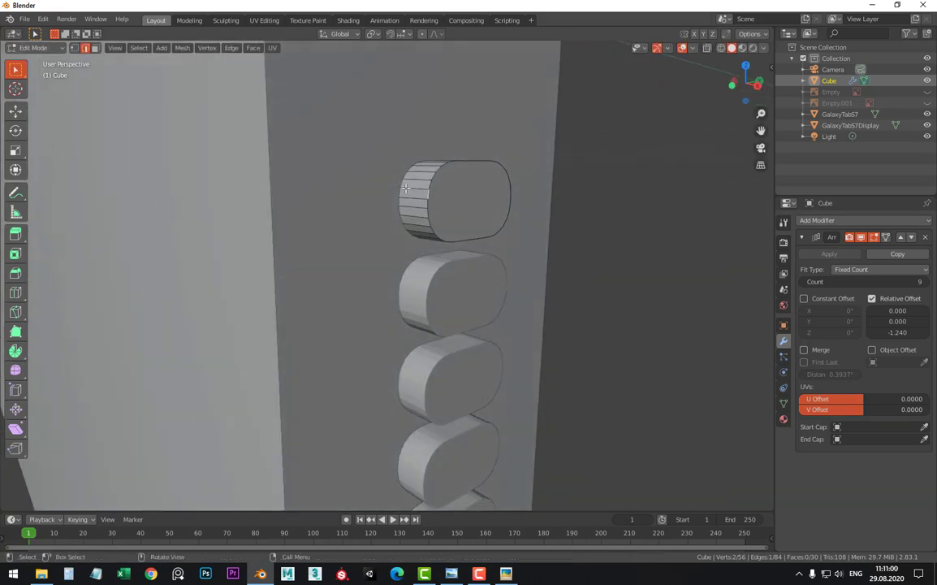
key("Tab")
Shade the capsules smooth and enable Auto Smooth at 30° under Normals
right_click(425, 193)
left_click(424, 192)
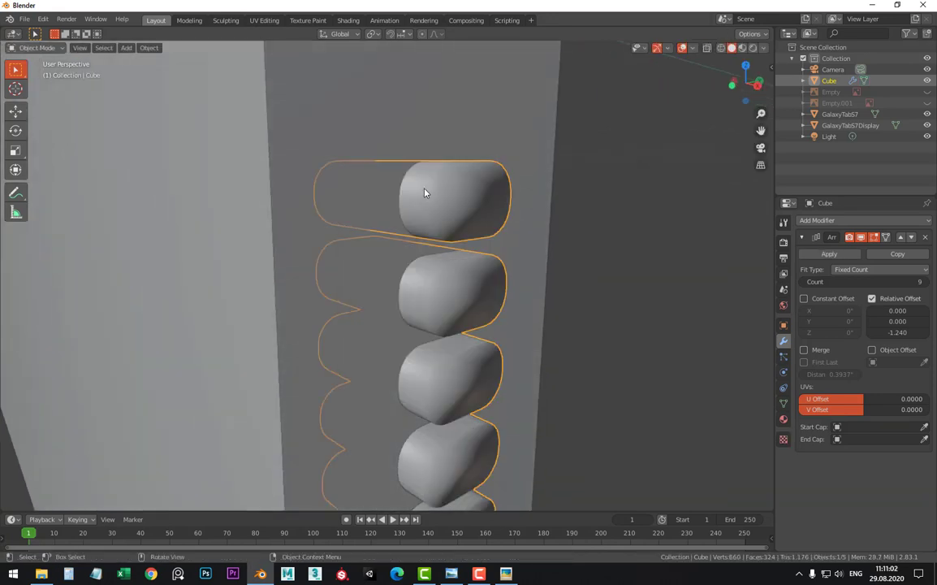
left_click(784, 403)
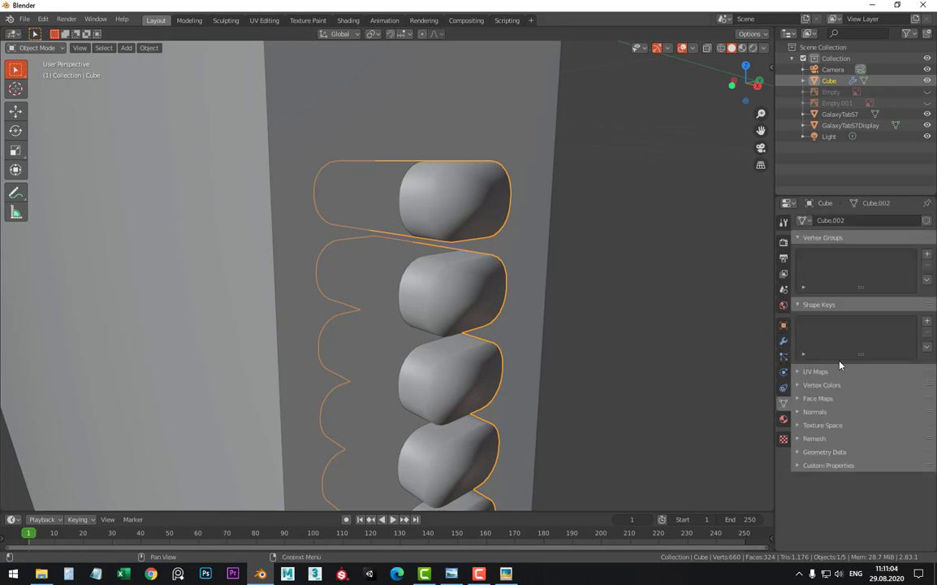
left_click(809, 412)
left_click(816, 425)
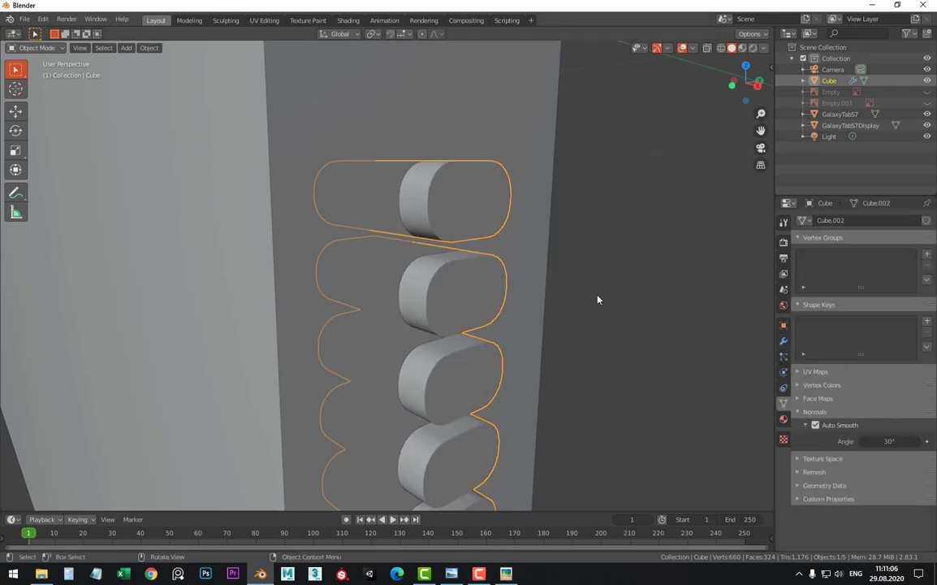
Deselect the array and view the tablet from the front
left_click(618, 242)
key("z")
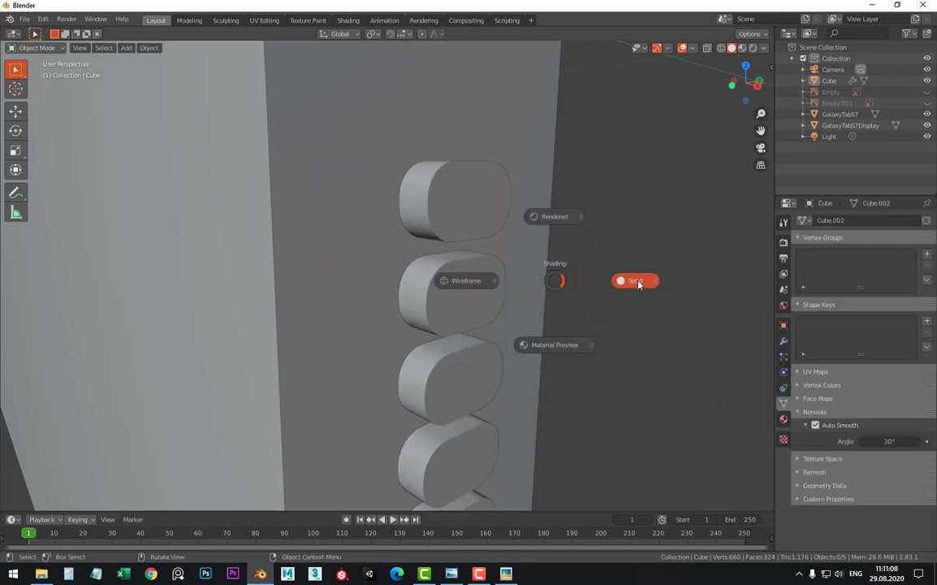
scroll(480, 237, "down", 3)
mouse_move(480, 237)
middle_mouse_down()
mouse_move(465, 234)
mouse_move(418, 318)
mouse_move(429, 188)
mouse_move(458, 224)
mouse_move(424, 221)
mouse_move(416, 259)
middle_mouse_up()
key("KP_1")
scroll(425, 224, "down", 10)
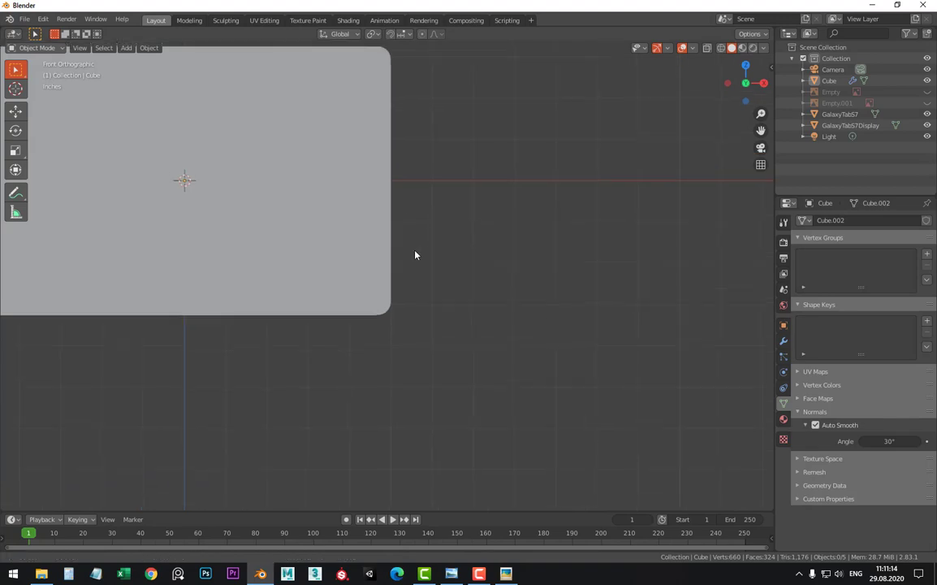
key("shift+z")
key("alt+Tab")
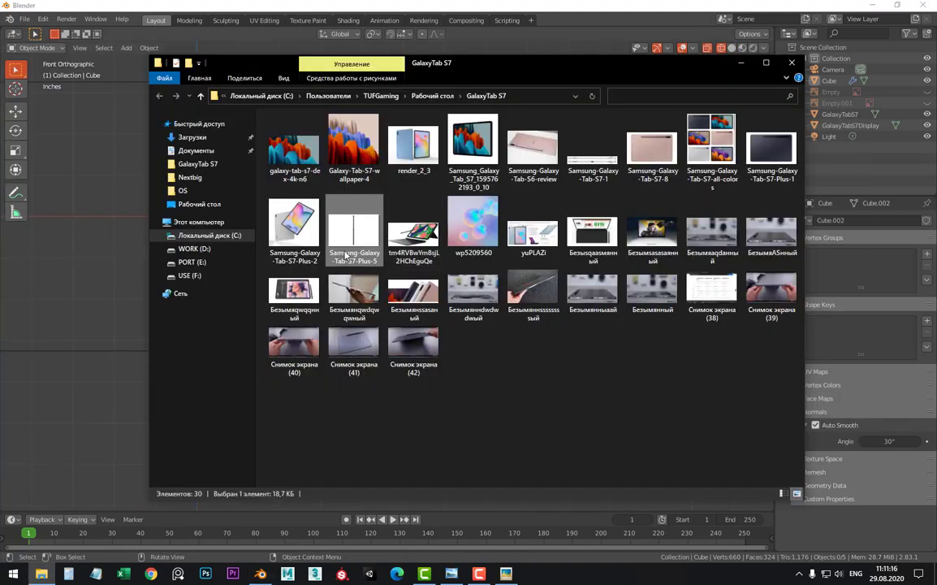
double_click(341, 281)
scroll(450, 272, "down", 3)
scroll(450, 272, "down", 3)
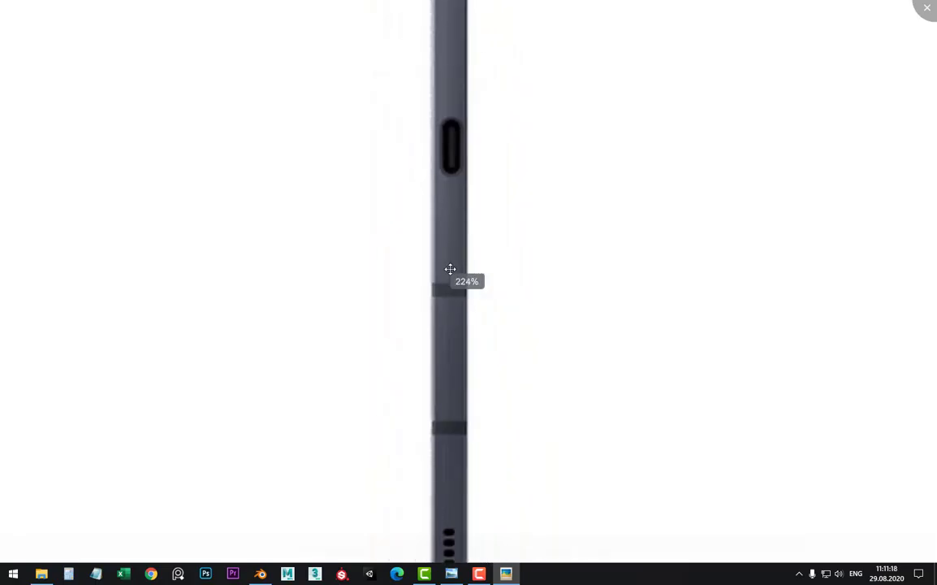
scroll(447, 307, "down", 2)
key("Escape")
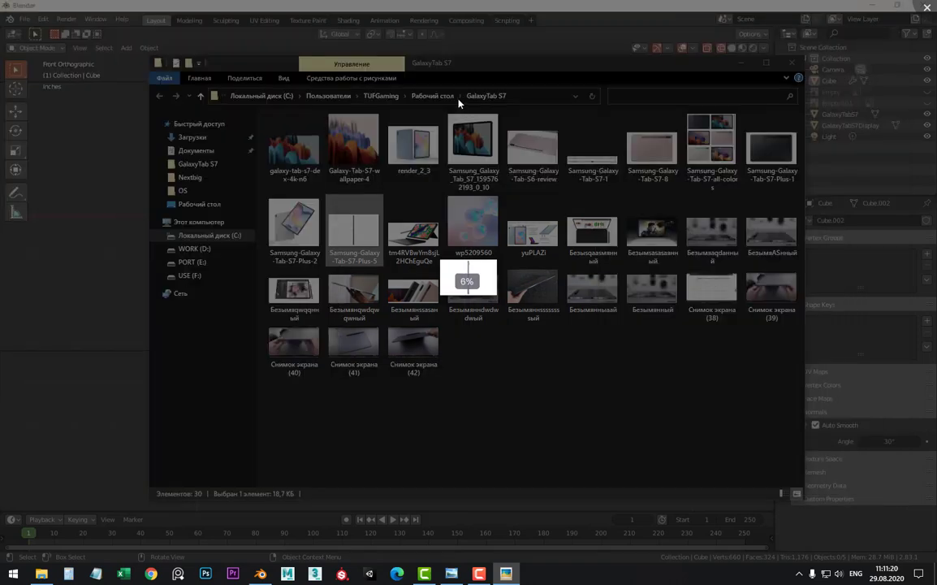
key("alt+Tab")
scroll(422, 245, "up", 2)
middle_click_drag(422, 245, 433, 295)
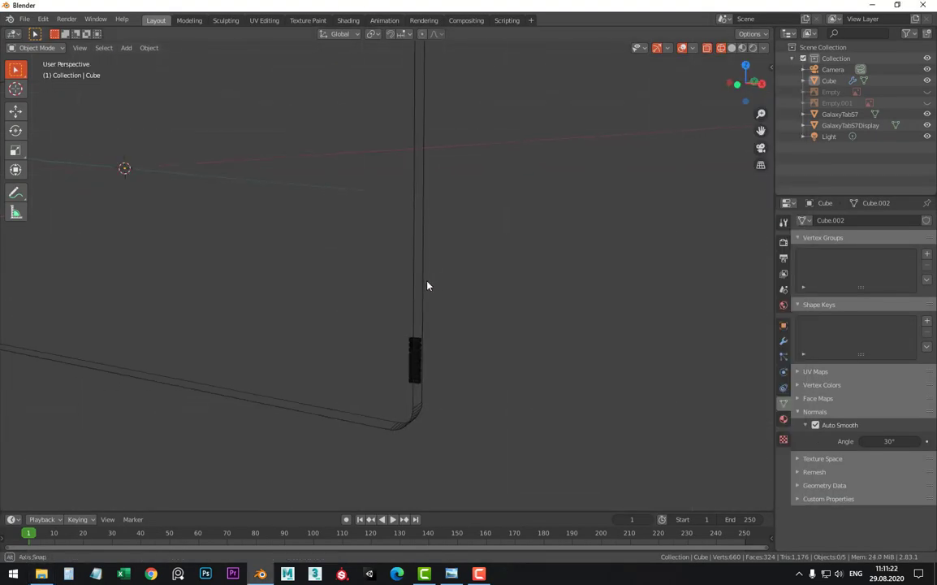
Add a Mirror modifier to the edge slot object
key("shift+z")
left_click(417, 358)
scroll(484, 261, "down", 4)
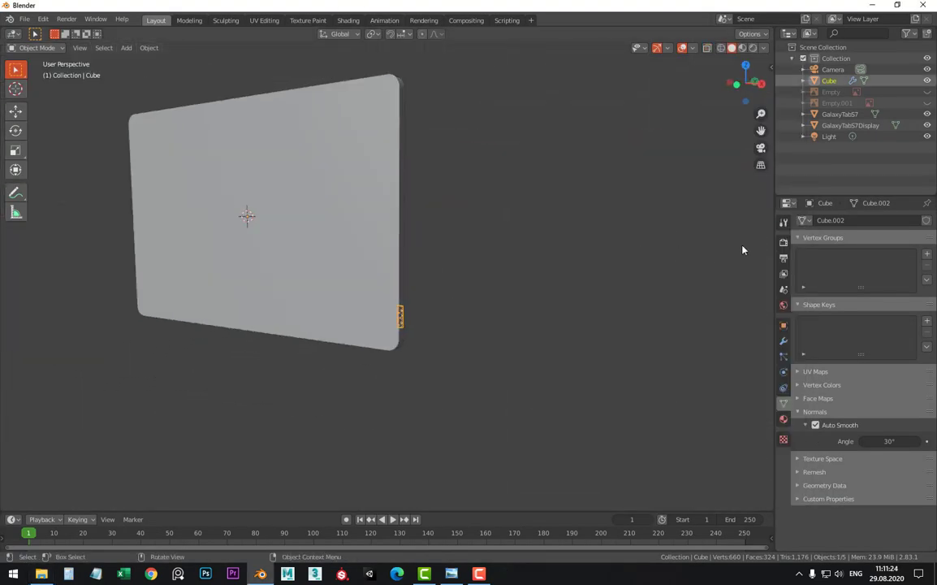
left_click(784, 341)
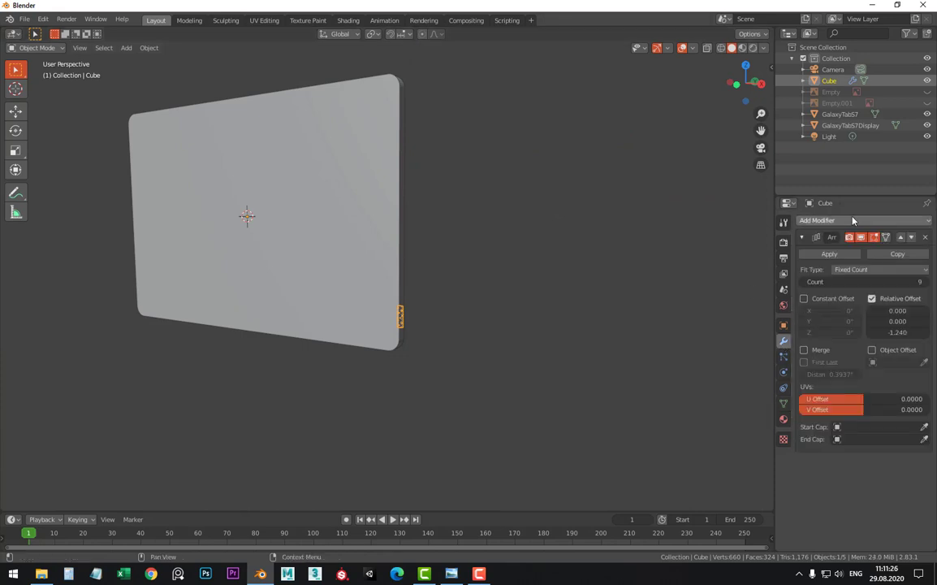
left_click(829, 220)
left_click(706, 332)
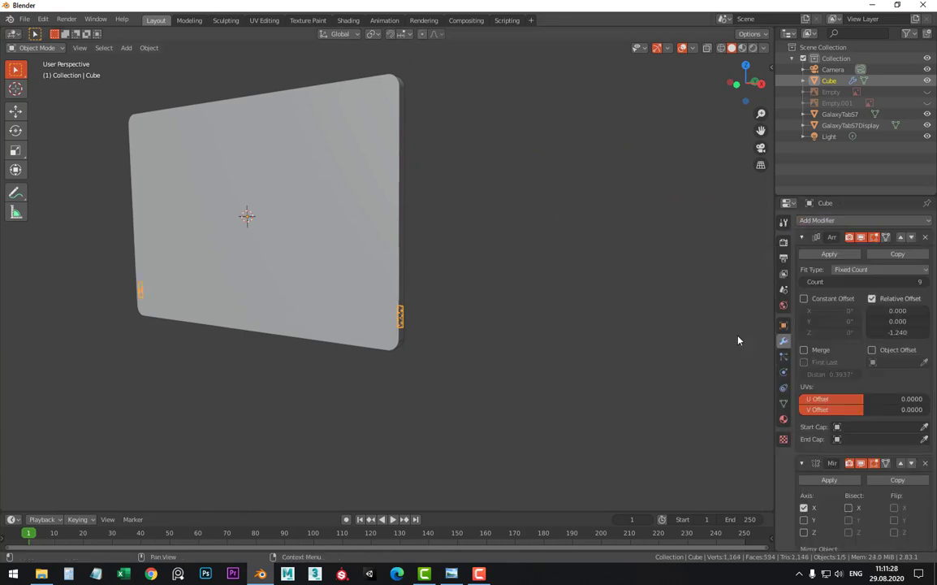
Collapse the Array panel and enable Z mirroring alongside X
mouse_move(738, 340)
middle_mouse_down()
mouse_move(152, 328)
mouse_move(475, 299)
mouse_move(438, 313)
mouse_move(419, 286)
middle_mouse_up()
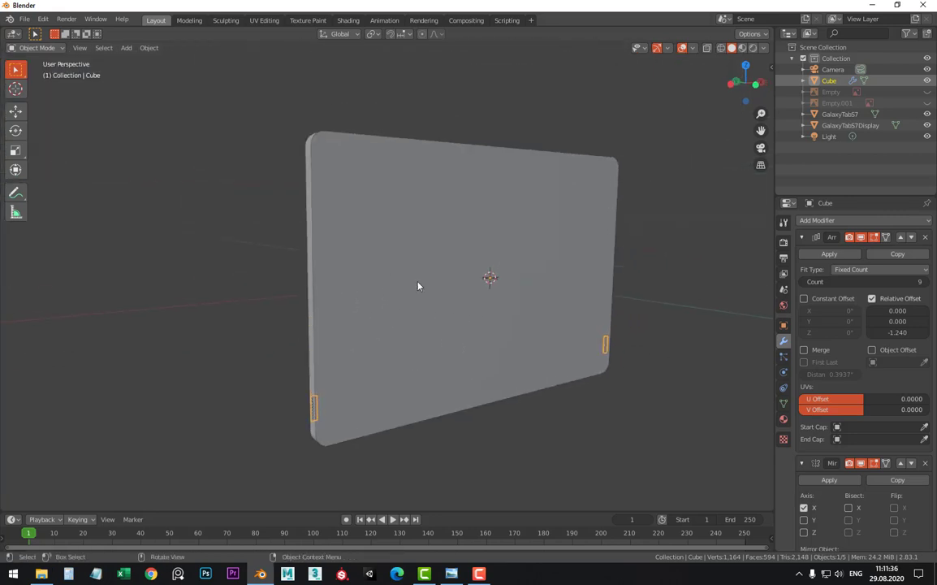
left_click(803, 239)
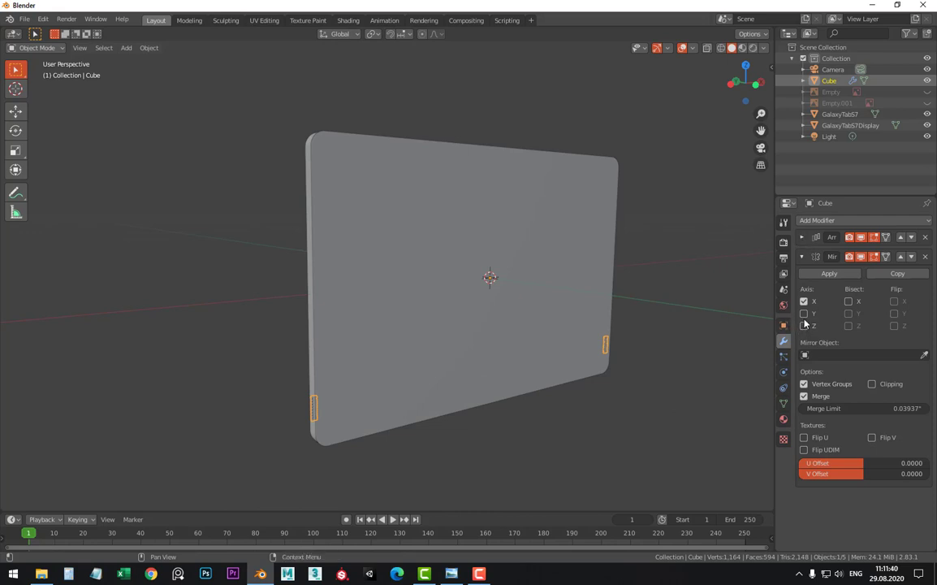
left_click(804, 325)
Orbit around the tablet to inspect the mirrored slots from several angles
mouse_move(313, 268)
middle_mouse_down()
mouse_move(583, 253)
mouse_move(495, 268)
mouse_move(472, 304)
mouse_move(483, 138)
mouse_move(428, 293)
mouse_move(487, 334)
middle_mouse_up()
mouse_move(584, 350)
middle_mouse_down()
mouse_move(552, 328)
mouse_move(544, 278)
middle_mouse_up()
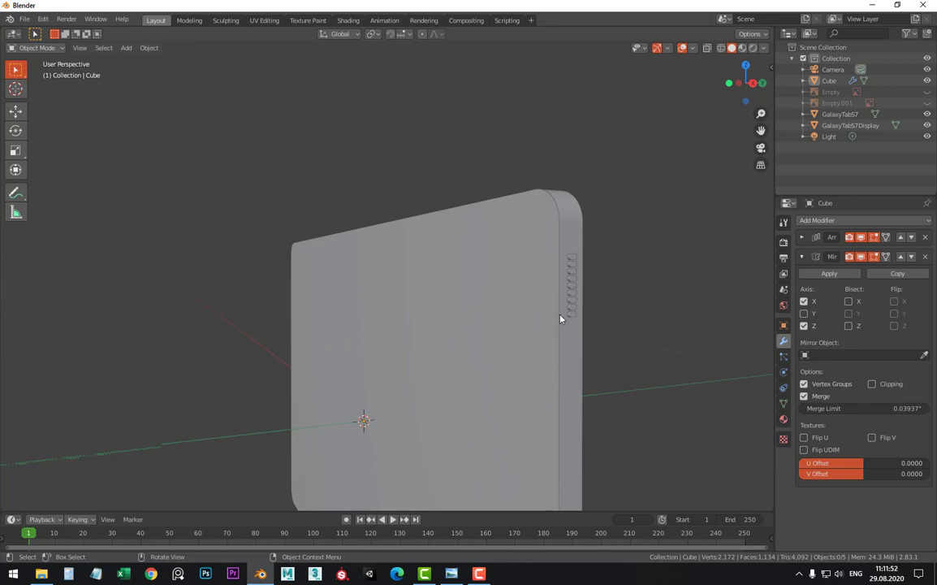
mouse_move(565, 380)
middle_mouse_down()
mouse_move(540, 434)
mouse_move(527, 365)
middle_mouse_up()
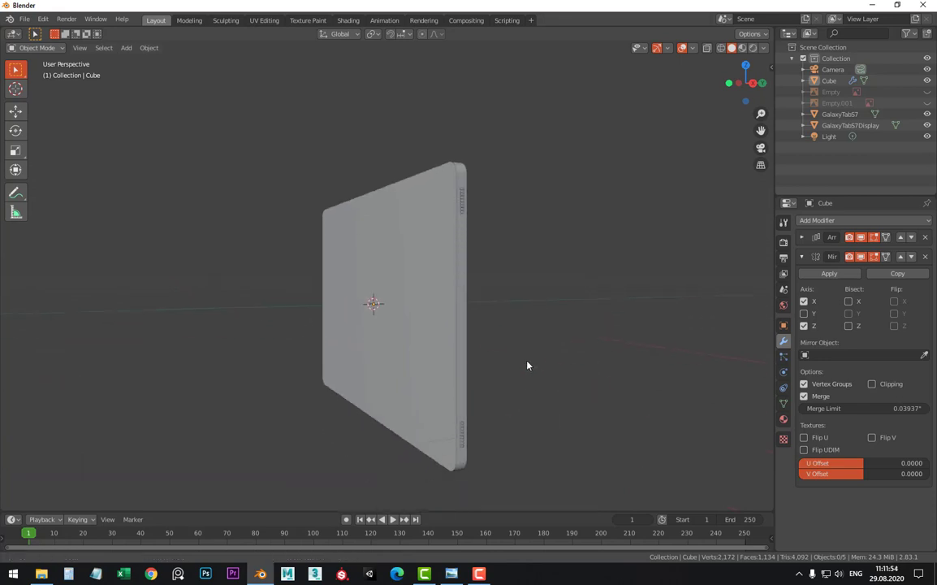
scroll(476, 336, "up", 1)
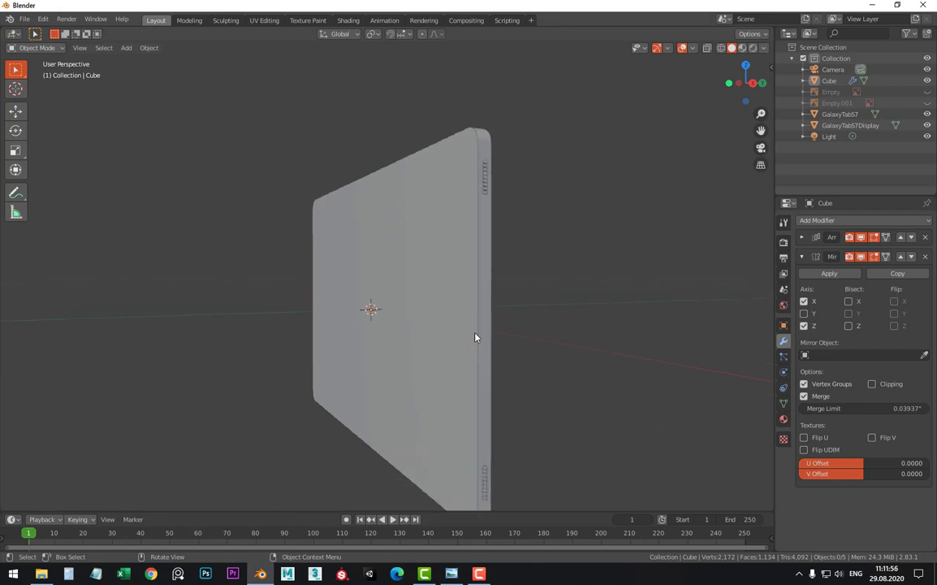
scroll(475, 337, "down", 3)
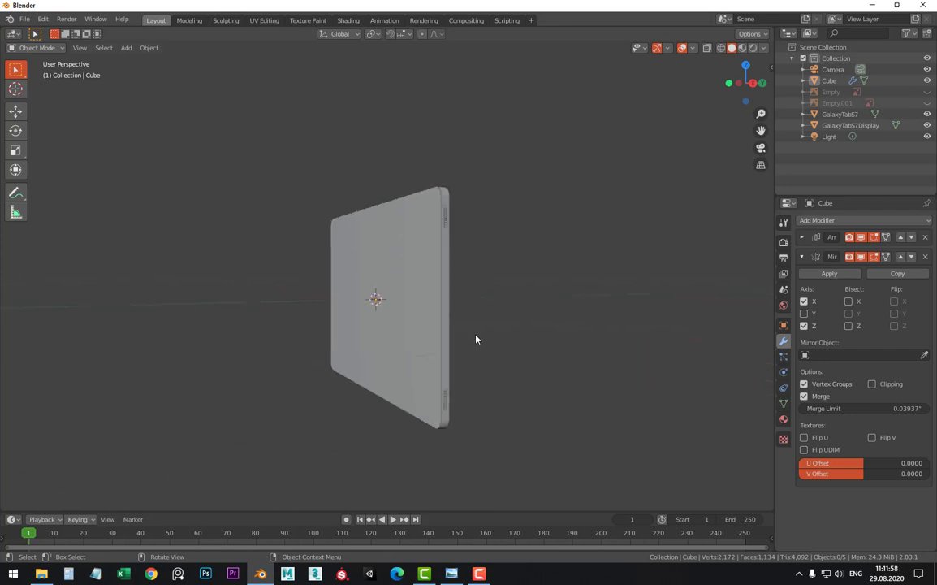
key("KP_1")
mouse_move(496, 339)
middle_mouse_down()
mouse_move(416, 328)
mouse_move(569, 324)
middle_mouse_up()
View a tablet reference photo, then close the viewer
key("alt+Tab")
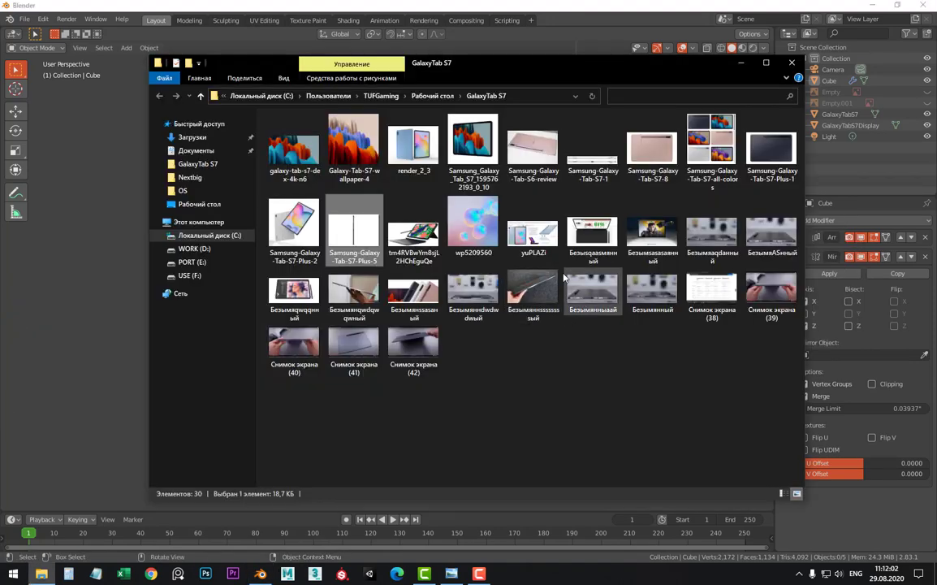
double_click(473, 146)
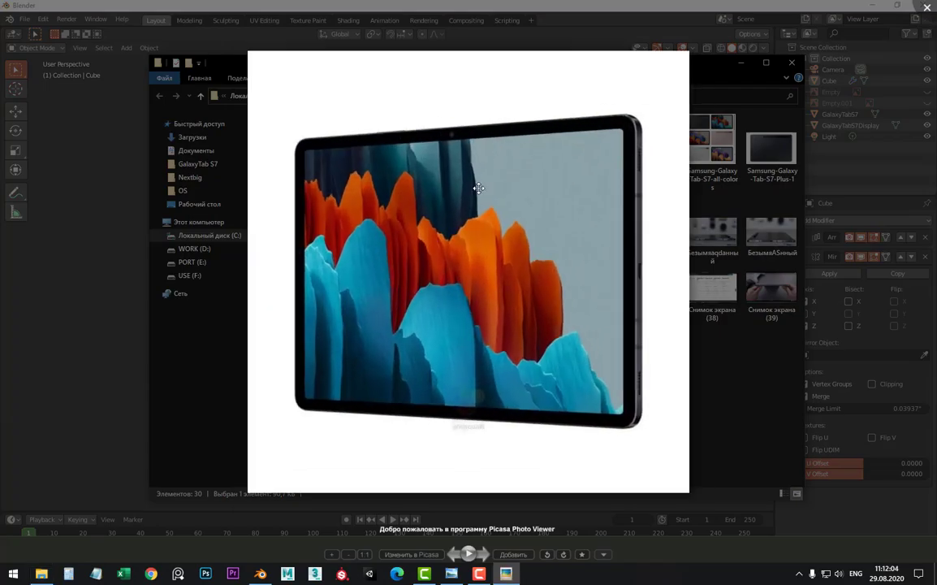
key("Escape")
Add a new cube mesh in the right side view
left_click(558, 4)
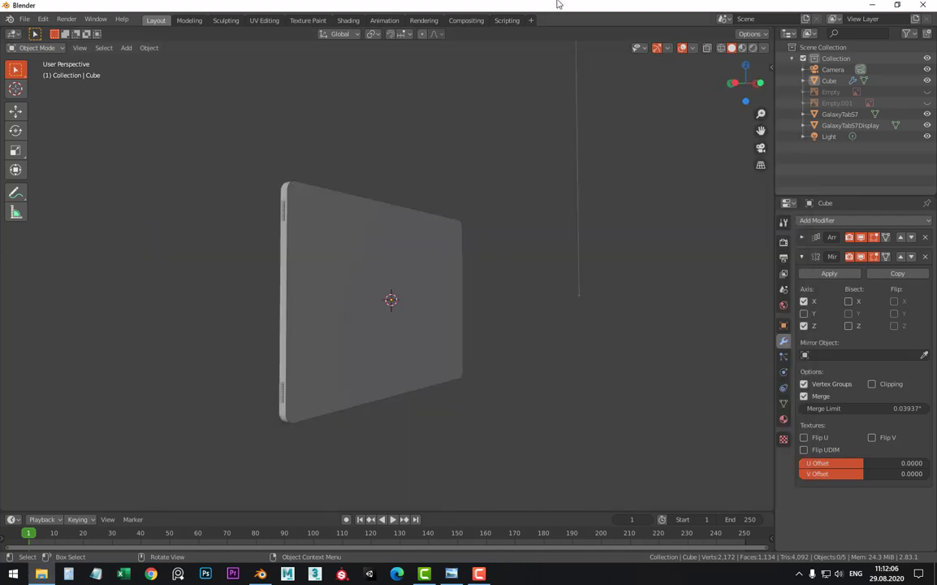
mouse_move(473, 288)
middle_mouse_down()
mouse_move(355, 292)
mouse_move(583, 299)
mouse_move(548, 291)
mouse_move(565, 268)
middle_mouse_up()
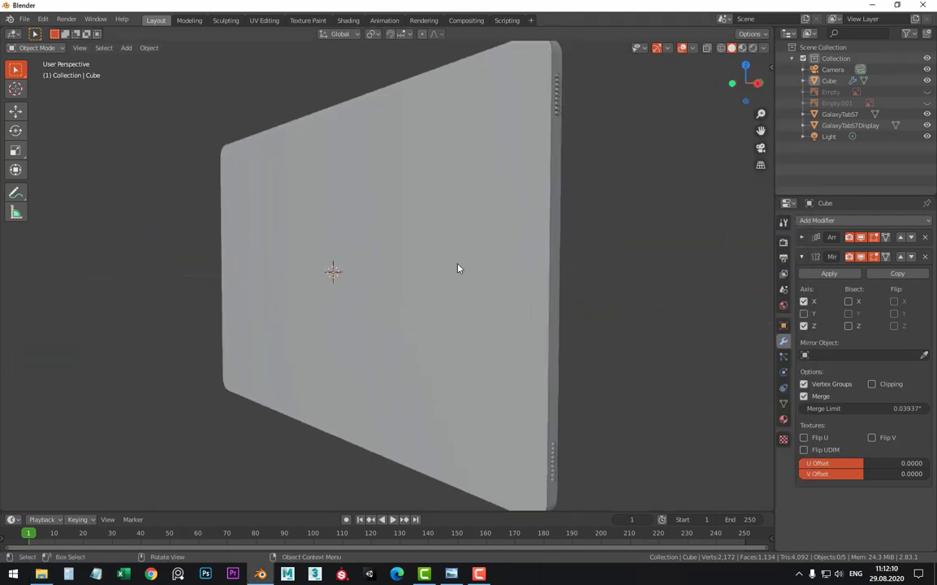
scroll(457, 268, "down", 3)
key("KP_3")
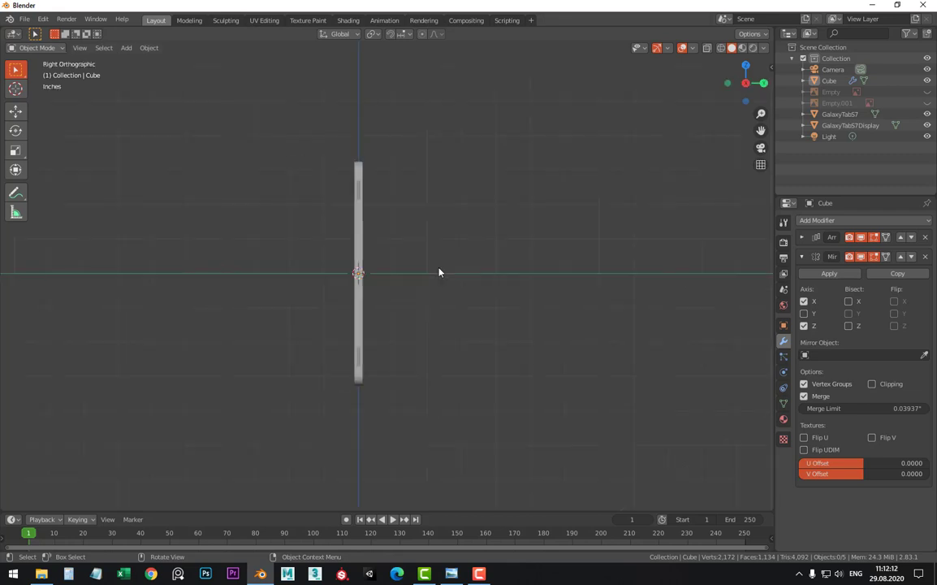
key("shift+a")
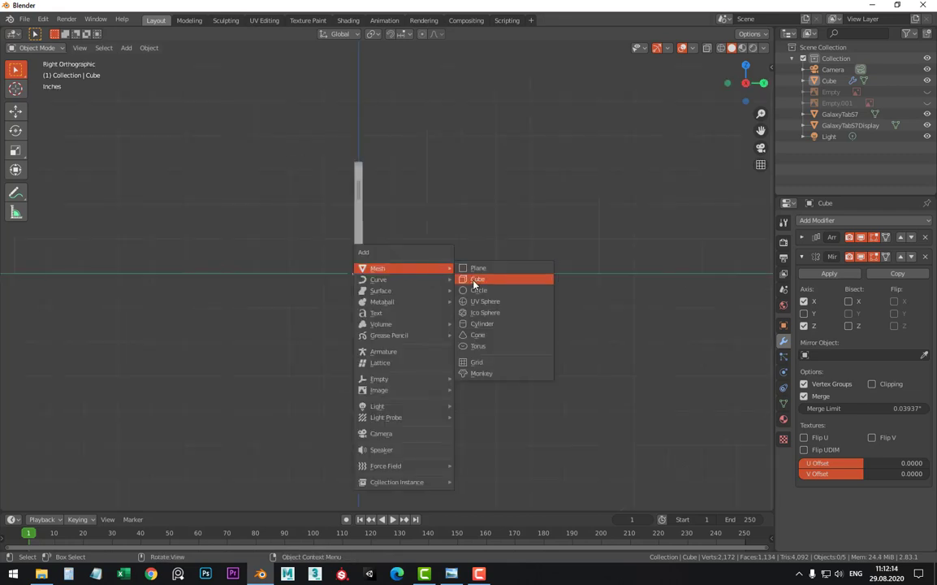
left_click(486, 279)
Scale Cube.001 down twice in Edit Mode into a small block
scroll(530, 203, "down", 4)
scroll(580, 178, "down", 5)
key("Tab")
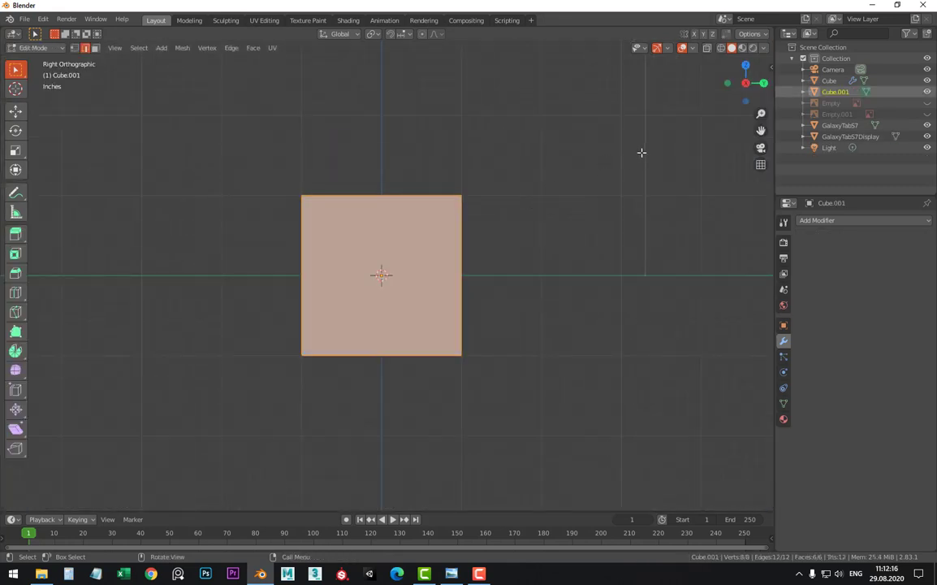
key("s")
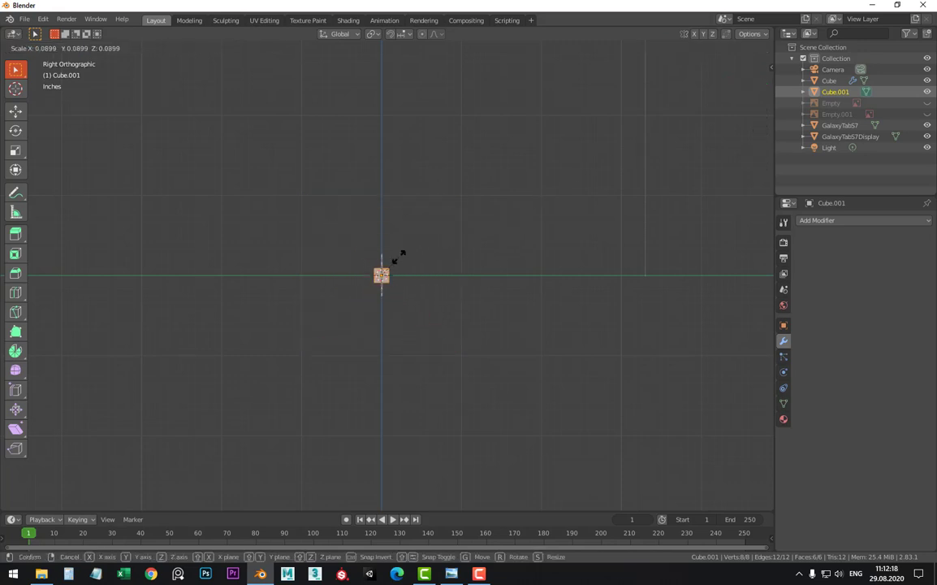
left_click(390, 269)
key("KP_Decimal")
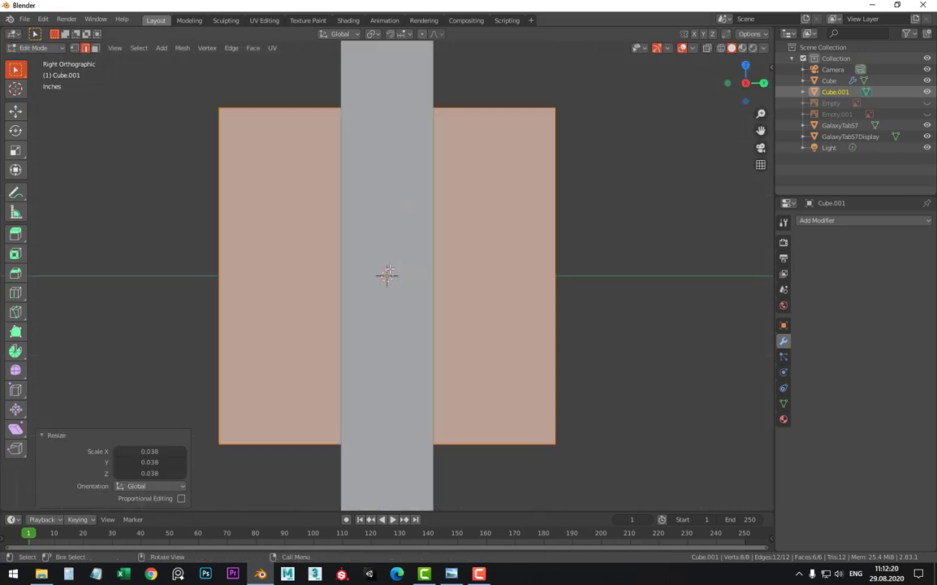
key("s")
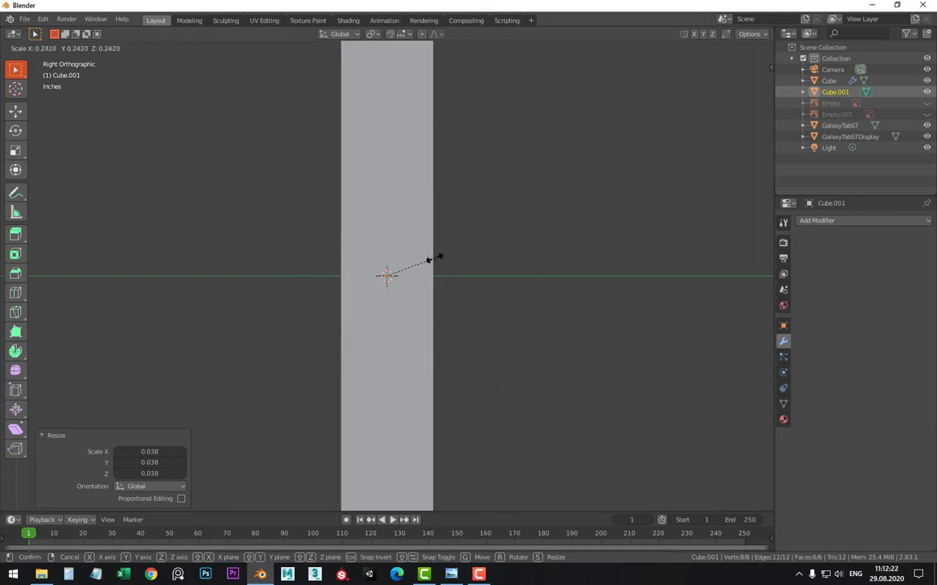
left_click(427, 261)
scroll(427, 261, "down", 2)
scroll(430, 272, "down", 1)
key("Tab")
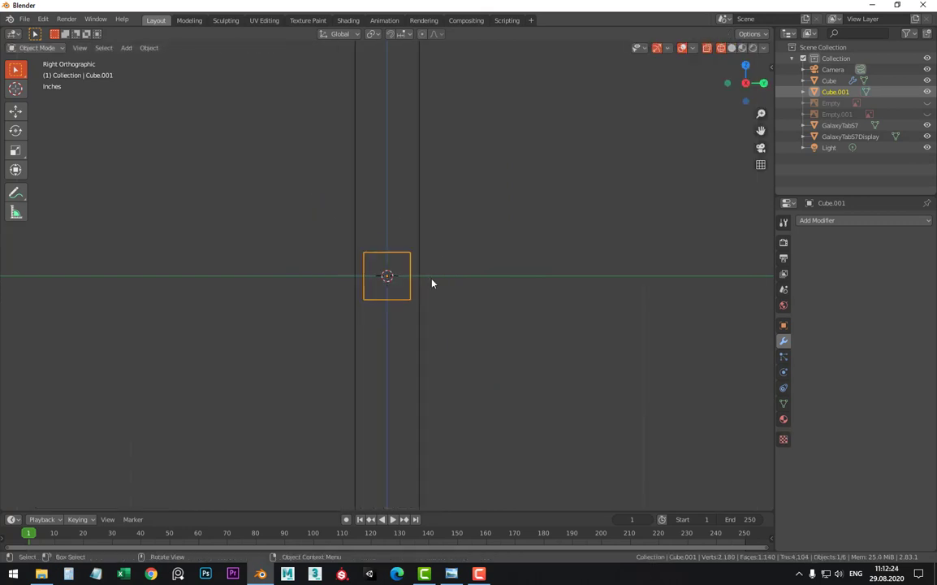
Unhide Empty.001 in the Outliner and rename it RightSide
left_click(928, 114)
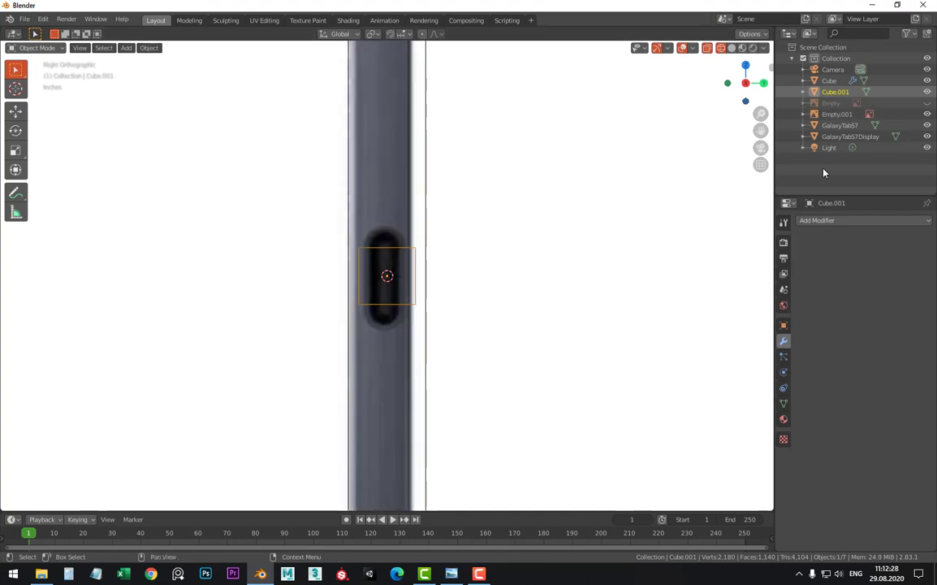
double_click(840, 116)
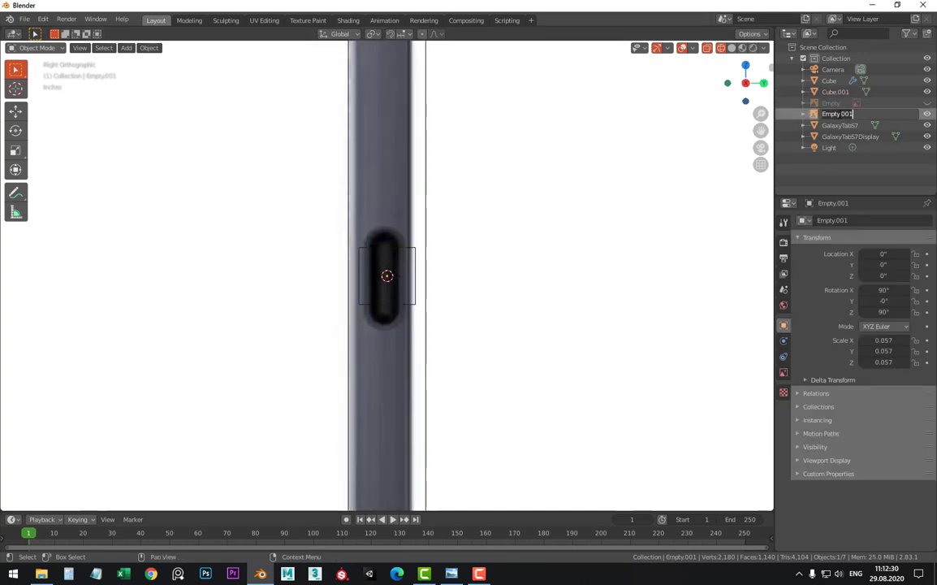
type("E")
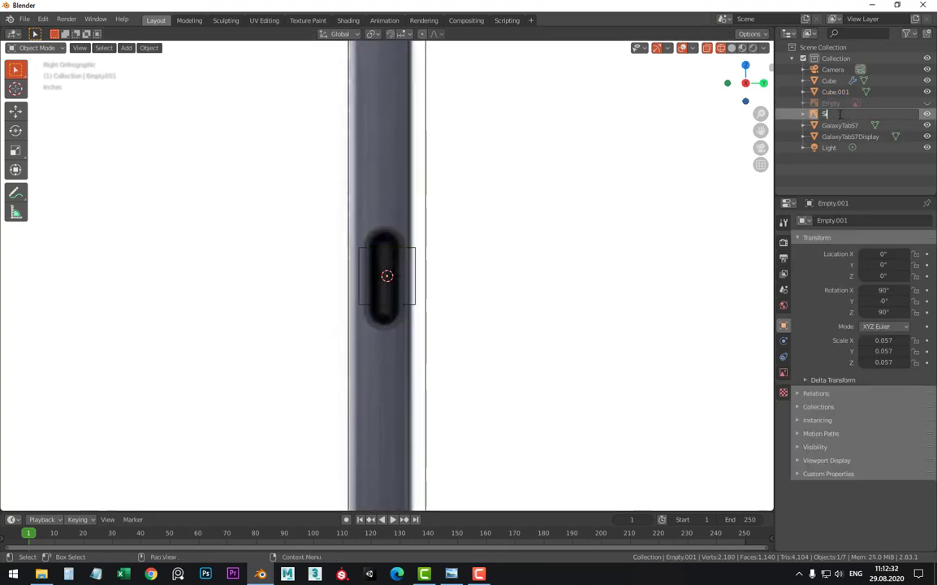
type("Right")
type("Side")
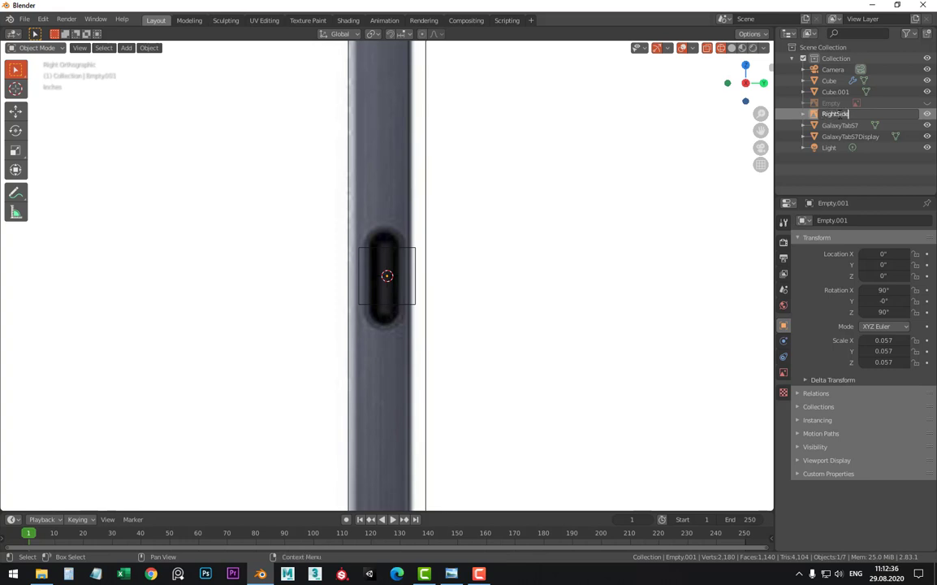
key("Return")
scroll(406, 242, "up", 2)
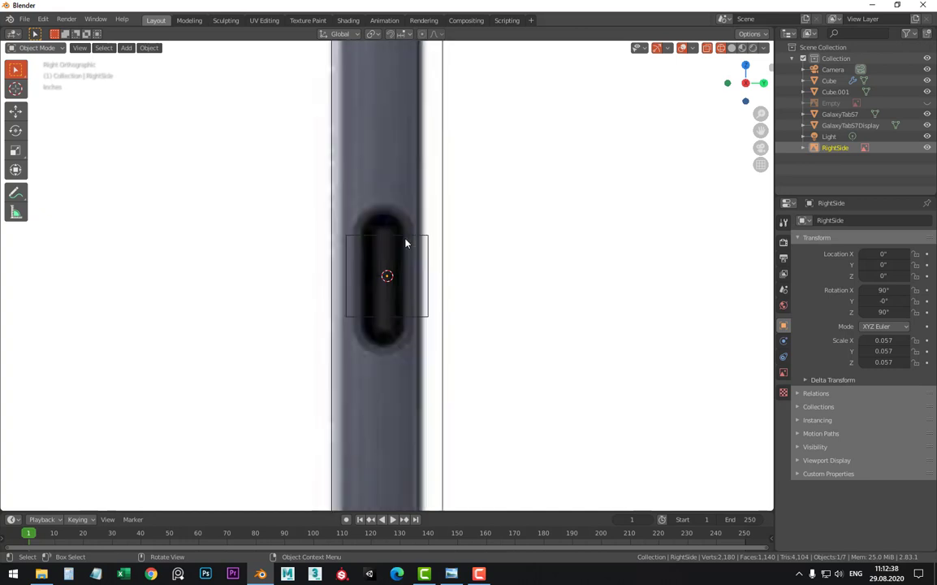
Stretch Cube.001 vertically along Z and narrow it along Y to 0.775
left_click(417, 239)
key("Tab")
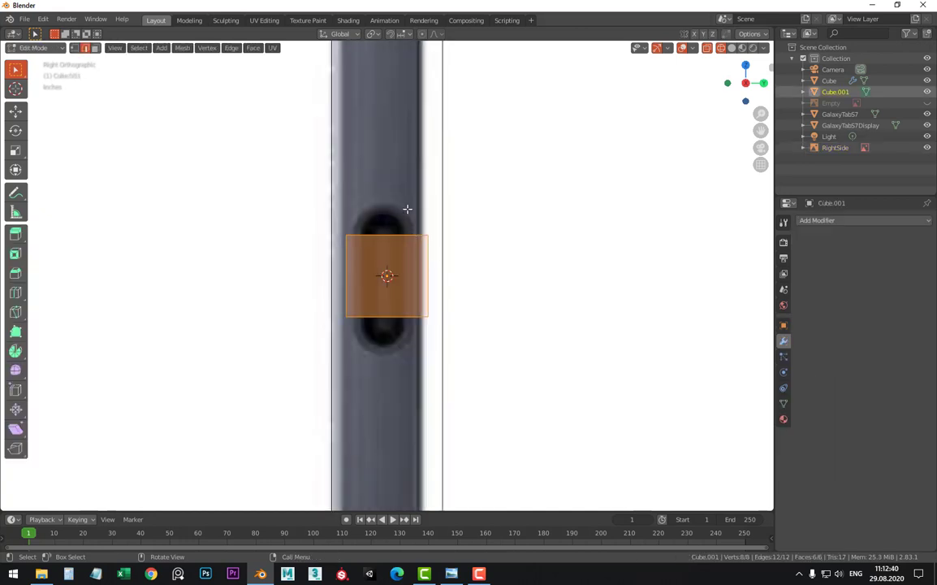
key("s")
key("z")
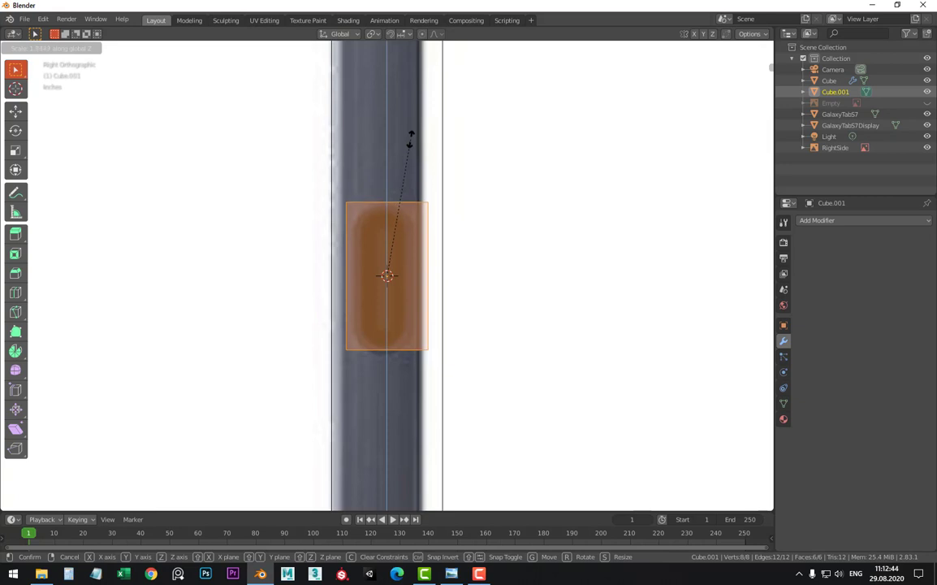
left_click(410, 140)
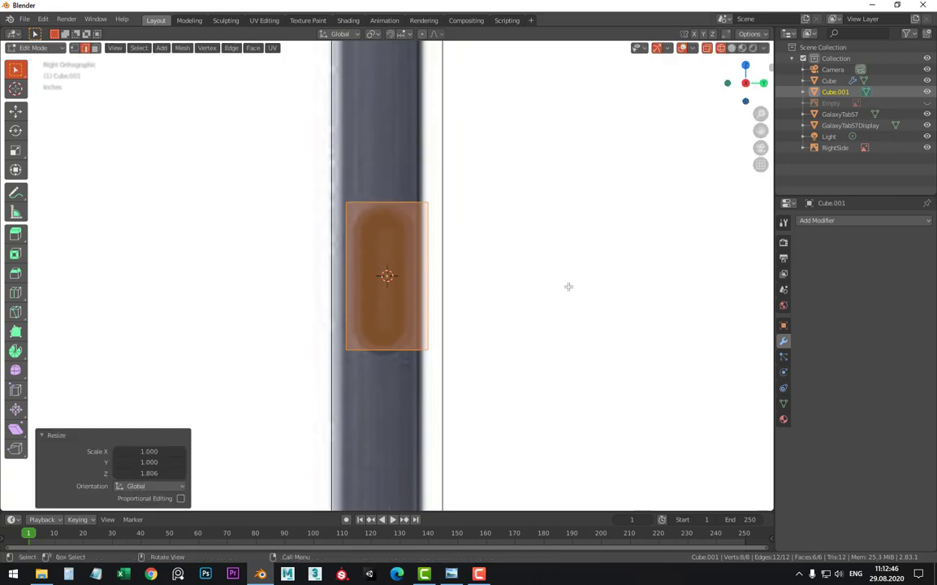
key("s")
key("Escape")
key("s")
key("y")
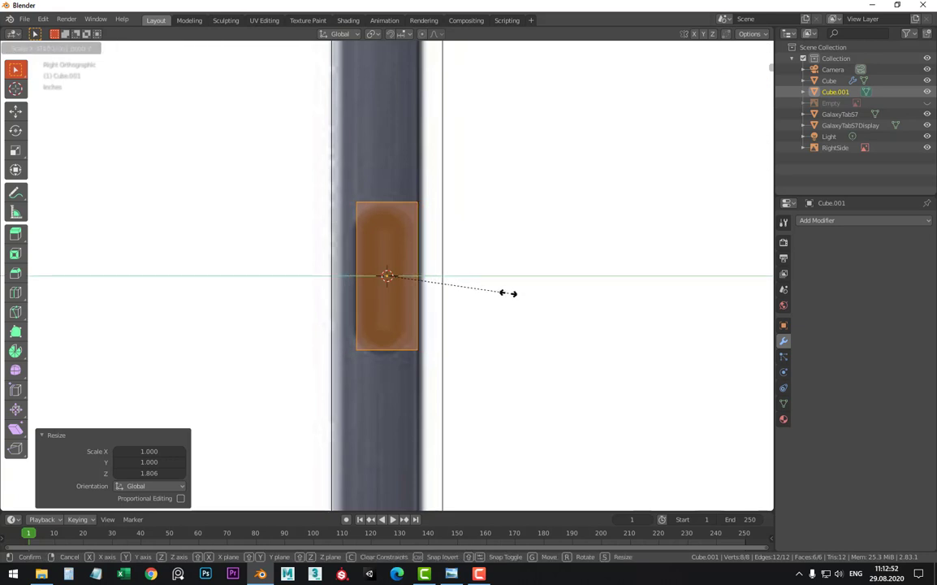
left_click(514, 292)
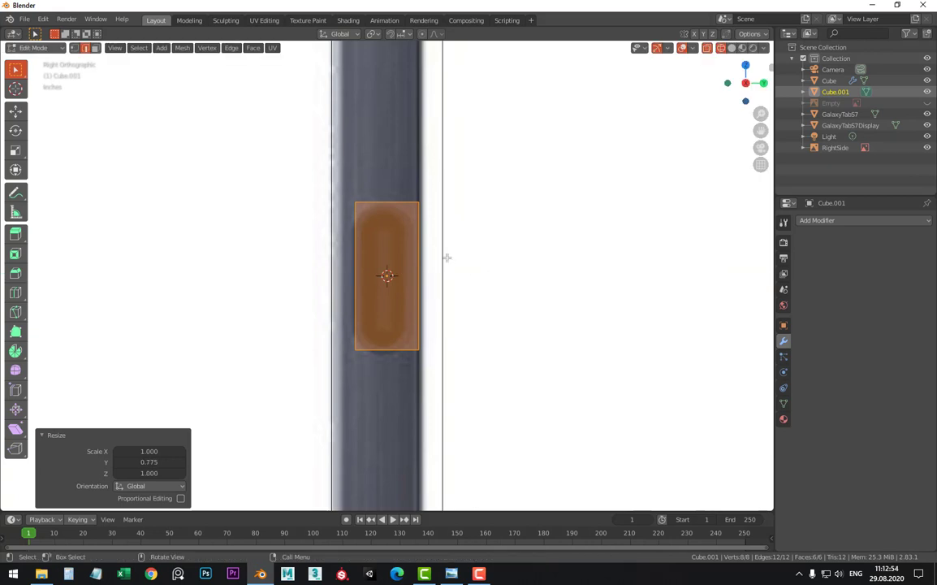
Bevel the slot's end edges with 6 segments at 0.0589" offset into a pill
left_click(409, 186)
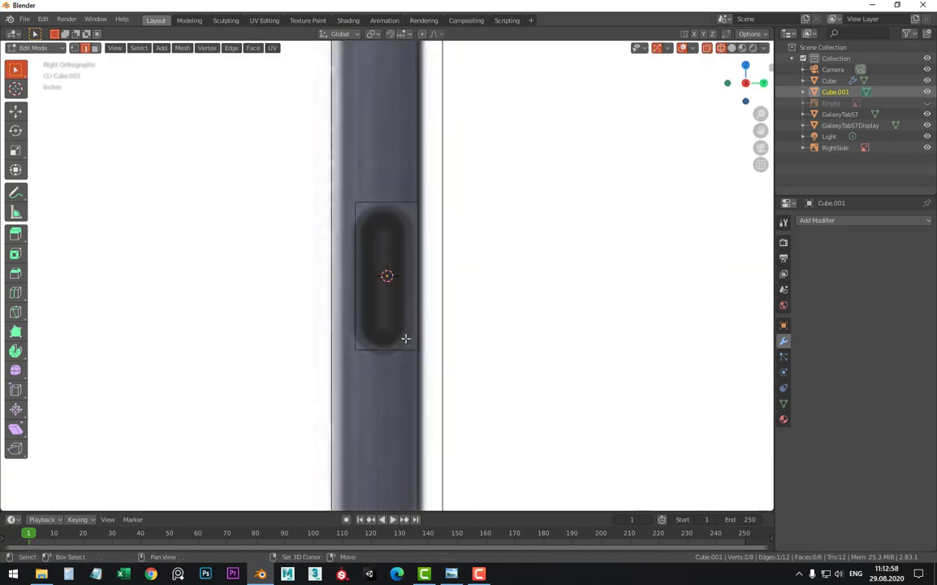
left_click(347, 191, "shift")
key("ctrl+b")
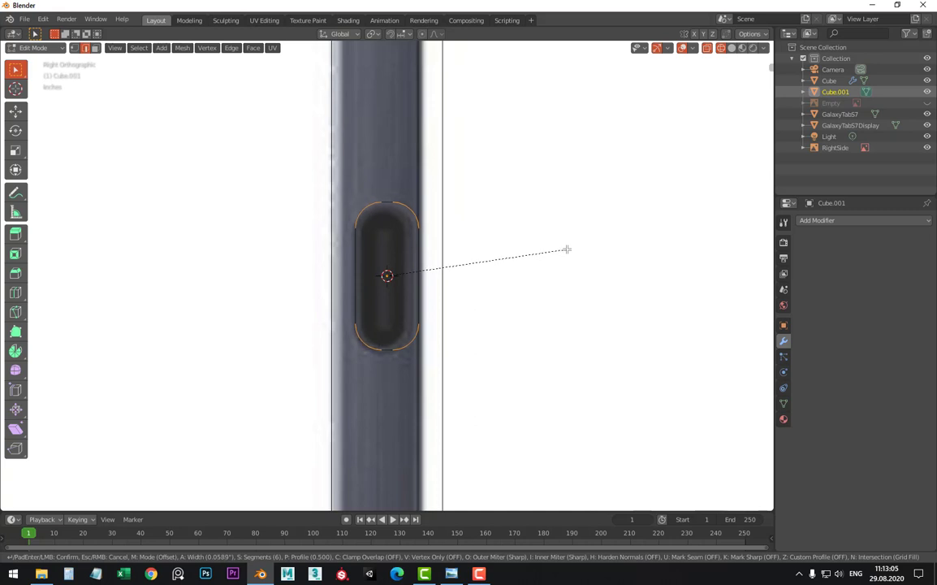
left_click(566, 249)
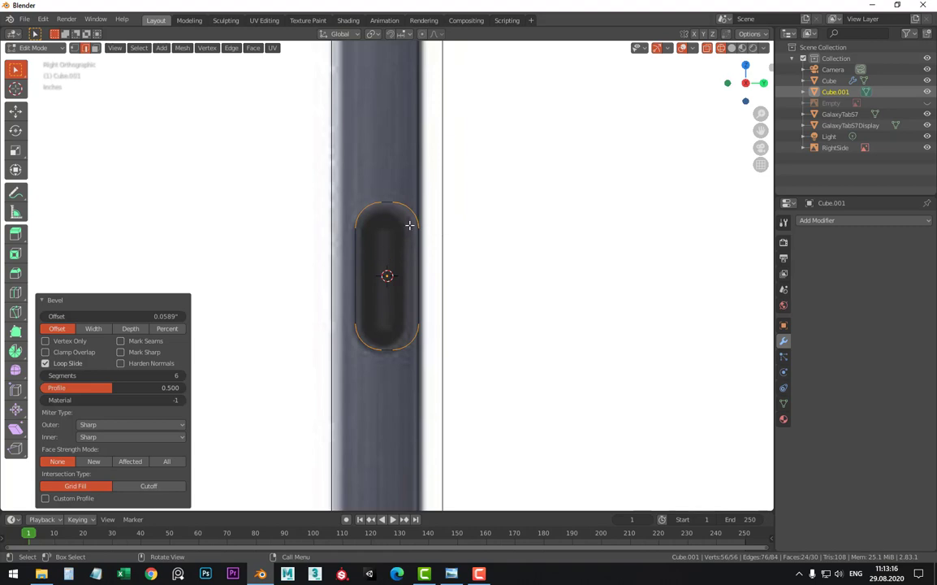
key("Tab")
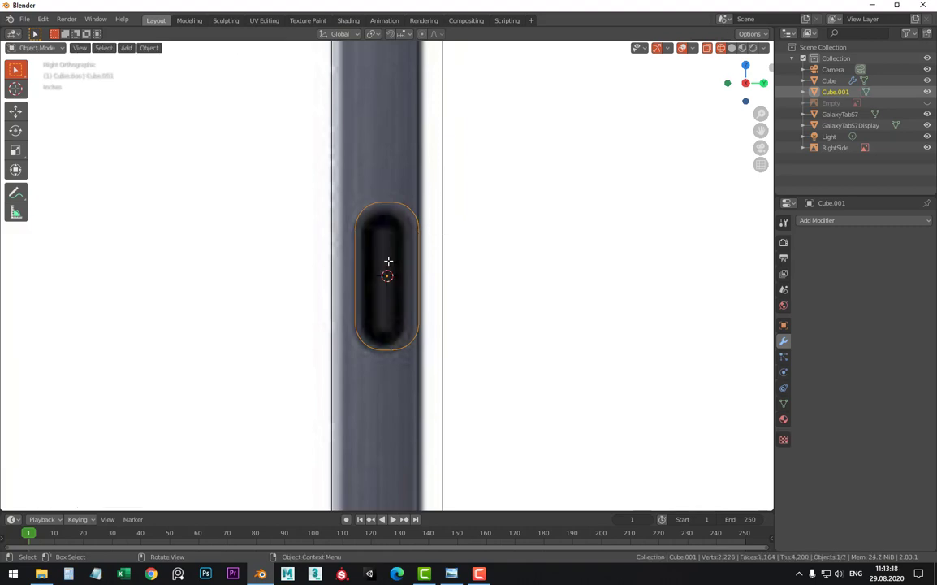
key("alt+Tab")
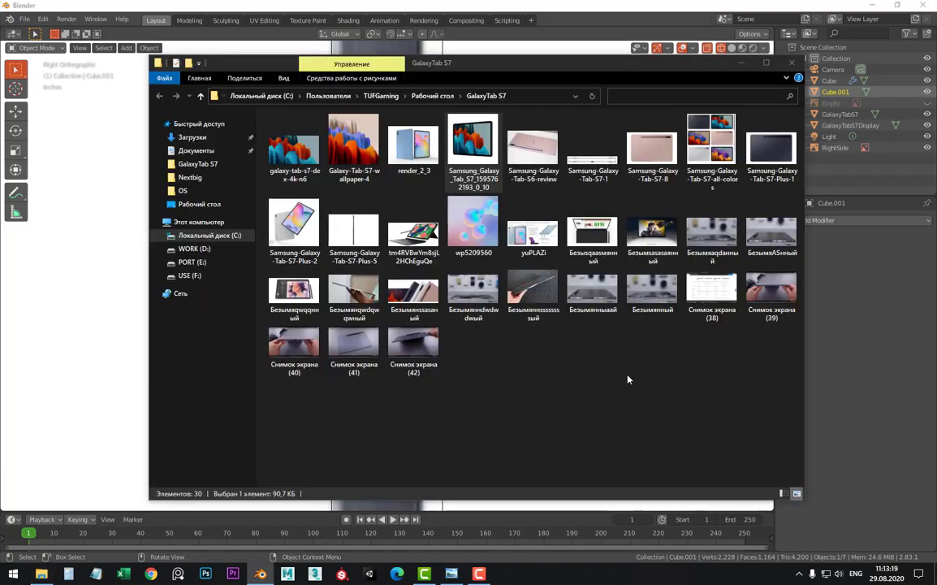
Read the 9.99 x 6.51 x 0.25" dimensions in the spec screenshot, then close it
double_click(712, 288)
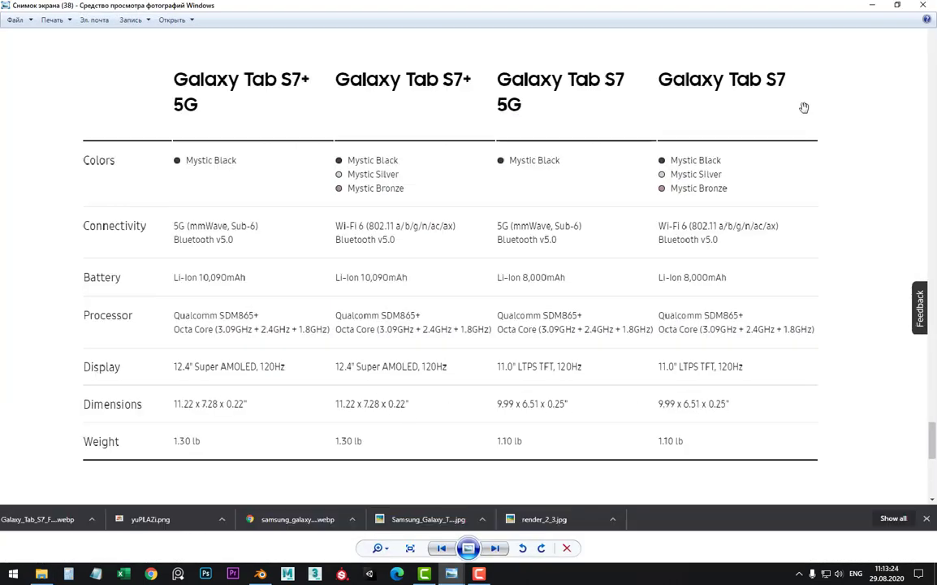
left_click(925, 11)
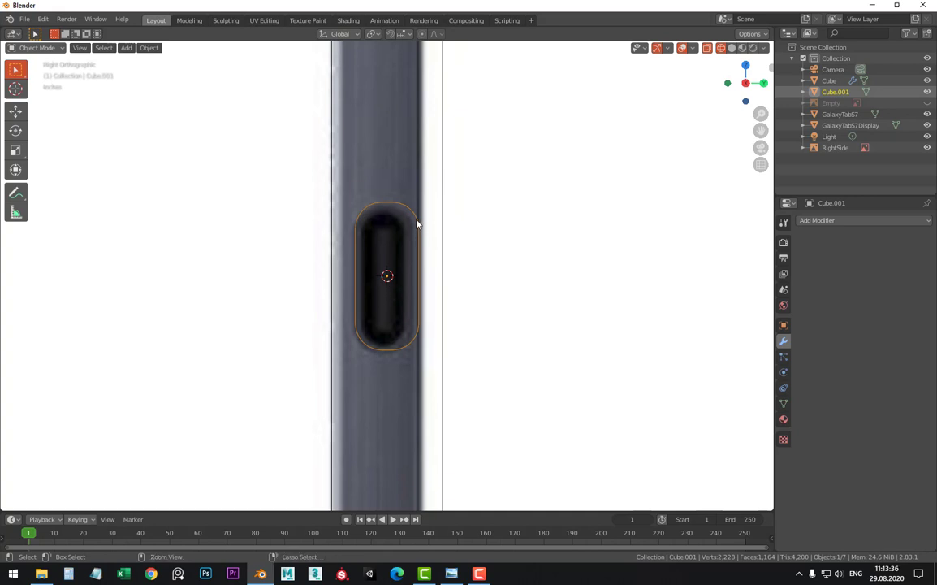
Undo the cutout's bevel and duplicate it in place as Cube.002
key("Tab")
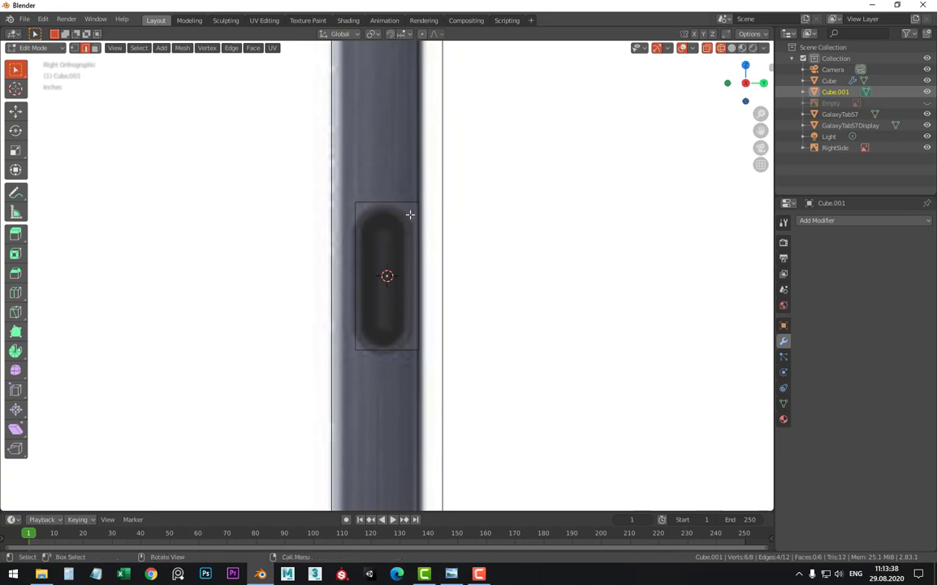
key("Tab")
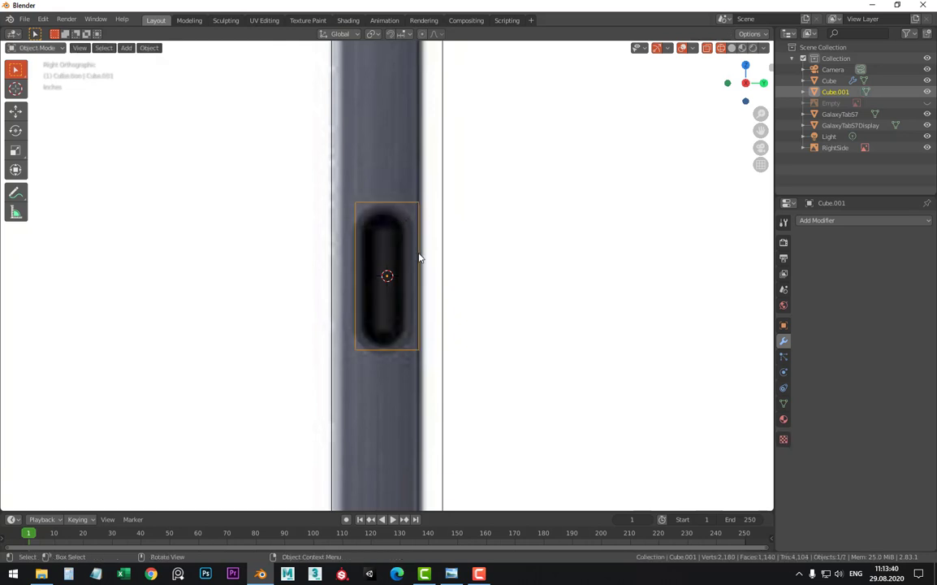
key("shift+d")
right_click(480, 219)
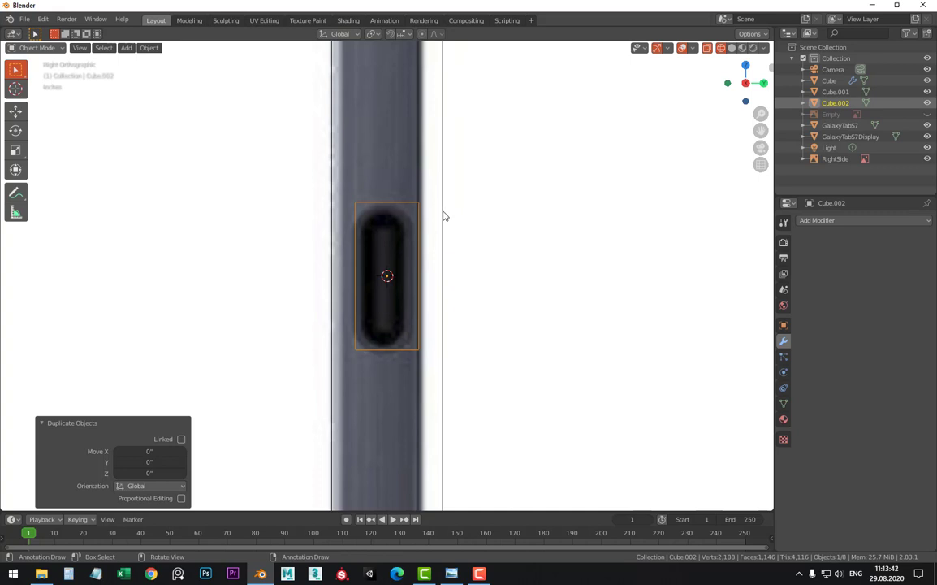
Scale Cube.002 by 0.699, then 0.273 along Y and 0.939 along Z into a thin bar
key("Tab")
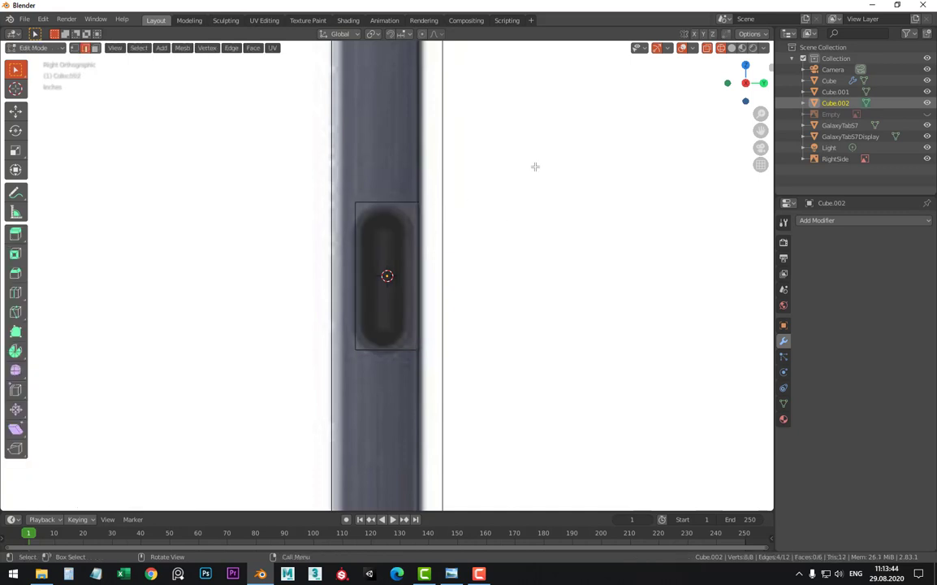
key("a")
key("s")
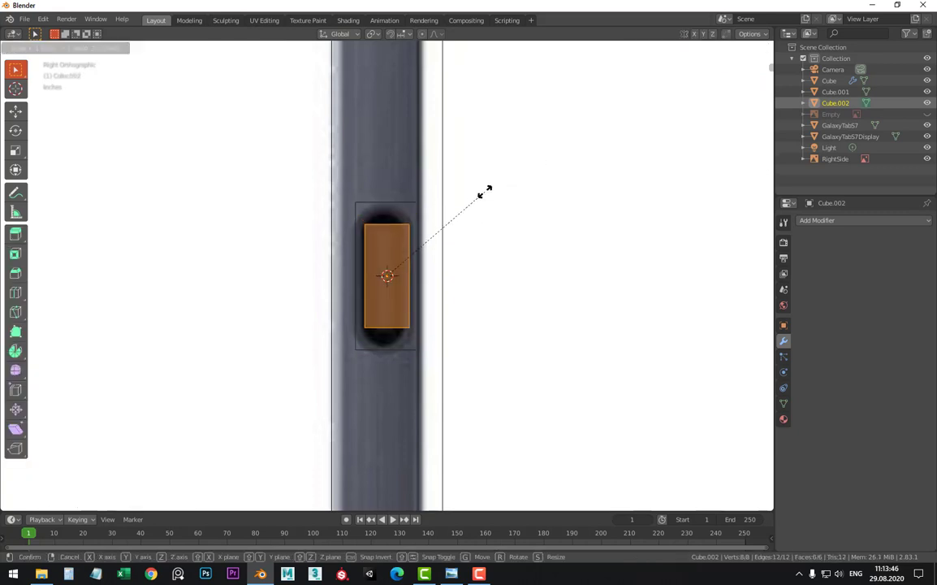
left_click(485, 190)
key("s")
key("y")
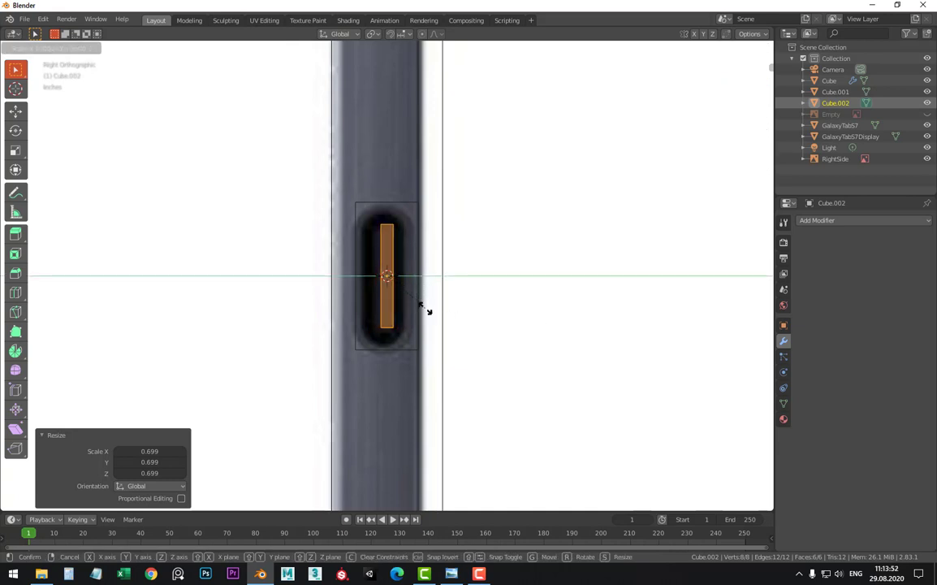
left_click(422, 308)
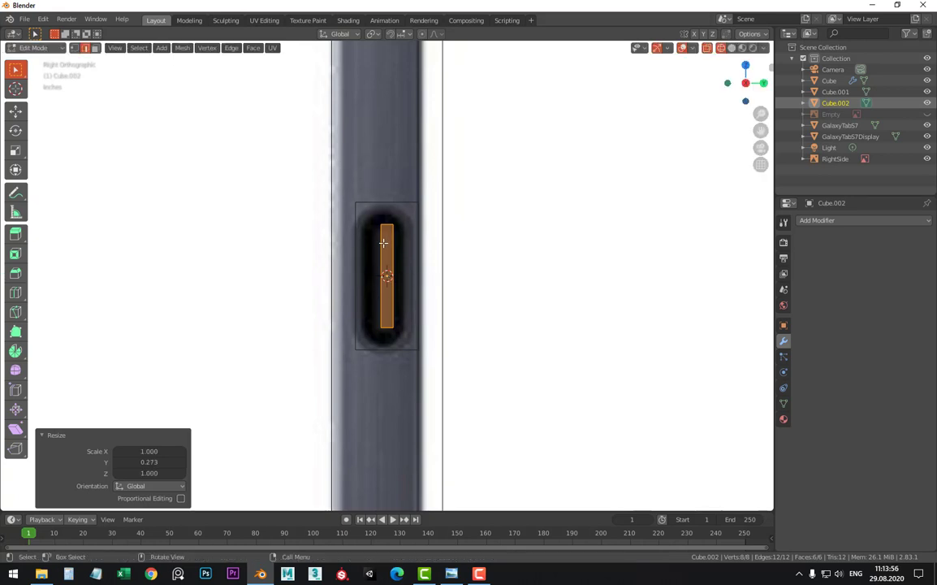
scroll(404, 262, "up", 4)
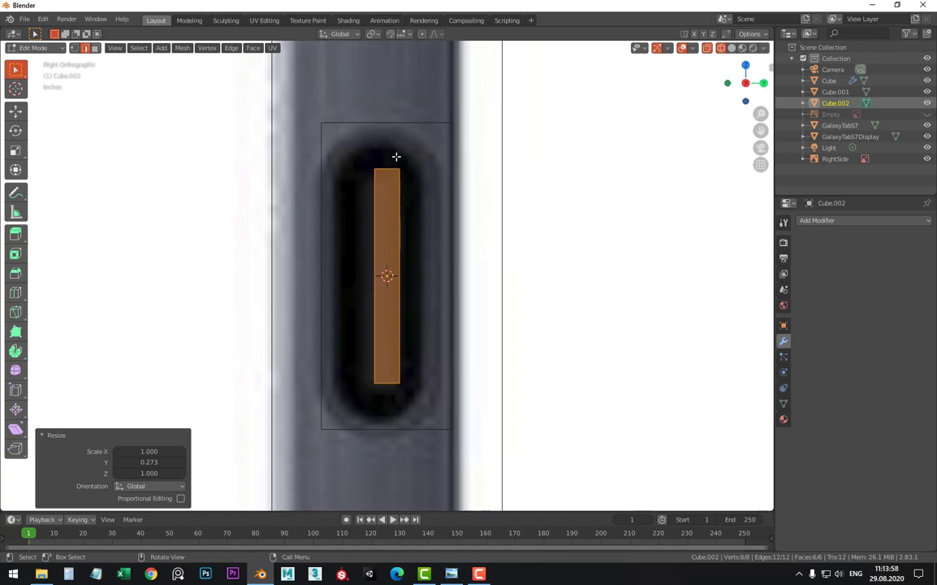
key("s")
key("z")
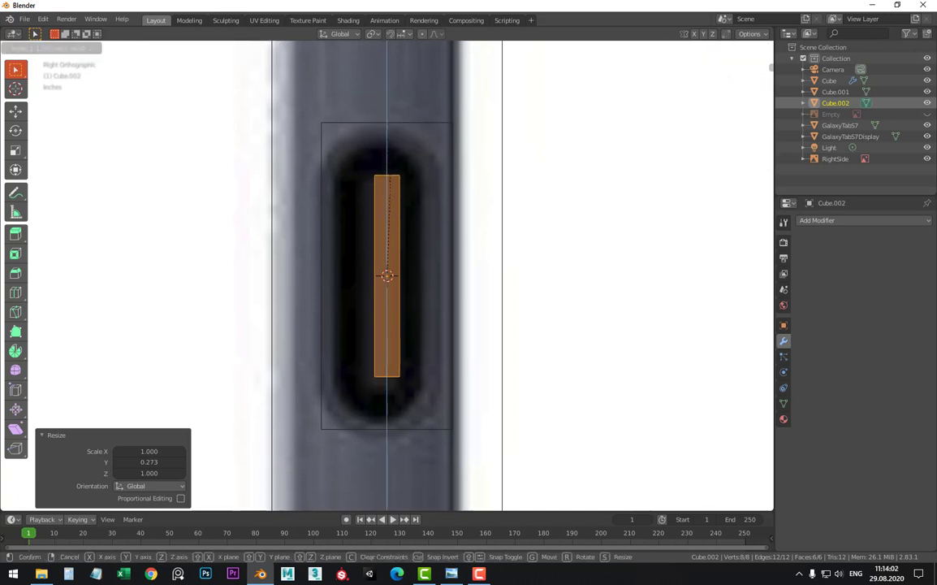
left_click(390, 177)
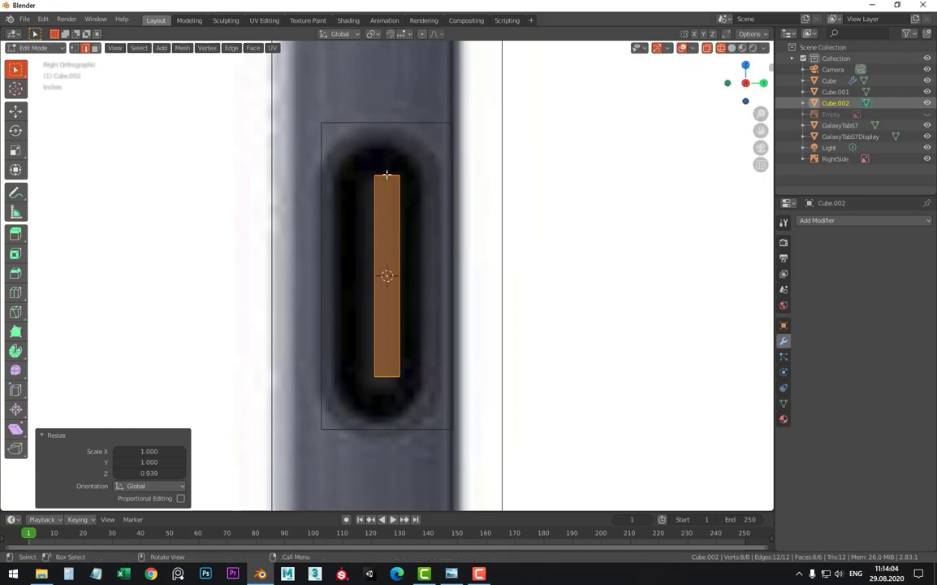
key("Tab")
left_click(387, 125)
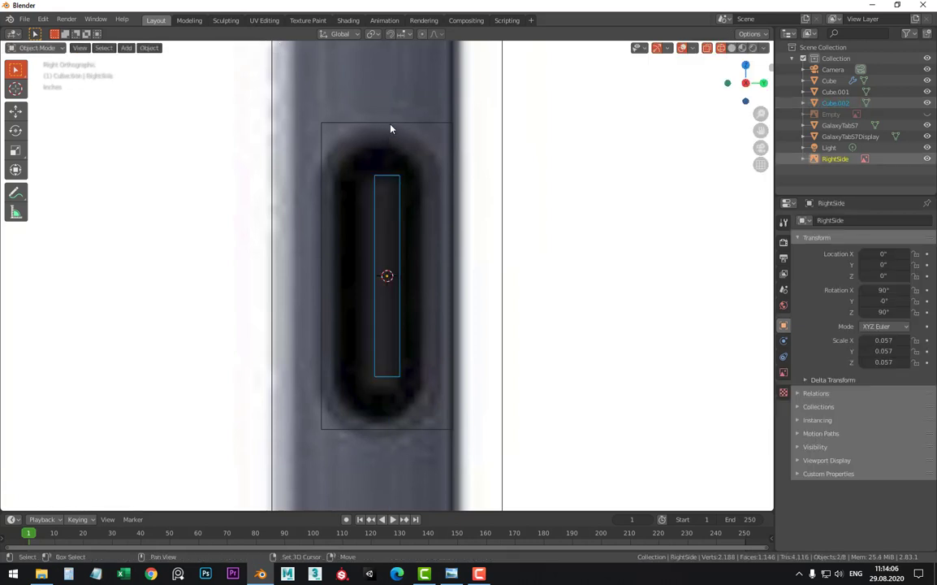
left_click(388, 179, "shift")
key("Tab")
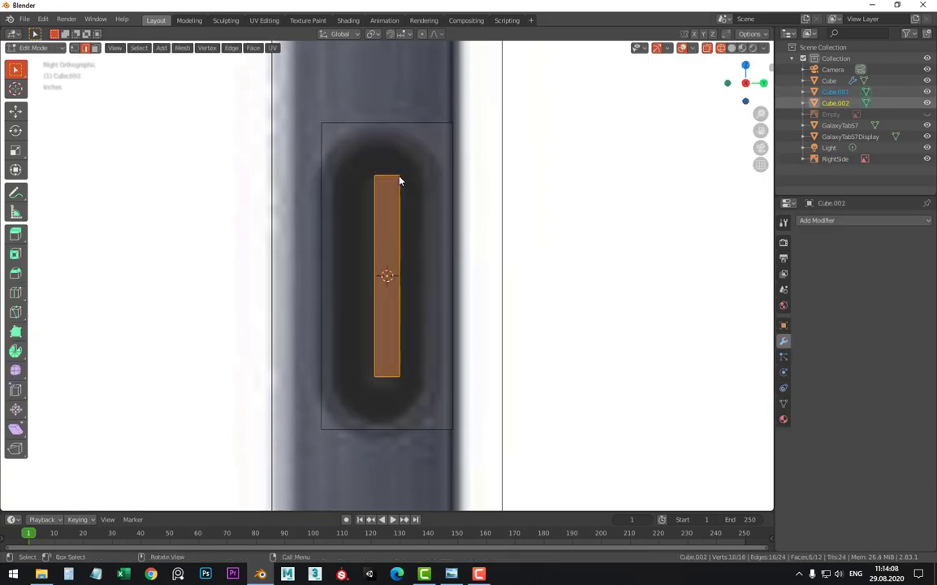
key("a")
key("g")
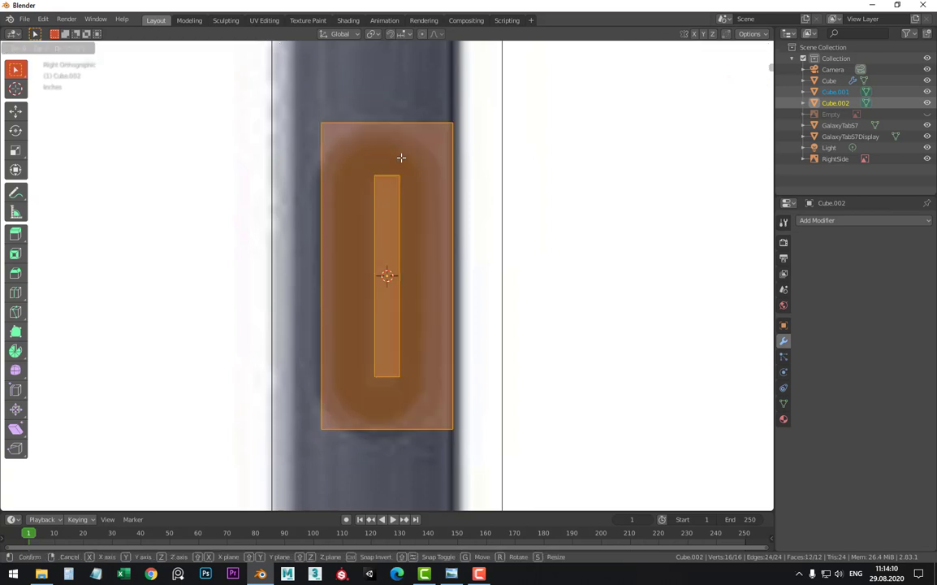
key("z")
key("Escape")
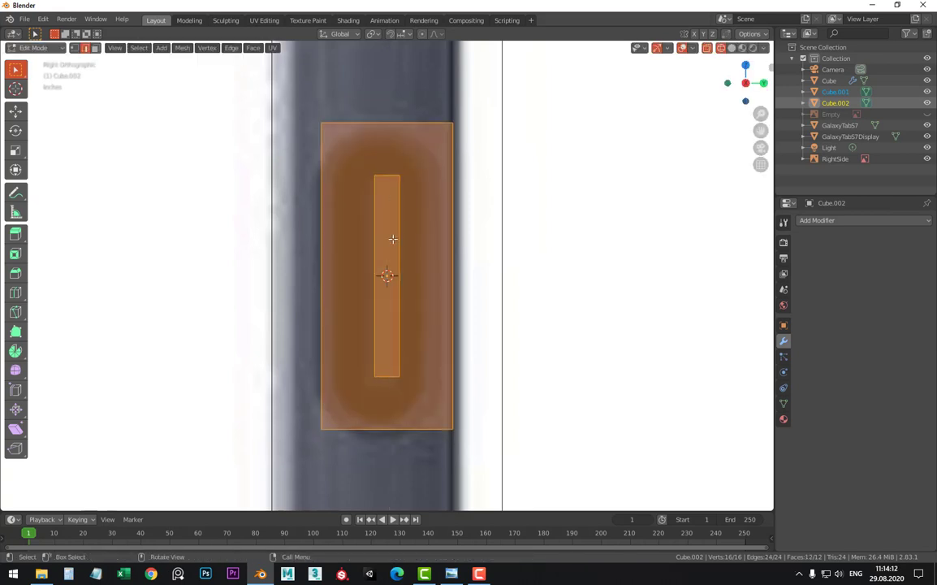
key("Tab")
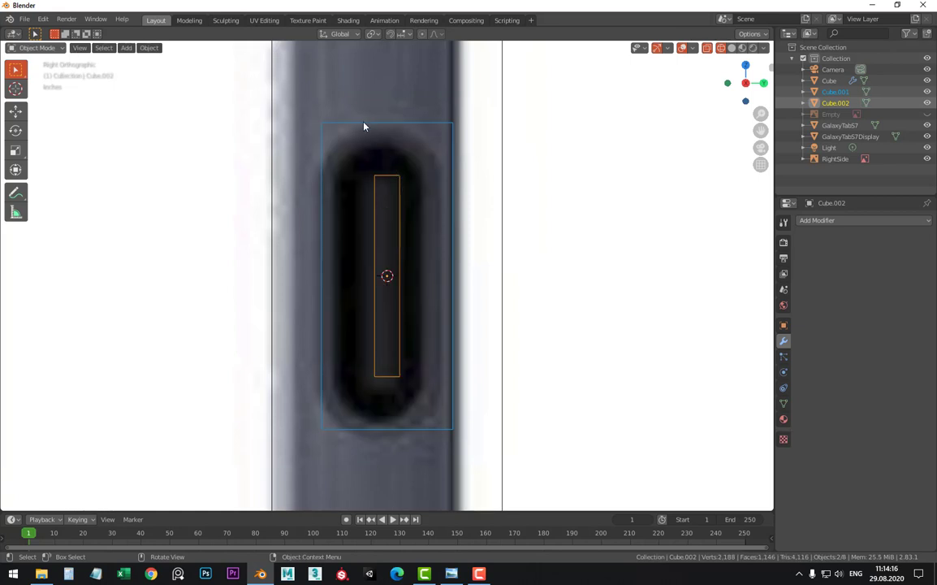
left_click(395, 207)
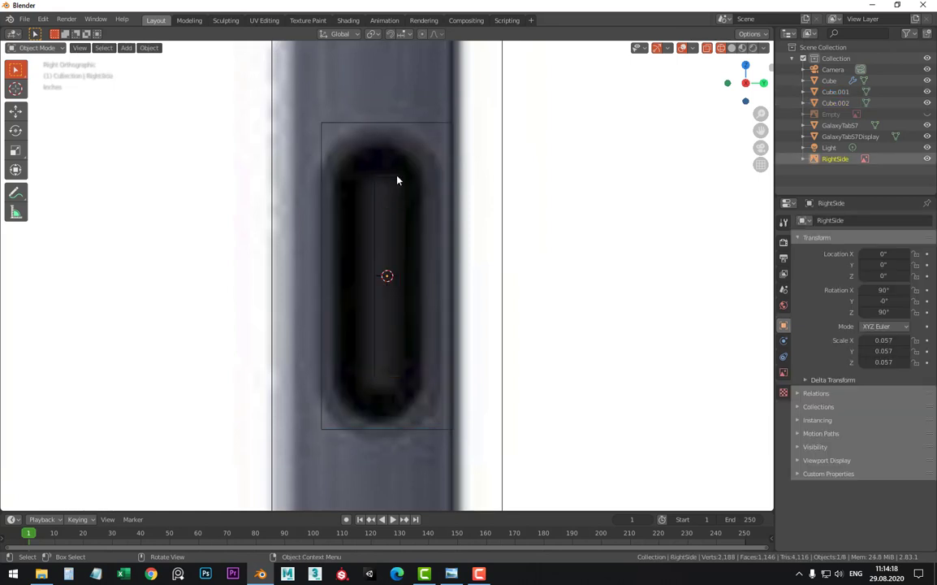
Check the Cube.002 bar, then select the Cube.001 cutout
left_click(397, 182)
key("Tab")
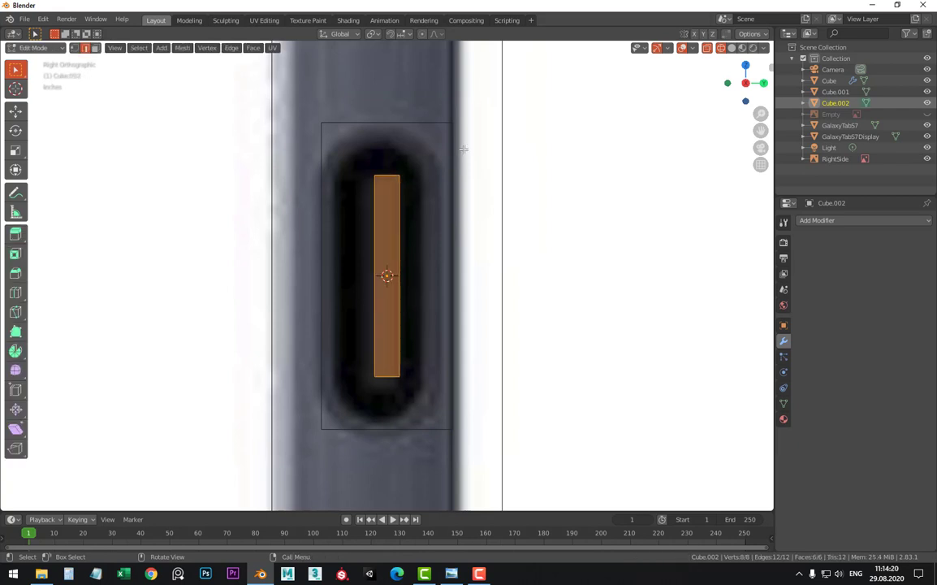
key("Tab")
left_click(349, 126)
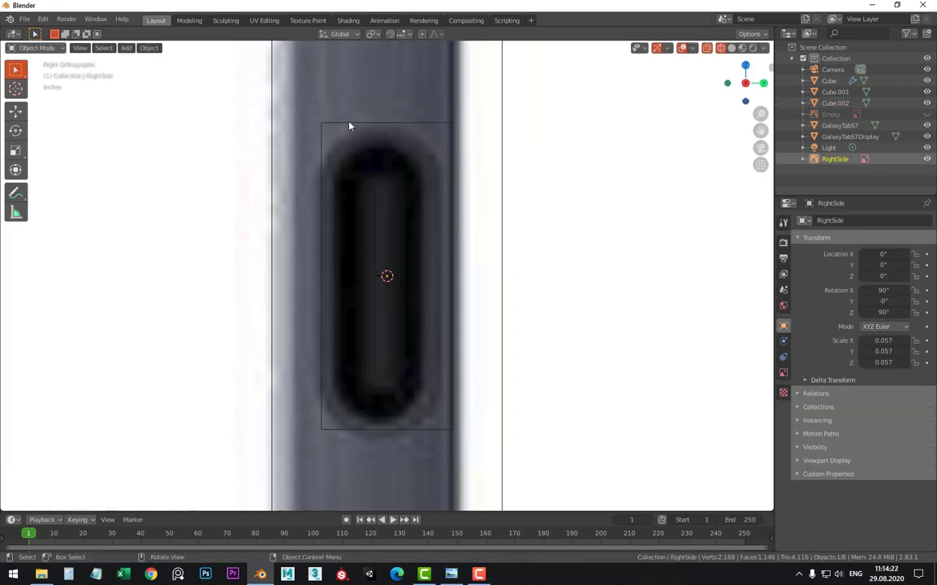
left_click(345, 130)
Box-select the cutout's end vertices and bevel them 0.06" with 6 segments
key("Tab")
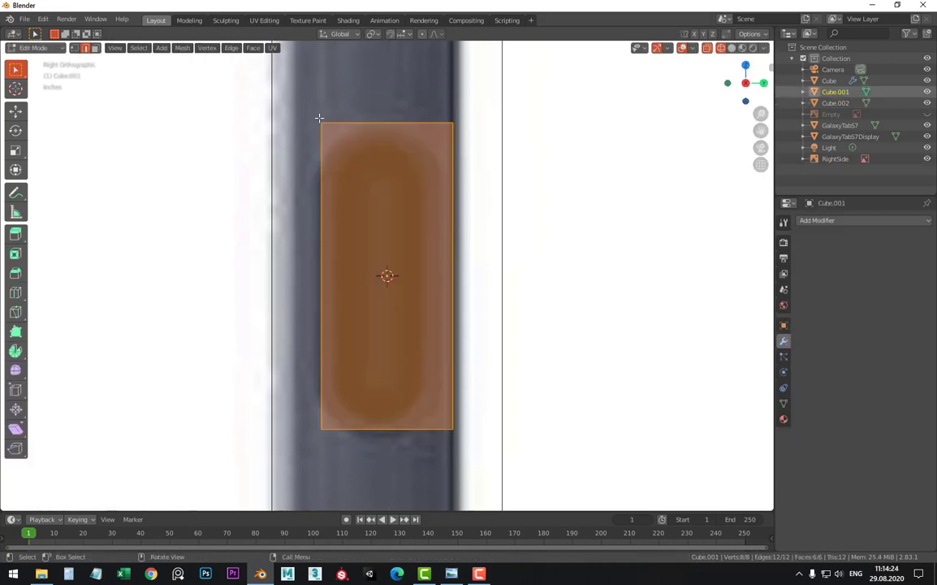
left_click(320, 120)
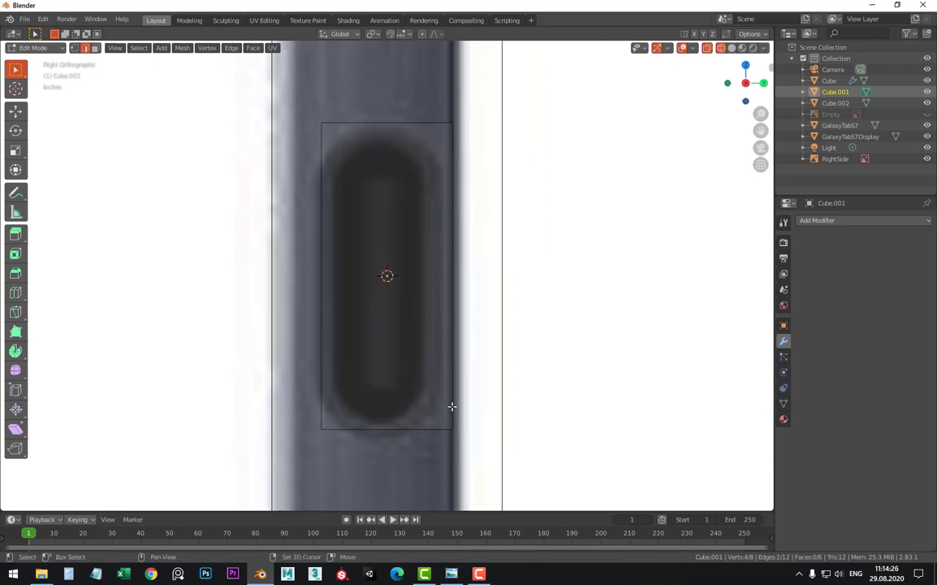
left_click_drag(449, 413, 462, 450, "shift")
key("ctrl+b")
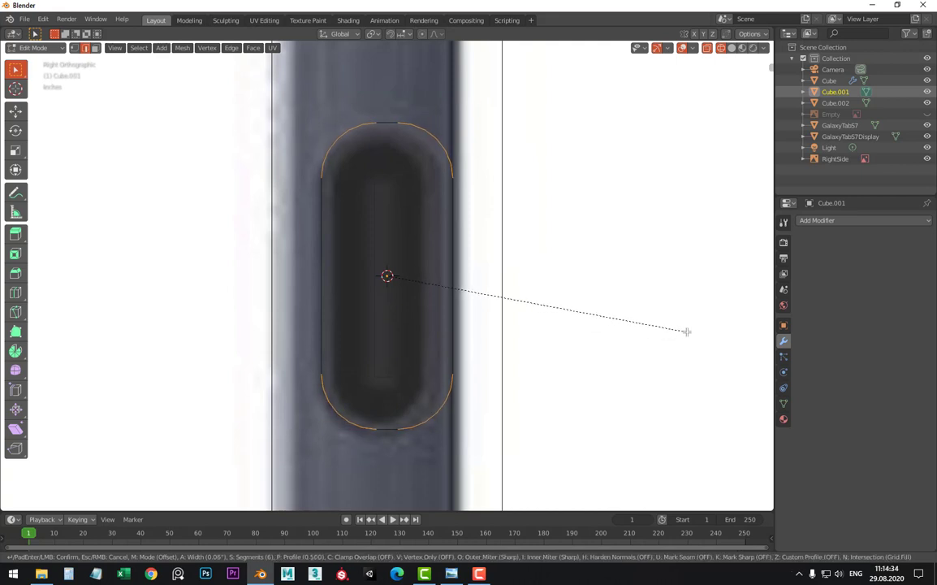
left_click(686, 332)
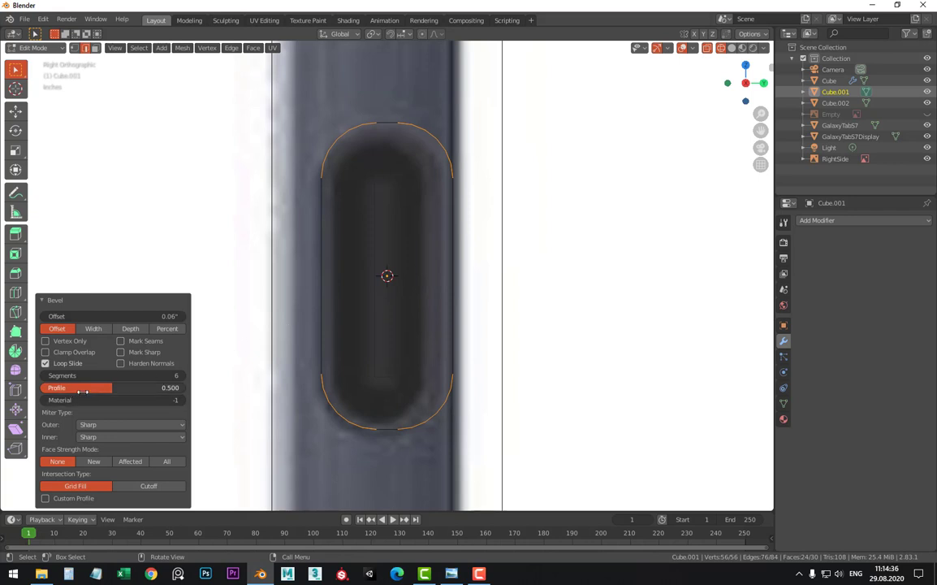
scroll(484, 271, "down", 5)
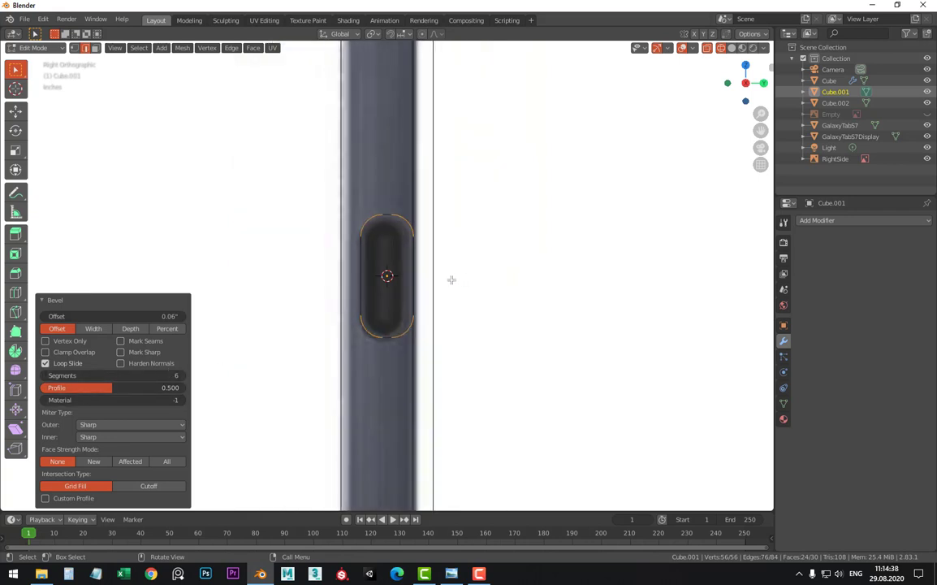
key("Tab")
Switch to solid shading, select the Cube.002 cutter block and view it from the front
key("z")
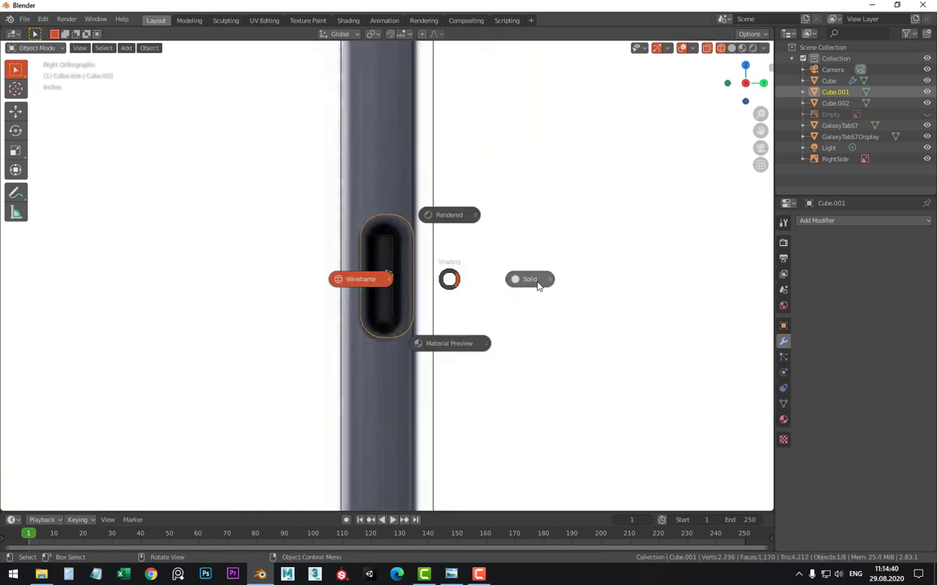
left_click(538, 280)
scroll(512, 288, "up", 5)
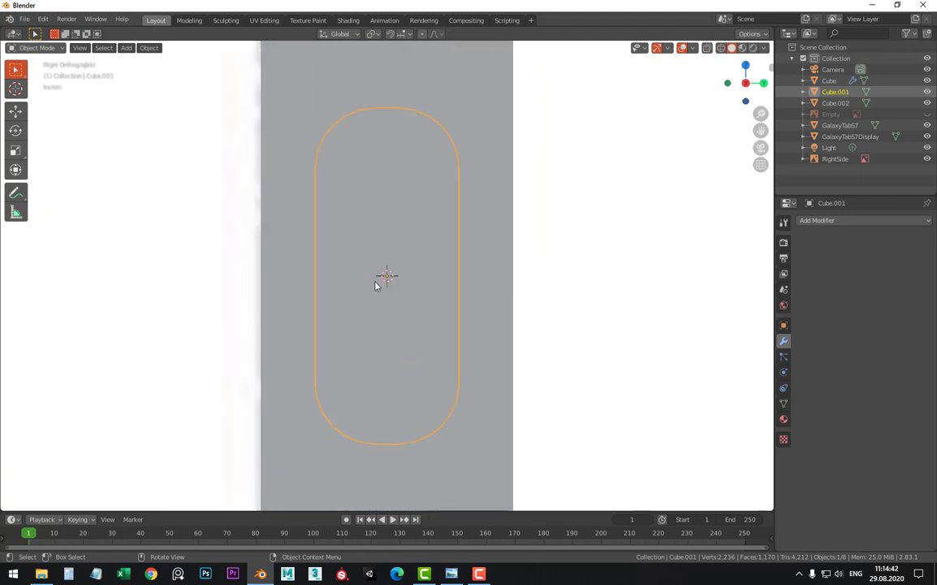
mouse_move(376, 285)
middle_mouse_down()
mouse_move(487, 293)
mouse_move(469, 301)
mouse_move(395, 289)
middle_mouse_up()
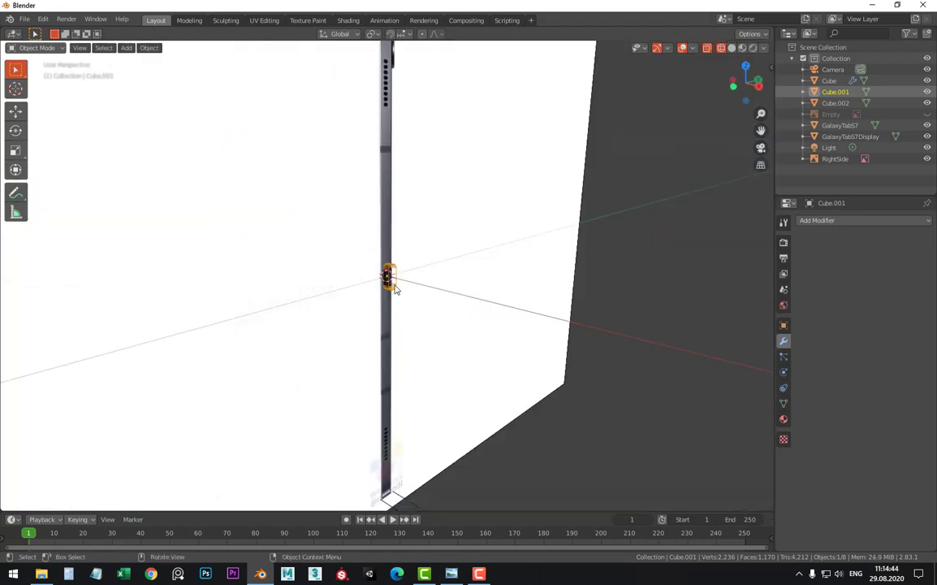
scroll(396, 289, "up", 3)
scroll(396, 289, "up", 4)
left_click(407, 249)
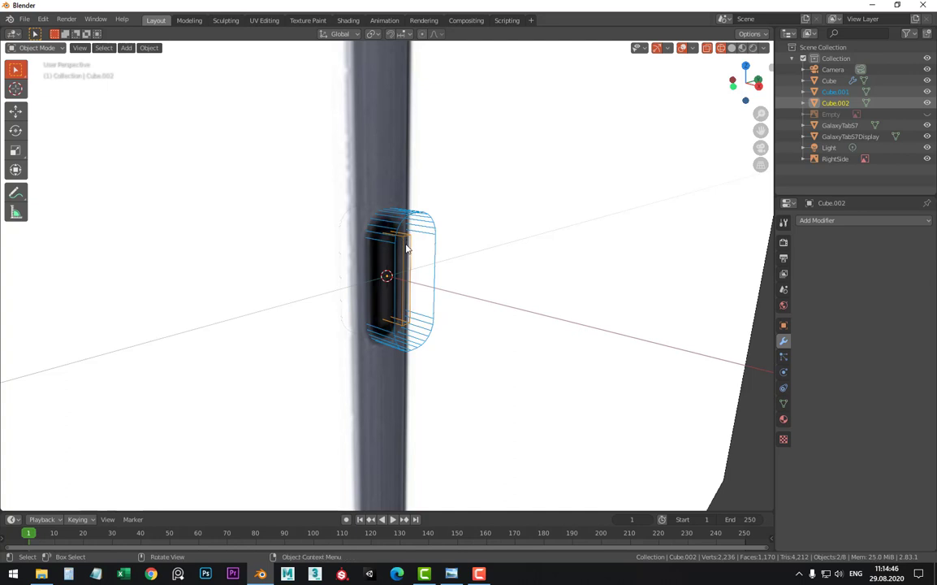
scroll(409, 263, "down", 8)
key("KP_3")
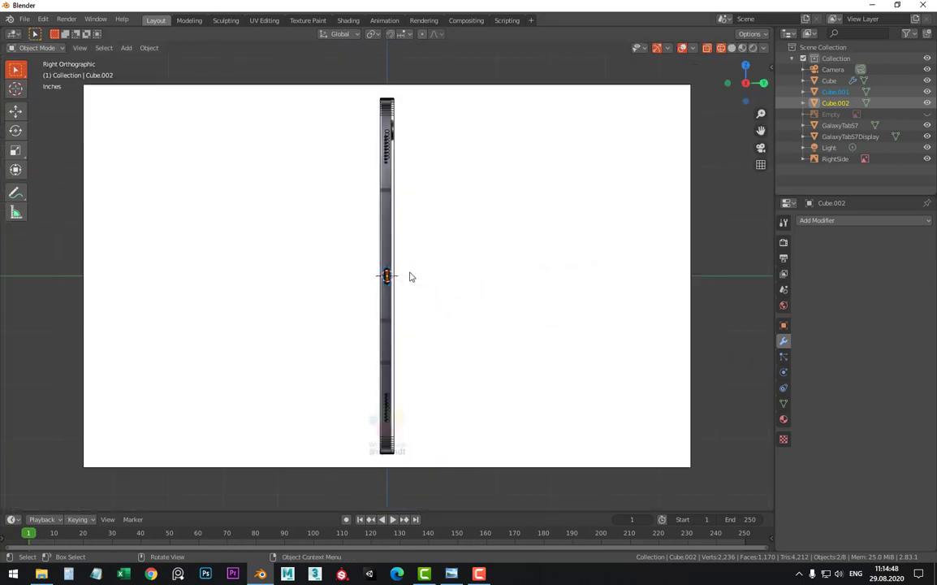
key("KP_1")
Move the whole Cube.002 mesh sideways along X in Edit Mode
key("Tab")
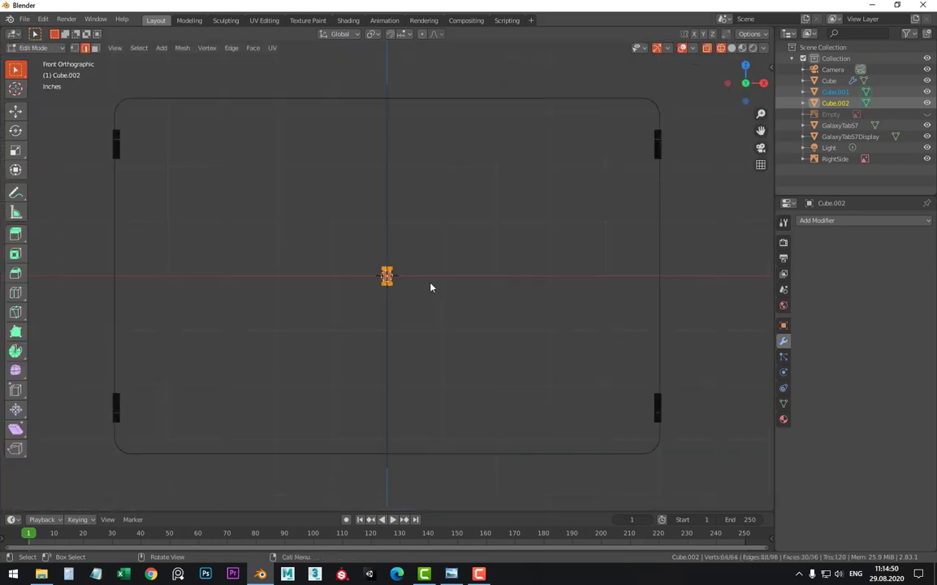
key("a")
key("g")
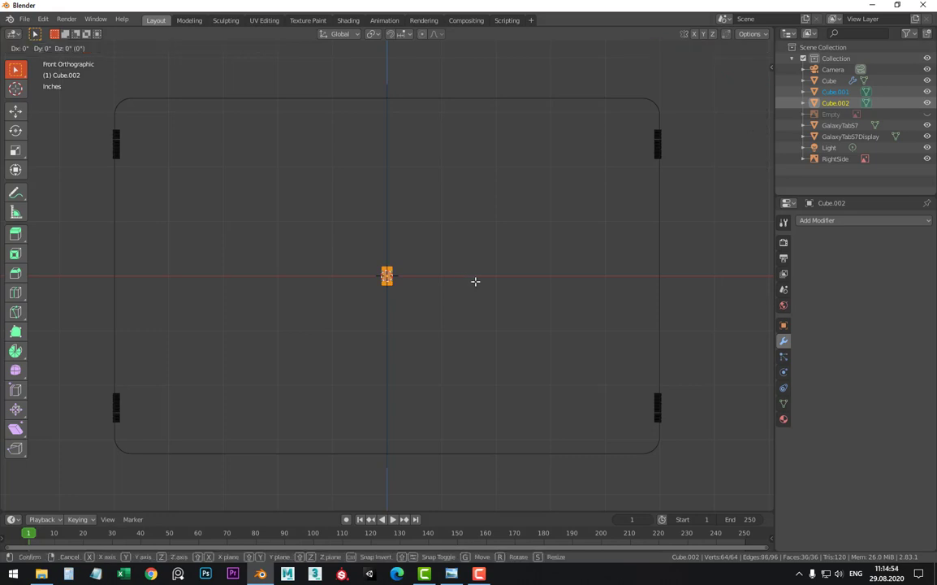
key("x")
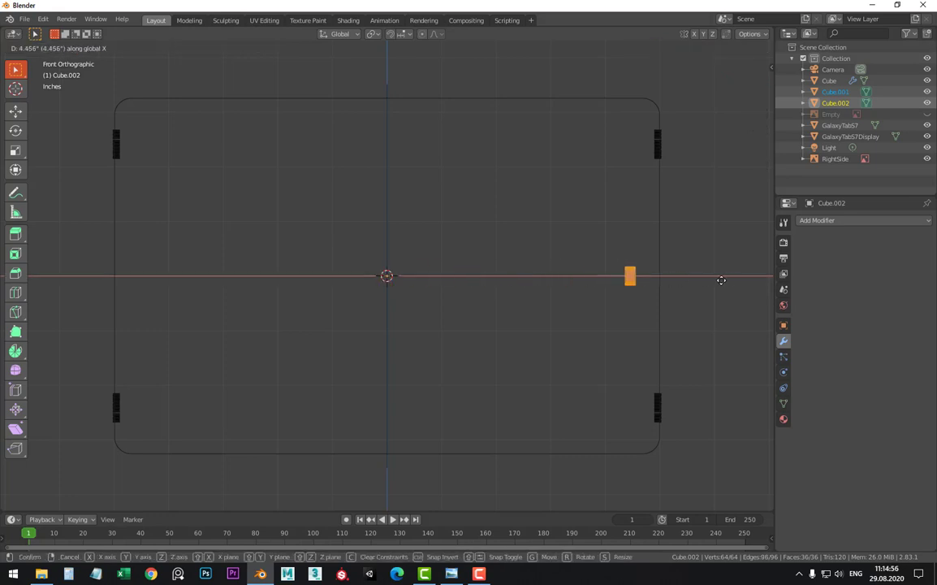
left_click(744, 281)
key("KP_Decimal")
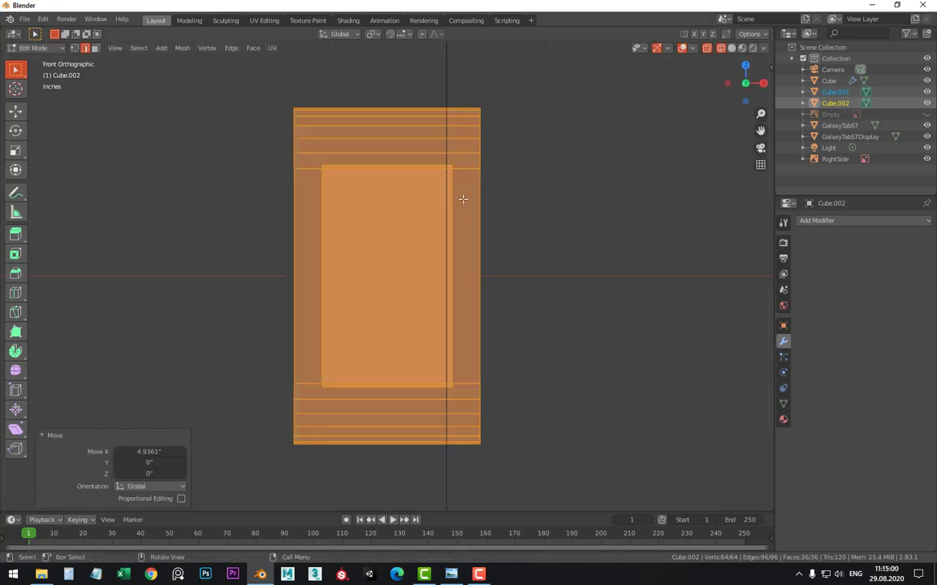
Stretch Cube.002's left edge outward to the left along X
left_click_drag(258, 88, 381, 453)
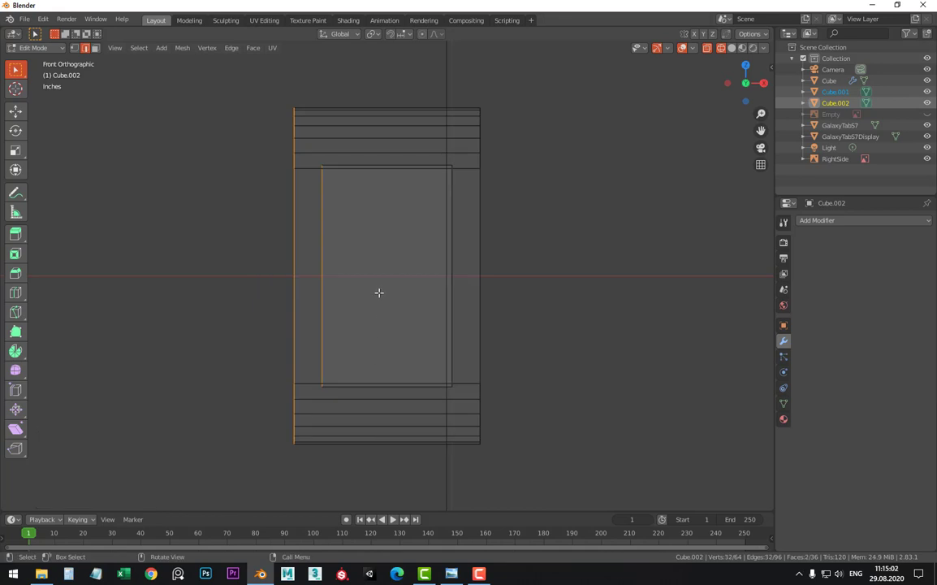
key("g")
key("x")
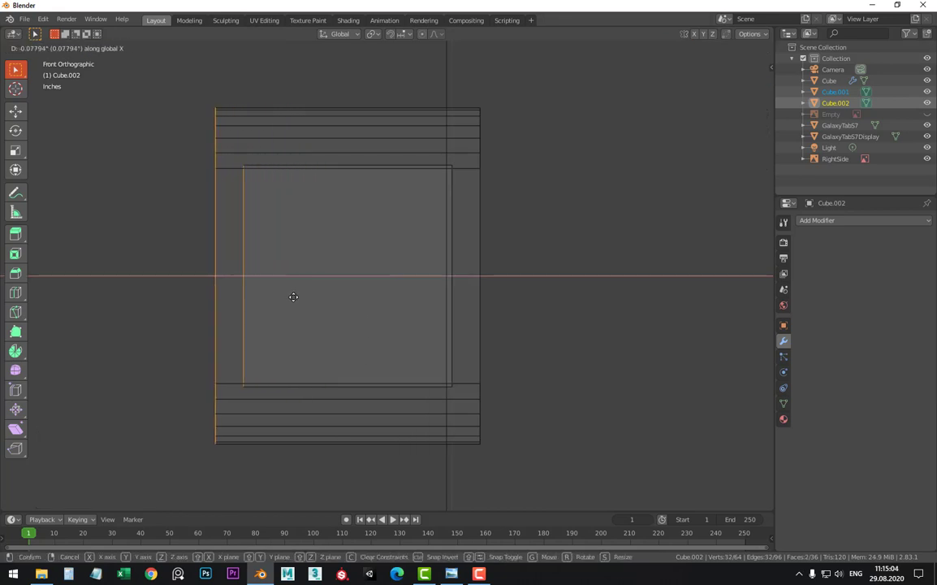
left_click(290, 297)
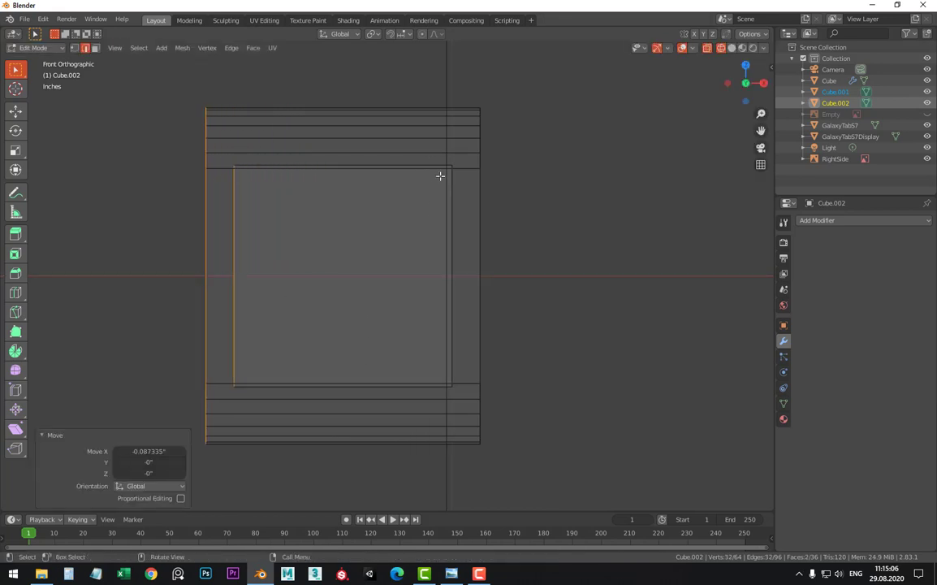
Pull Cube.002's right edge inward along X, about 0.054 inch
left_click_drag(429, 150, 477, 398)
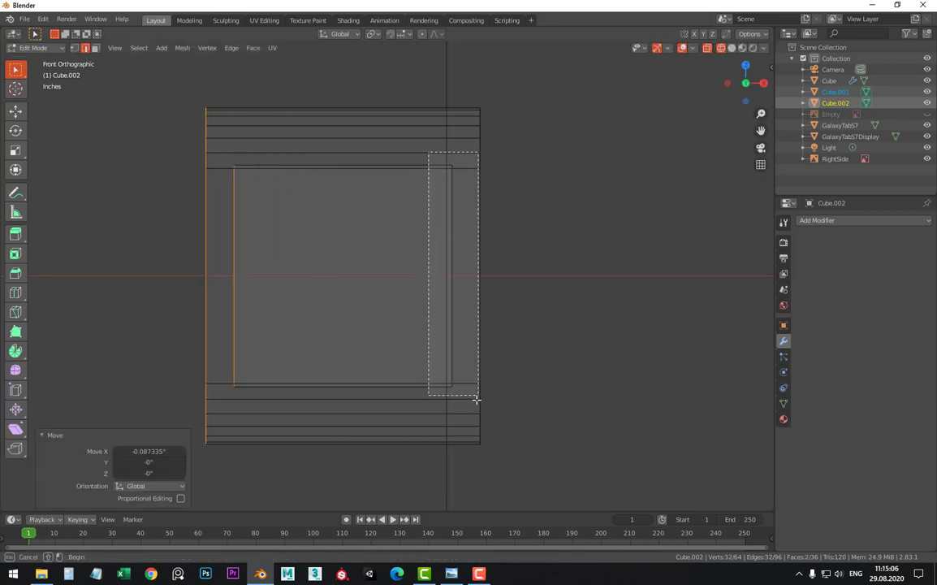
left_click(449, 209)
mouse_move(459, 224)
middle_mouse_down()
mouse_move(372, 245)
mouse_move(443, 198)
middle_mouse_up()
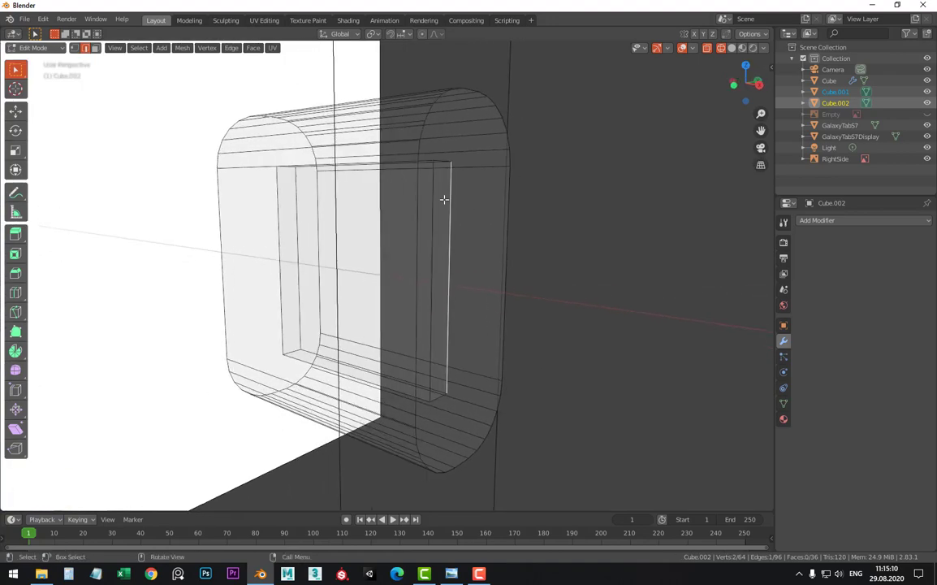
key("KP_3")
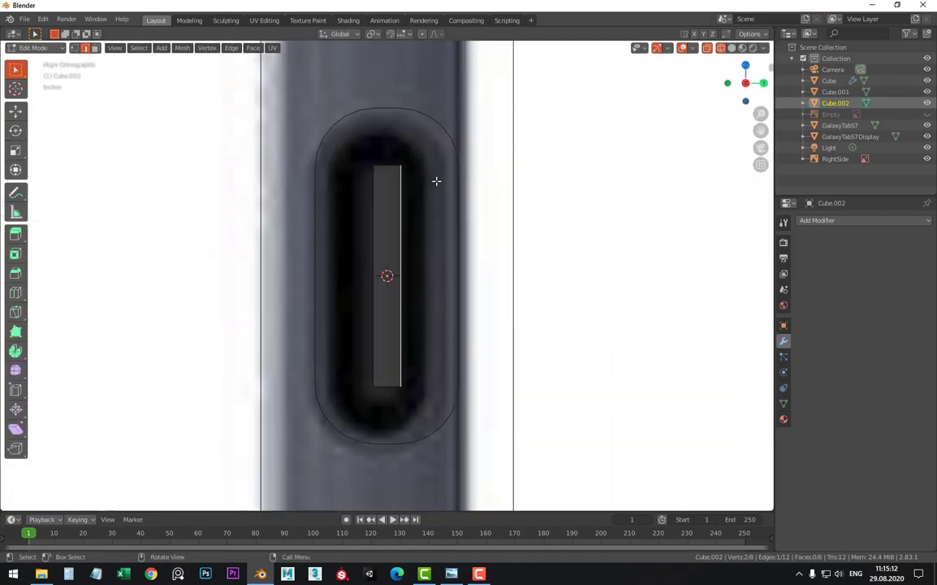
key("KP_1")
left_click_drag(421, 142, 487, 413)
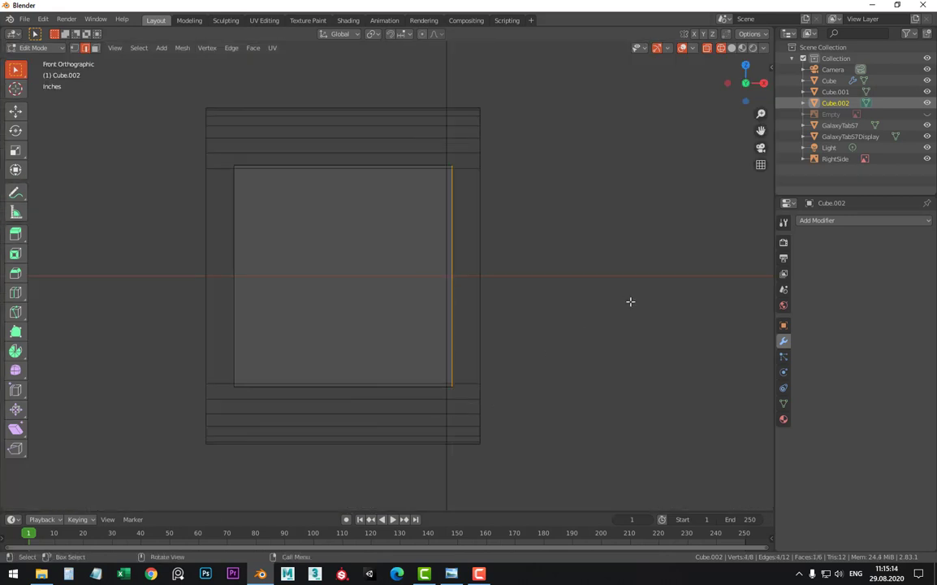
key("g")
key("x")
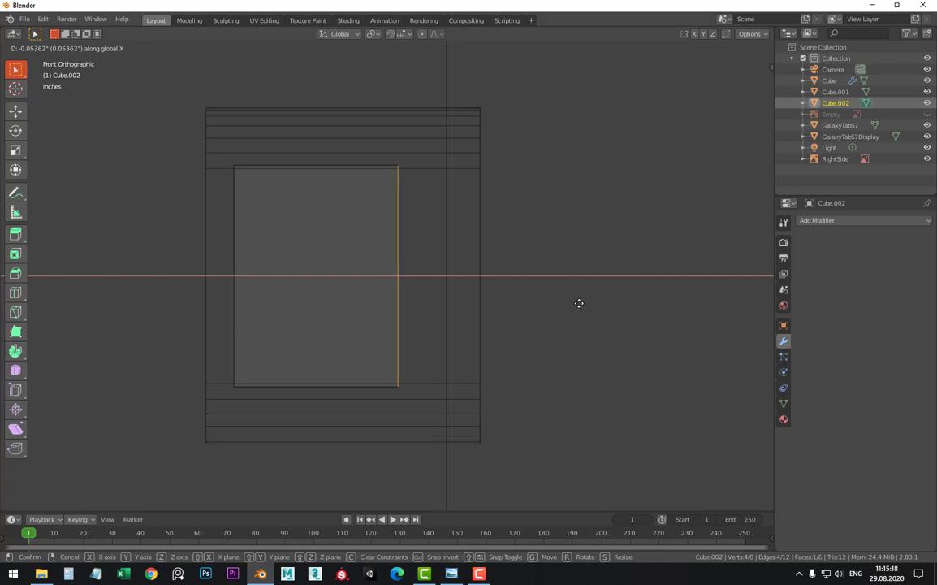
left_click(579, 303)
Leave Edit Mode, return to solid shading and orbit to the side button
key("Tab")
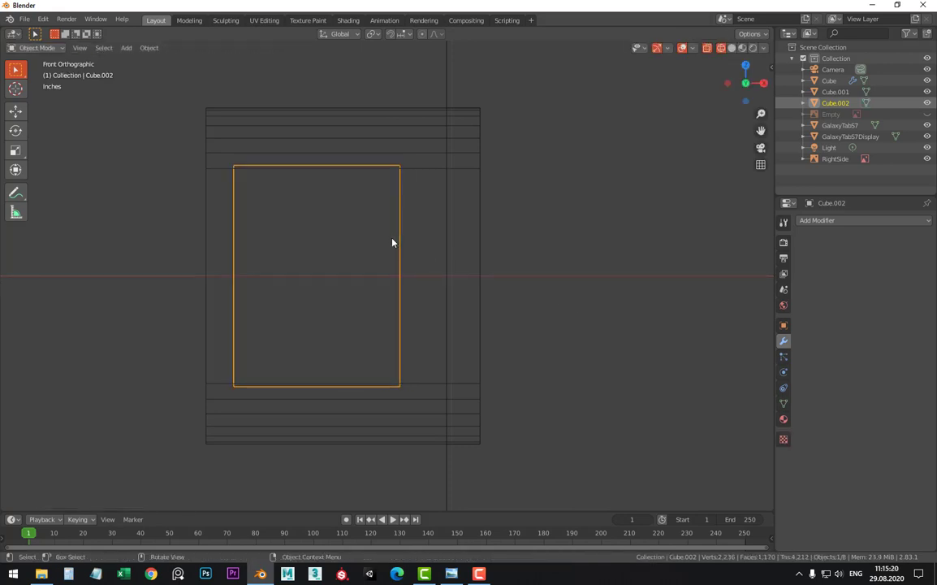
scroll(398, 276, "down", 4)
key("shift+z")
mouse_move(517, 301)
middle_mouse_down()
mouse_move(425, 324)
mouse_move(403, 211)
middle_mouse_up()
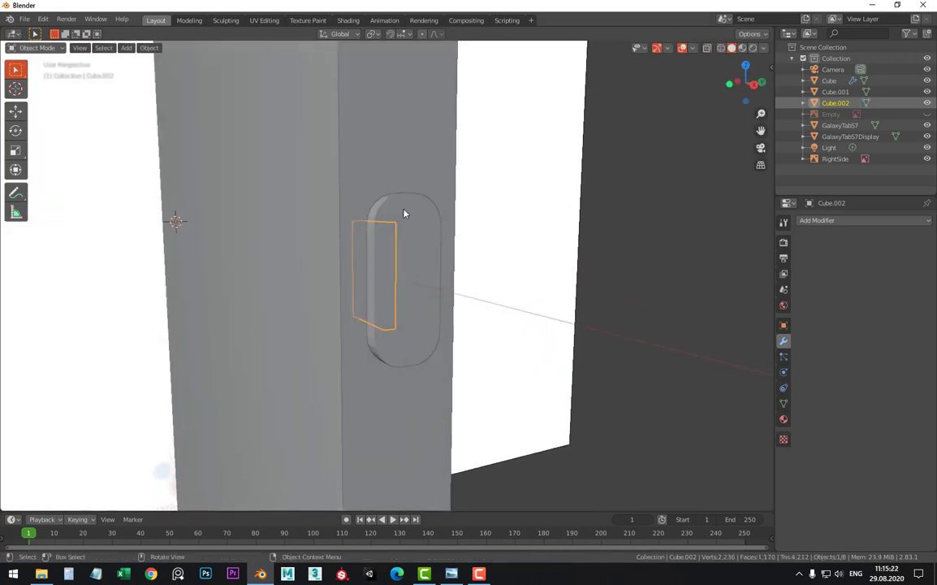
Inspect the Cube.001 capsule button in wireframe from the front view
left_click(404, 212)
scroll(398, 260, "down", 2)
middle_click_drag(391, 281, 470, 286)
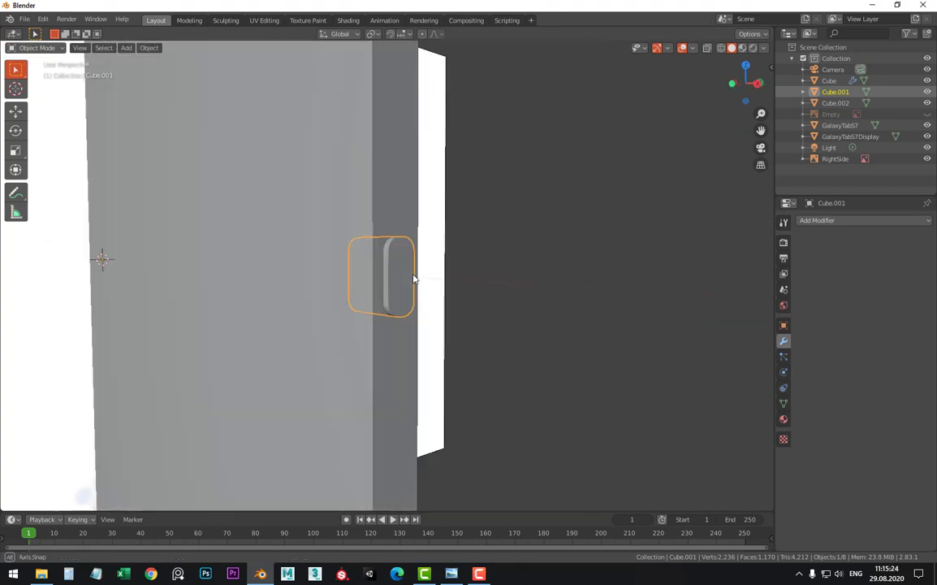
key("Tab")
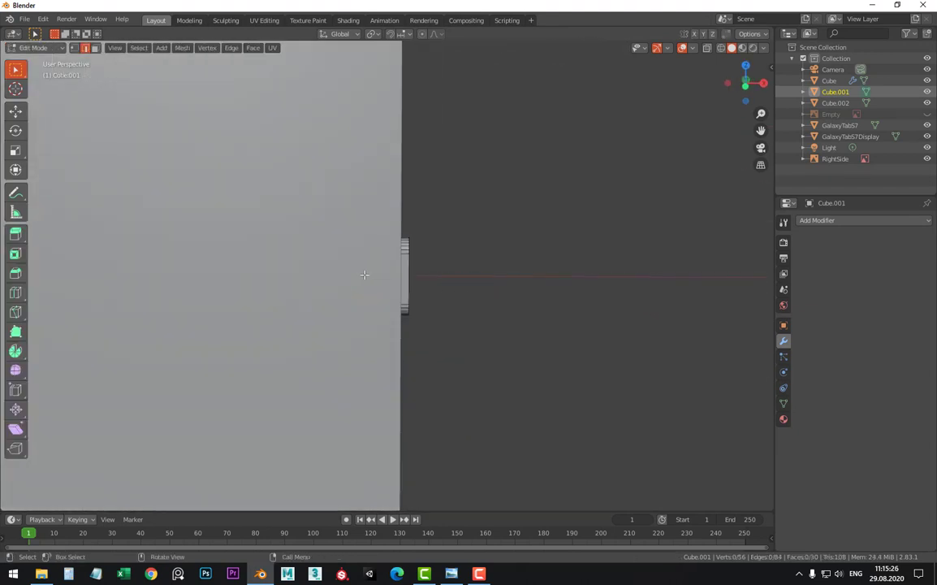
key("shift+z")
key("KP_1")
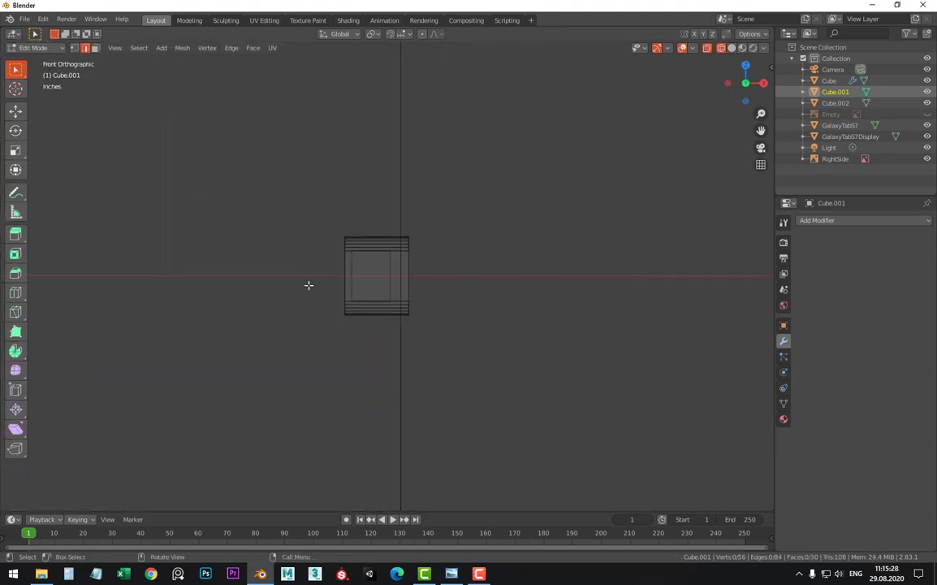
scroll(309, 285, "up", 4)
key("Tab")
Shift Cube.002's left edge about 0.052 inch further out along X
left_click(311, 248)
key("Tab")
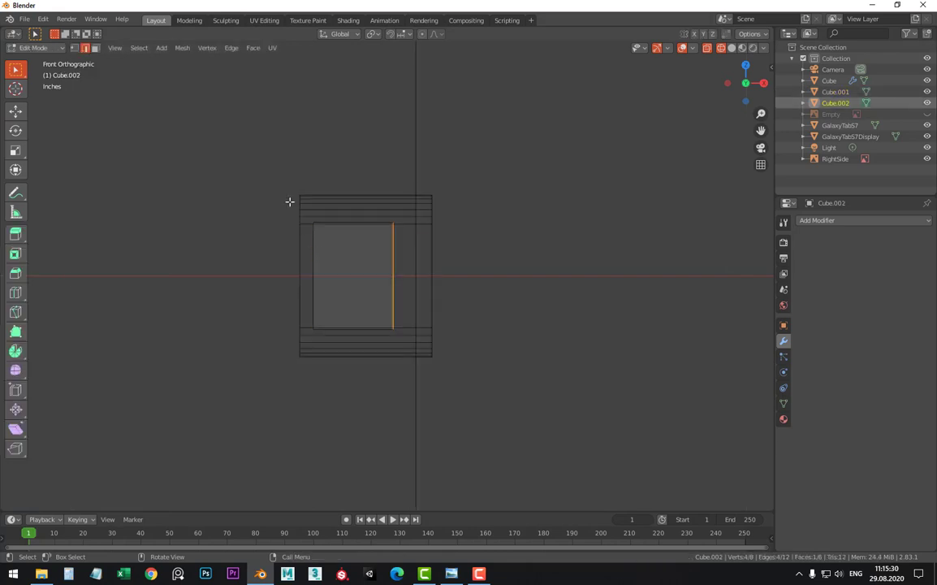
left_click_drag(289, 201, 355, 345)
key("g")
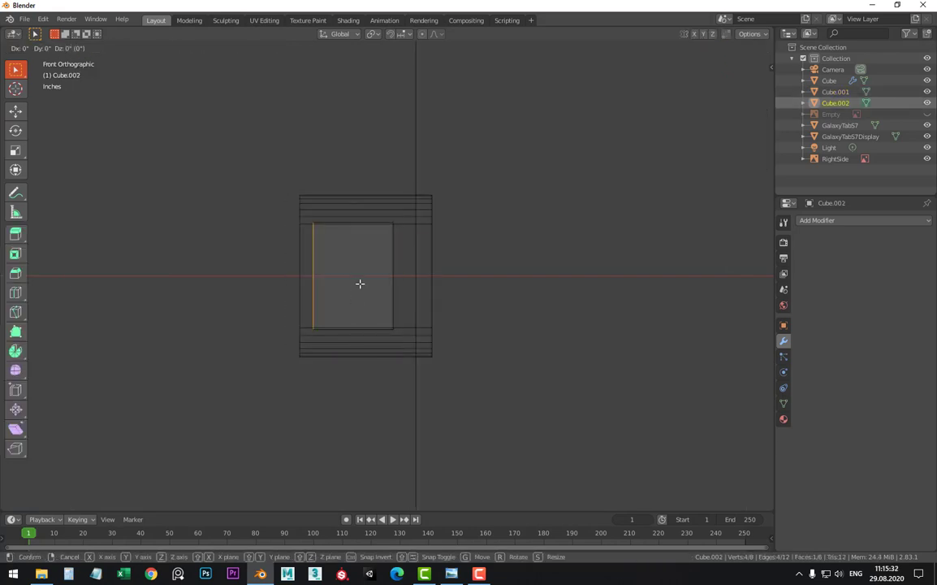
key("x")
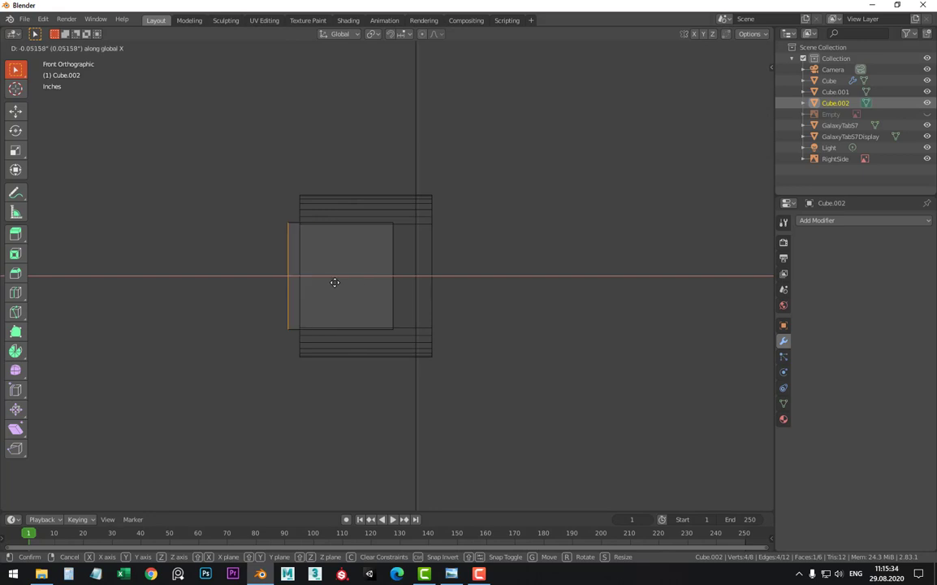
left_click(328, 280)
key("Tab")
key("z")
left_click(455, 273)
mouse_move(456, 273)
middle_mouse_down()
mouse_move(394, 264)
mouse_move(406, 195)
middle_mouse_up()
Shade the Cube.001 pill button smooth and enable Auto Smooth at 30°
left_click(407, 187)
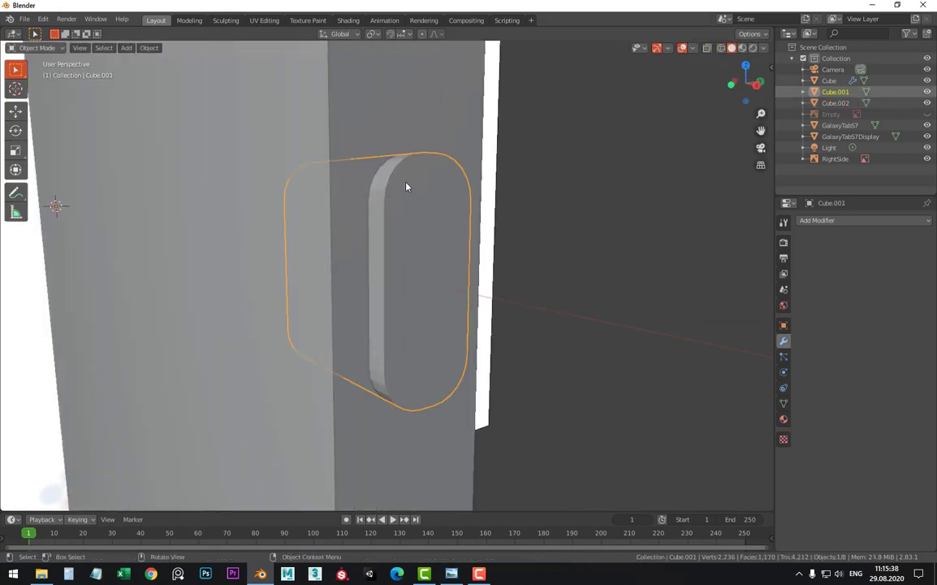
right_click(417, 188)
left_click(417, 189)
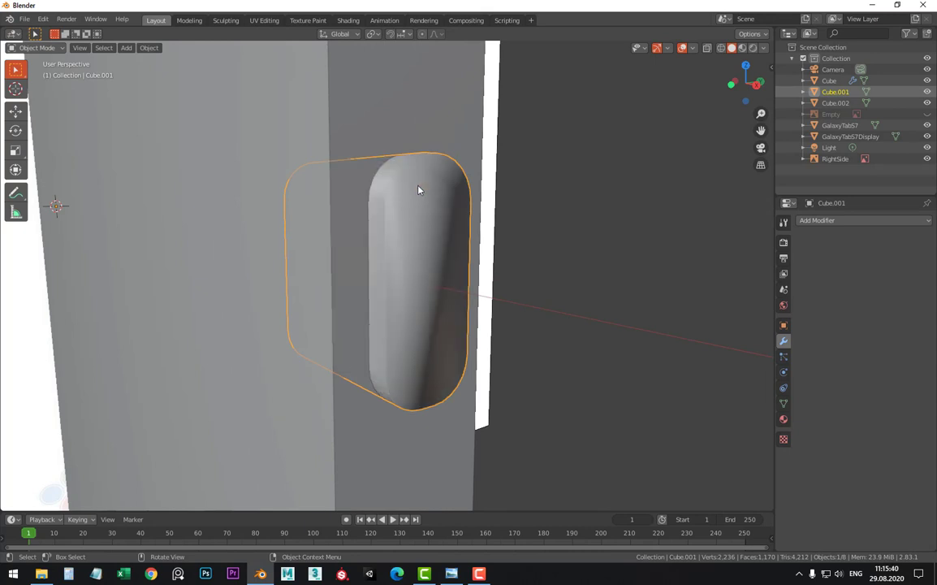
left_click(783, 404)
left_click(814, 412)
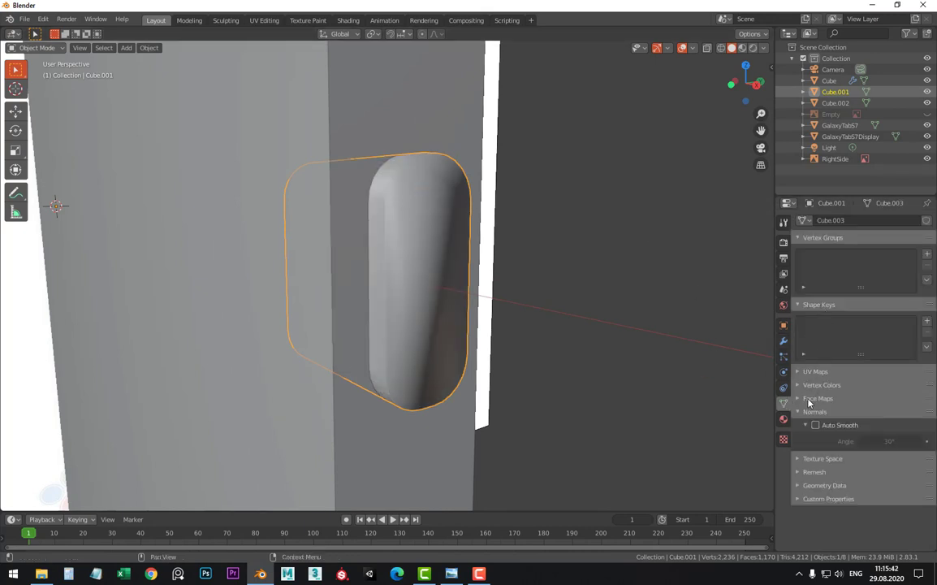
left_click(815, 425)
left_click(578, 235)
Check the tablet edge from the front, right and left views
key("z")
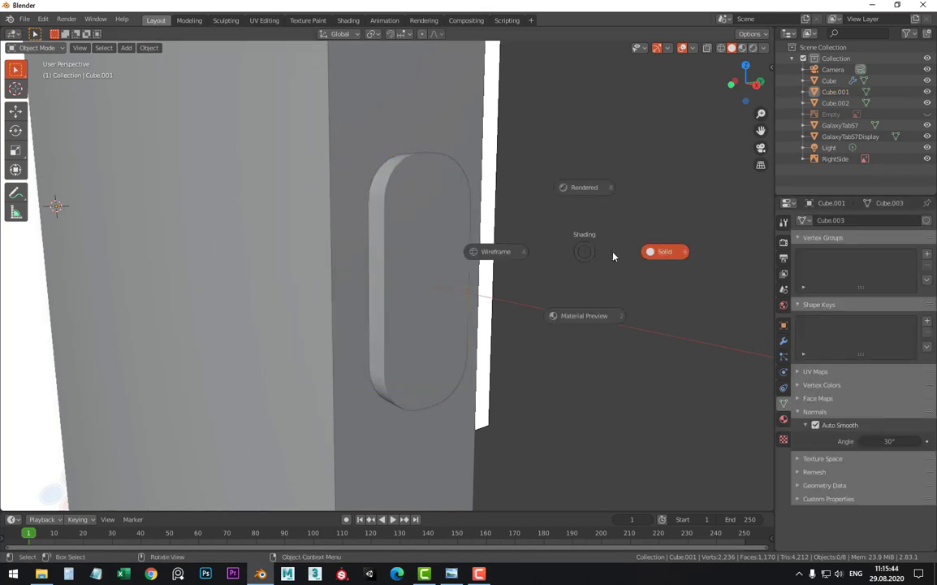
key("Escape")
scroll(454, 264, "down", 5)
mouse_move(455, 257)
middle_mouse_down()
mouse_move(433, 132)
mouse_move(416, 222)
mouse_move(337, 247)
mouse_move(439, 235)
middle_mouse_up()
scroll(415, 222, "down", 3)
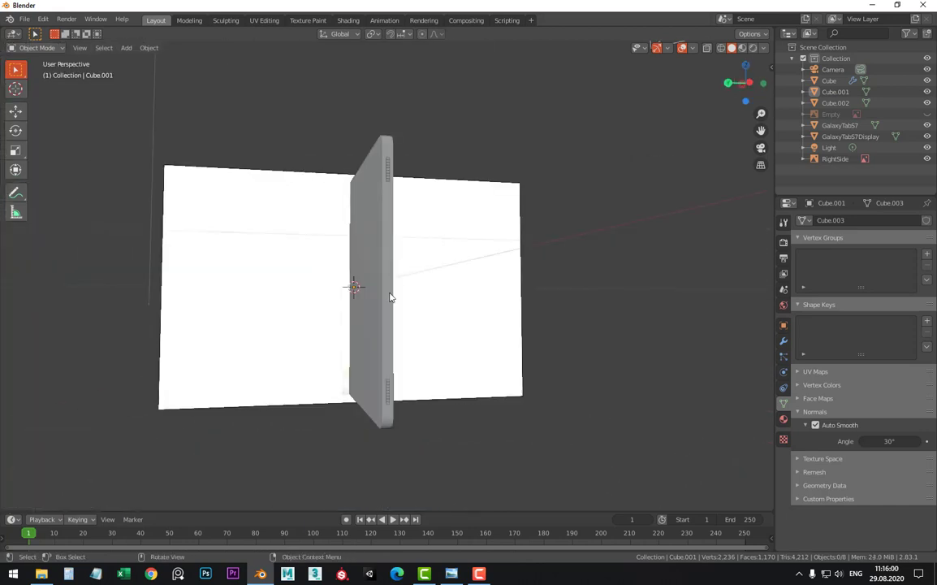
key("KP_1")
key("KP_3")
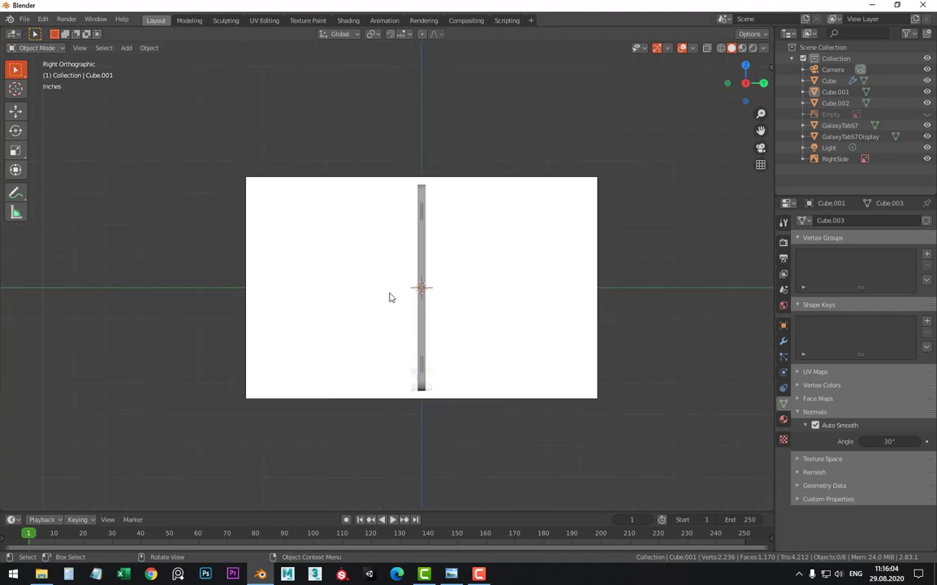
key("ctrl+KP_3")
scroll(389, 296, "up", 3)
scroll(372, 282, "up", 2)
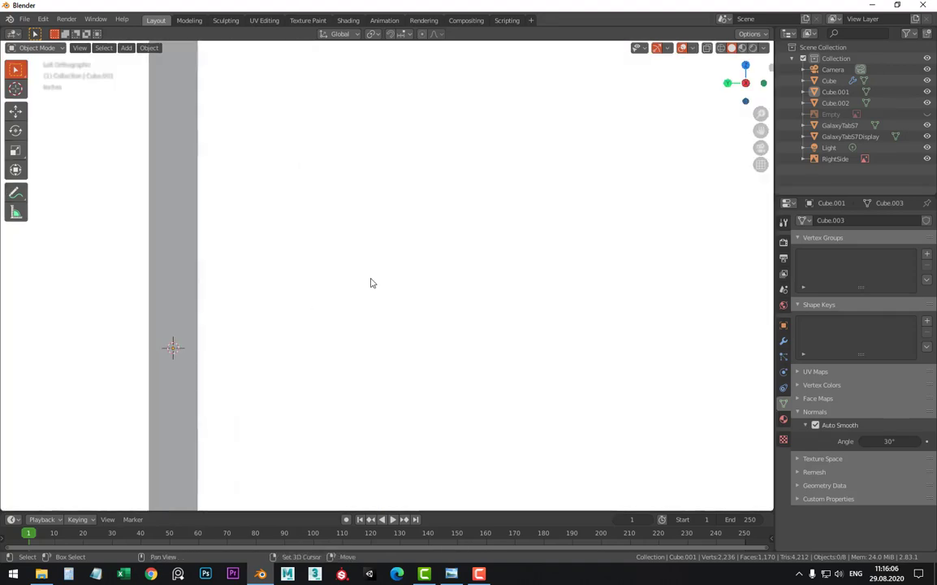
middle_click_drag(372, 282, 602, 221, "shift")
View the Samsung-Galaxy-Tab-S7-1 edge reference photo, then return to Blender
key("alt+Tab")
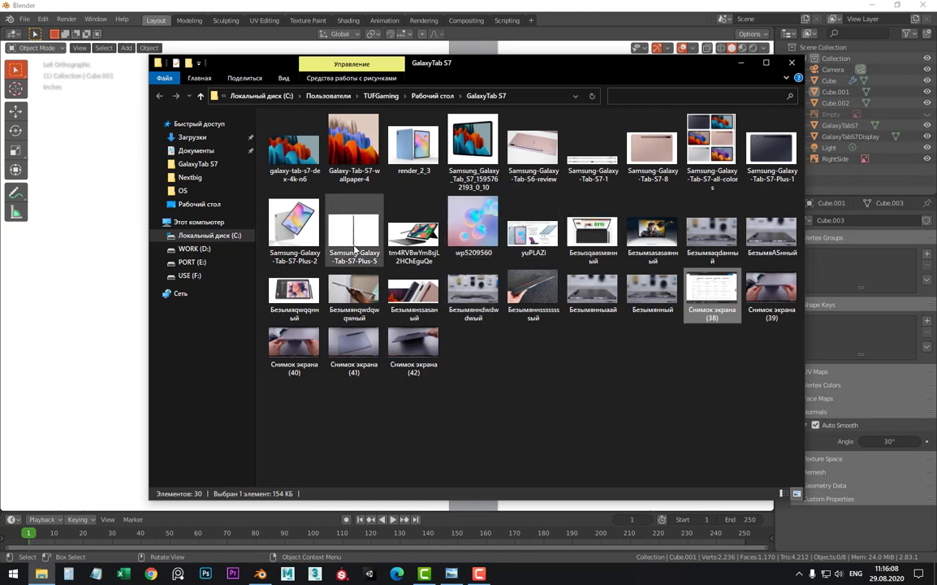
double_click(597, 150)
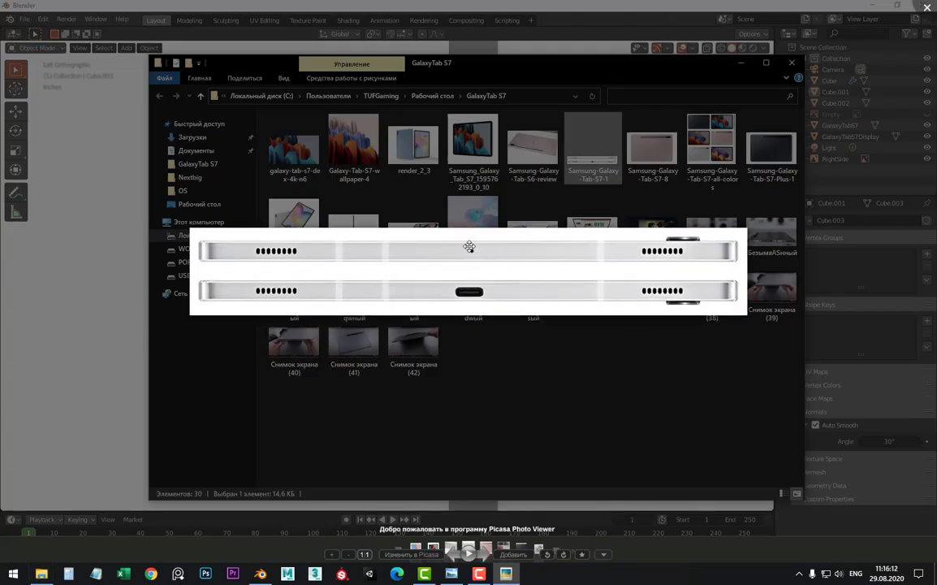
left_click(436, 4)
left_click(435, 4)
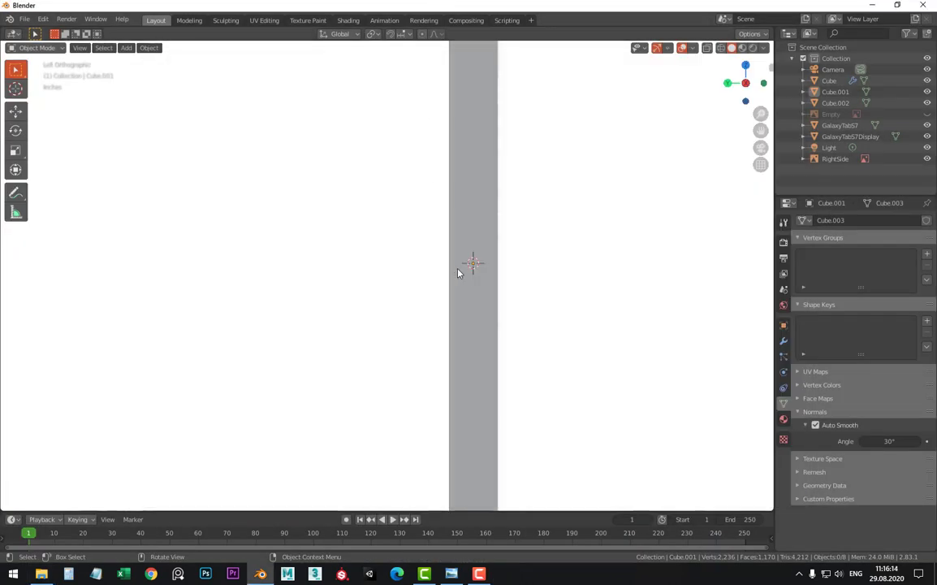
scroll(458, 270, "down", 2)
key("shift+a")
mouse_move(422, 269)
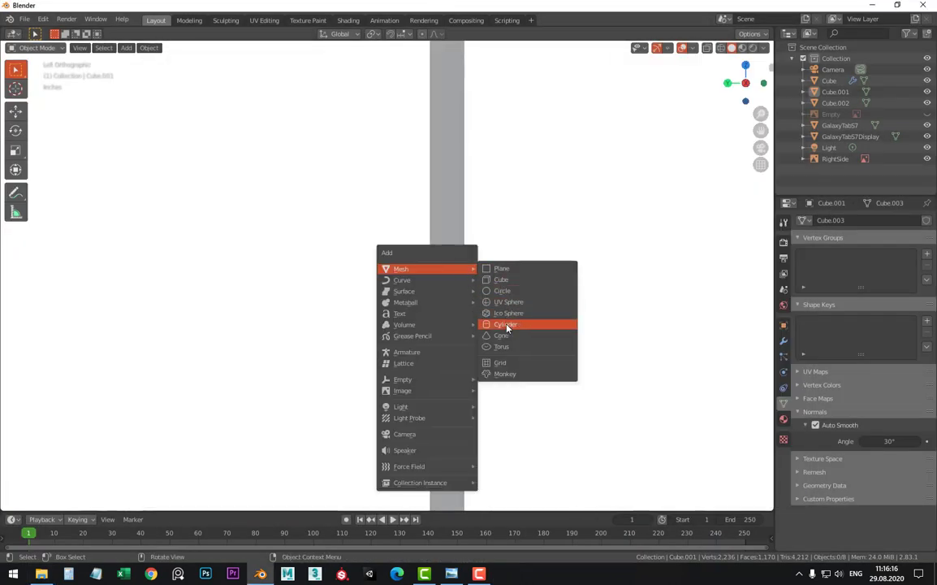
left_click(497, 324)
scroll(497, 233, "down", 4)
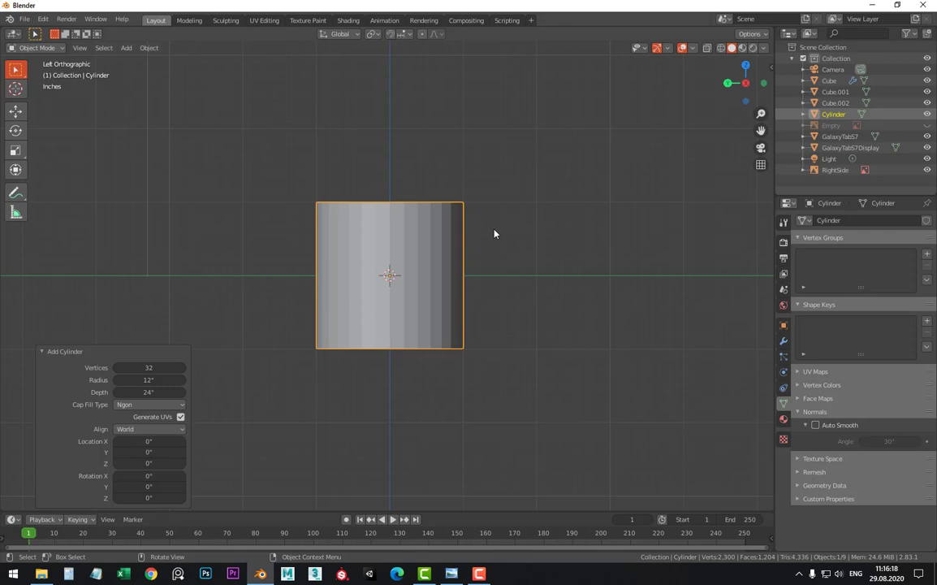
key("Tab")
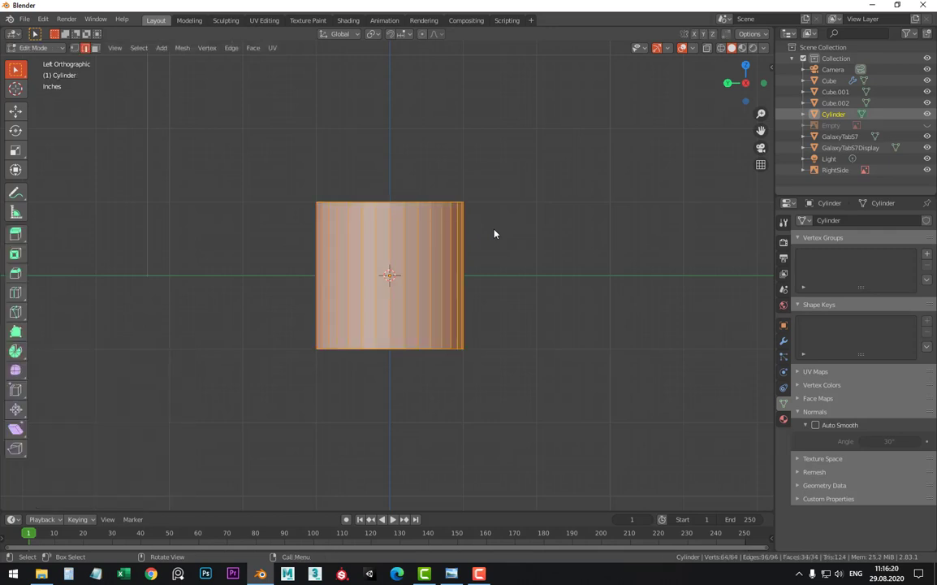
type("rx90")
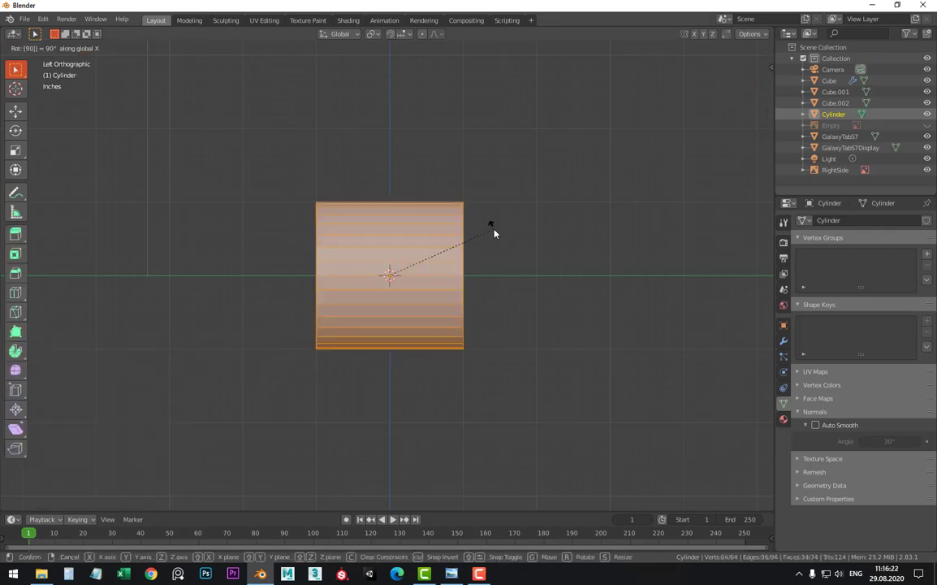
key("Escape")
type("ry")
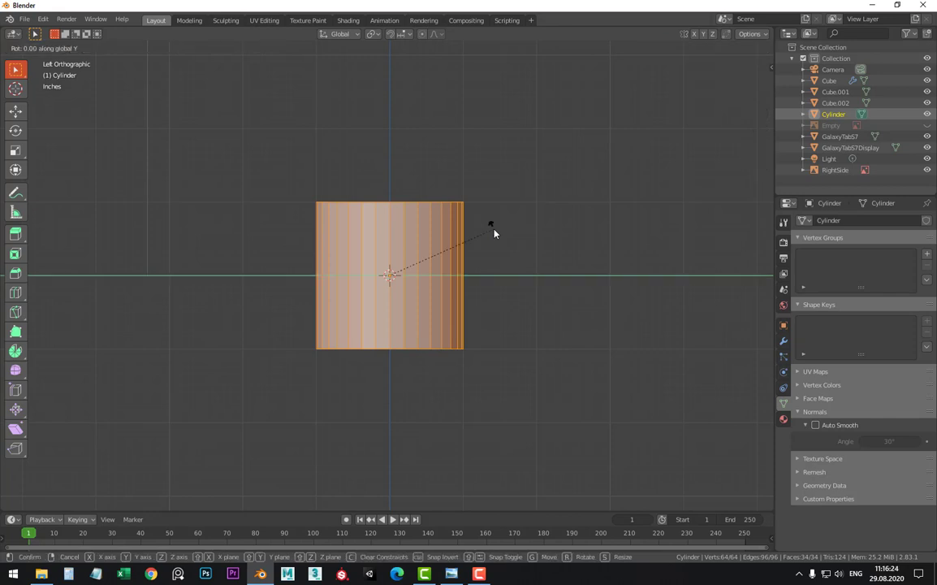
type("90")
key("Return")
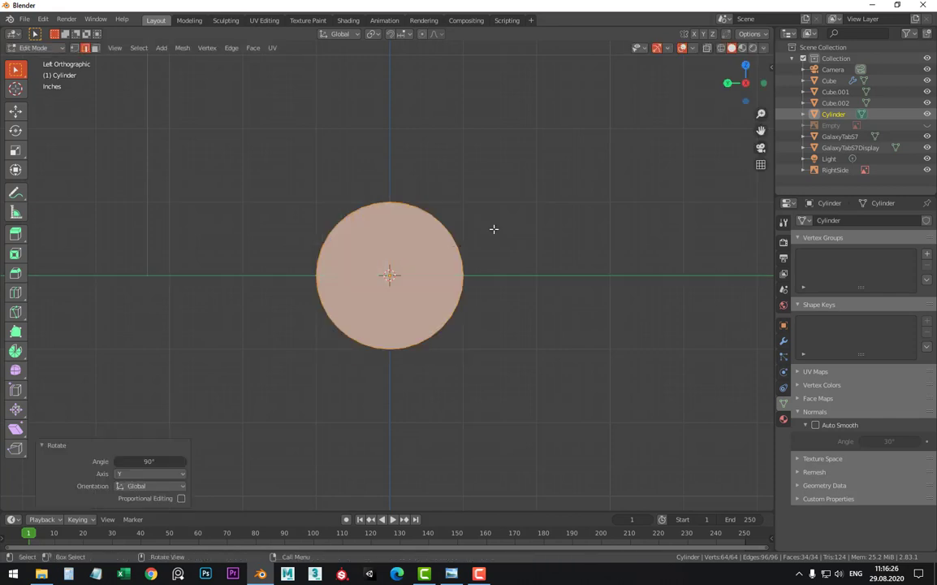
key("s")
left_click(412, 258)
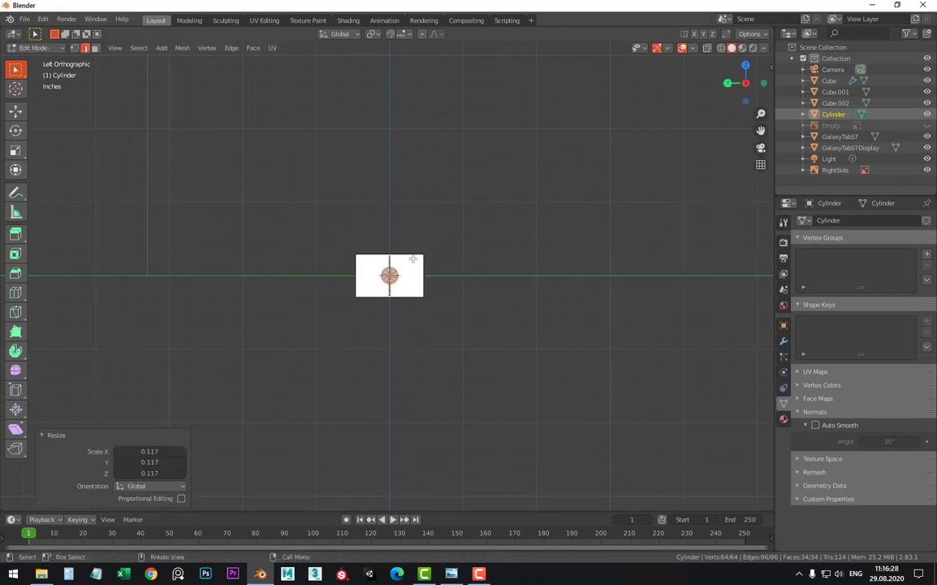
key("KP_Decimal")
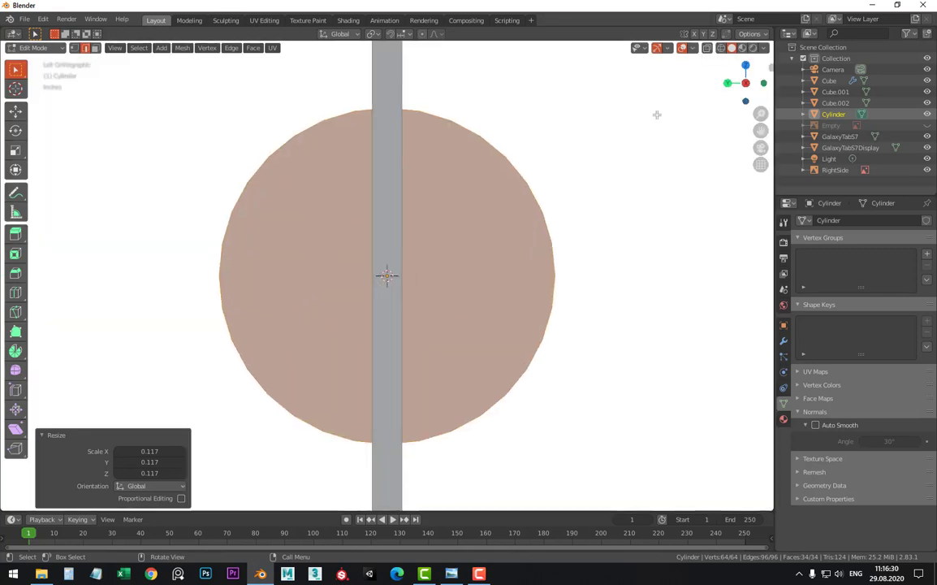
scroll(502, 225, "down", 4)
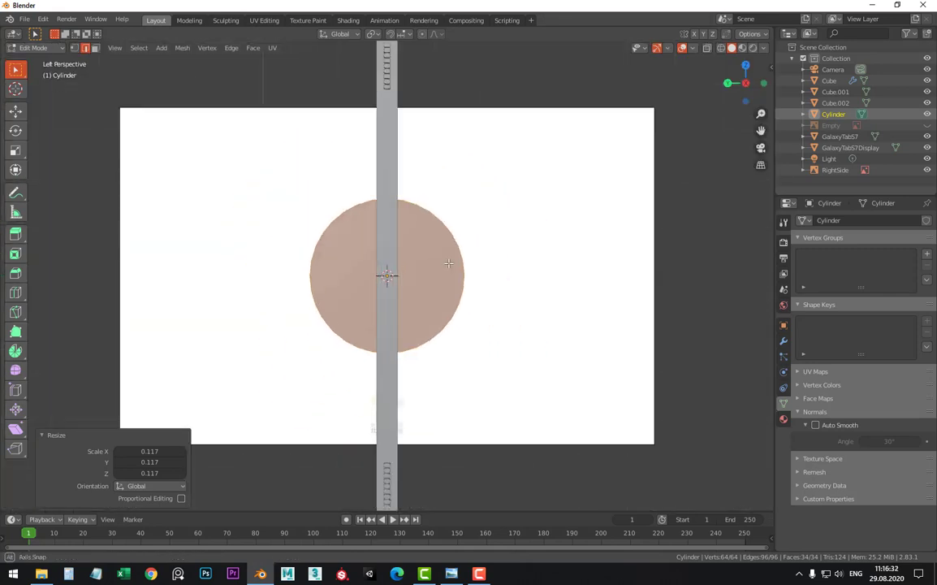
middle_click_drag(503, 225, 403, 306)
key("Tab")
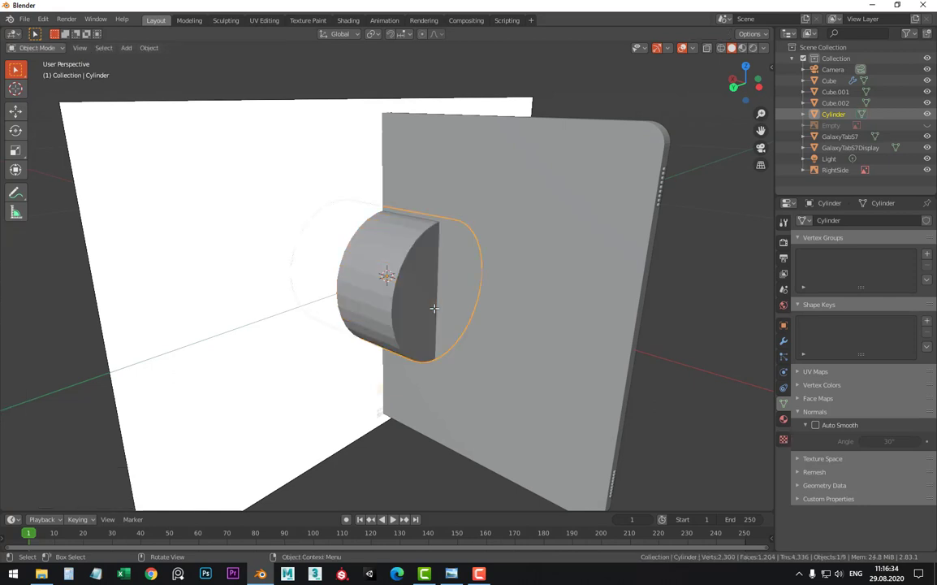
scroll(451, 301, "down", 4)
key("x")
Delete the old cylinder and add a new 16-vertex cylinder
left_click(451, 296)
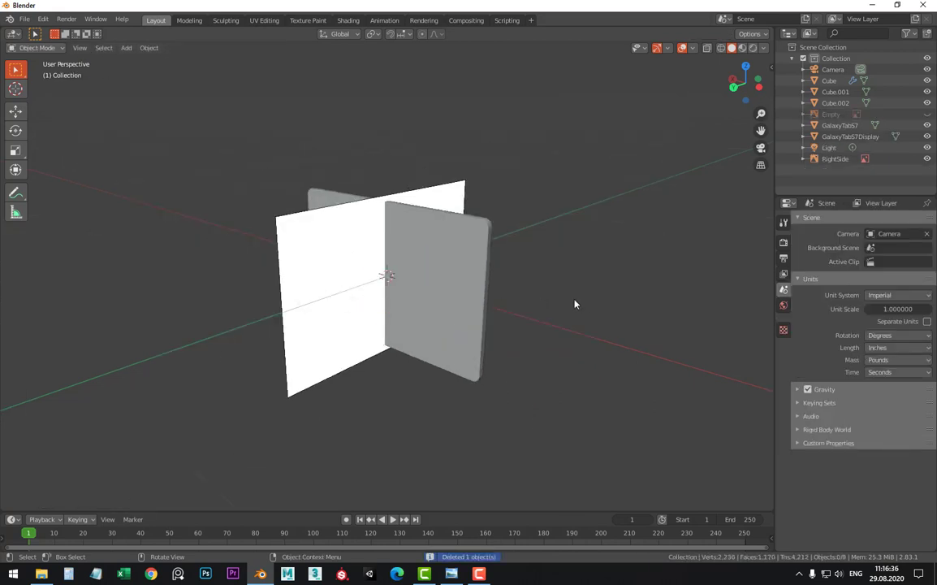
scroll(578, 305, "down", 3)
key("shift+a")
mouse_move(552, 298)
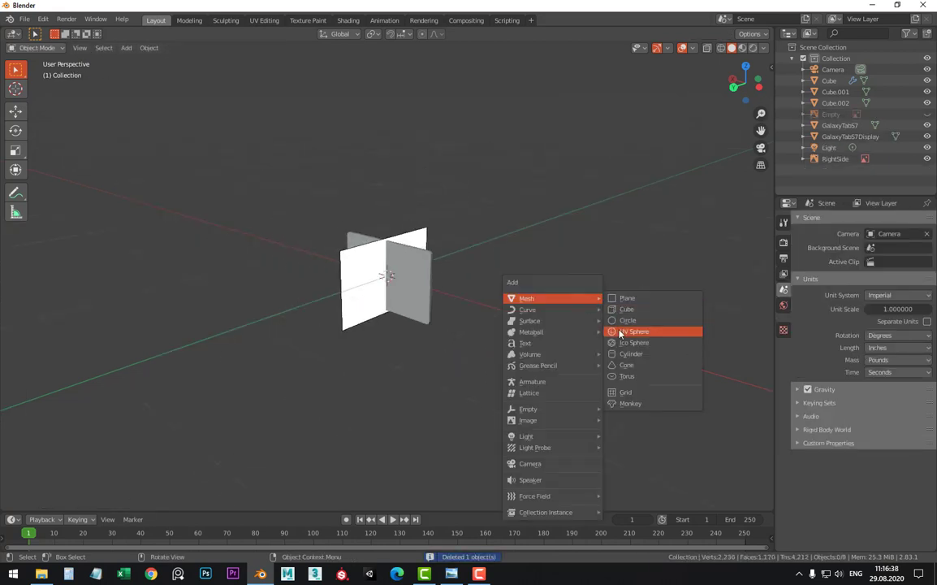
left_click(638, 354)
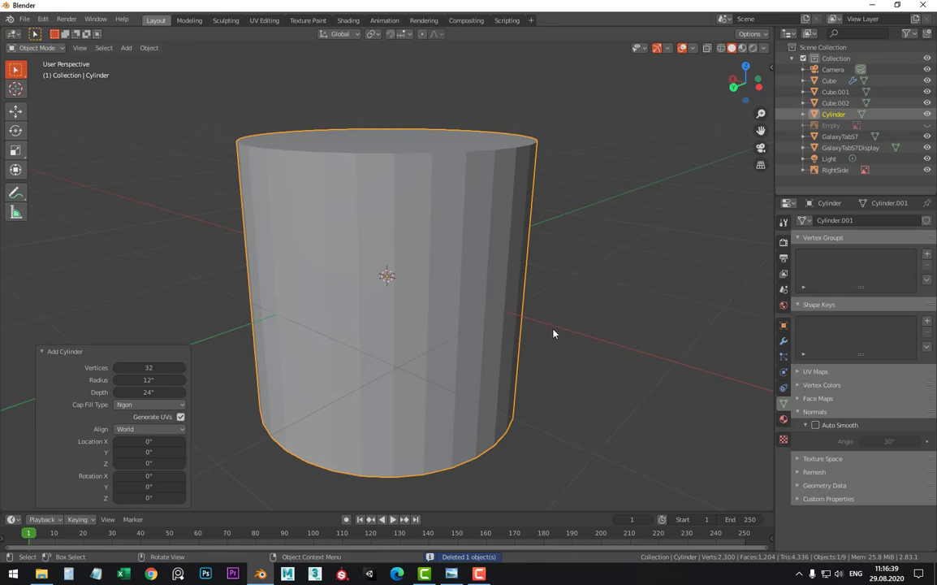
left_click(148, 367)
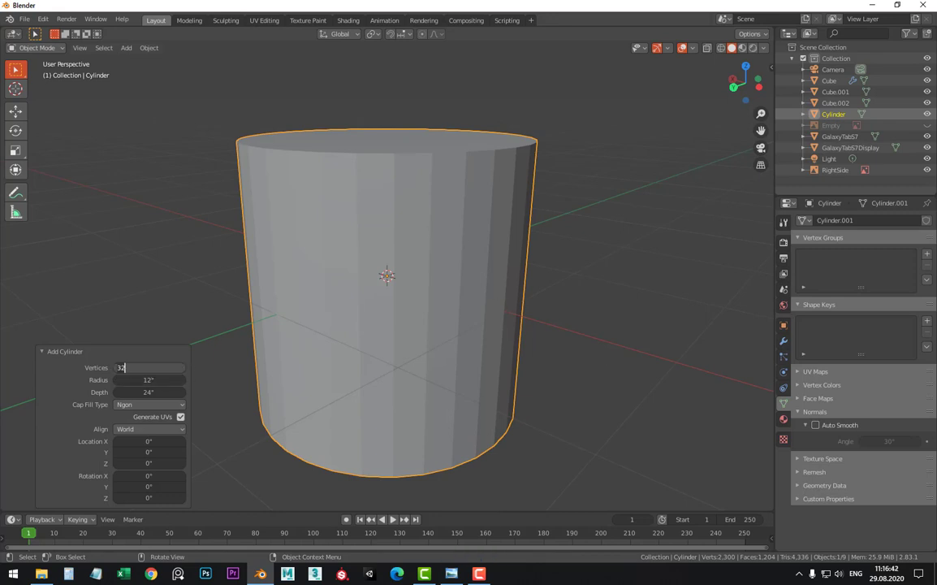
type("16")
key("Return")
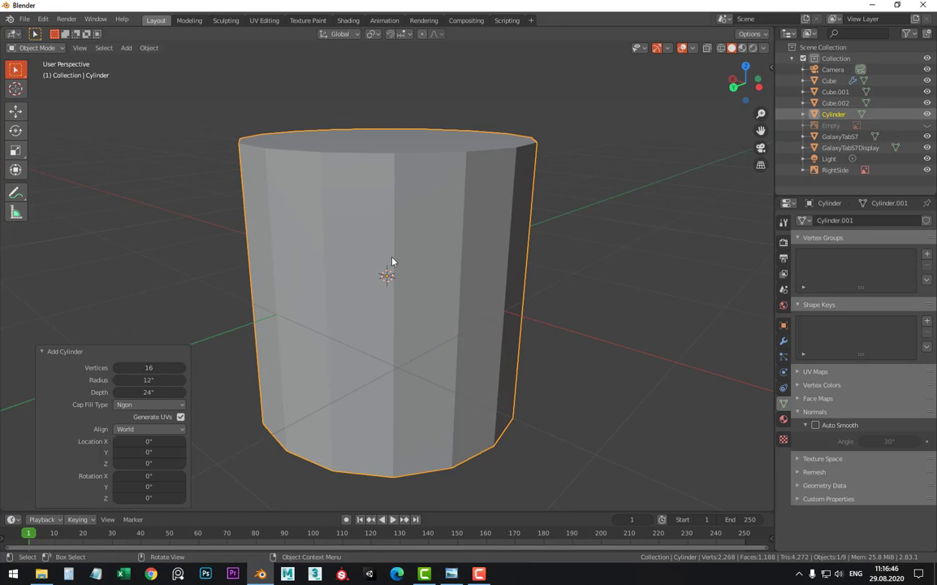
Lay the cylinder on its side by rotating its mesh 90° around Y
key("Tab")
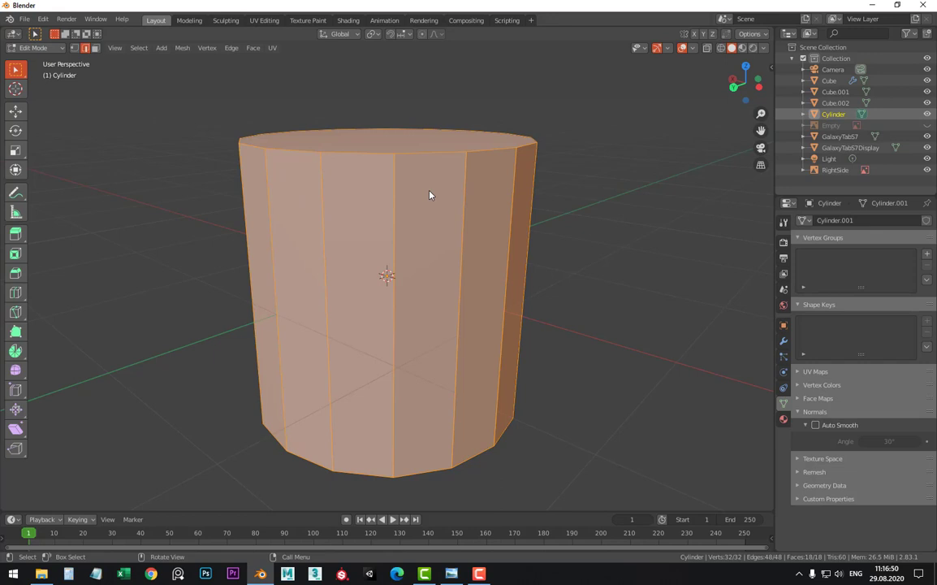
key("r")
key("y")
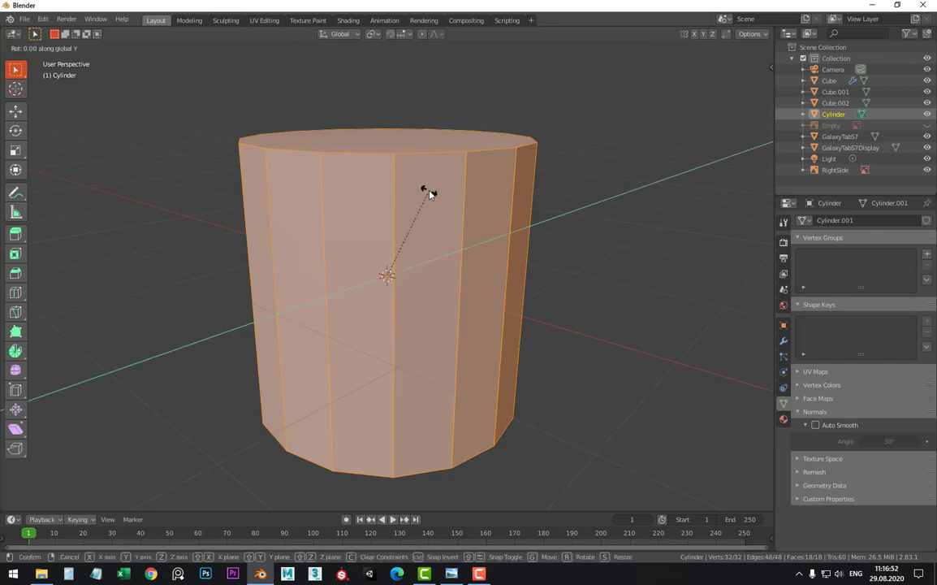
key("9")
key("0")
key("Return")
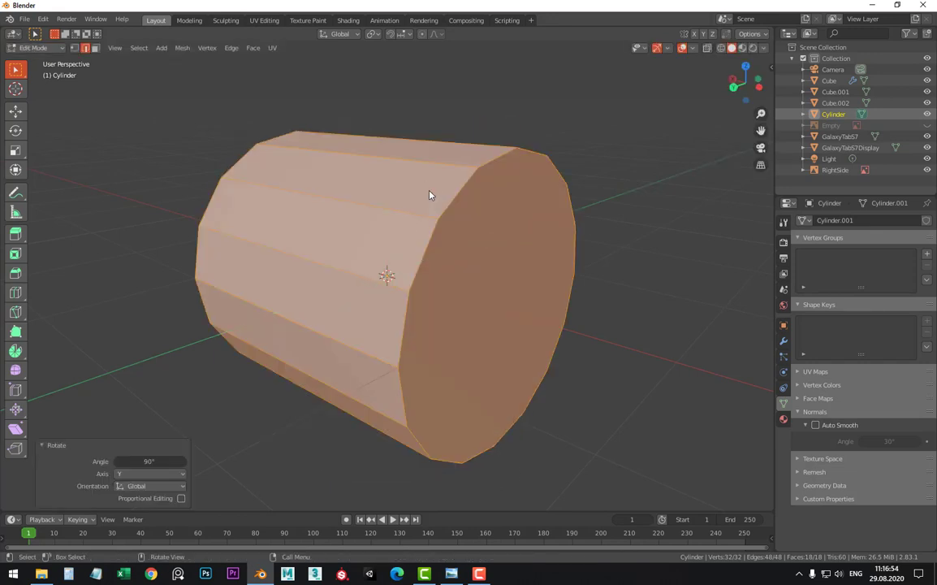
Scale the cylinder down to about 0.109 so it fits inside the button slot
key("KP_3")
key("s")
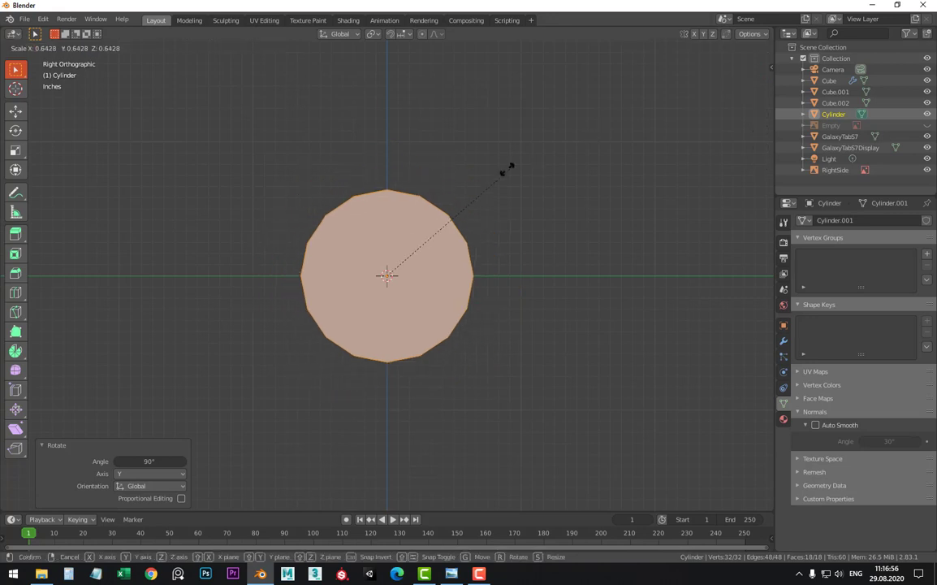
left_click(396, 262)
key("KP_Decimal")
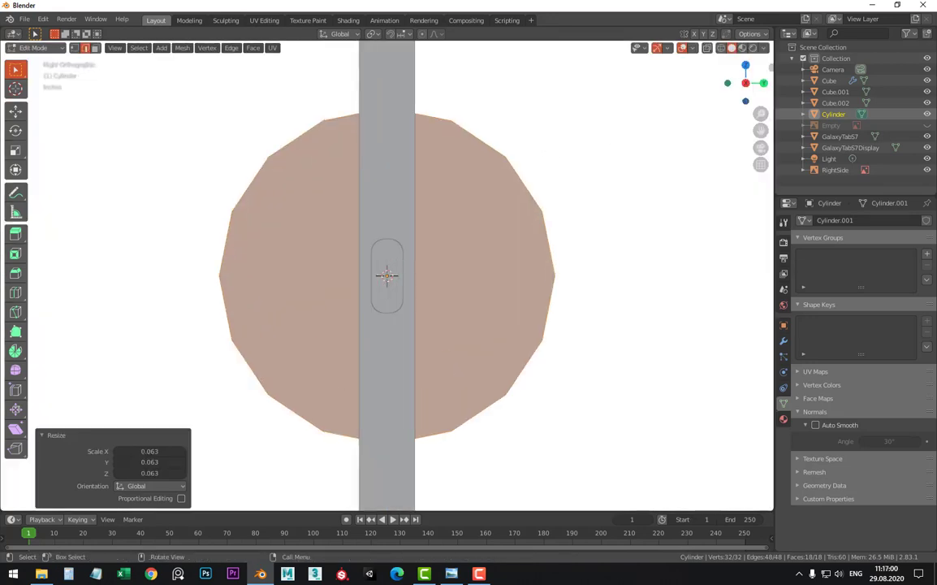
key("s")
left_click(435, 253)
key("KP_Decimal")
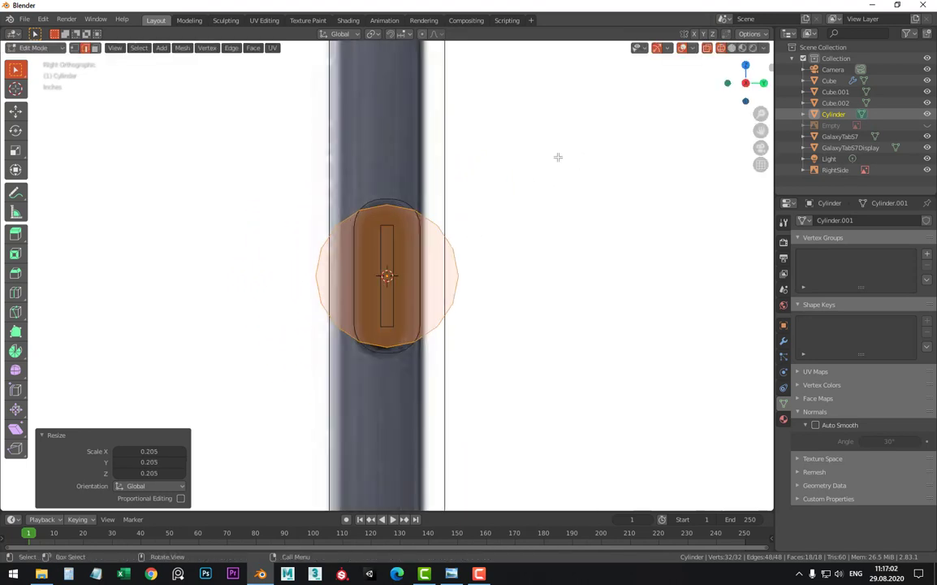
key("s")
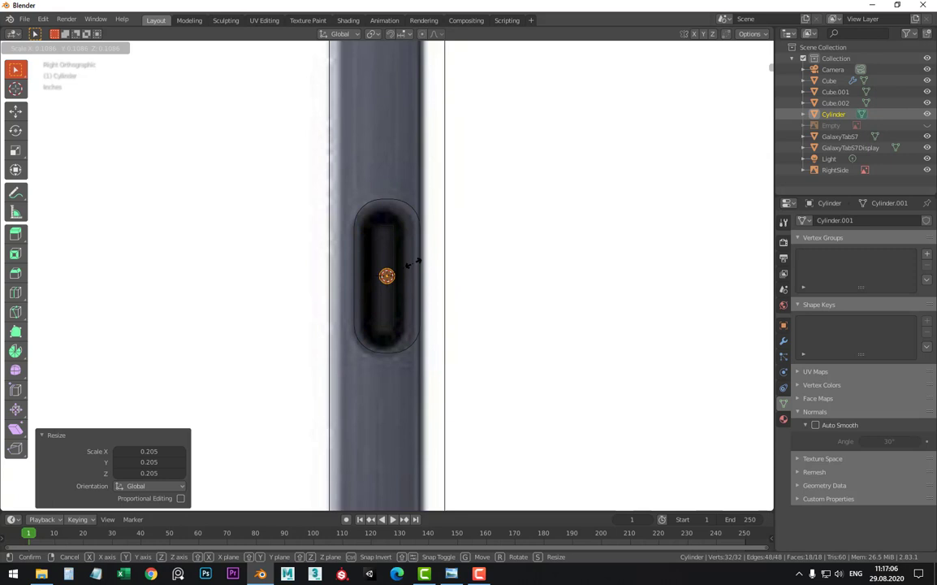
left_click(414, 262)
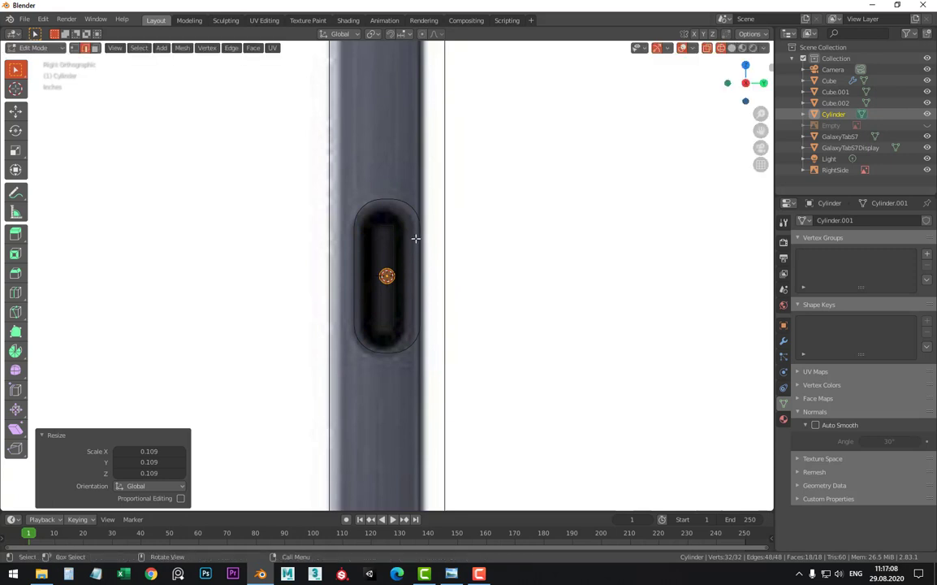
Stretch the cylinder 2.843 times along X and move it left along X
key("KP_1")
scroll(406, 273, "down", 2)
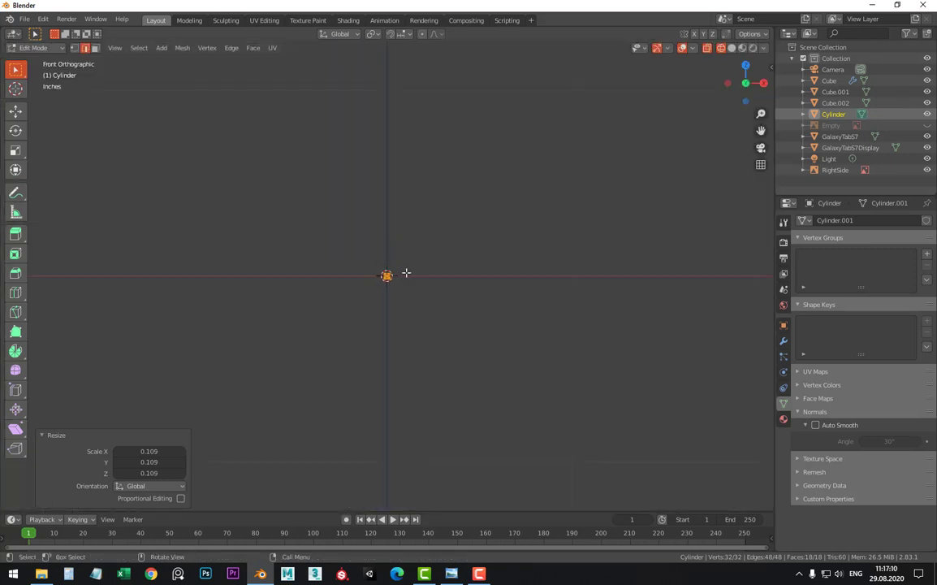
key("s")
key("x")
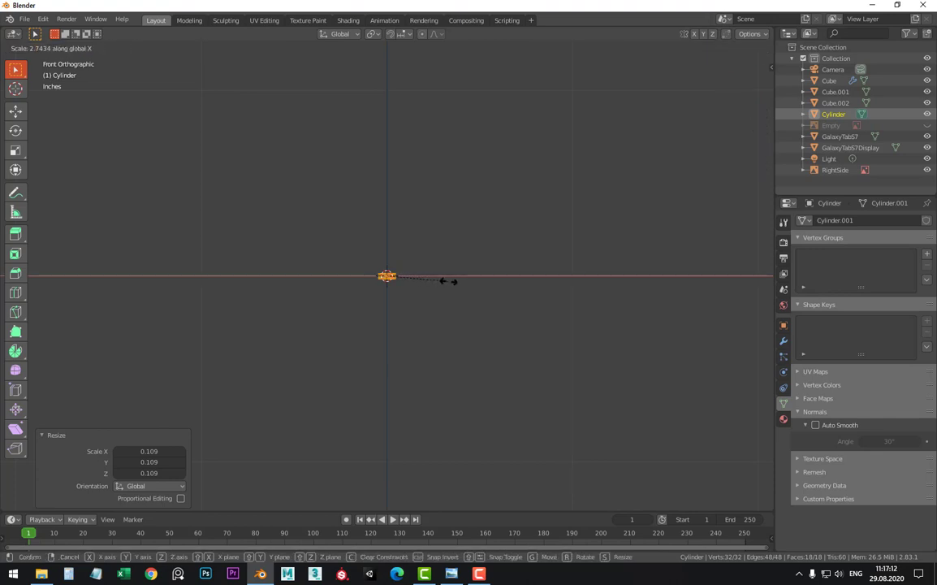
left_click(439, 284)
scroll(439, 284, "up", 15)
scroll(402, 286, "down", 5)
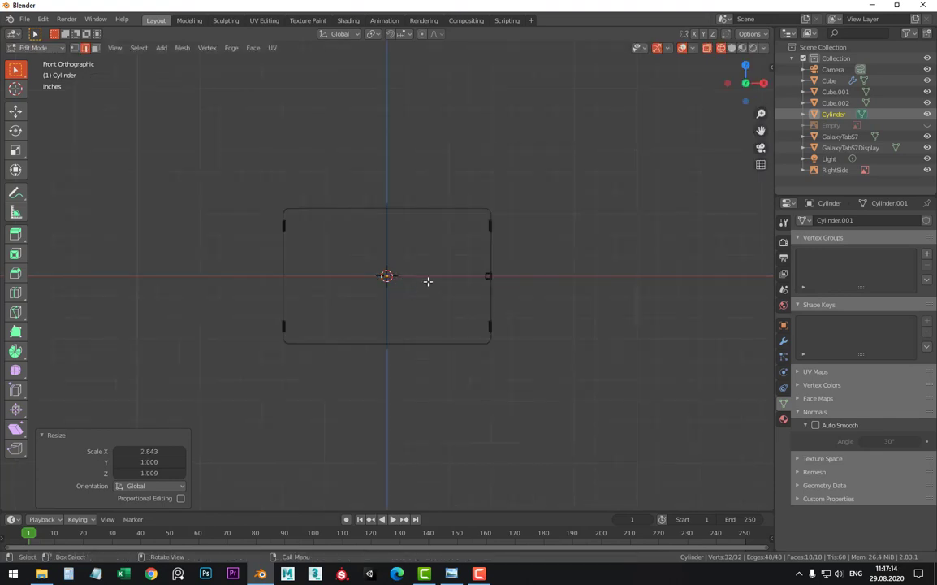
key("g")
key("x")
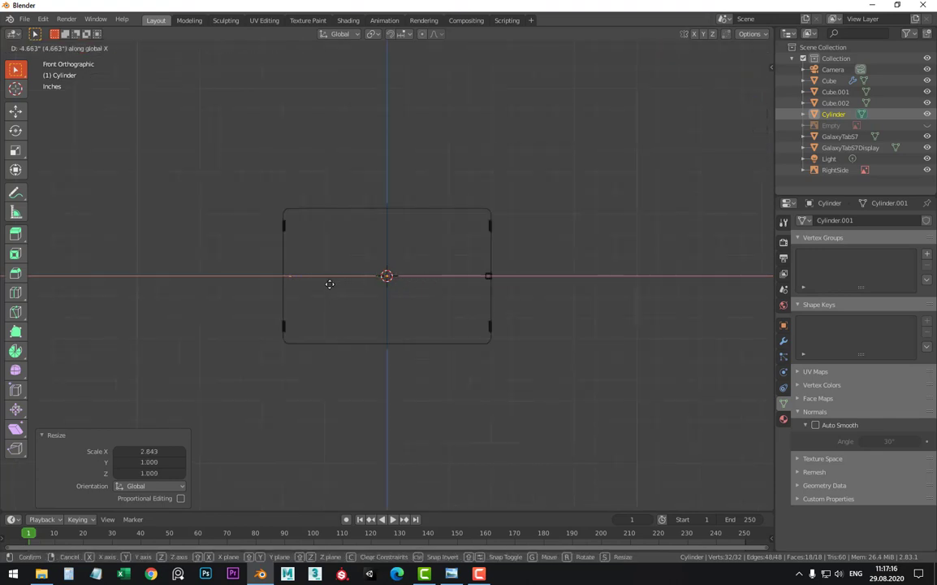
left_click(324, 284)
Shift the cylinder mesh right along X, then leave Edit Mode to see the tablet
key("Tab")
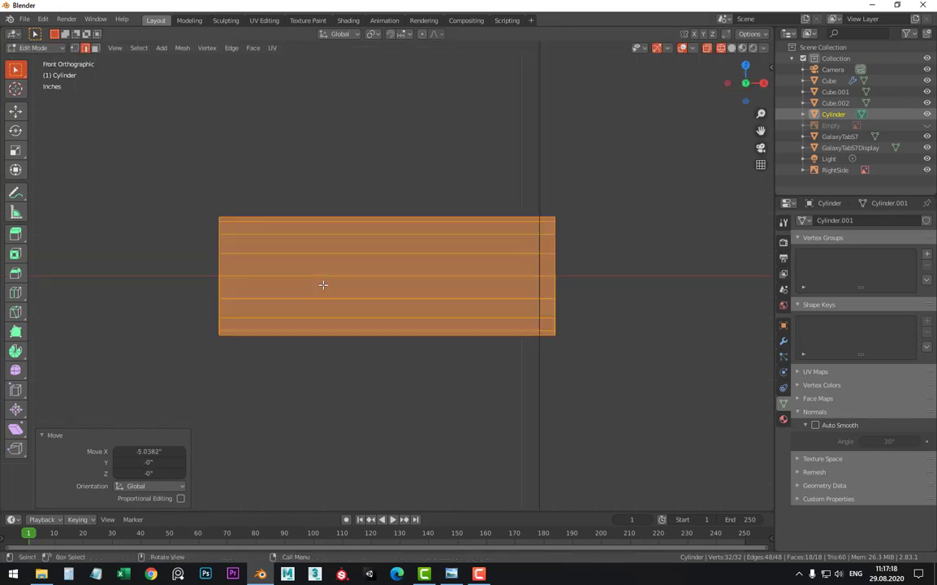
scroll(346, 267, "down", 5)
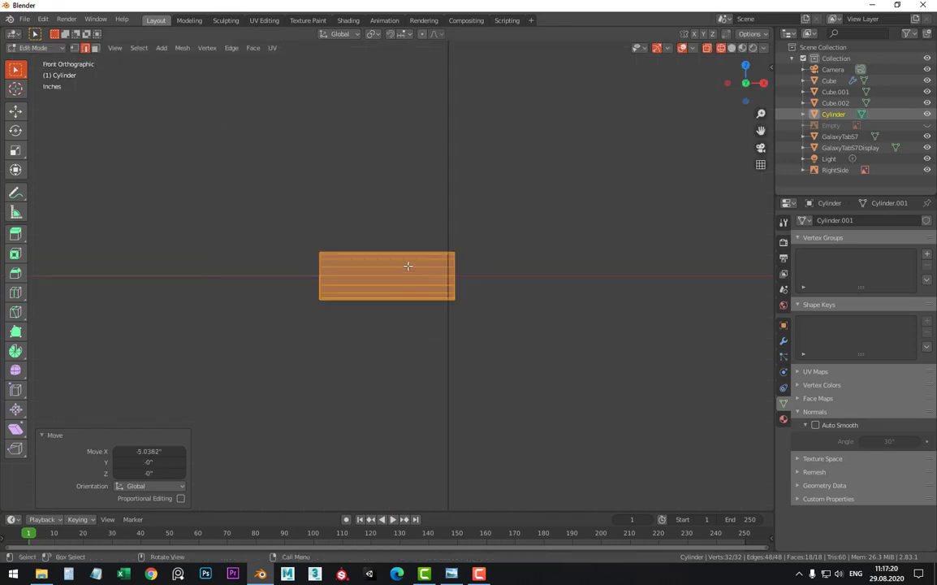
key("g")
key("x")
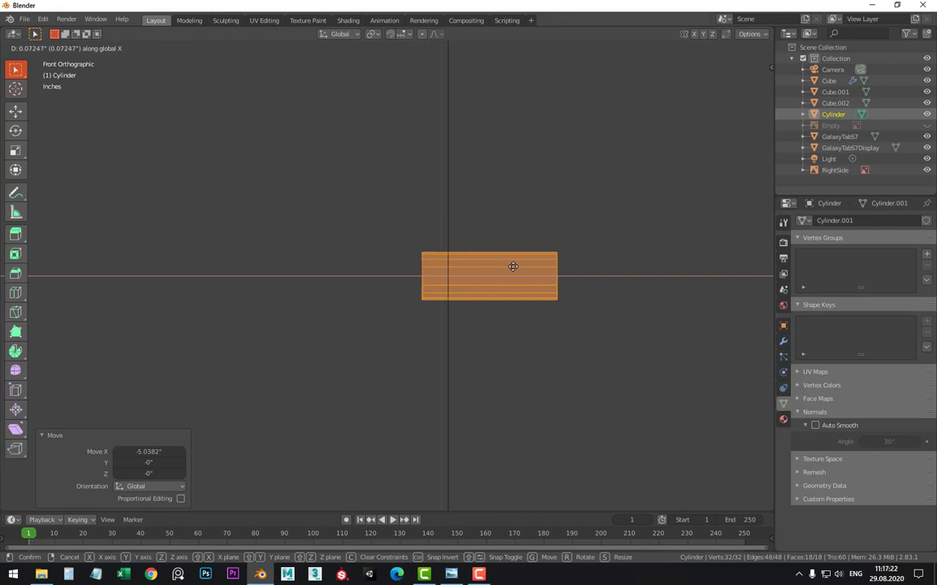
left_click(513, 266)
scroll(448, 266, "down", 3)
key("ctrl+Tab")
left_click(499, 262)
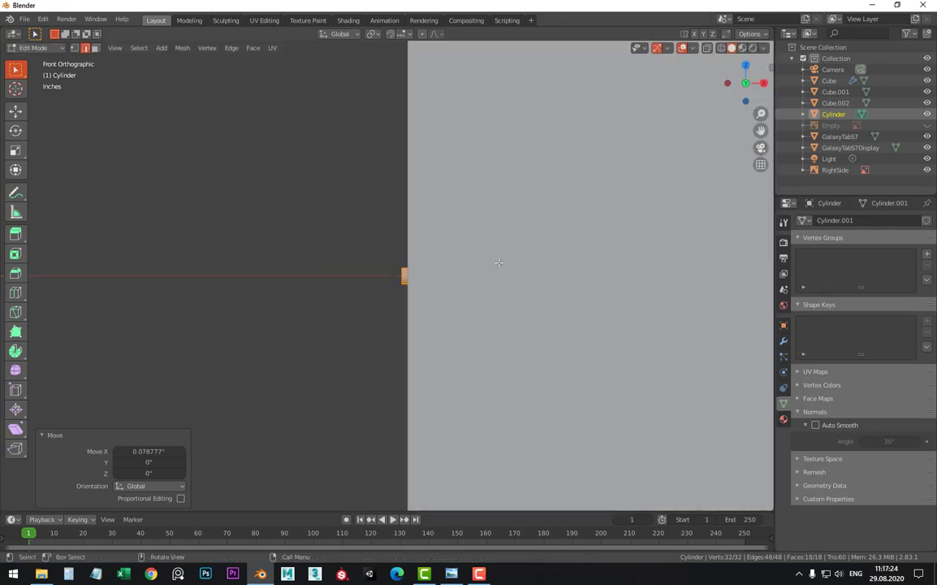
mouse_move(499, 262)
middle_mouse_down()
mouse_move(504, 291)
mouse_move(632, 248)
mouse_move(515, 341)
mouse_move(492, 270)
mouse_move(479, 309)
mouse_move(435, 184)
middle_mouse_up()
key("Tab")
scroll(491, 269, "down", 4)
Hide the RightSide reference image and view the tablet from the front
left_click(434, 175)
left_click(614, 184)
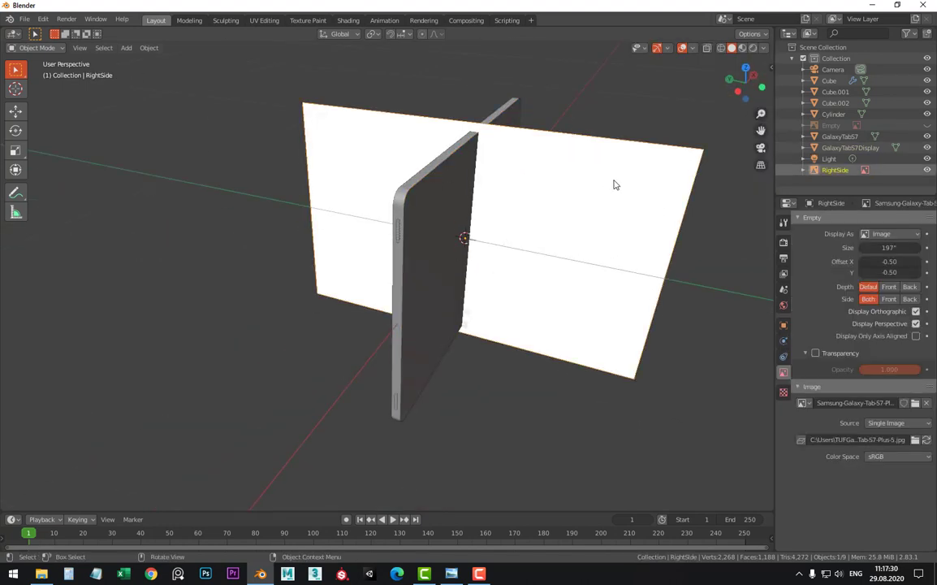
key("h")
left_click(433, 198)
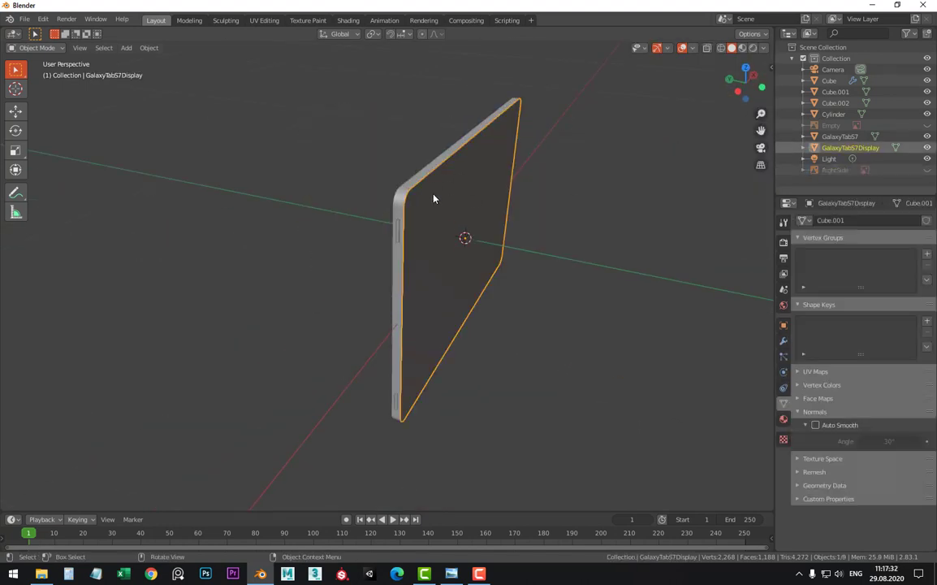
key("KP_1")
middle_click_drag(444, 190, 377, 203, "shift")
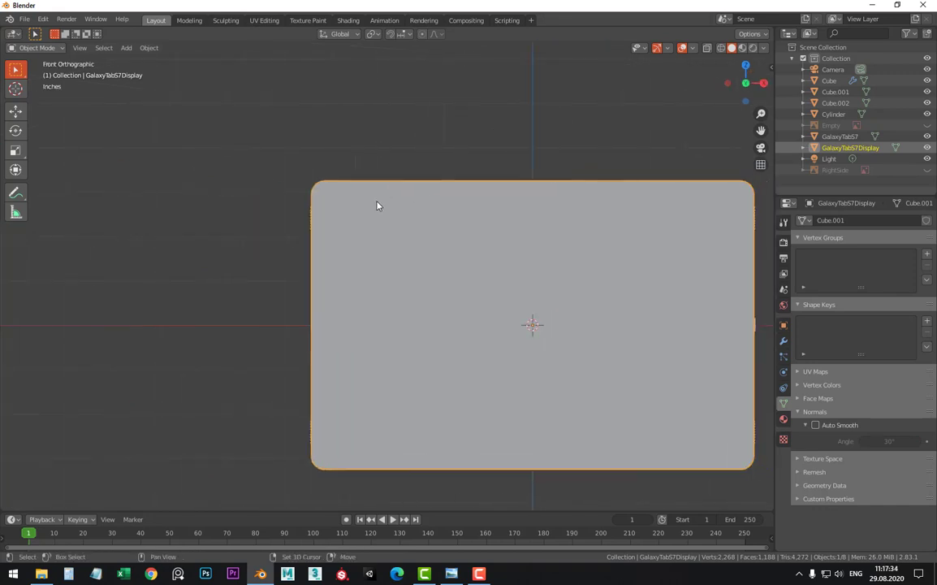
Rename the Empty reference image to 'Face' and frame the tablet's top edge
double_click(835, 127)
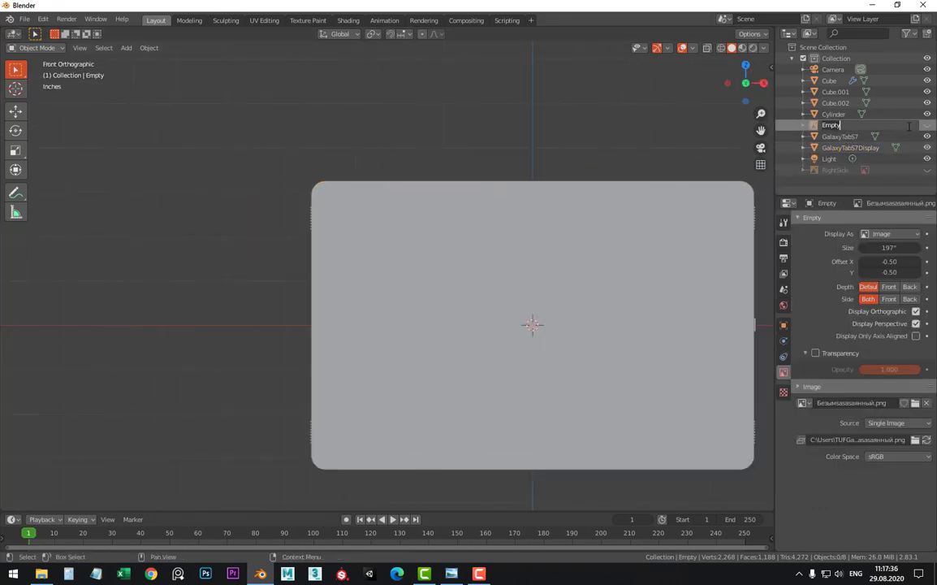
type("Fac")
type("e")
key("Return")
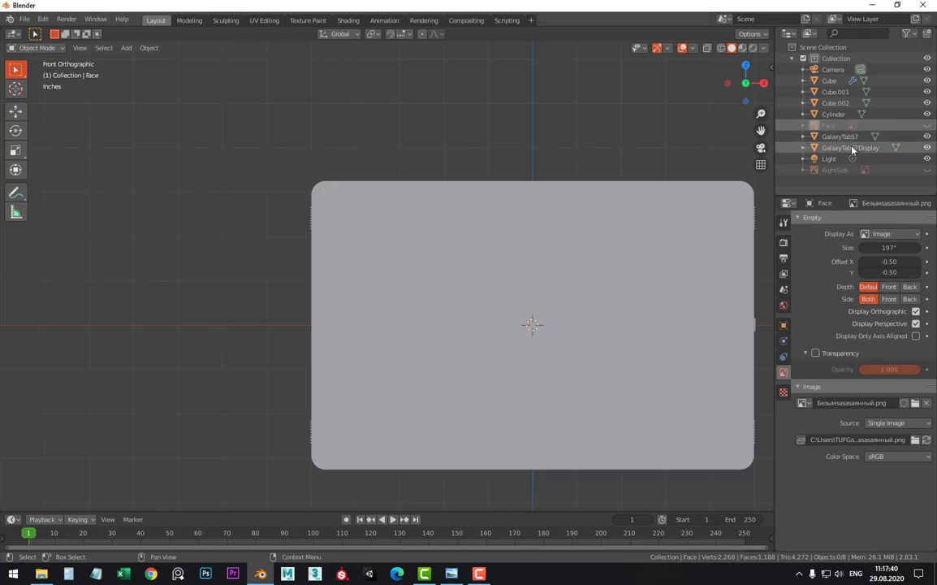
scroll(382, 203, "down", 5)
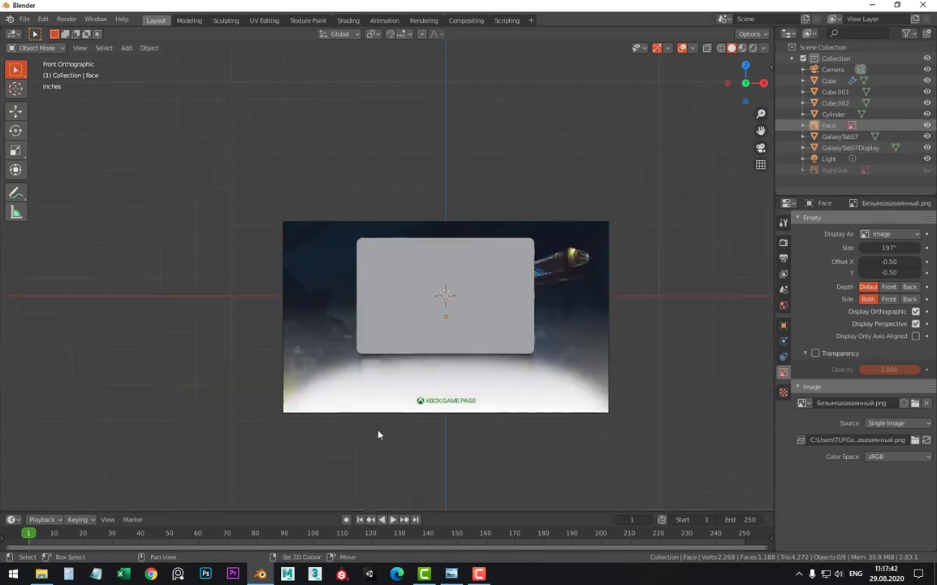
scroll(409, 218, "up", 8)
middle_click_drag(398, 230, 415, 501, "shift")
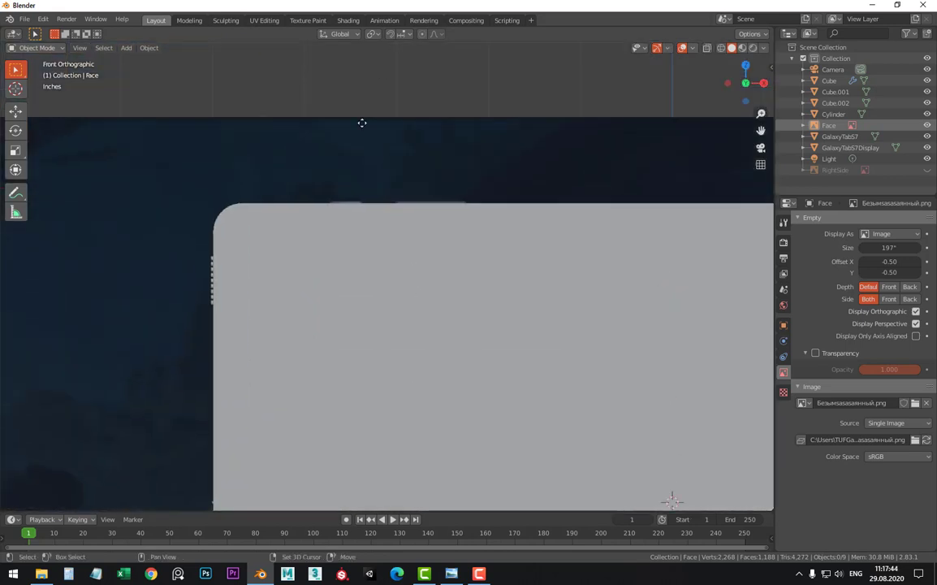
scroll(450, 257, "up", 4)
middle_click_drag(443, 174, 441, 305, "shift")
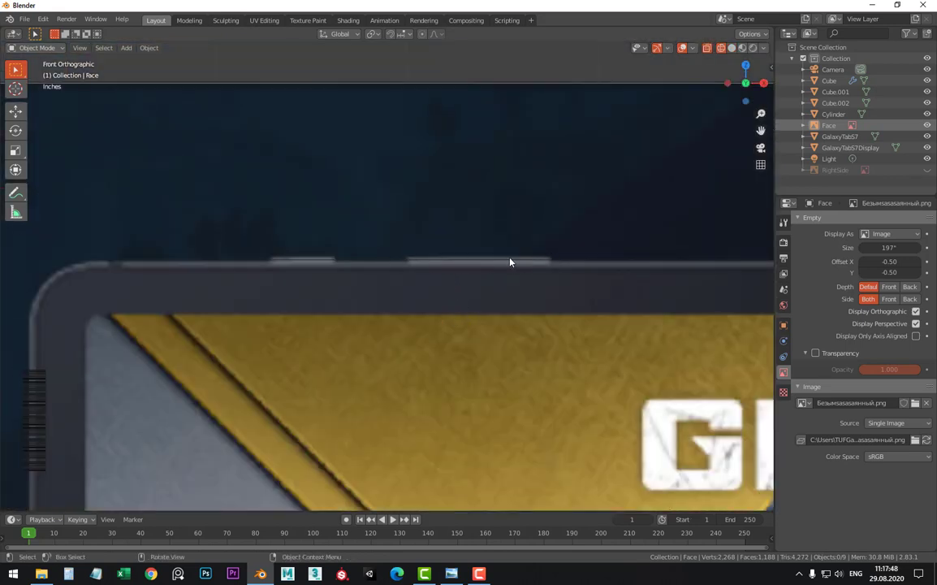
scroll(442, 290, "down", 3)
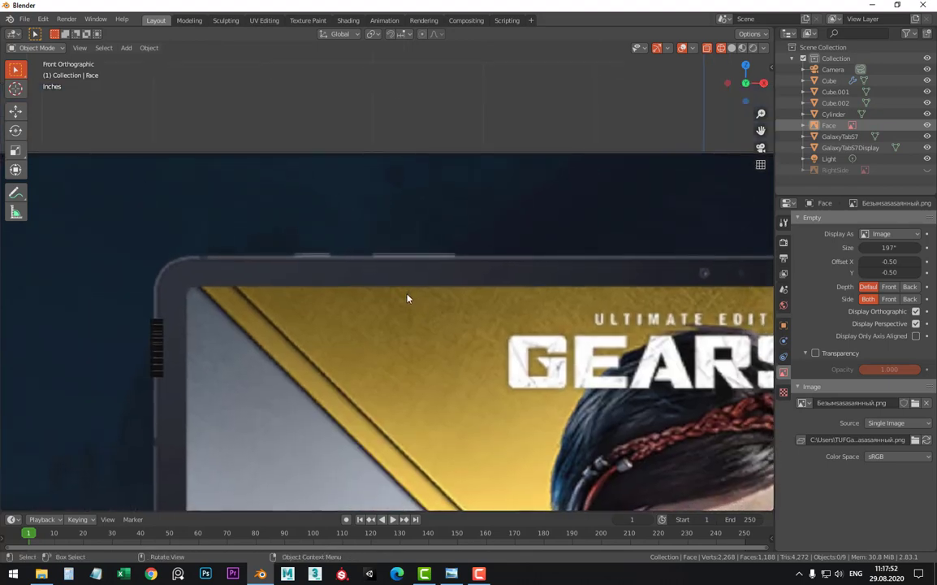
scroll(407, 299, "down", 2)
key("shift+a")
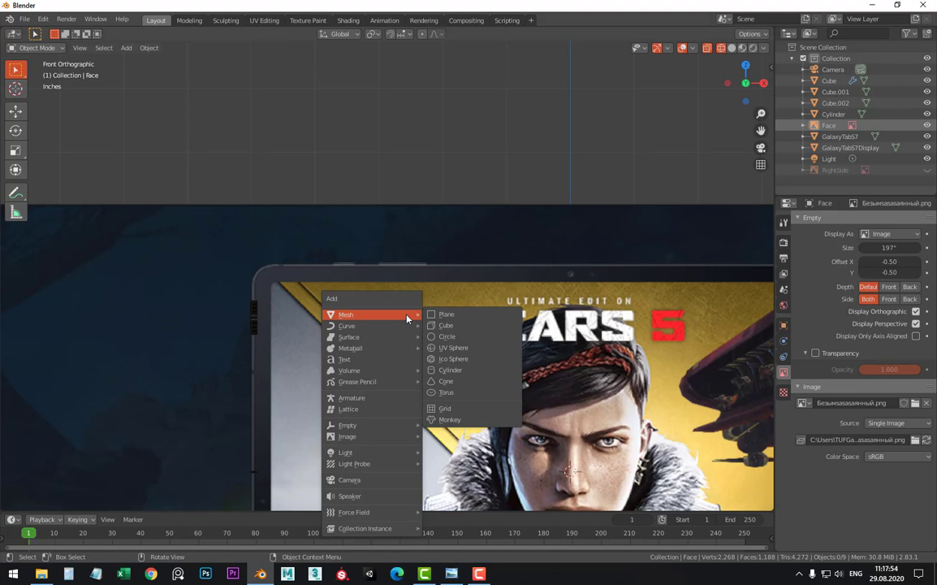
Add a new cube, shrink it to 0.059 scale and raise it to the tablet's top edge
left_click(445, 325)
scroll(473, 255, "down", 3)
scroll(520, 252, "down", 2)
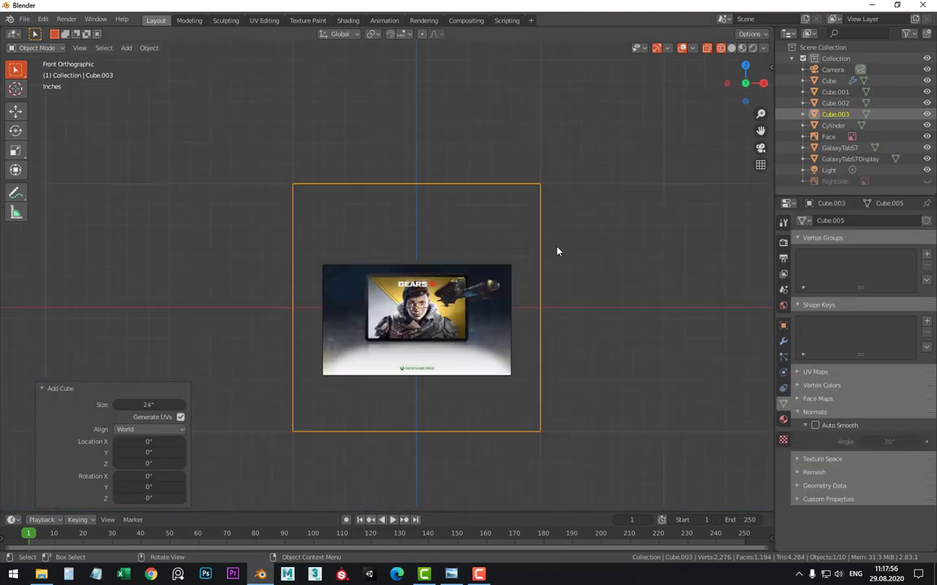
key("Tab")
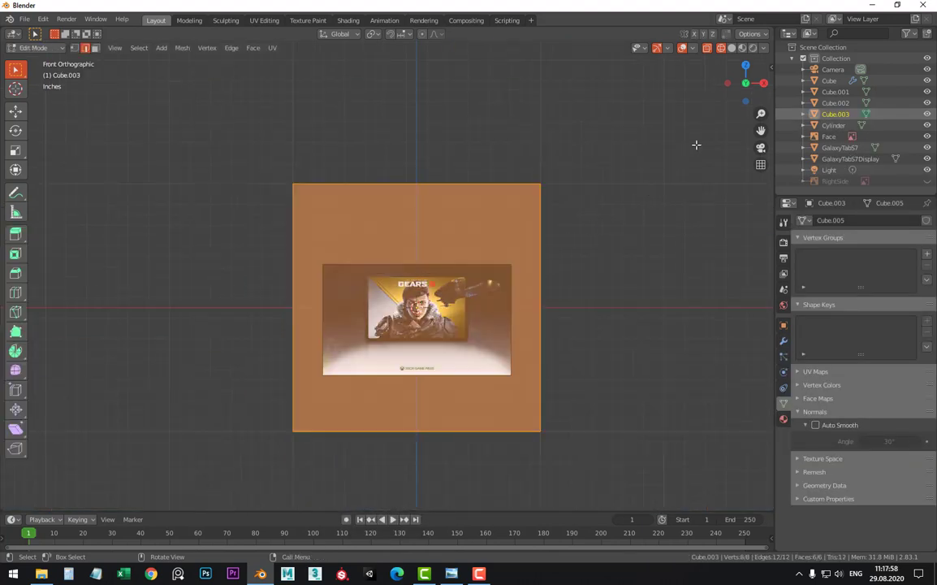
key("s")
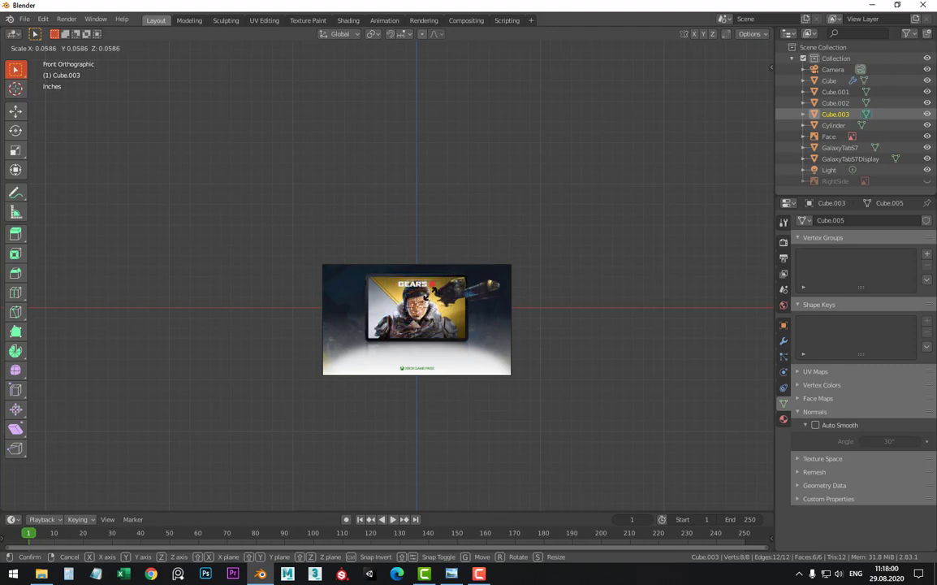
left_click(389, 268)
key("r")
key("z")
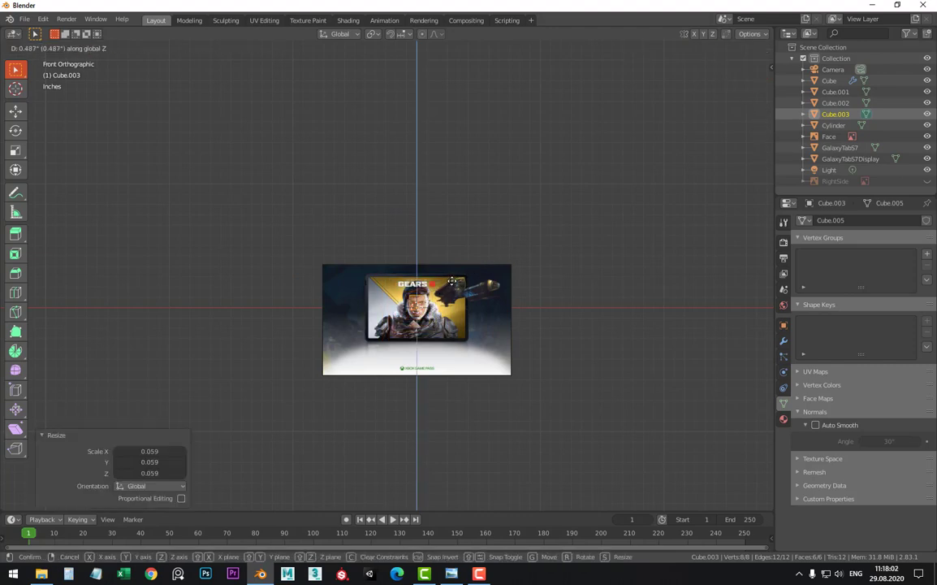
left_click(451, 261)
Slide the cube left over the first button and narrow it to 0.559 along X
key("KP_Decimal")
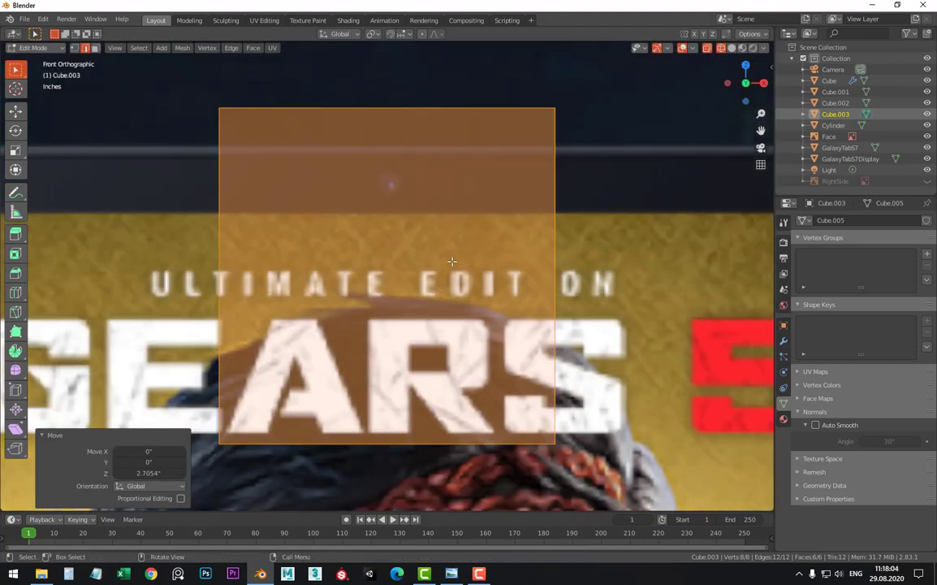
scroll(455, 260, "down", 6)
middle_click_drag(588, 283, 674, 282, "shift")
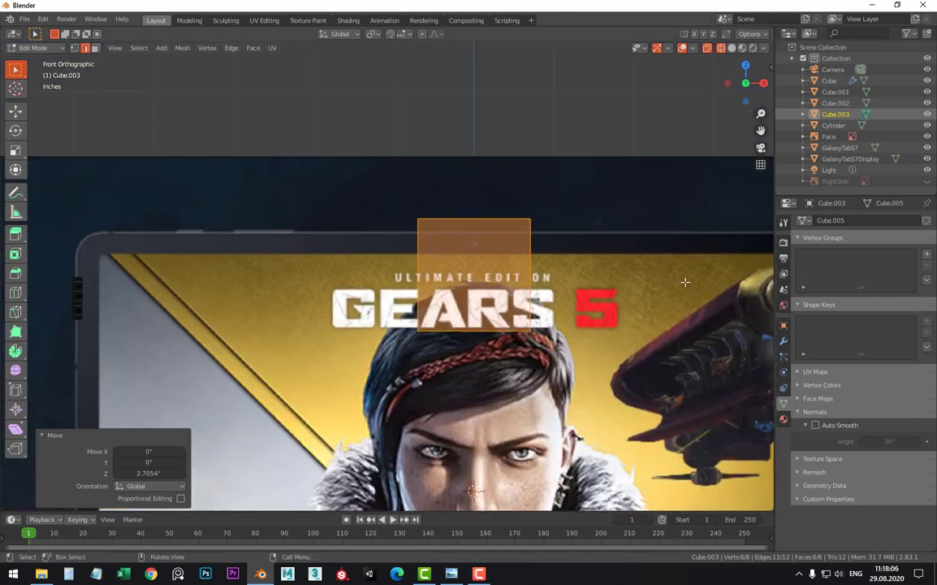
key("g")
key("x")
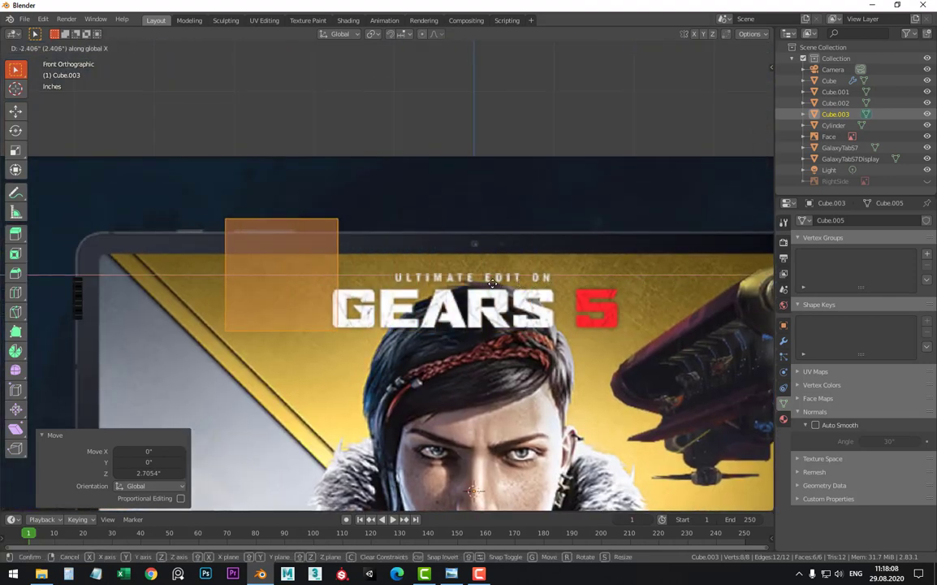
left_click(481, 280)
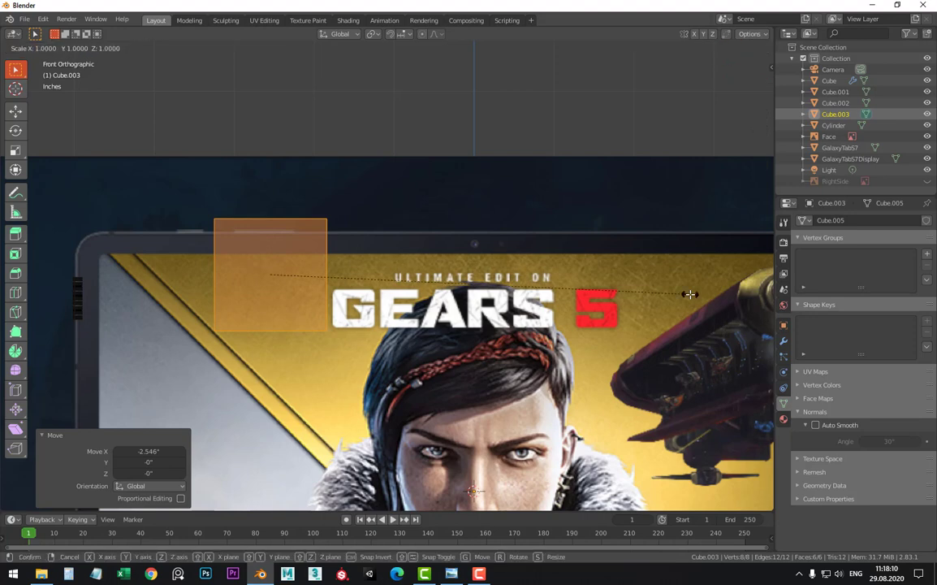
key("s")
key("x")
left_click(502, 286)
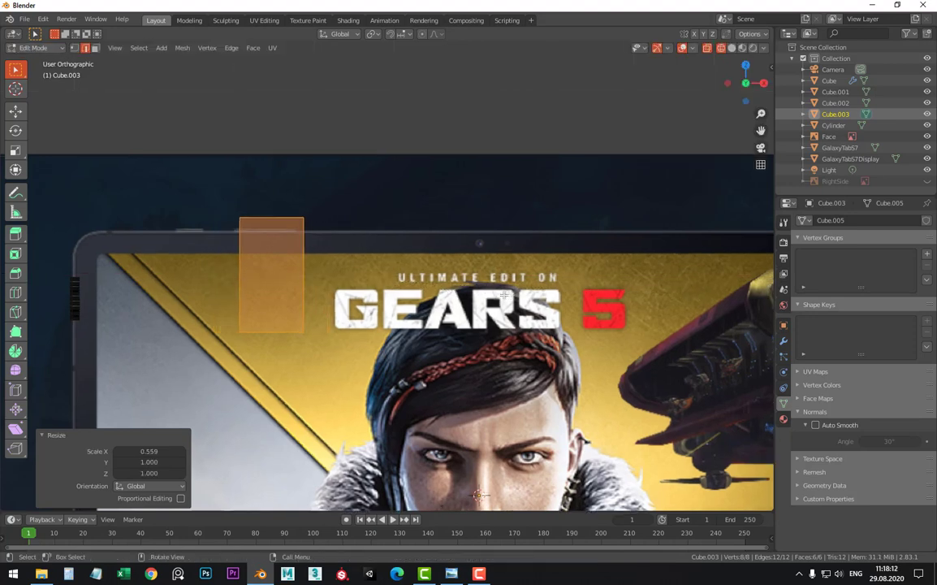
scroll(509, 290, "up", 6)
key("g")
key("x")
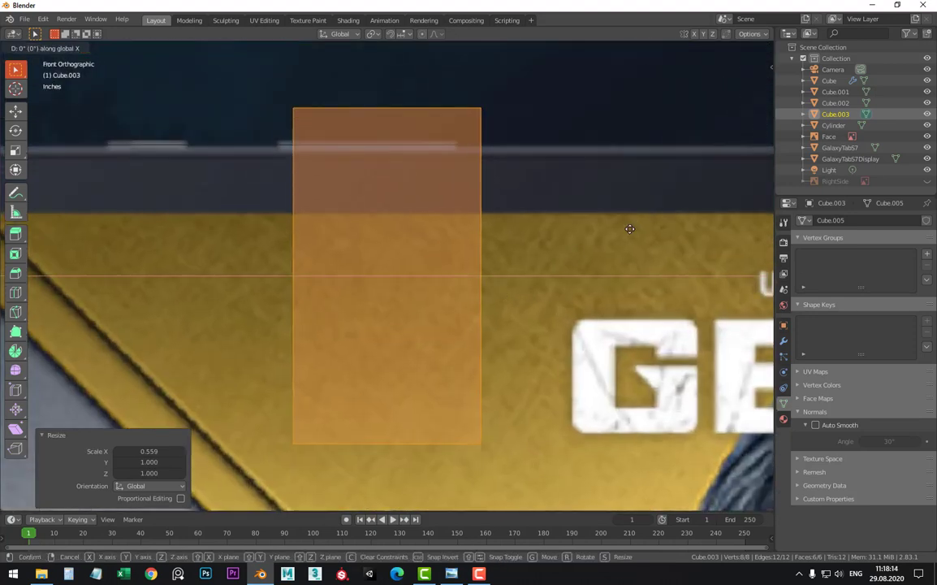
left_click(438, 233)
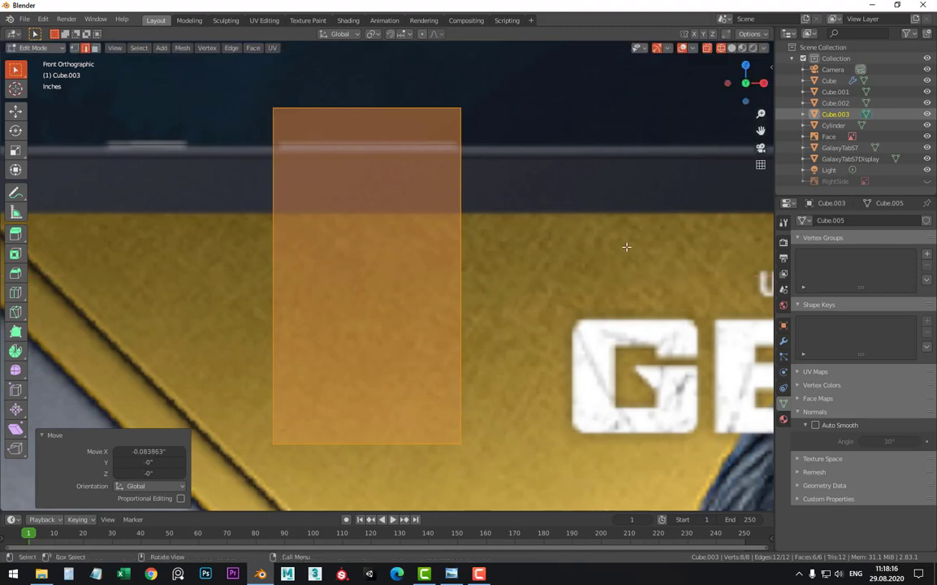
Fine-tune the cube's X width (0.963, then 0.998) and position, then select its top edge
key("s")
key("x")
left_click(529, 251)
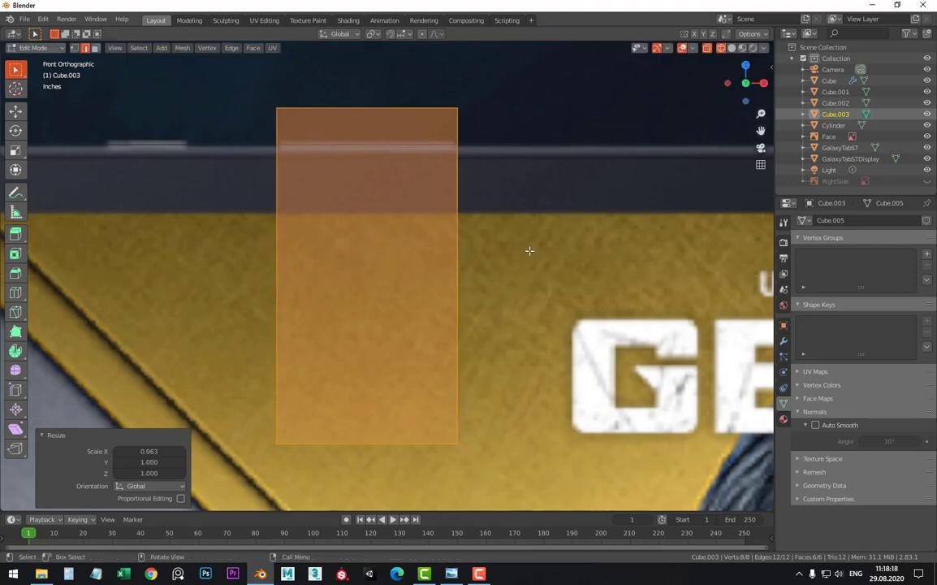
scroll(530, 251, "up", 1, "ctrl")
scroll(530, 251, "up", 1, "ctrl")
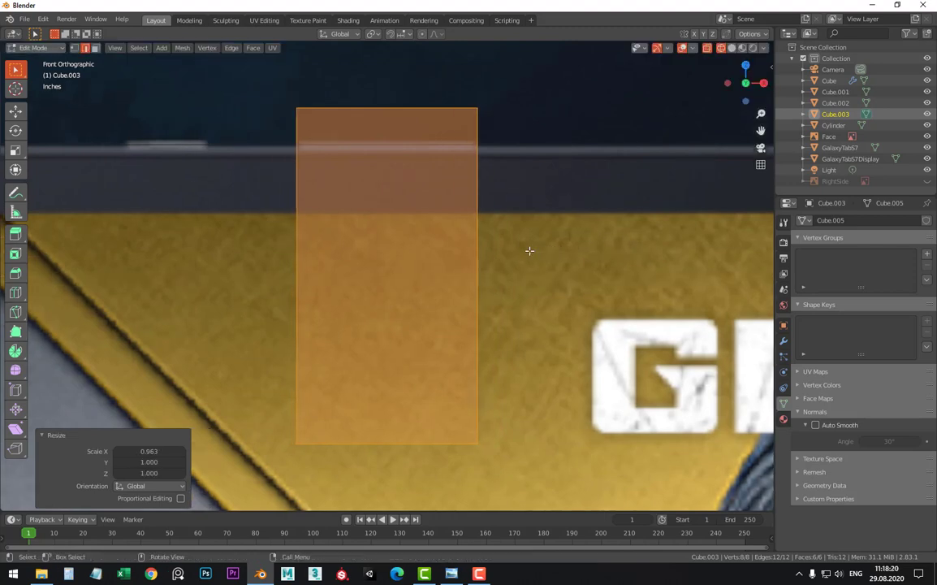
scroll(473, 142, "up", 4)
scroll(582, 388, "up", 5, "shift")
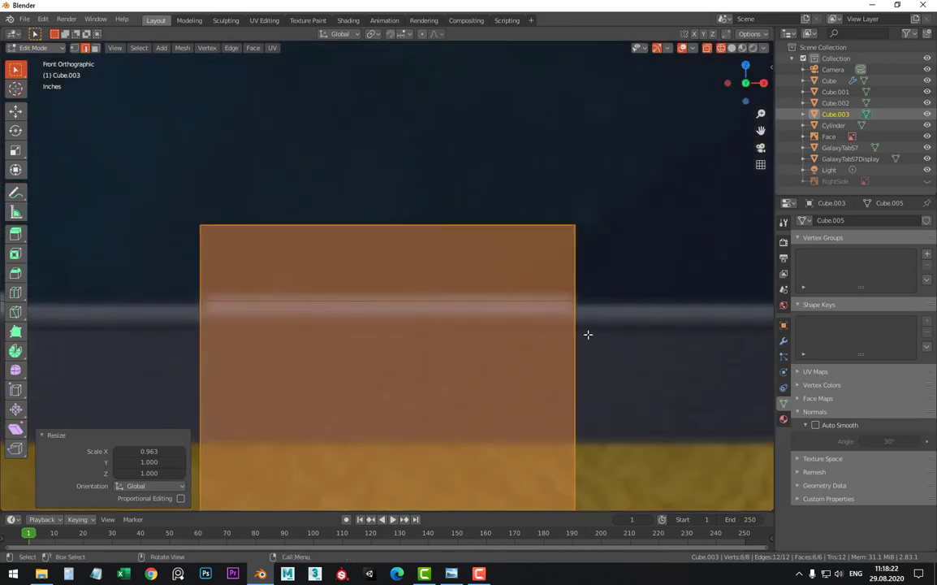
key("s")
key("x")
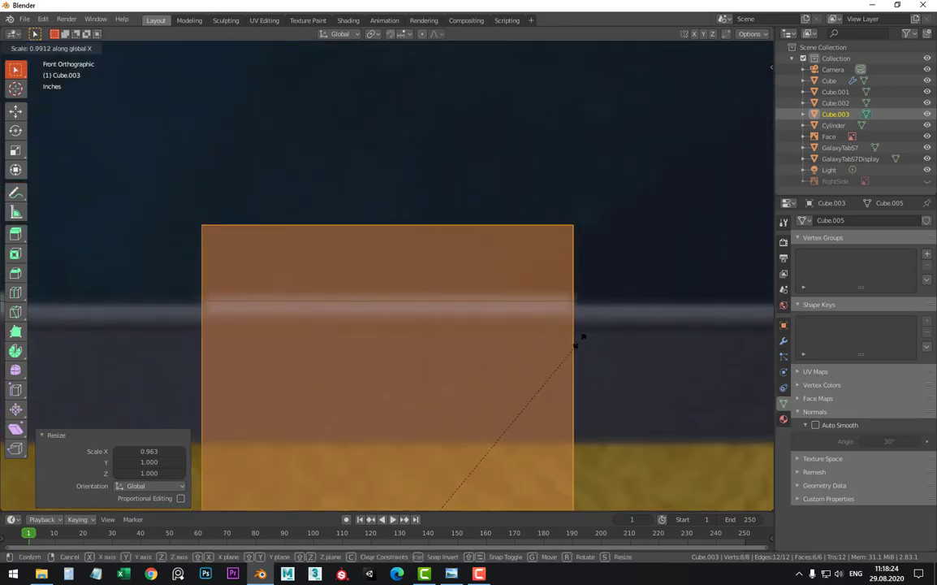
left_click(568, 342)
key("g")
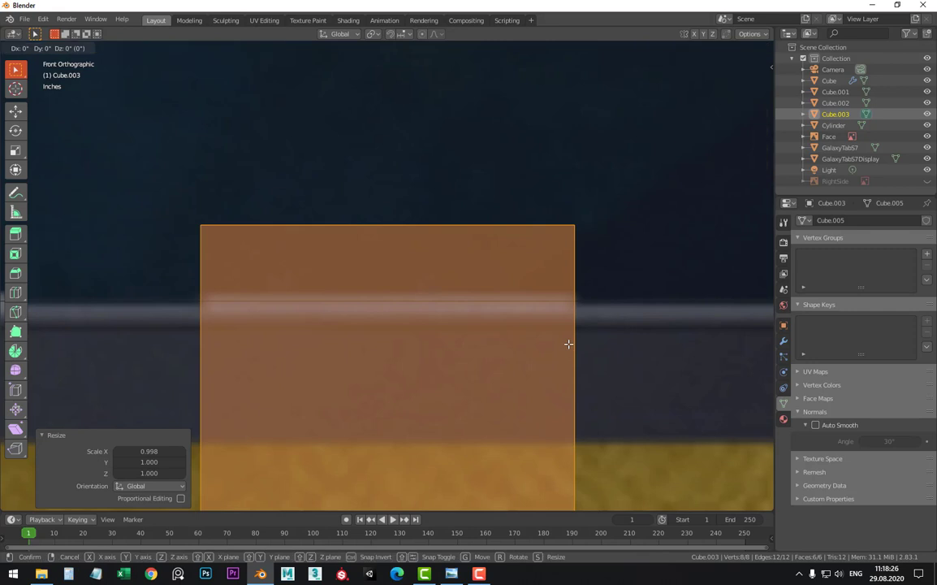
key("x")
left_click(584, 343)
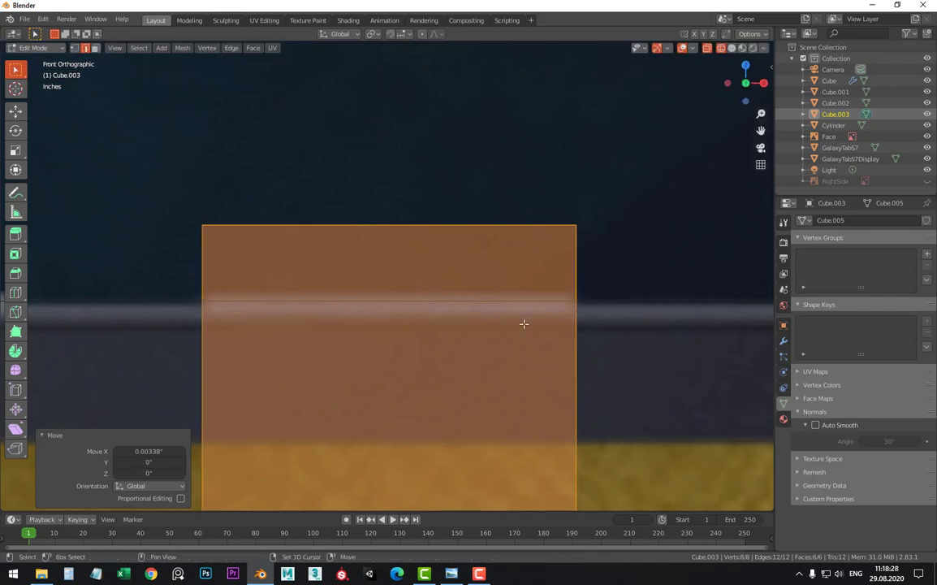
left_click_drag(111, 154, 604, 242)
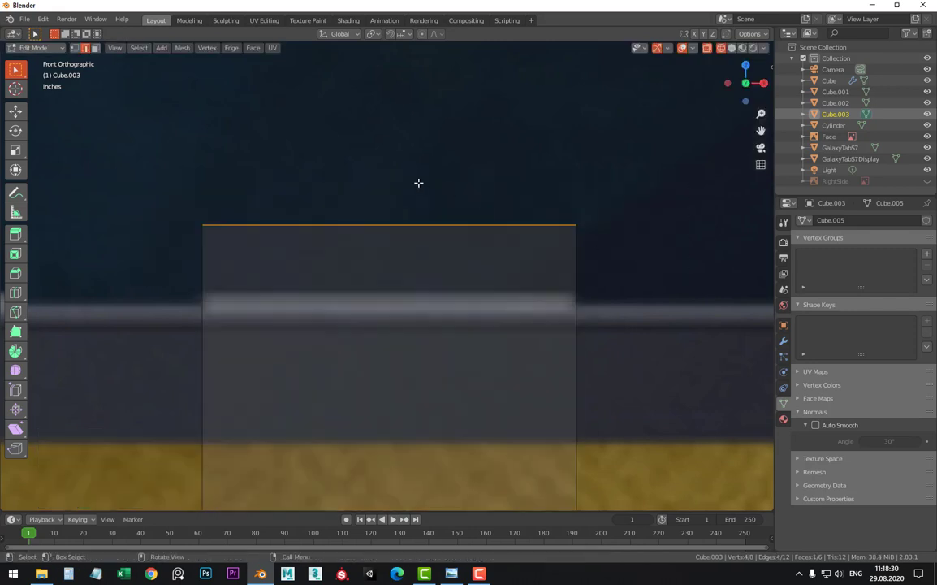
Lower the box's top edge toward the tablet rim, then raise it slightly
key("g")
key("z")
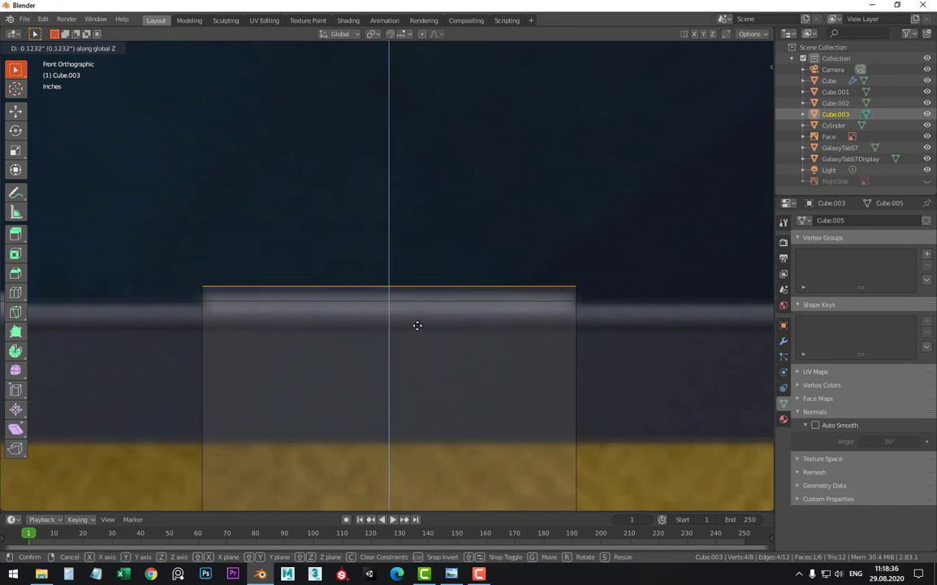
left_click(394, 325)
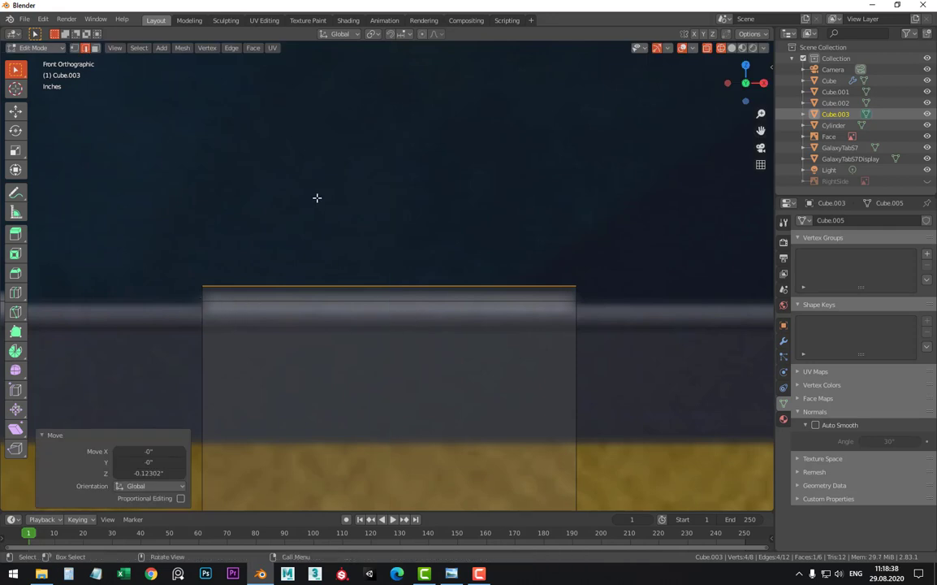
key("g")
key("z")
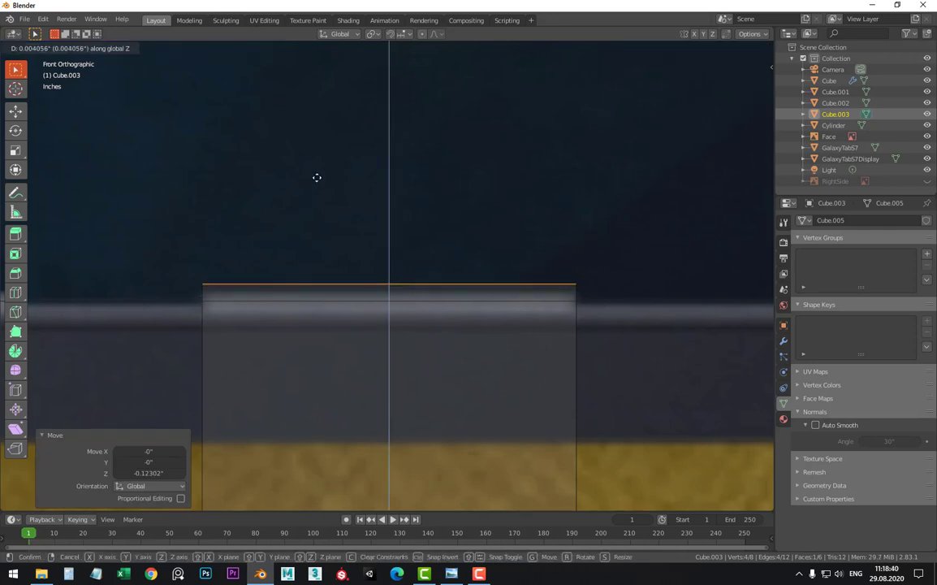
left_click(316, 177)
Raise the bottom edge 1.1326" up to the rim to form a thin slab, then select all
scroll(364, 251, "down", 3)
scroll(400, 326, "down", 3)
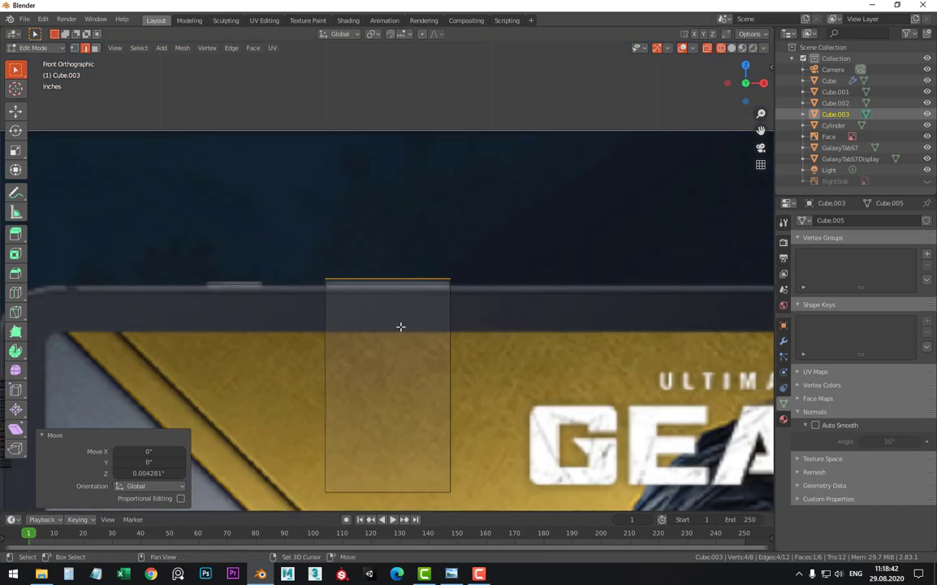
middle_click_drag(399, 327, 243, 374, "shift")
left_click_drag(250, 343, 572, 424)
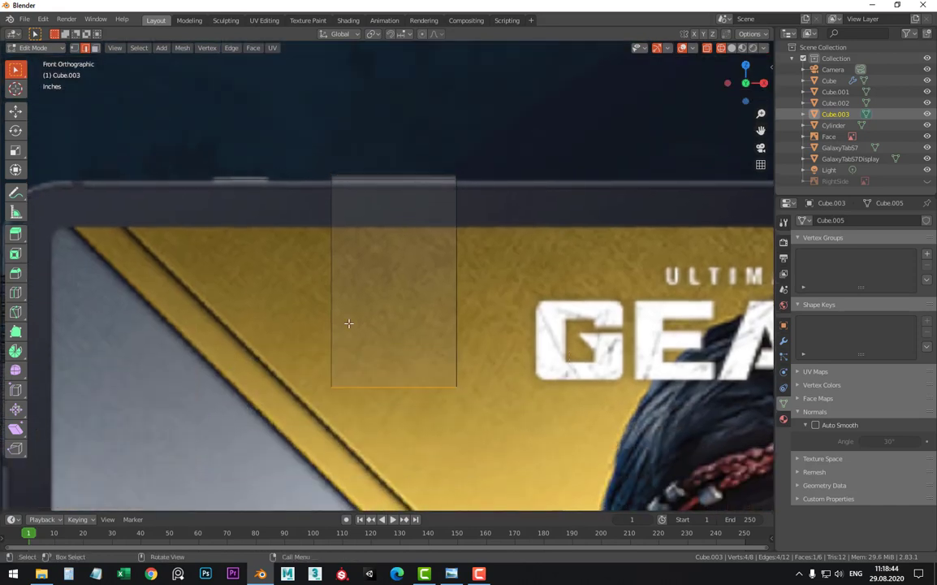
key("g")
key("z")
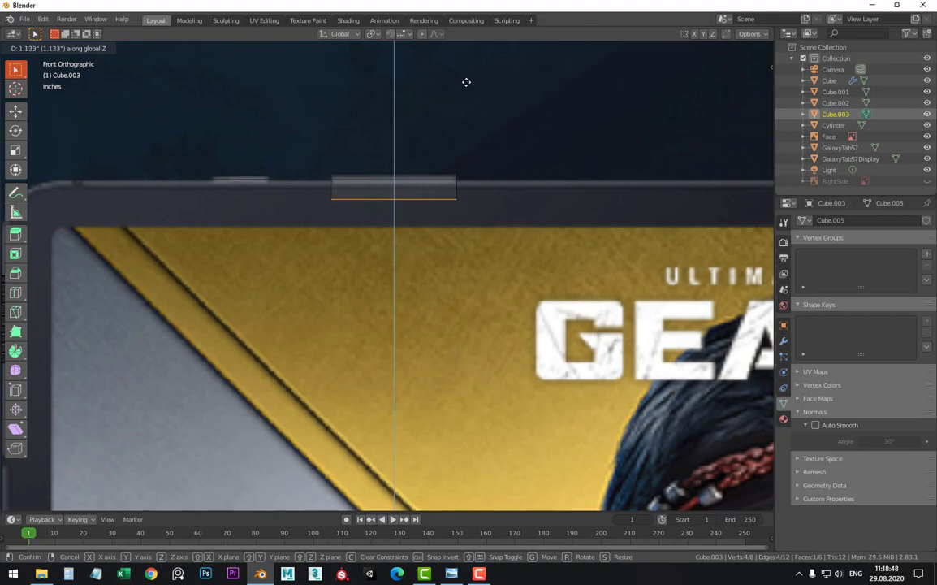
left_click(466, 82)
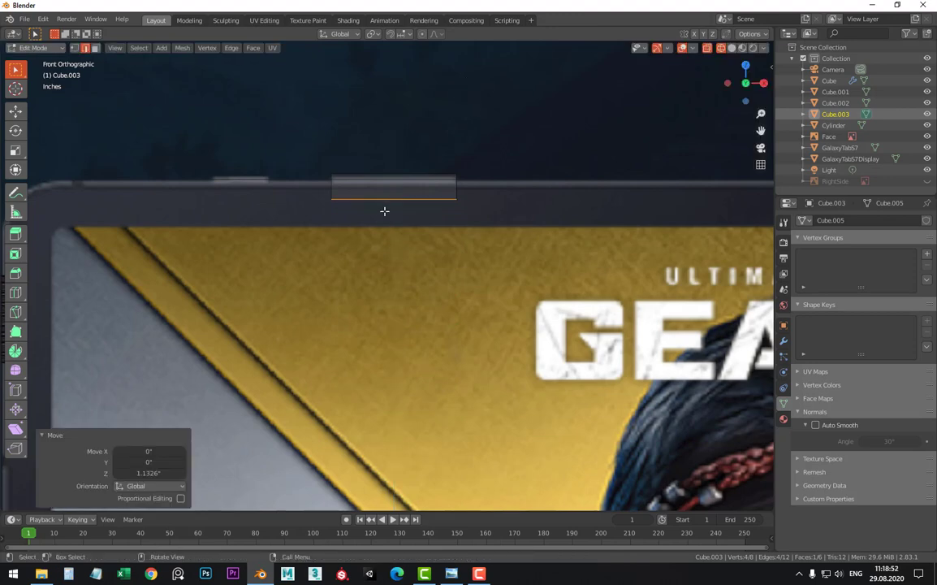
key("a")
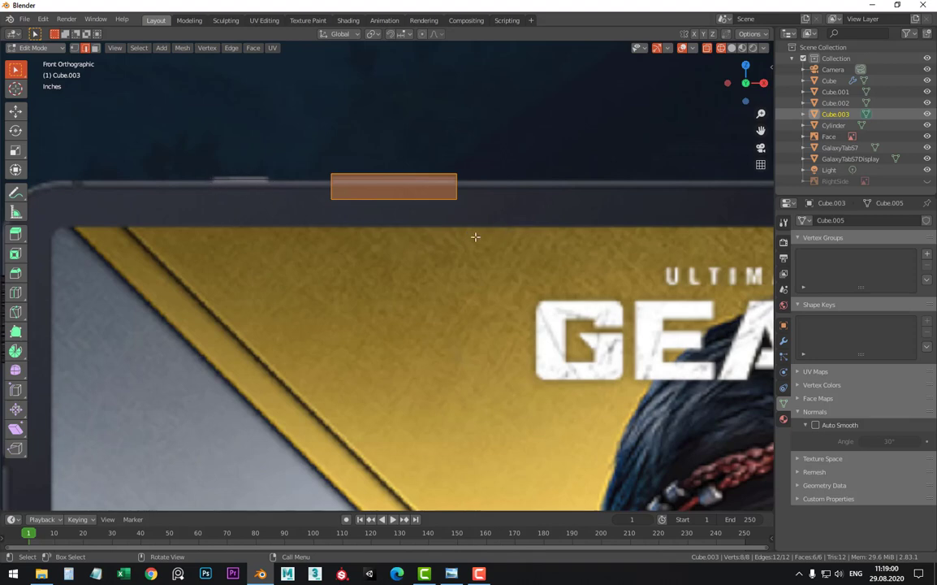
Duplicate the slab to the left along X and shorten the copy 0.417" via its right edge
key("g")
key("x")
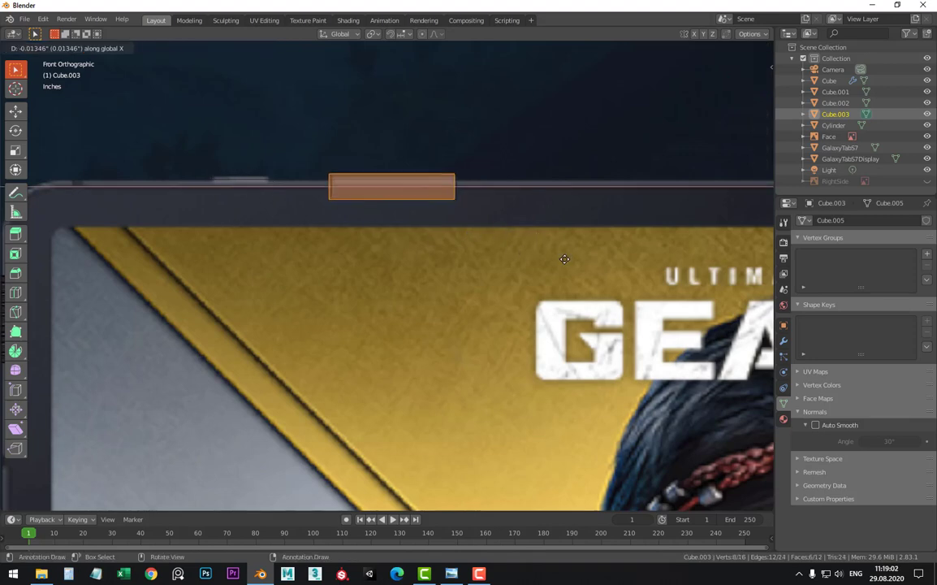
left_click(445, 261)
key("Tab")
scroll(361, 239, "up", 4)
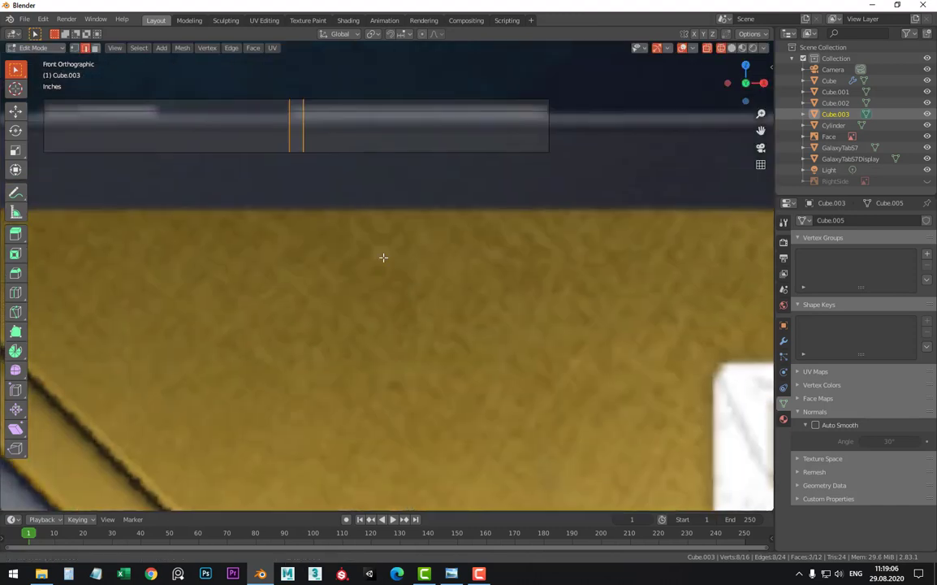
middle_click_drag(382, 256, 395, 342, "shift")
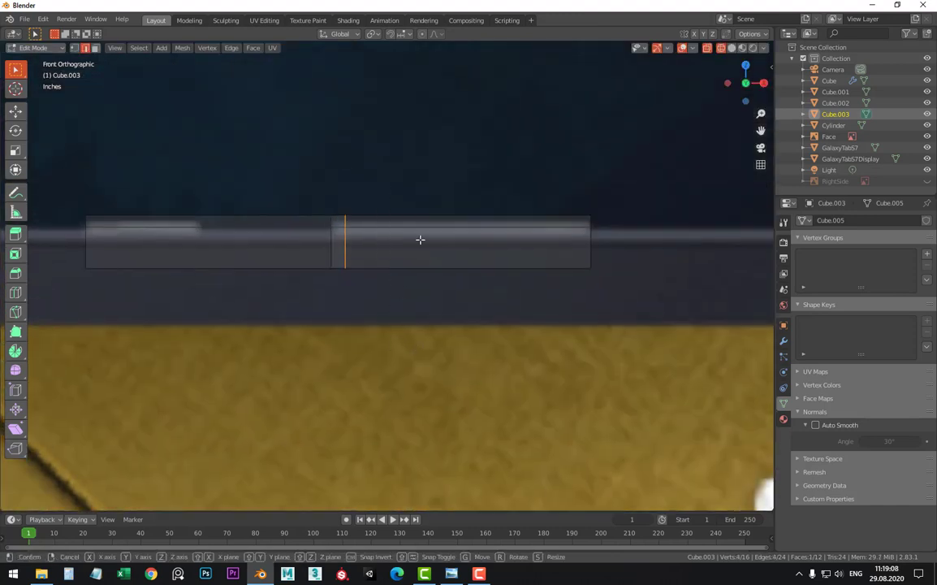
key("g")
key("x")
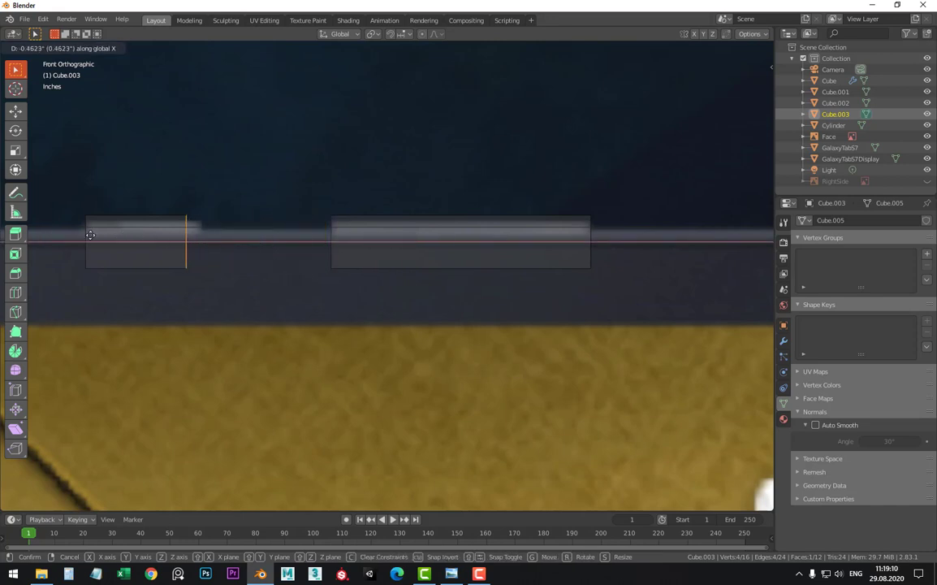
left_click(222, 234)
Nudge the copy's left edge 0.008" along X and orbit to view both slabs
middle_click_drag(381, 246, 506, 272, "shift")
scroll(506, 272, "up", 2)
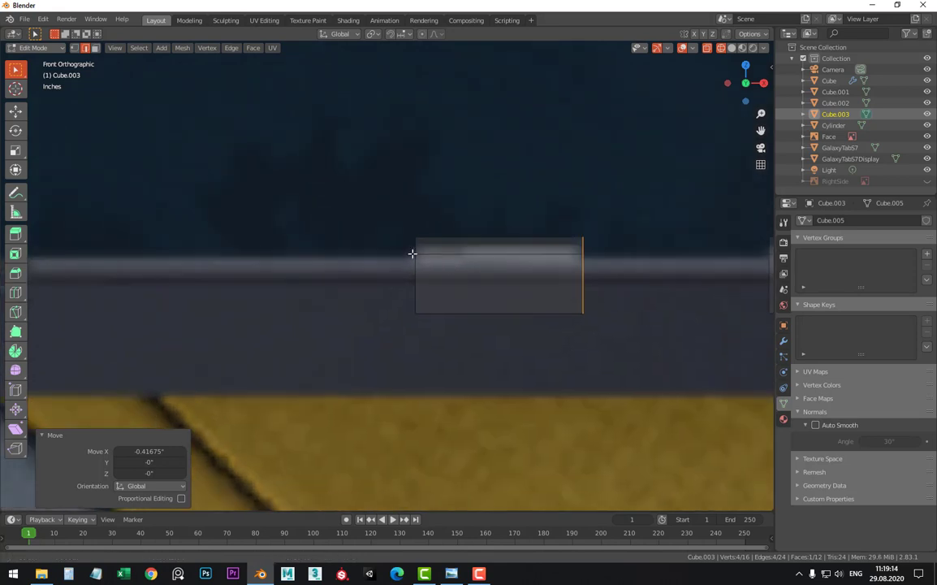
middle_click_drag(412, 254, 375, 324, "shift")
left_click_drag(375, 323, 428, 337)
key("g")
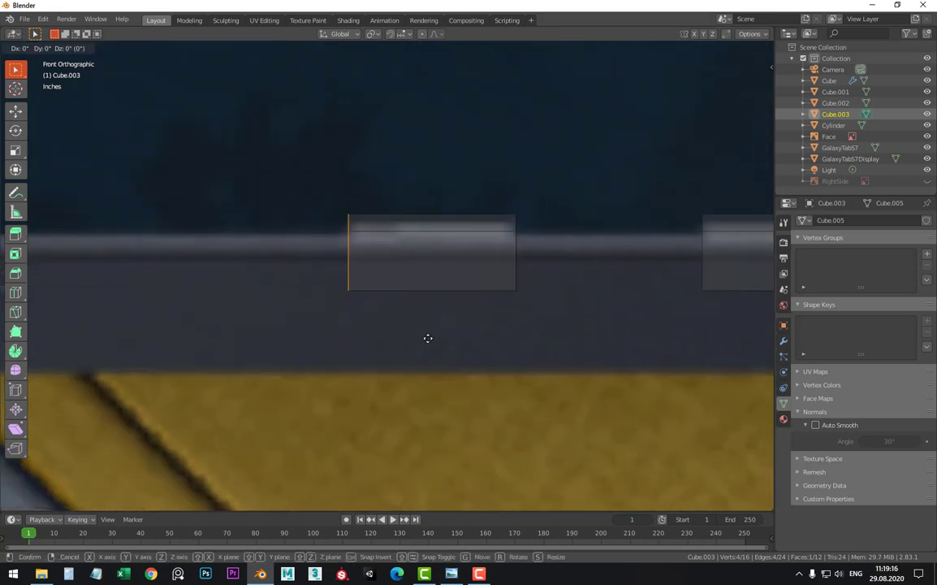
key("x")
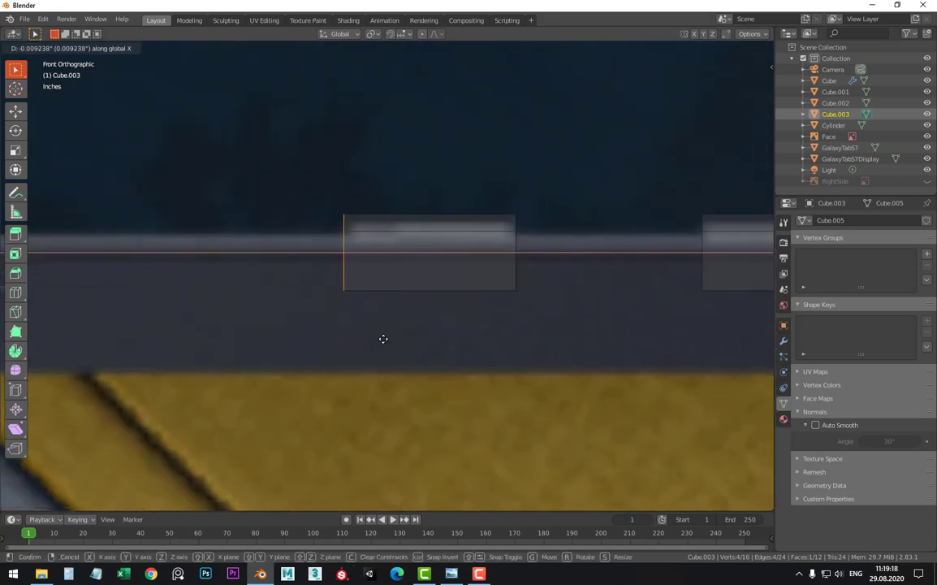
left_click(384, 337)
scroll(386, 332, "down", 3)
middle_click_drag(537, 328, 488, 299, "shift")
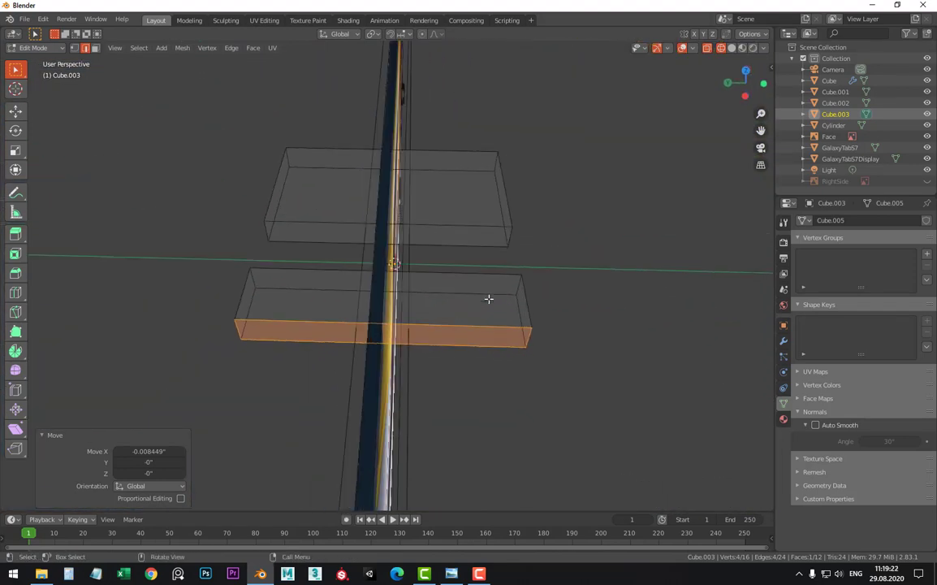
From Top view, scale both slabs to 0.032 along Y and return to Object Mode
key("a")
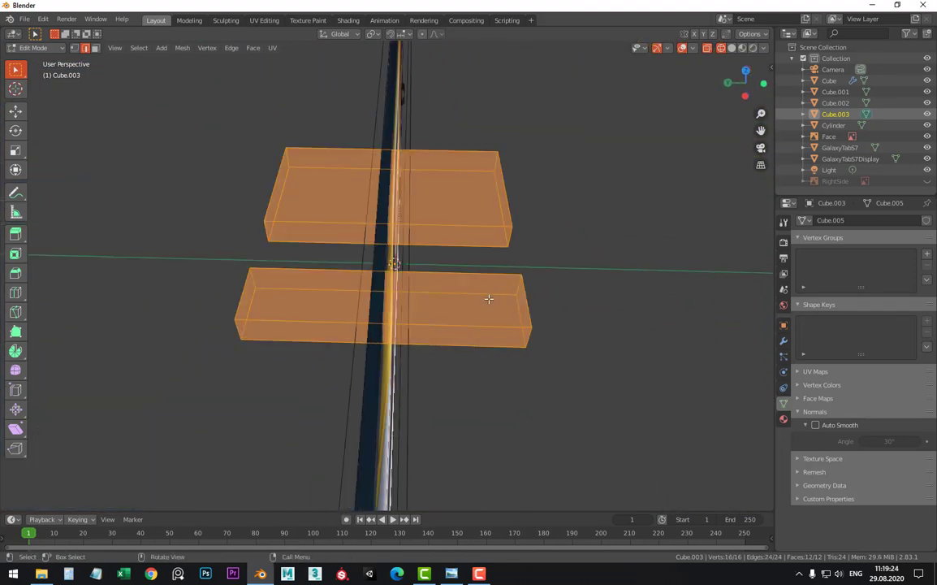
key("KP_7")
scroll(431, 261, "up", 2)
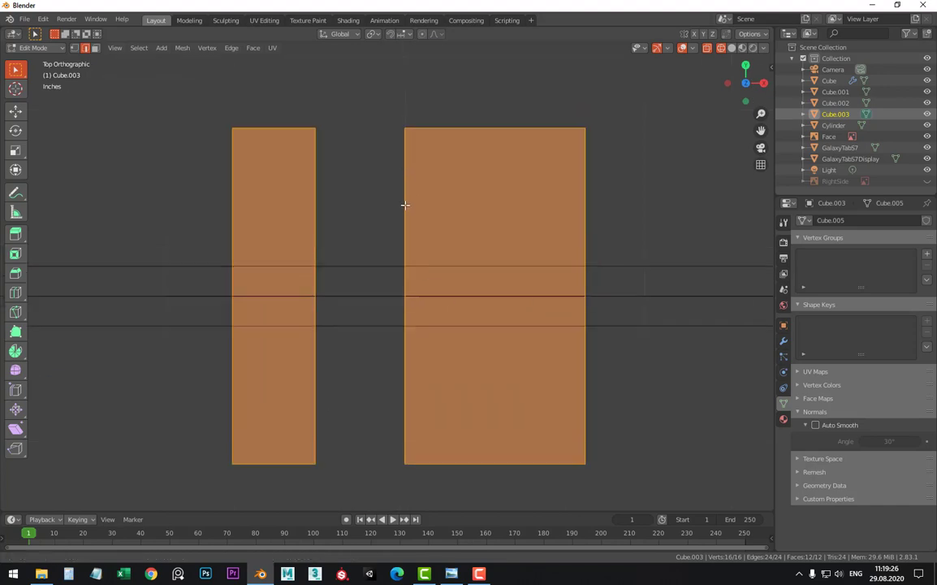
key("s")
key("y")
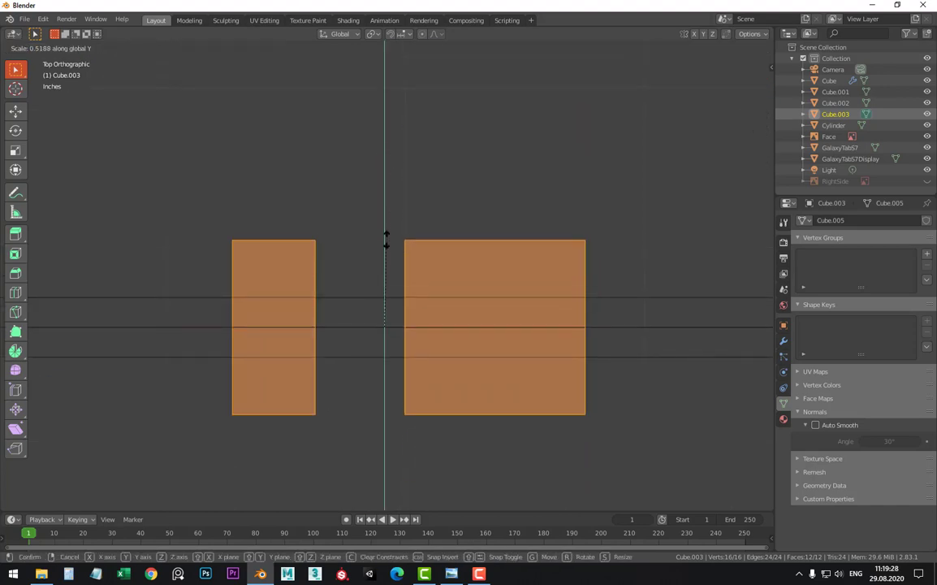
left_click(379, 325)
key("Tab")
Open the tablet-with-keyboard reference photo from the GalaxyTab S7 folder to inspect the buttons
scroll(398, 321, "down", 5)
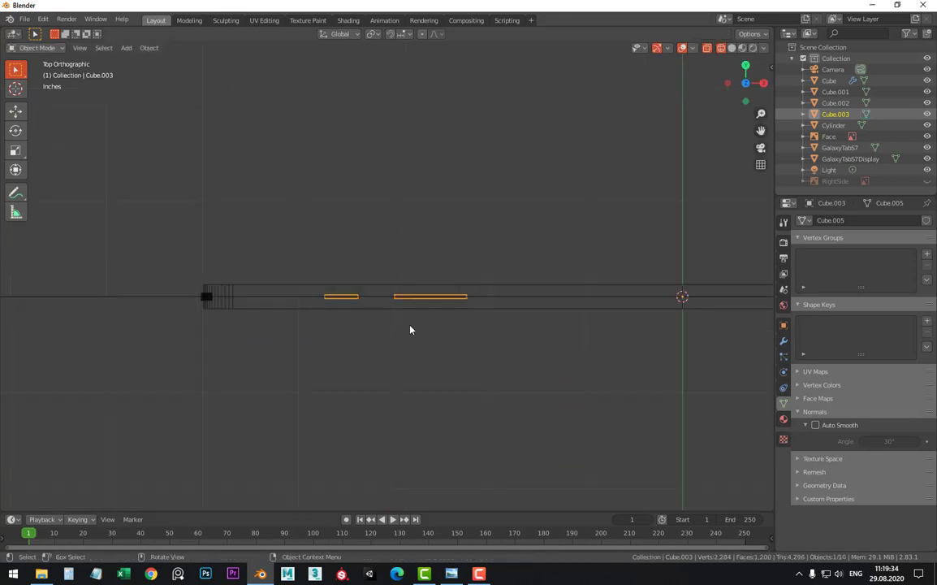
left_click(41, 573)
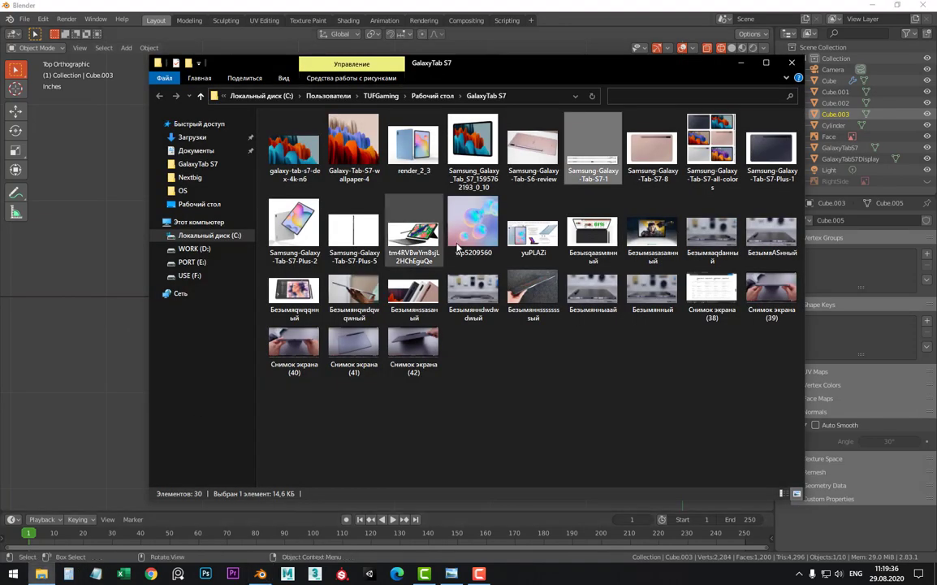
double_click(573, 236)
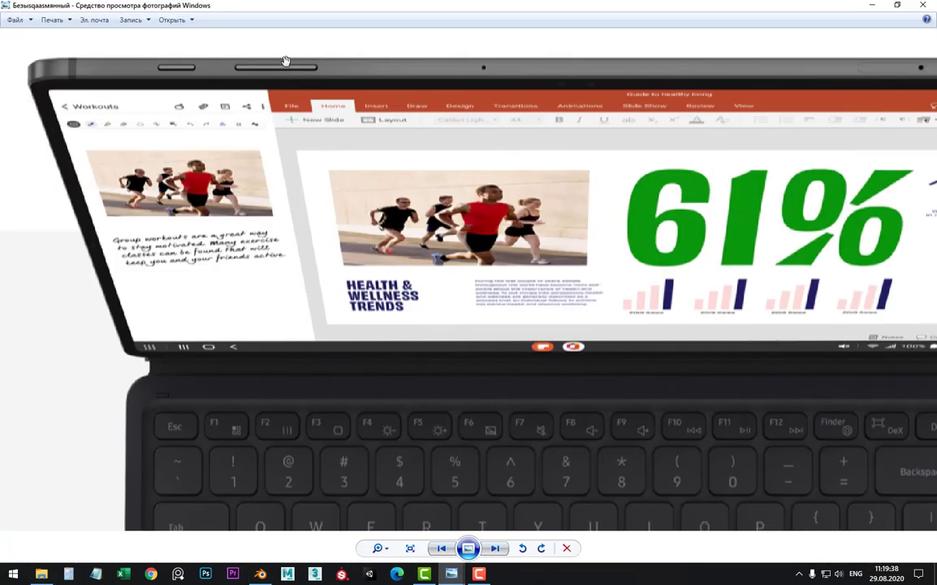
left_click_drag(286, 61, 322, 132)
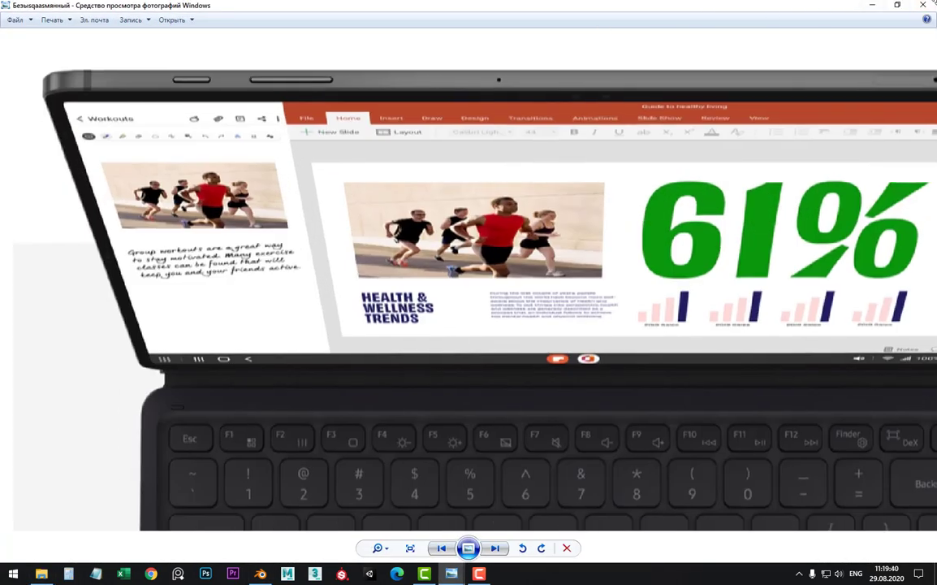
Close the reference photo and deepen both slabs by scaling them 1.017 along Y
left_click(925, 7)
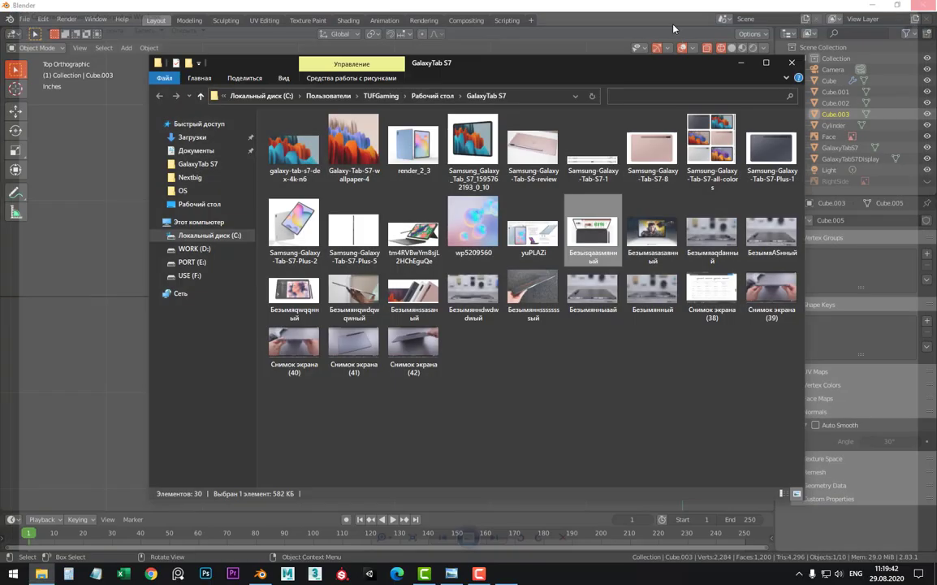
scroll(467, 236, "up", 3)
scroll(466, 311, "up", 4)
mouse_move(466, 311)
middle_mouse_down("shift")
mouse_move(408, 211)
mouse_move(347, 255)
middle_mouse_up("shift")
scroll(408, 212, "up", 2)
scroll(412, 242, "down", 2)
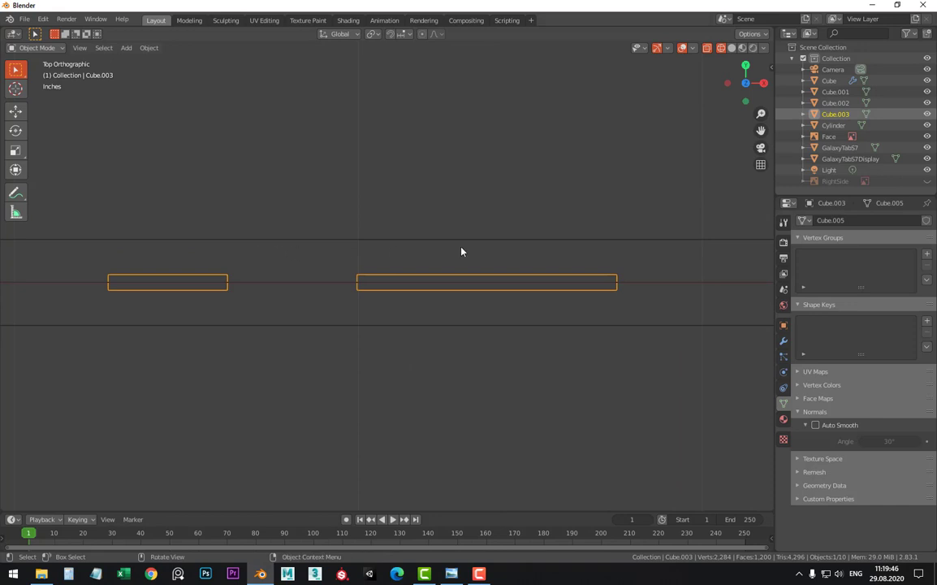
scroll(356, 316, "up", 4)
mouse_move(334, 298)
middle_mouse_down("shift")
mouse_move(341, 319)
mouse_move(362, 299)
middle_mouse_up("shift")
scroll(362, 300, "down", 3)
key("Tab")
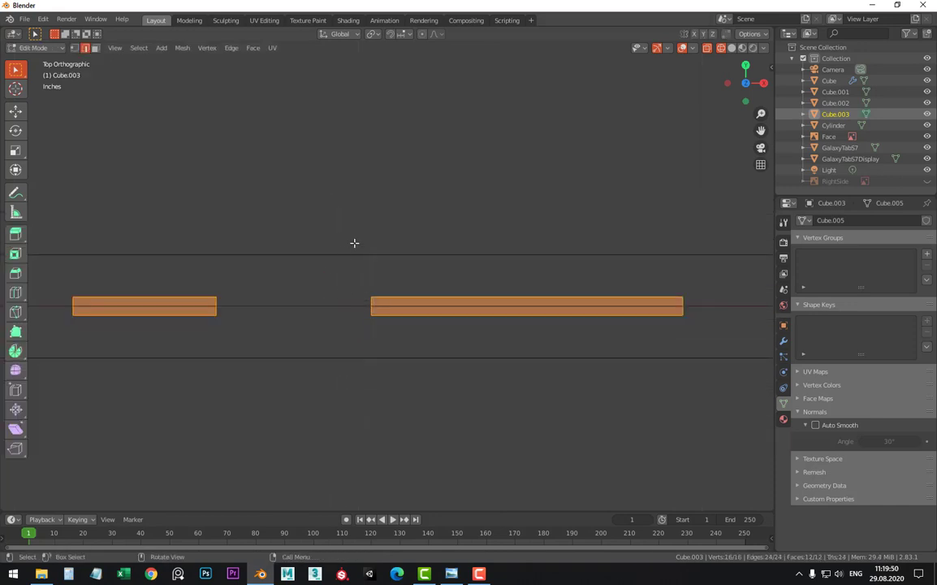
key("s")
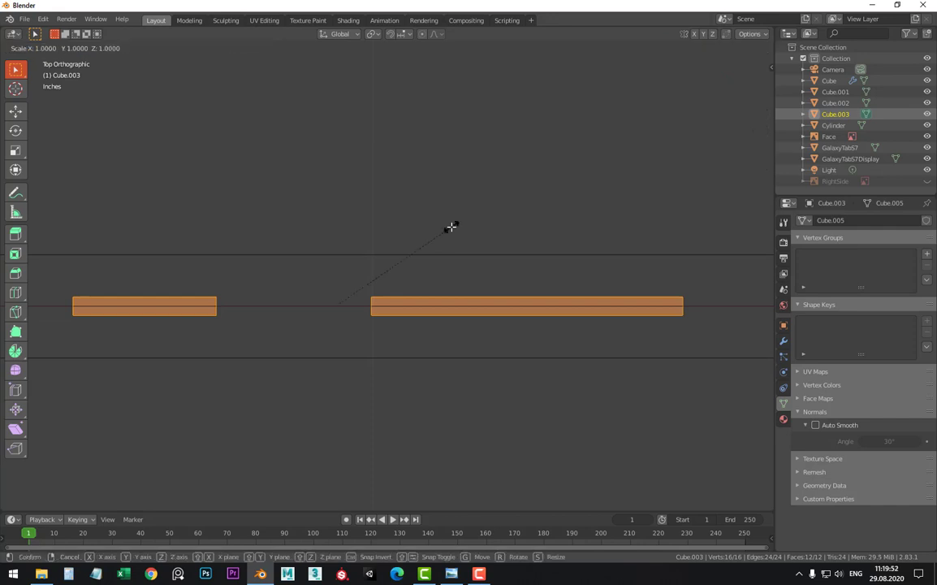
key("y")
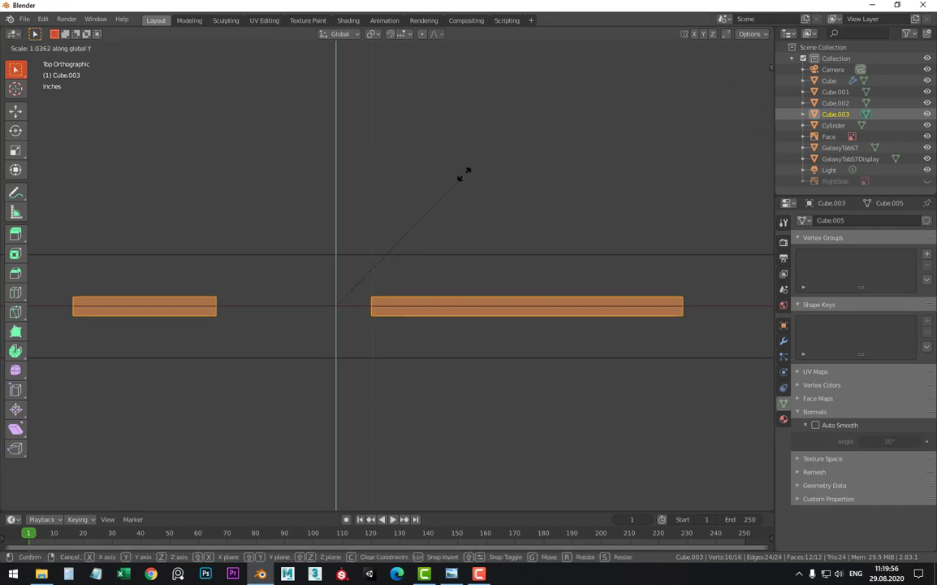
left_click(449, 194)
Return to Object Mode and hide the Face reference image
scroll(376, 323, "down", 3)
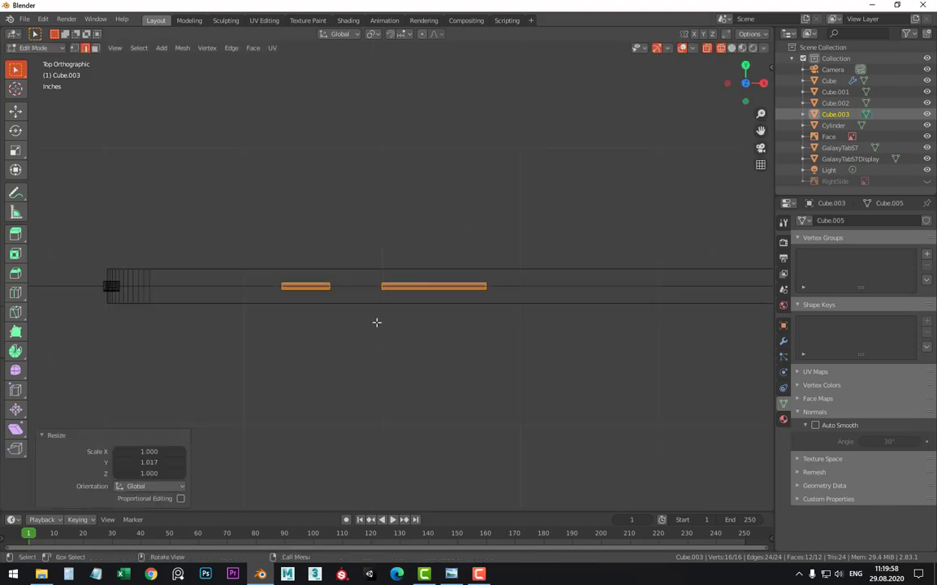
middle_click_drag(376, 322, 424, 262)
scroll(388, 255, "up", 3)
scroll(388, 255, "down", 2)
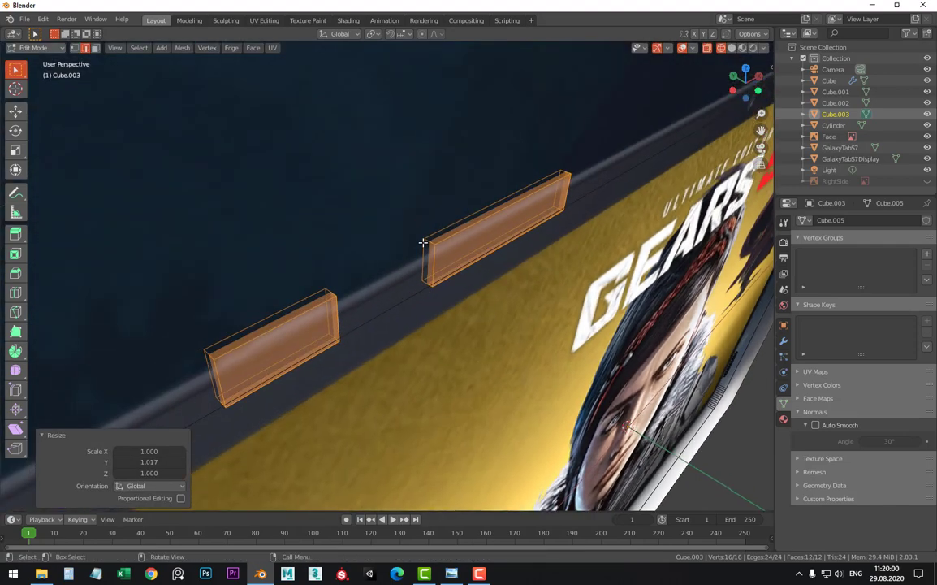
scroll(424, 245, "up", 1)
scroll(427, 238, "down", 3)
key("Tab")
left_click(416, 188)
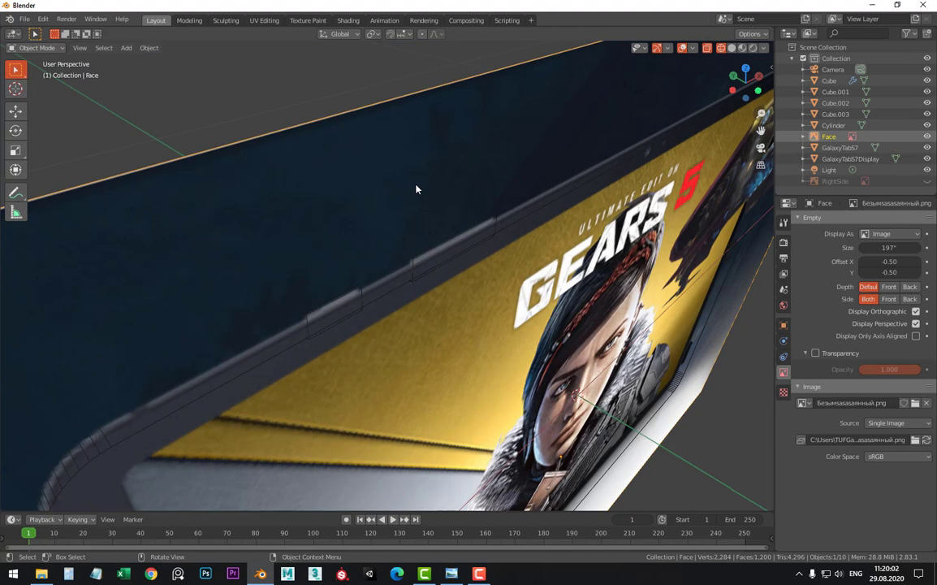
key("shift+z")
scroll(410, 207, "down", 3)
scroll(382, 270, "up", 2)
In Edit Mode on Cube.003, select the vertical end edges of both slot blocks
left_click(480, 234)
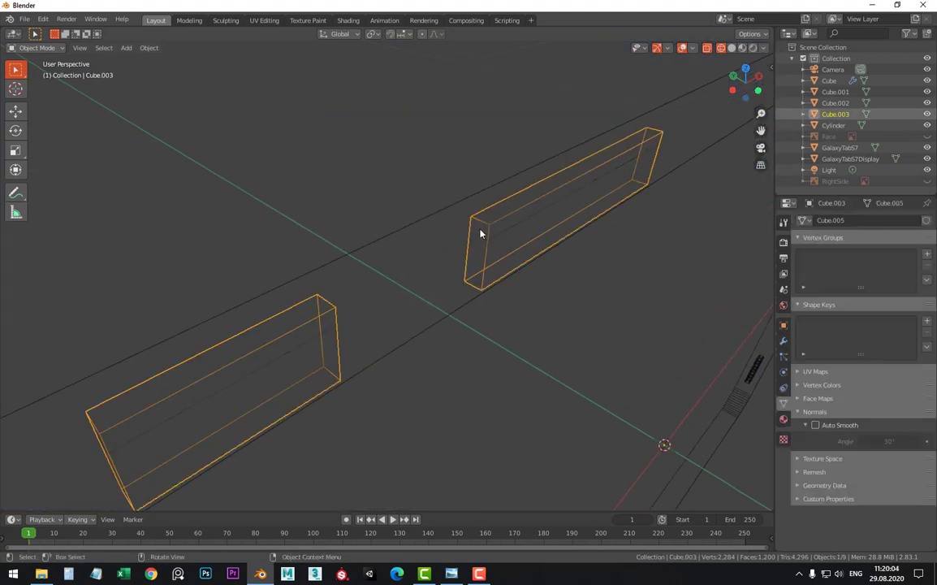
key("Tab")
mouse_move(460, 274)
middle_mouse_down()
mouse_move(482, 229)
mouse_move(448, 213)
mouse_move(464, 228)
middle_mouse_up()
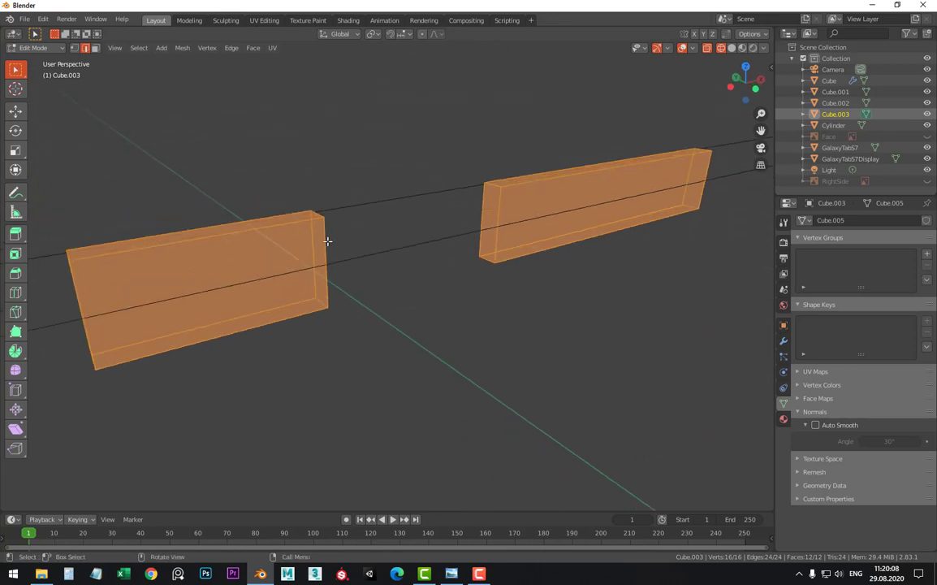
middle_click_drag(328, 241, 343, 256)
left_click(185, 283)
left_click(178, 277, "shift")
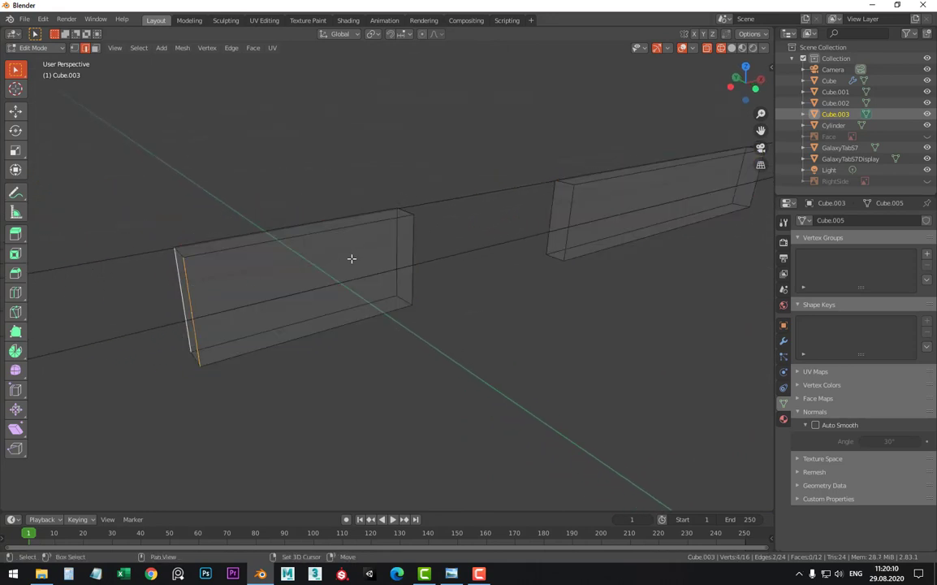
left_click(410, 243, "shift")
left_click(397, 236, "shift")
left_click(551, 213, "shift")
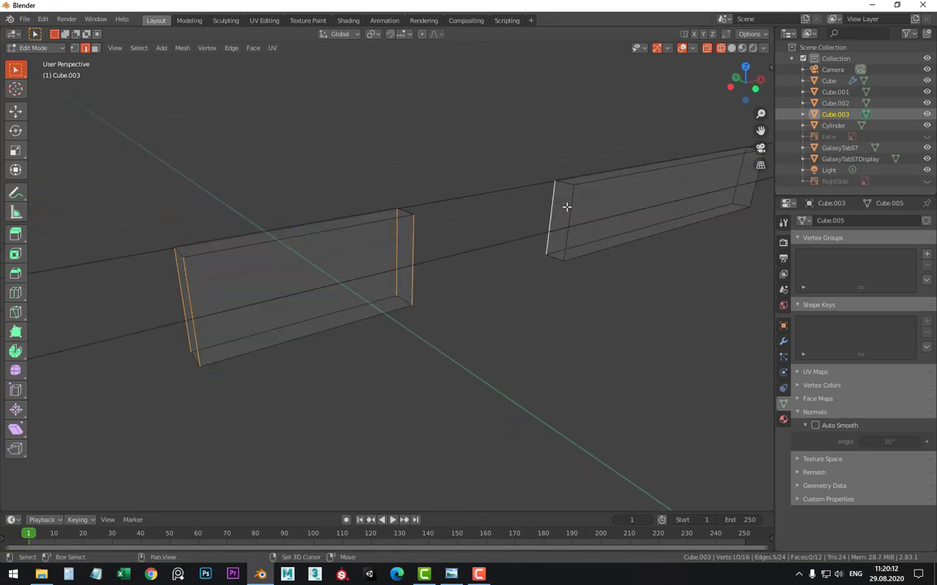
left_click(569, 208, "shift")
left_click(739, 183, "shift")
left_click(754, 185, "shift")
Bevel those edges 0.017" with 6 segments and check the rounded ends from Top view
key("ctrl+b")
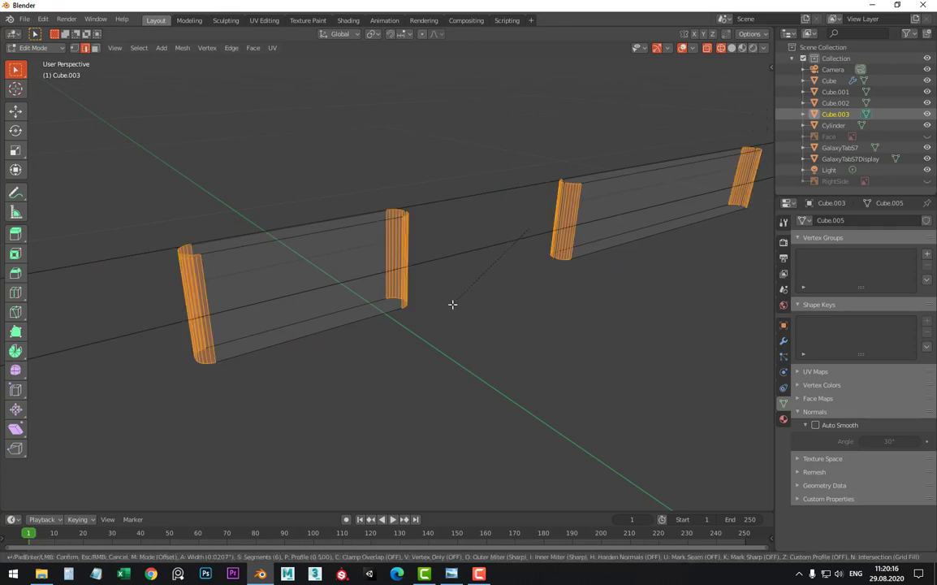
left_click(455, 305)
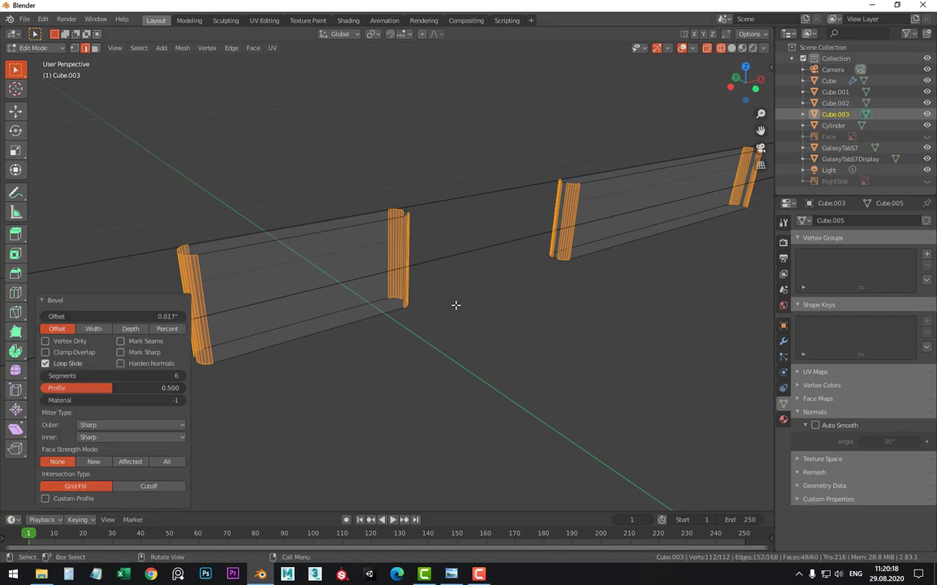
key("KP_7")
scroll(642, 307, "down", 1)
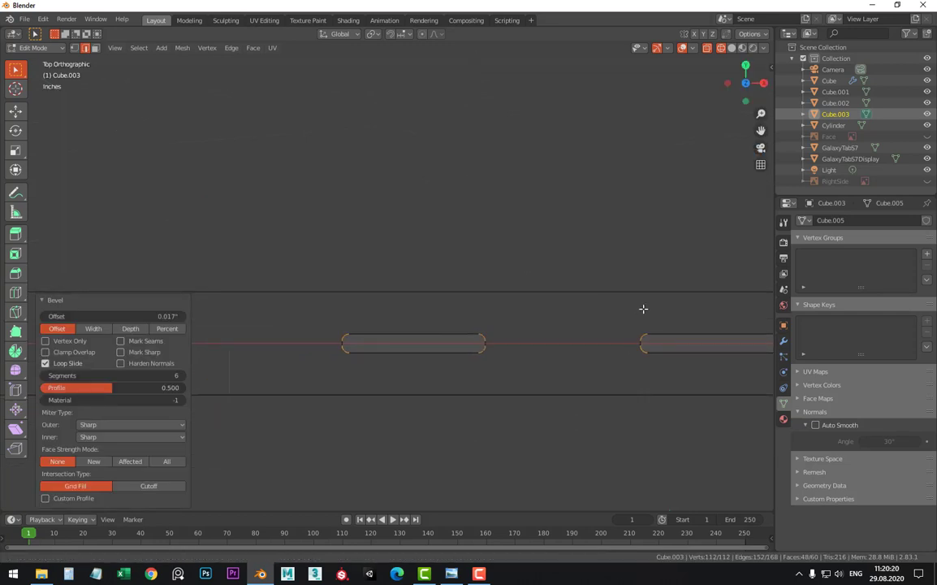
scroll(469, 361, "up", 3)
scroll(463, 382, "up", 3)
middle_click_drag(457, 403, 438, 217, "shift")
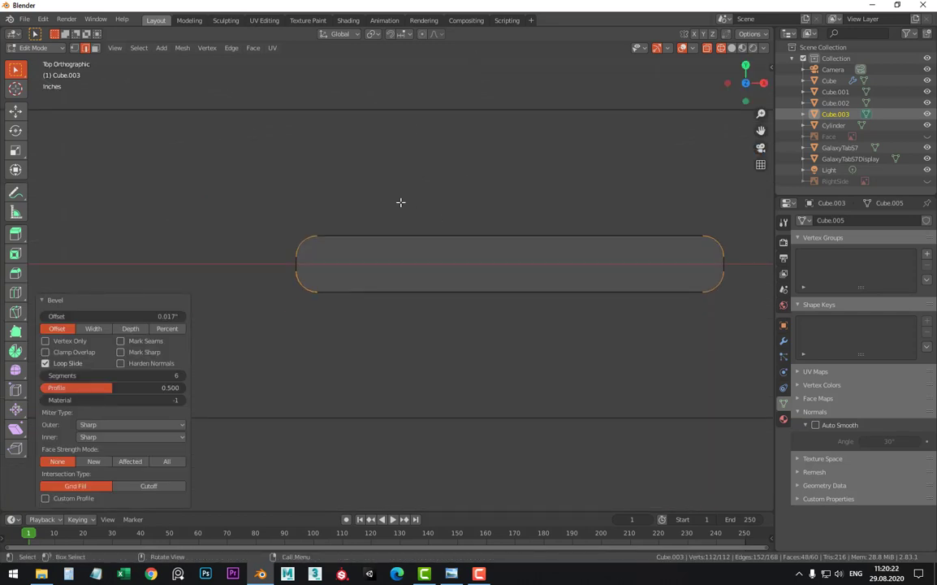
mouse_move(370, 236)
middle_mouse_down()
mouse_move(398, 251)
mouse_move(437, 214)
mouse_move(400, 266)
mouse_move(391, 236)
middle_mouse_up()
Select the top rim edge loops of both rounded slot blocks
left_click(387, 243, "alt")
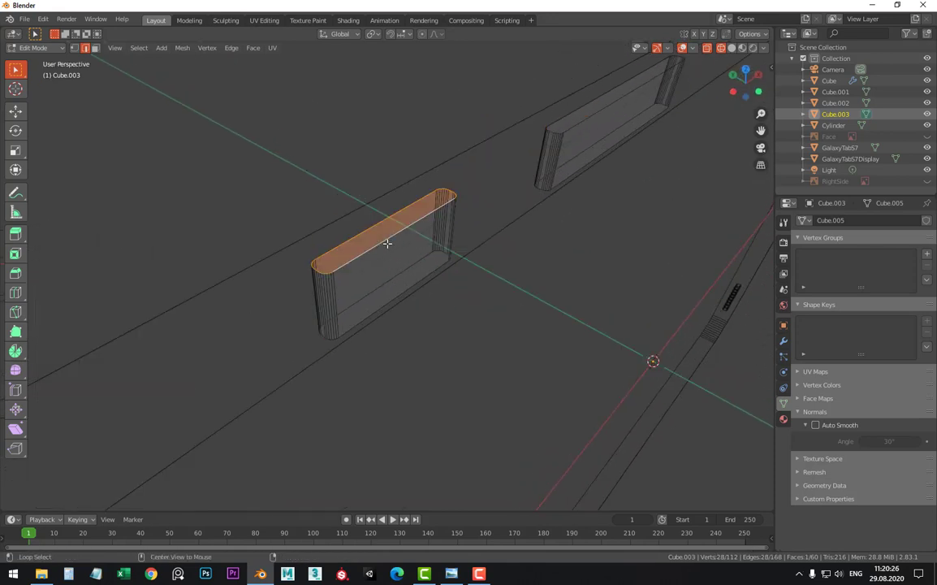
left_click(540, 173, "alt+shift")
middle_click_drag(538, 175, 487, 272)
scroll(487, 271, "up", 2)
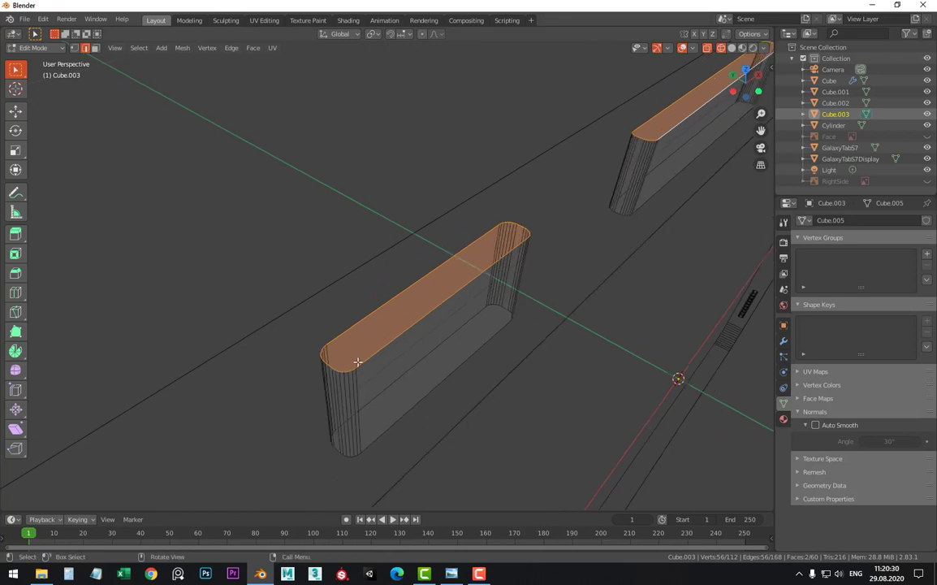
mouse_move(402, 362)
middle_mouse_down()
mouse_move(418, 309)
mouse_move(235, 169)
middle_mouse_up()
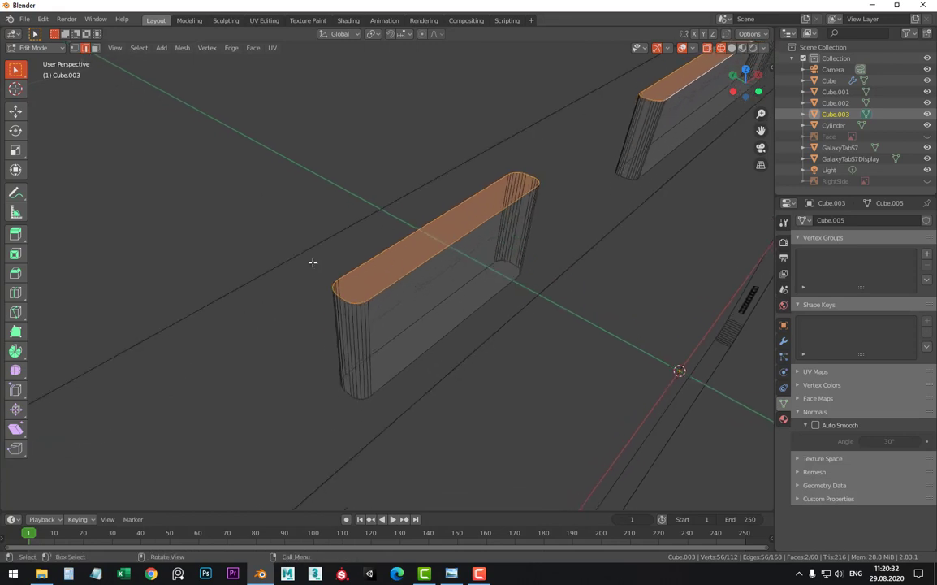
left_click(383, 289)
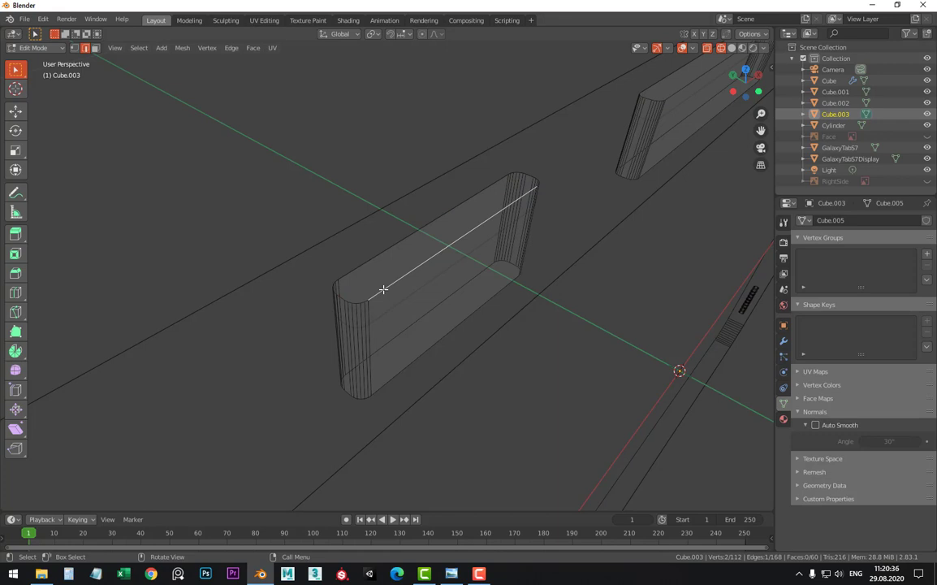
scroll(369, 313, "up", 3)
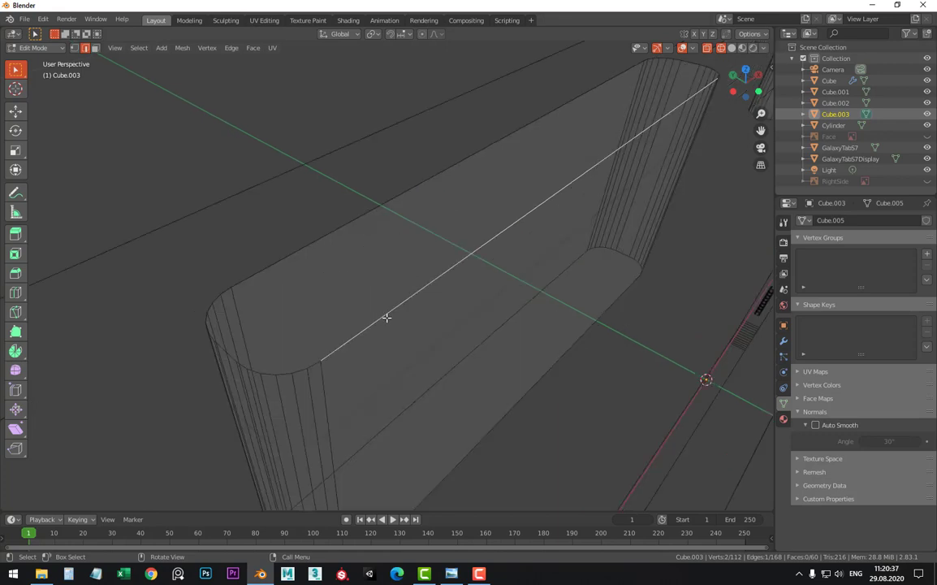
Reselect the first block's whole top rim loop and add the second block's loop
left_click(330, 355, "alt")
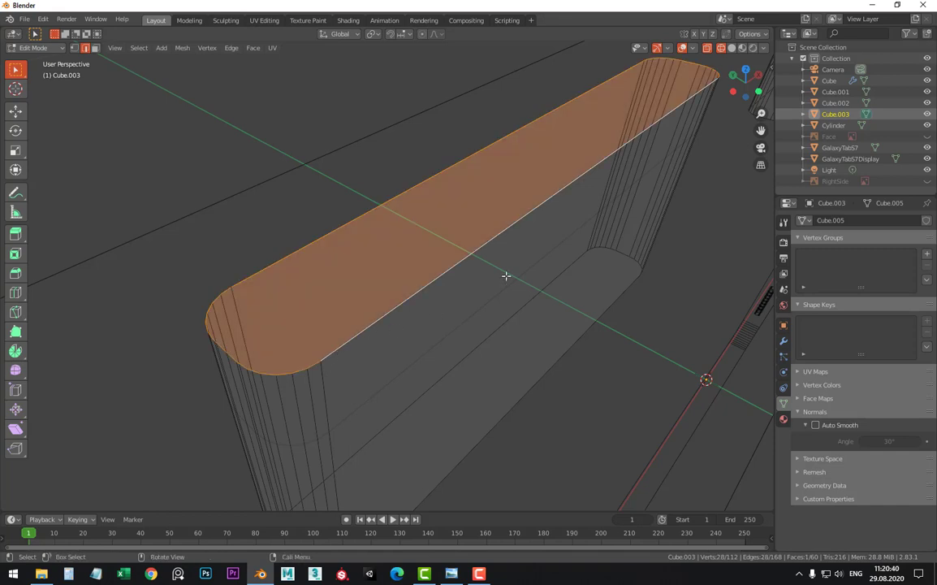
scroll(505, 274, "down", 5)
middle_click_drag(621, 203, 430, 252, "shift")
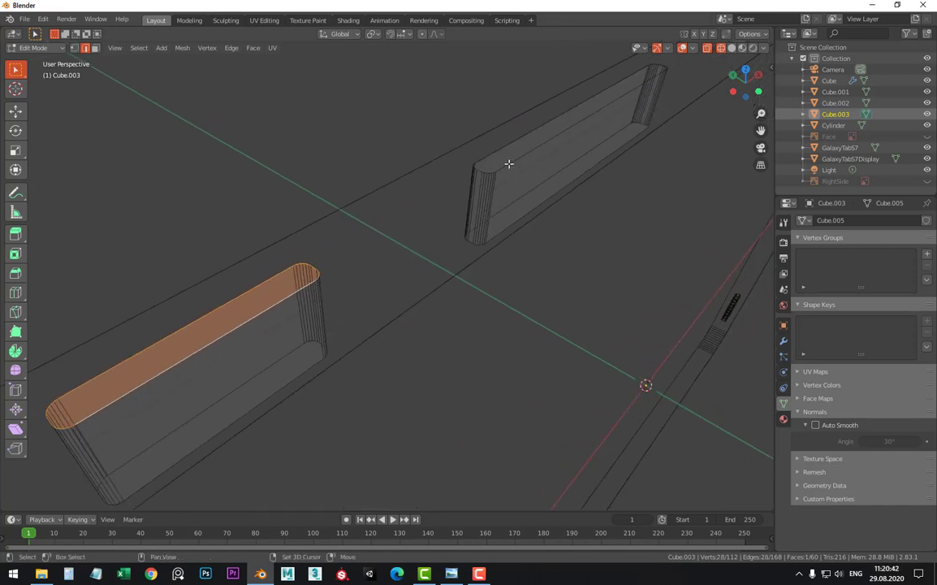
left_click(494, 184, "alt+shift")
scroll(425, 315, "down", 1)
middle_click_drag(424, 315, 559, 242, "shift")
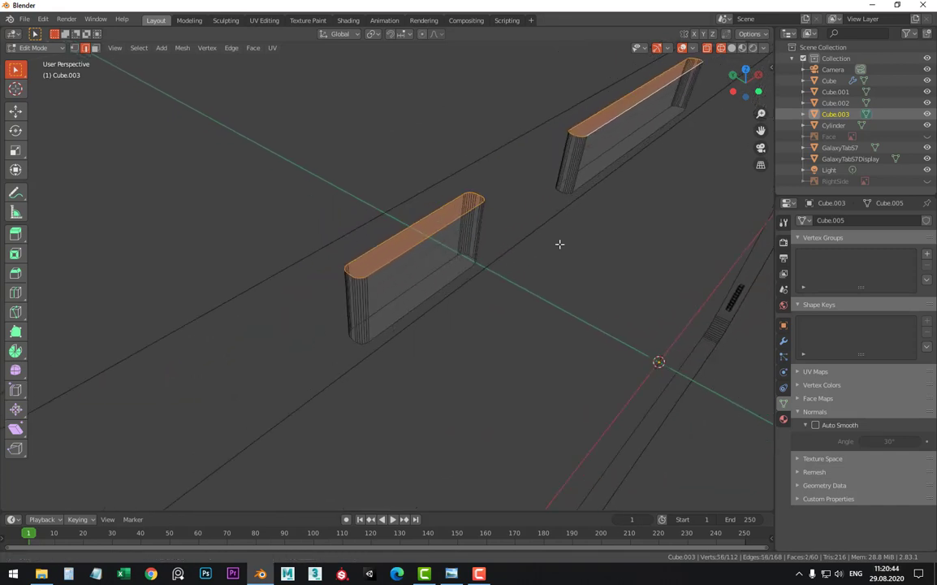
scroll(412, 263, "up", 2)
scroll(413, 265, "up", 2)
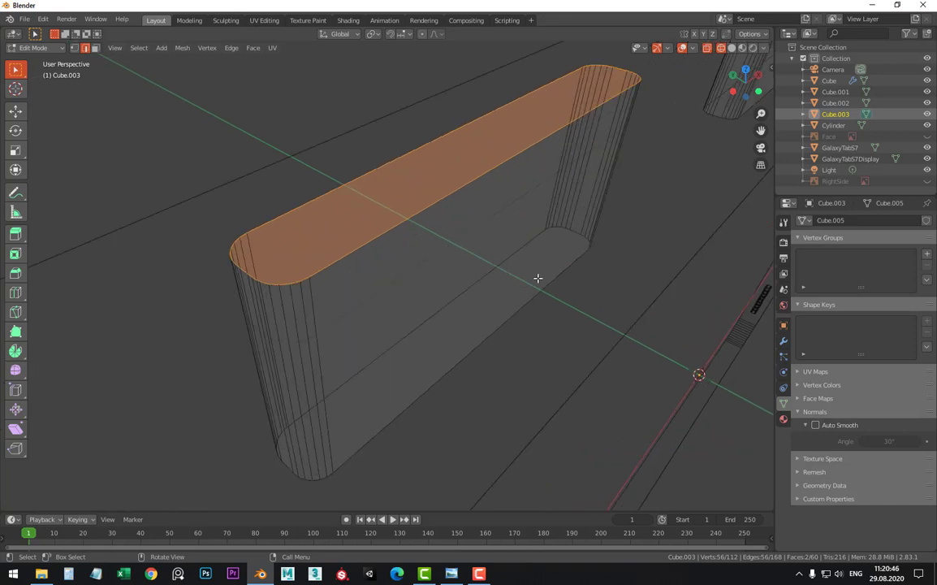
Turn off X-ray and bevel the selected rims at about 0.0101" with 1 segment
key("alt+z")
key("ctrl+b")
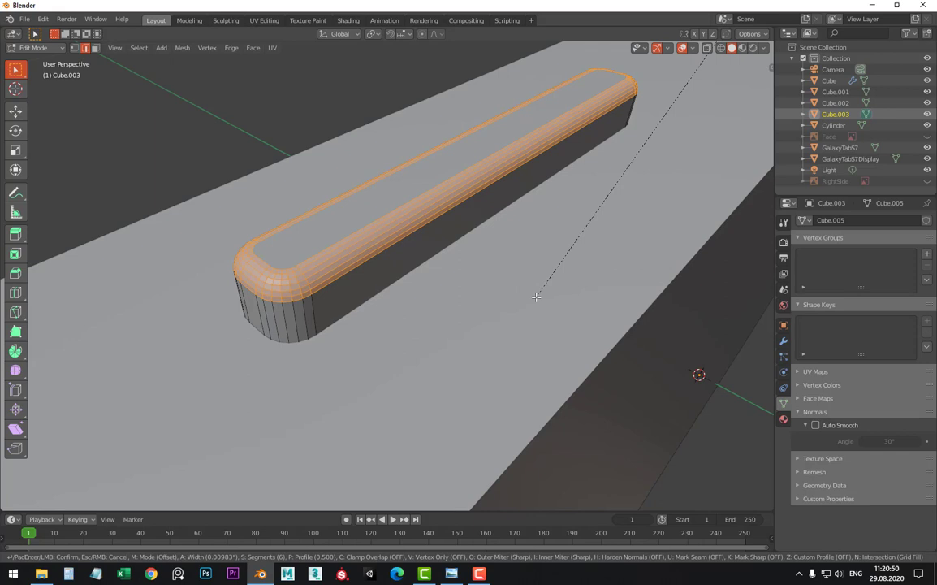
scroll(536, 297, "down", 2)
scroll(536, 297, "down", 4)
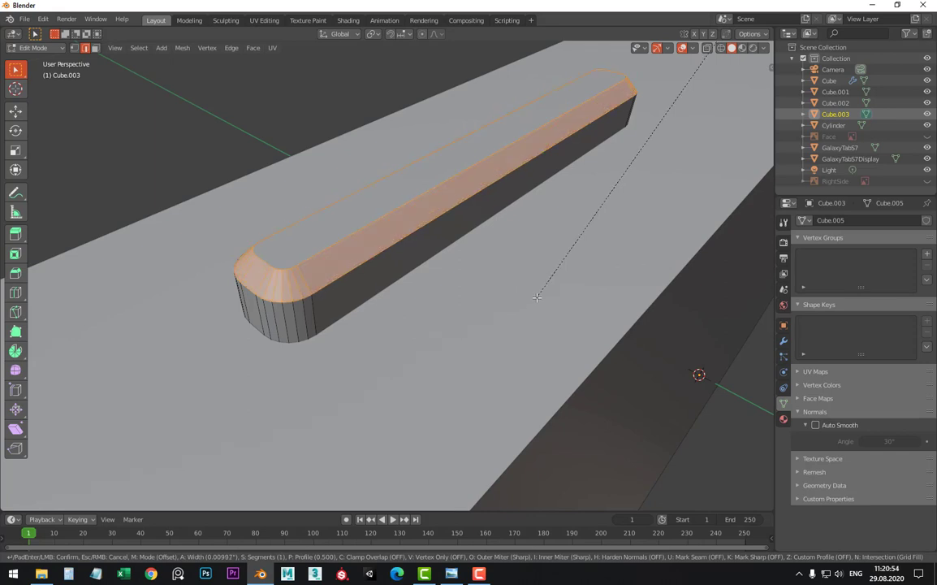
scroll(536, 297, "up", 1)
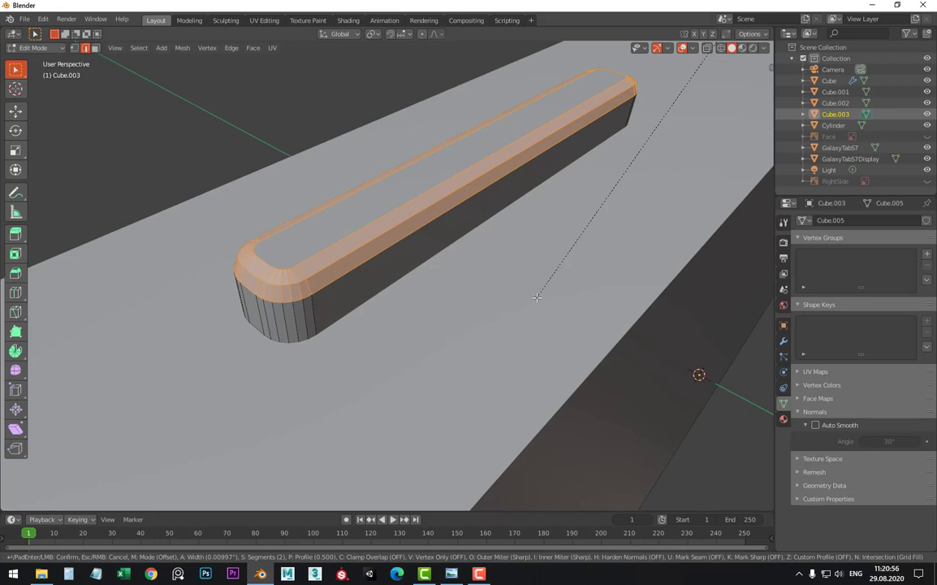
scroll(537, 298, "down", 1)
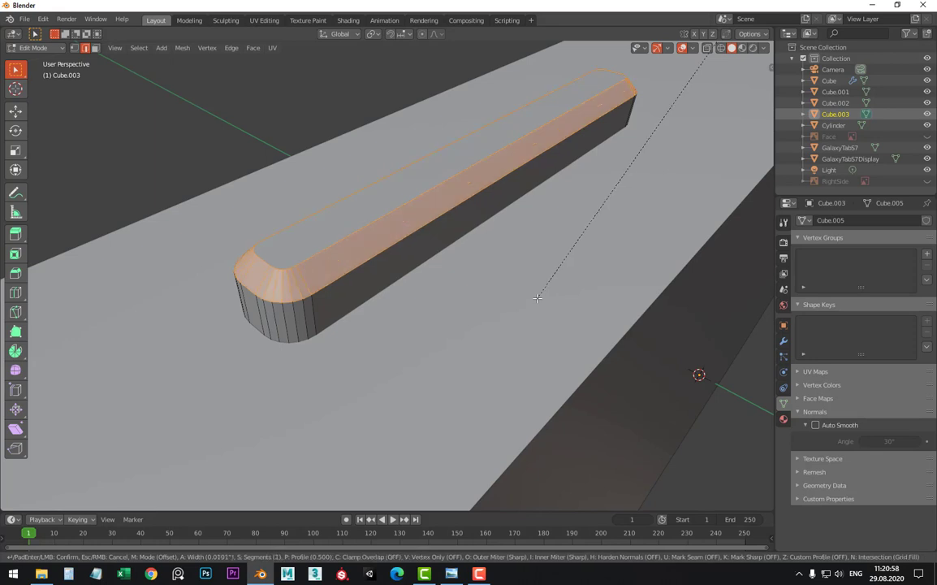
Confirm the rim chamfer and return to Object Mode with Solid viewport shading
left_click(536, 298)
key("Tab")
scroll(423, 300, "down", 3)
key("z")
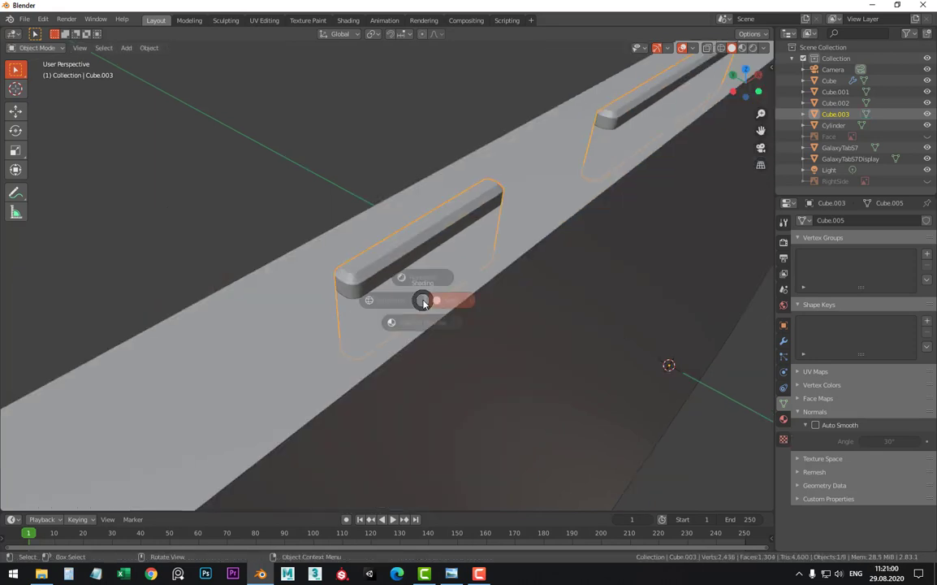
left_click(496, 299)
Shade Cube.003 smooth and enable Auto Smooth at 30° to keep flat faces crisp
left_click(378, 153)
mouse_move(378, 153)
middle_mouse_down()
mouse_move(473, 236)
mouse_move(528, 239)
mouse_move(385, 253)
mouse_move(368, 243)
mouse_move(368, 222)
mouse_move(381, 245)
middle_mouse_up()
left_click(325, 253)
right_click(324, 250)
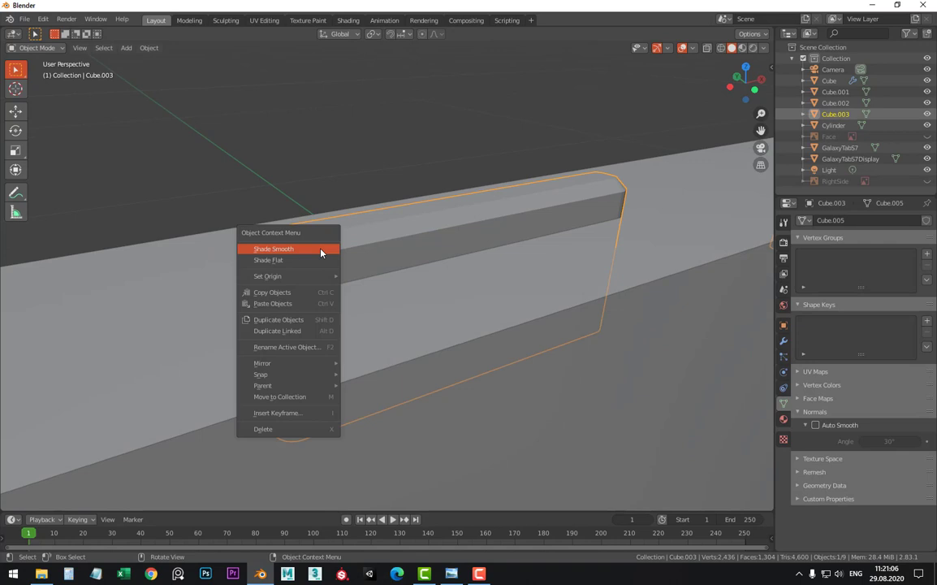
left_click(324, 249)
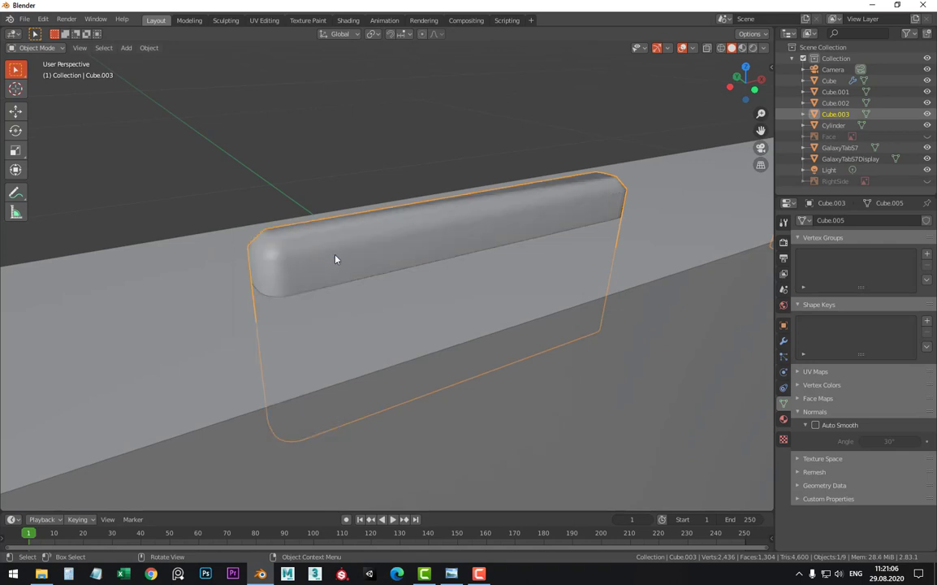
left_click(815, 425)
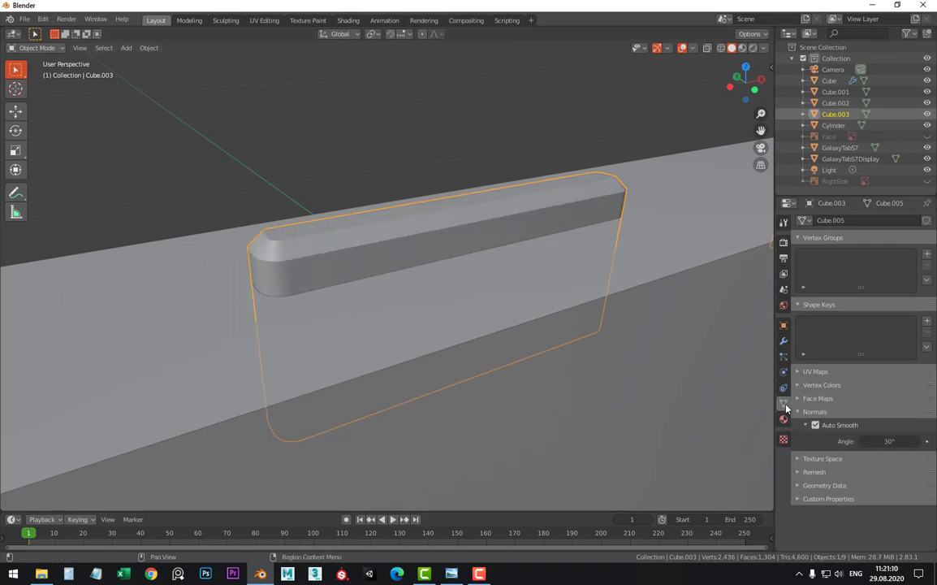
left_click(303, 135)
scroll(345, 188, "down", 3)
mouse_move(345, 189)
middle_mouse_down()
mouse_move(504, 217)
mouse_move(303, 275)
mouse_move(414, 247)
mouse_move(508, 266)
mouse_move(513, 278)
mouse_move(381, 211)
mouse_move(404, 320)
mouse_move(383, 262)
mouse_move(438, 316)
mouse_move(406, 236)
mouse_move(373, 262)
mouse_move(397, 246)
mouse_move(452, 291)
middle_mouse_up()
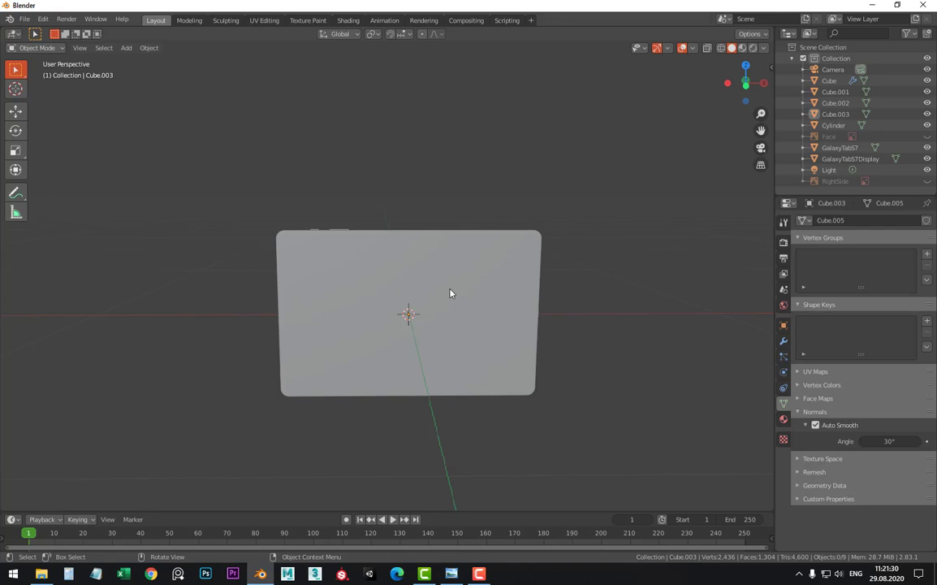
Switch to the GalaxyTab S7 folder and preview then close the tablet-with-keyboard photo
key("alt+Tab")
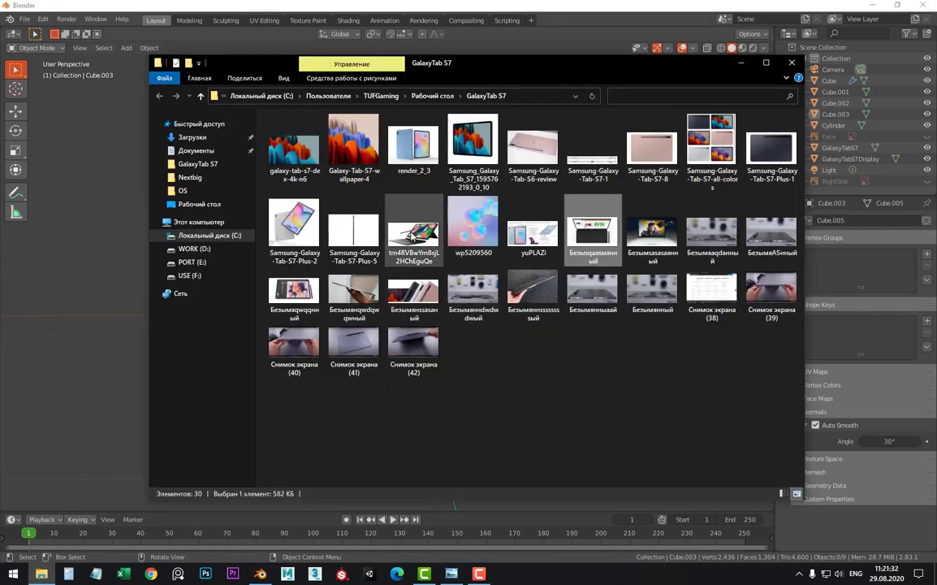
double_click(412, 235)
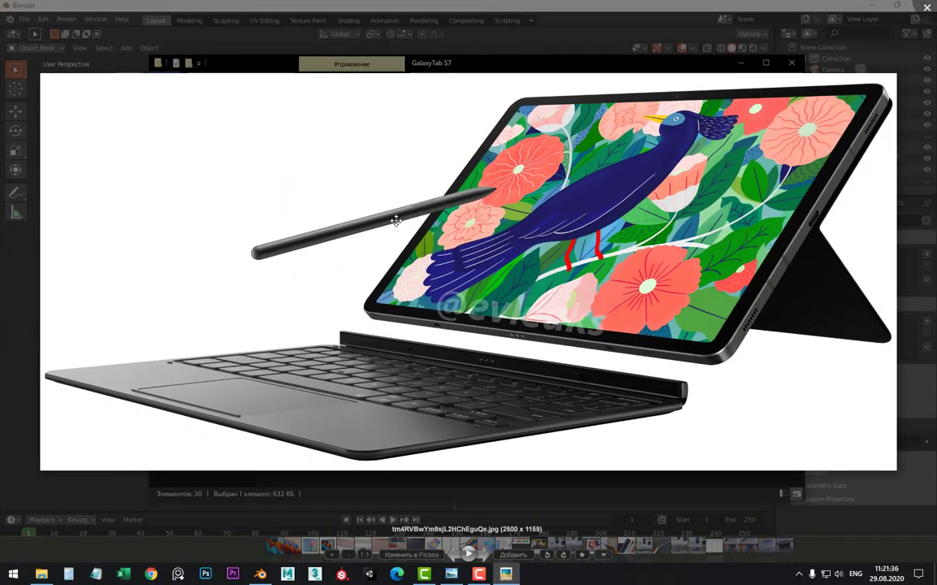
left_click(927, 8)
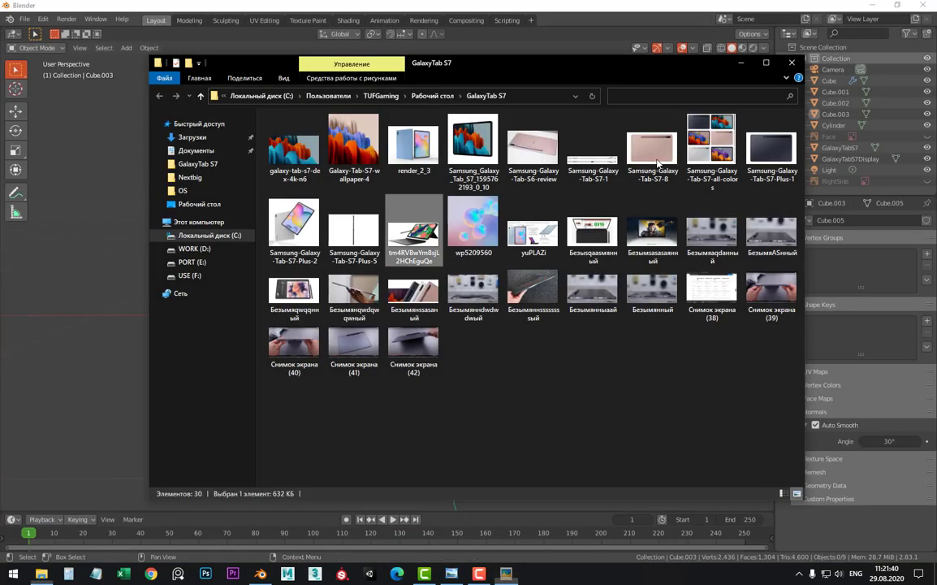